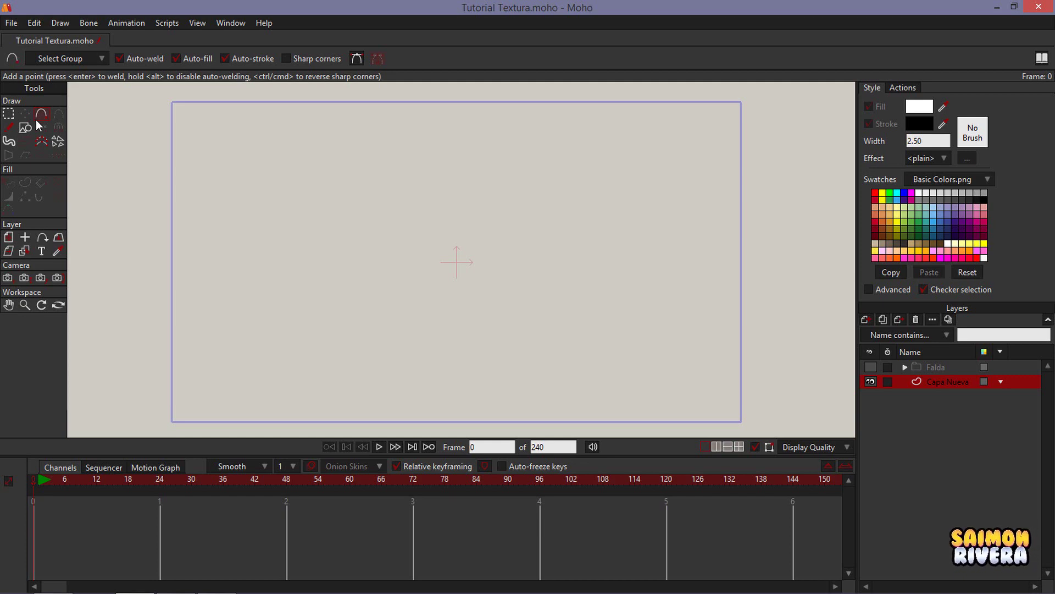
Draw a circle on the Capa Nueva layer and move it to the centre of the canvas.
{"action": "left_click", "coordinate": [26, 127]}
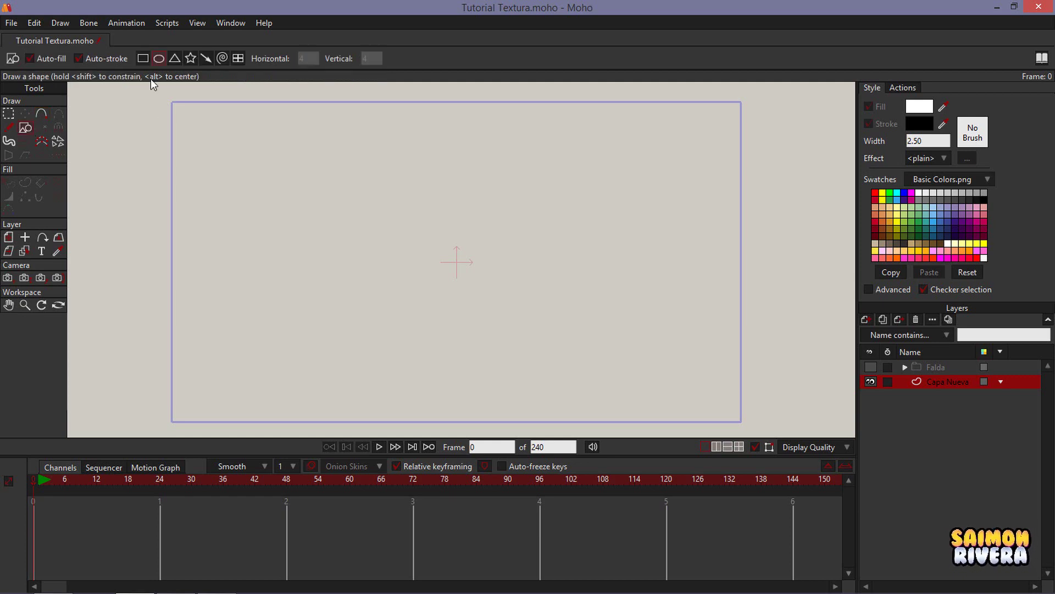
{"action": "left_click_drag", "start_coordinate": [389, 193], "coordinate": [543, 347]}
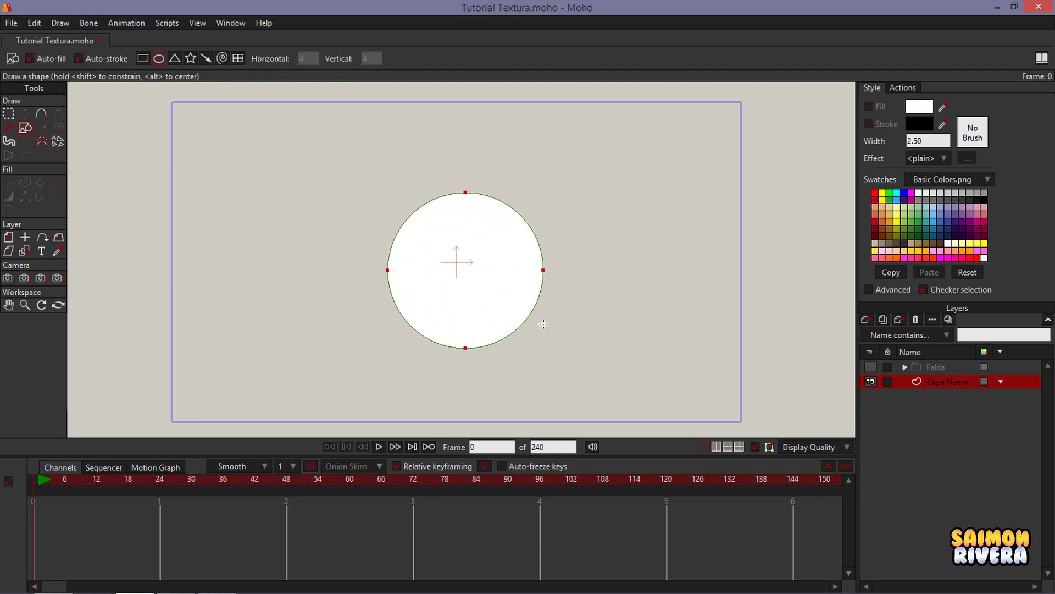
{"action": "left_click", "coordinate": [25, 113]}
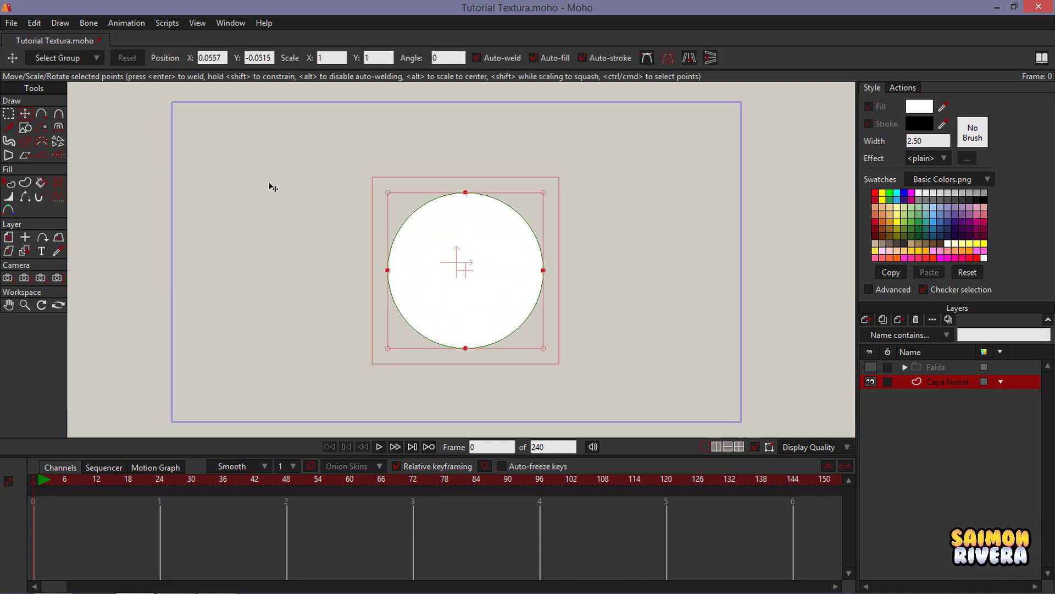
{"action": "left_click_drag", "start_coordinate": [493, 267], "coordinate": [483, 252]}
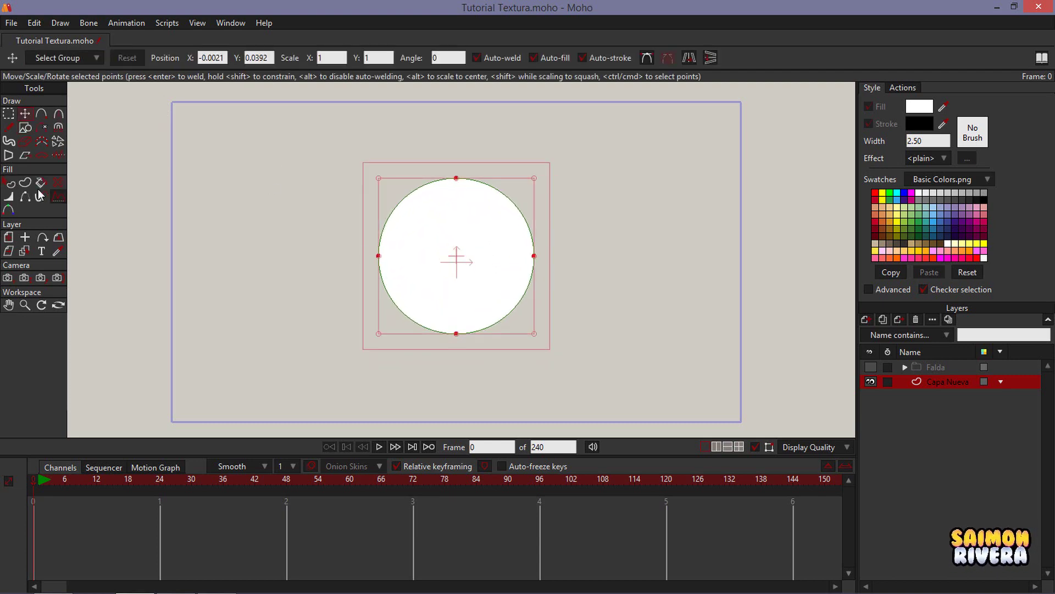
Apply the Image Texture effect to the circle using the Textura de Balon image in Tile fill mode.
{"action": "left_click", "coordinate": [10, 183]}
{"action": "left_click", "coordinate": [487, 279]}
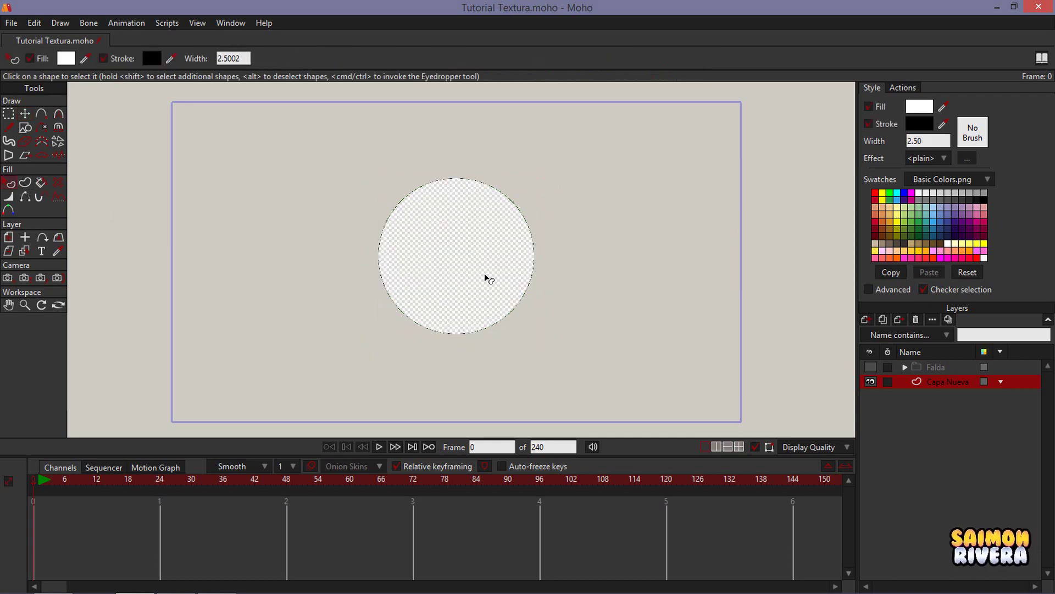
{"action": "left_click", "coordinate": [942, 161]}
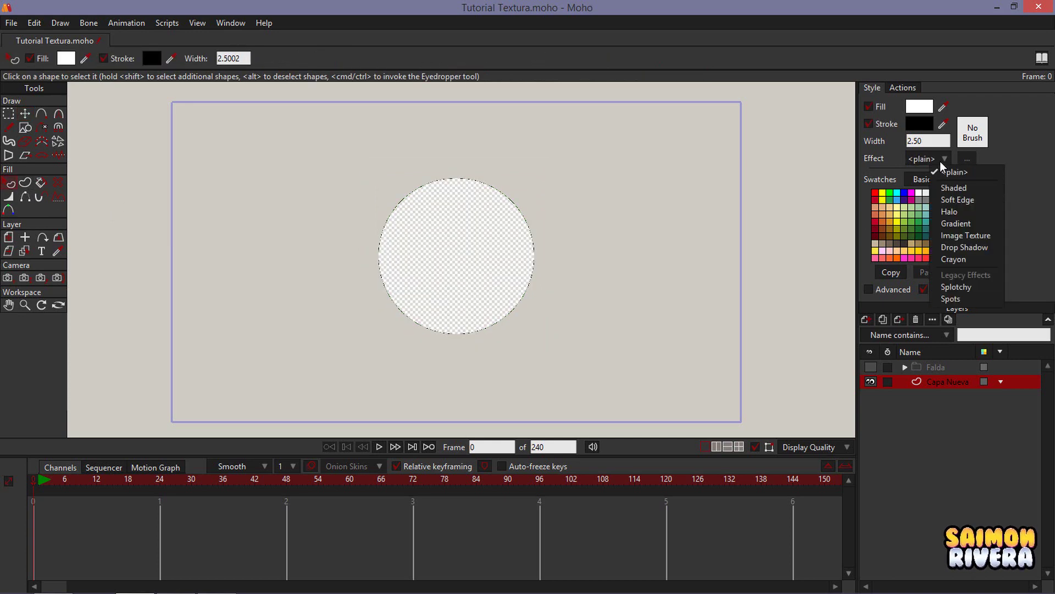
{"action": "left_click", "coordinate": [987, 238]}
{"action": "left_click_drag", "start_coordinate": [609, 236], "coordinate": [788, 163]}
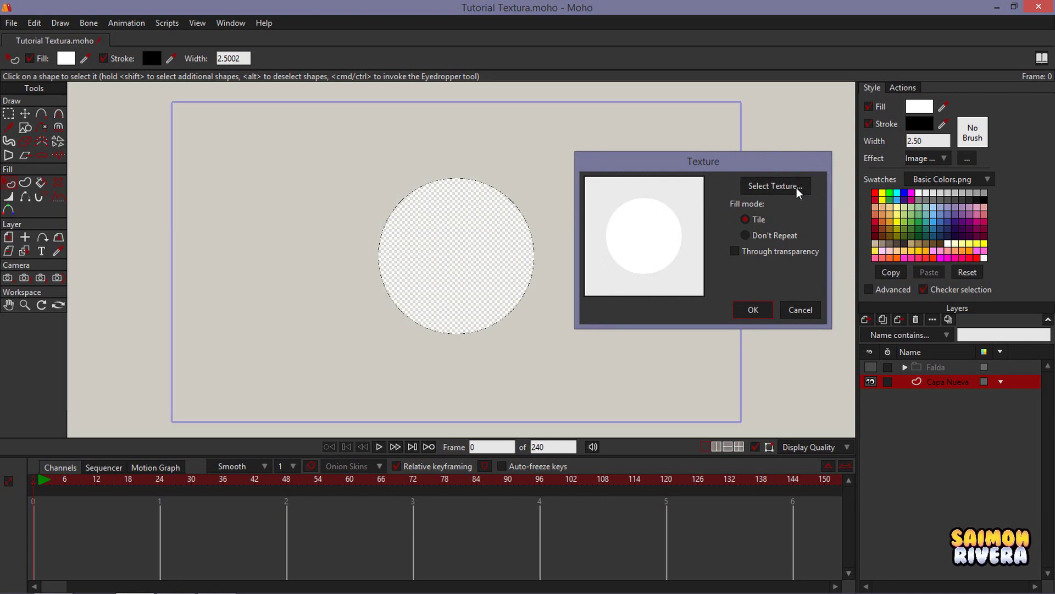
{"action": "left_click", "coordinate": [797, 187]}
{"action": "left_click_drag", "start_coordinate": [536, 42], "coordinate": [455, 22]}
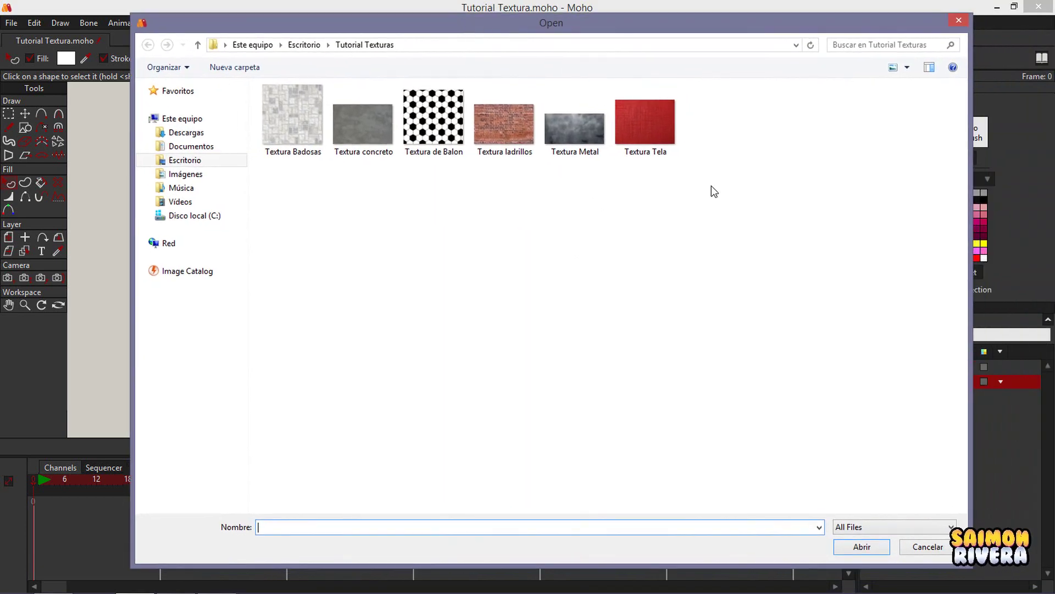
{"action": "left_click", "coordinate": [447, 156]}
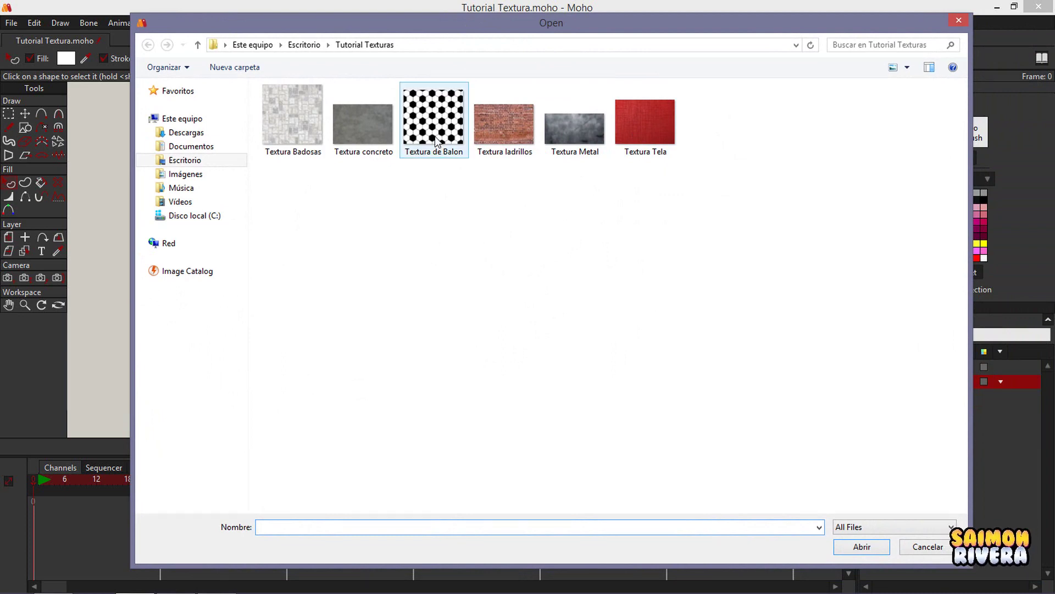
{"action": "left_click", "coordinate": [861, 546]}
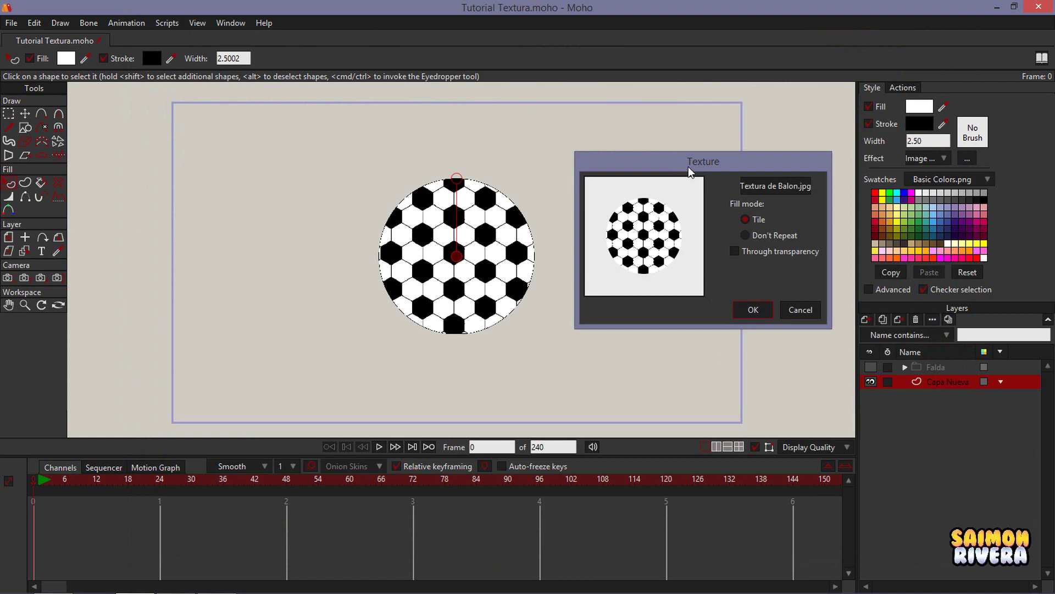
{"action": "left_click_drag", "start_coordinate": [687, 166], "coordinate": [701, 162]}
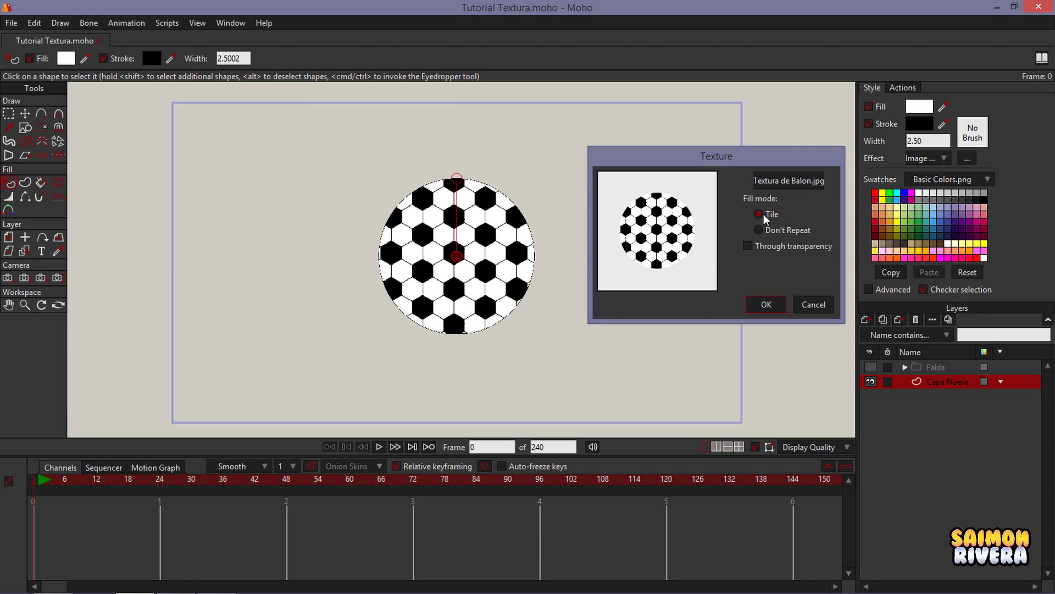
{"action": "left_click", "coordinate": [765, 305]}
{"action": "left_click", "coordinate": [529, 190]}
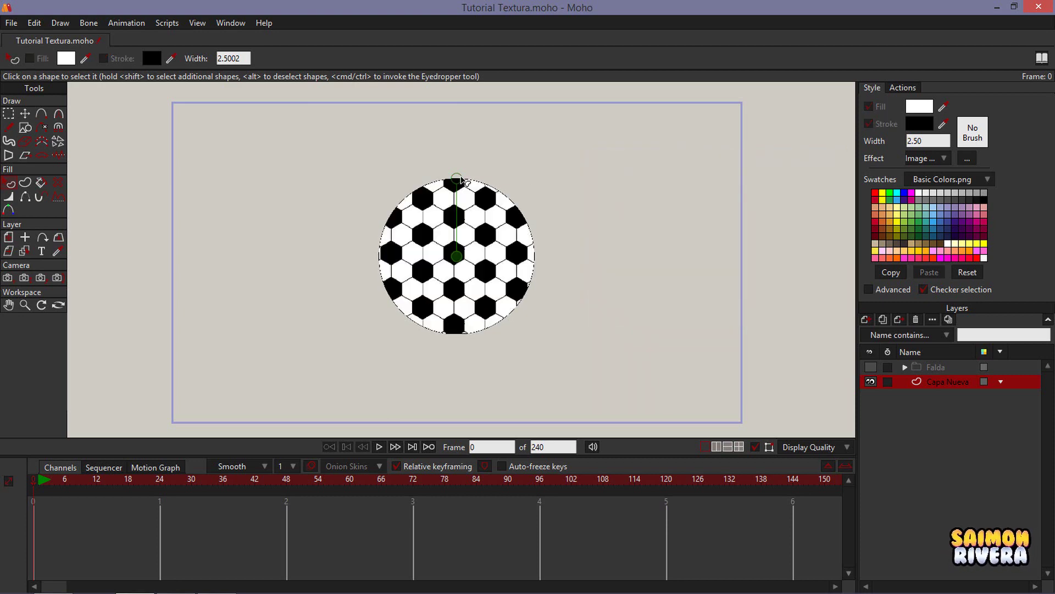
Set the ball texture's fill mode to Don't Repeat and shrink the texture inside the circle.
{"action": "left_click_drag", "start_coordinate": [459, 176], "coordinate": [462, 258]}
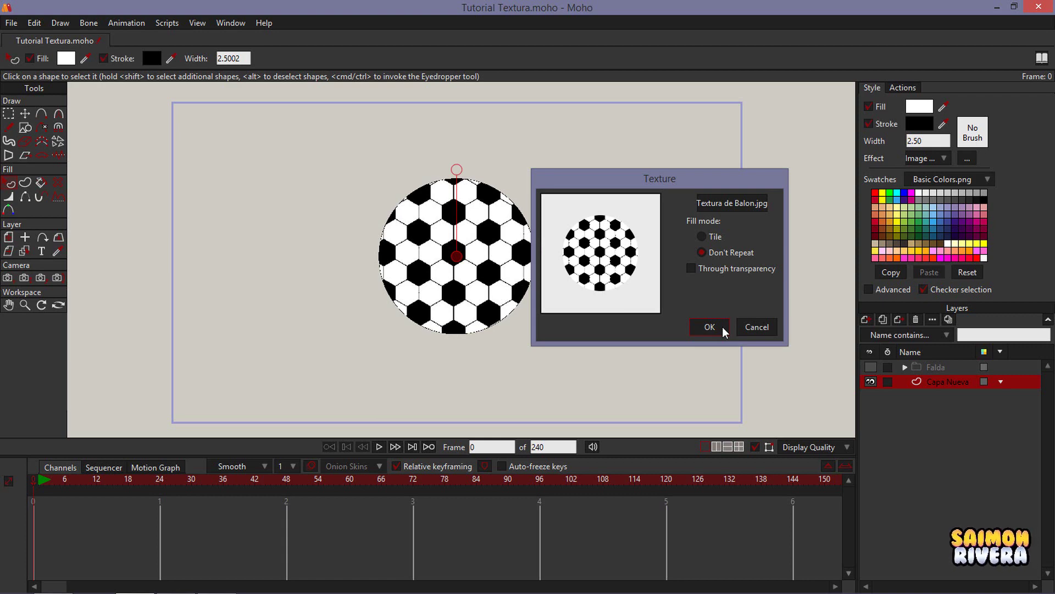
{"action": "left_click", "coordinate": [710, 327]}
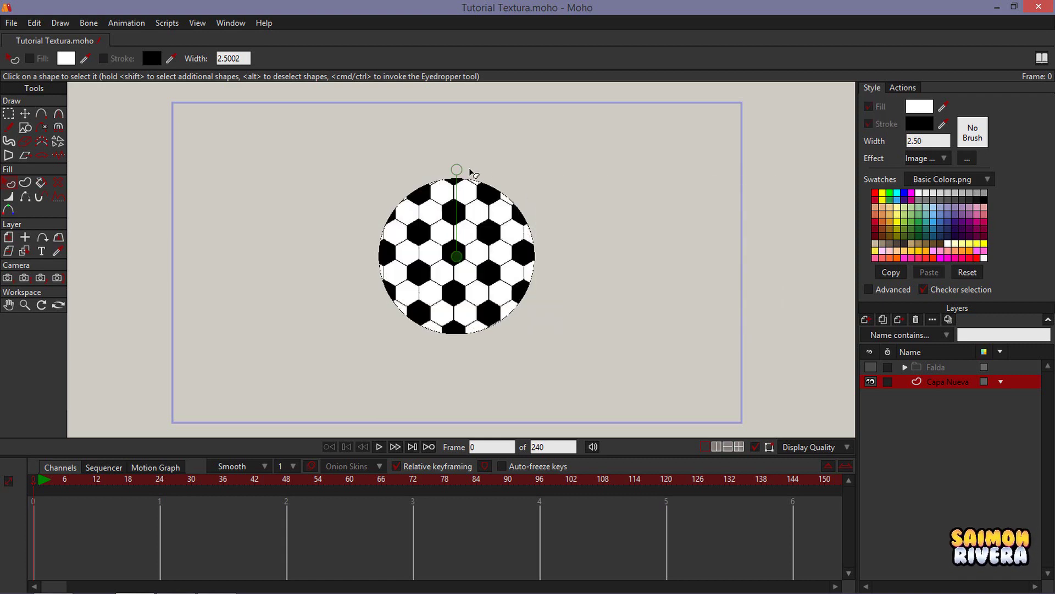
{"action": "left_click_drag", "start_coordinate": [457, 171], "coordinate": [464, 210]}
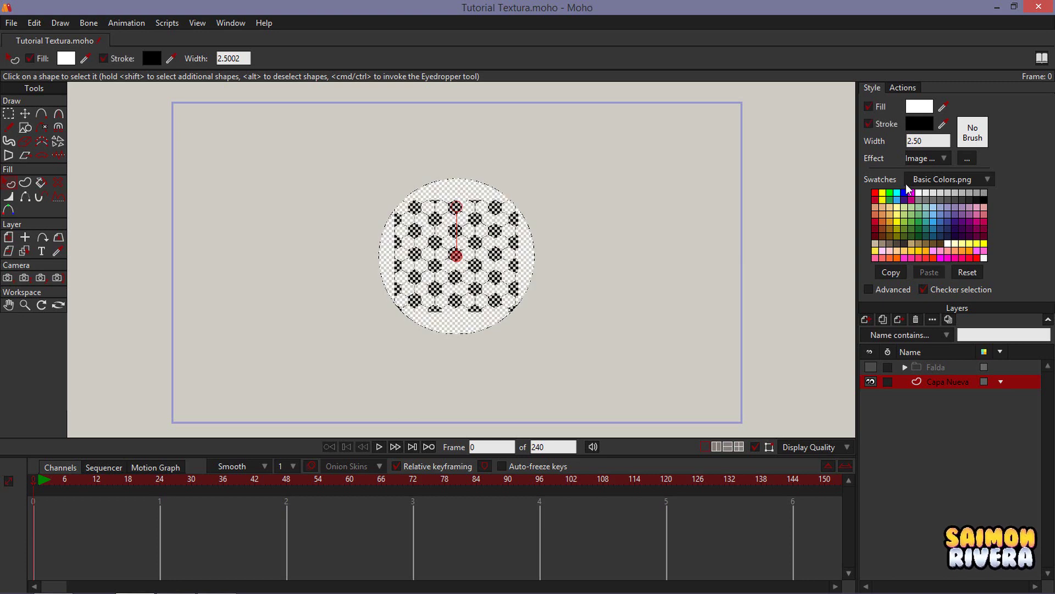
Set the ball texture's fill mode to Tile and enlarge the pattern until its scale handle sits above the circle.
{"action": "left_click", "coordinate": [966, 158]}
{"action": "left_click", "coordinate": [592, 291]}
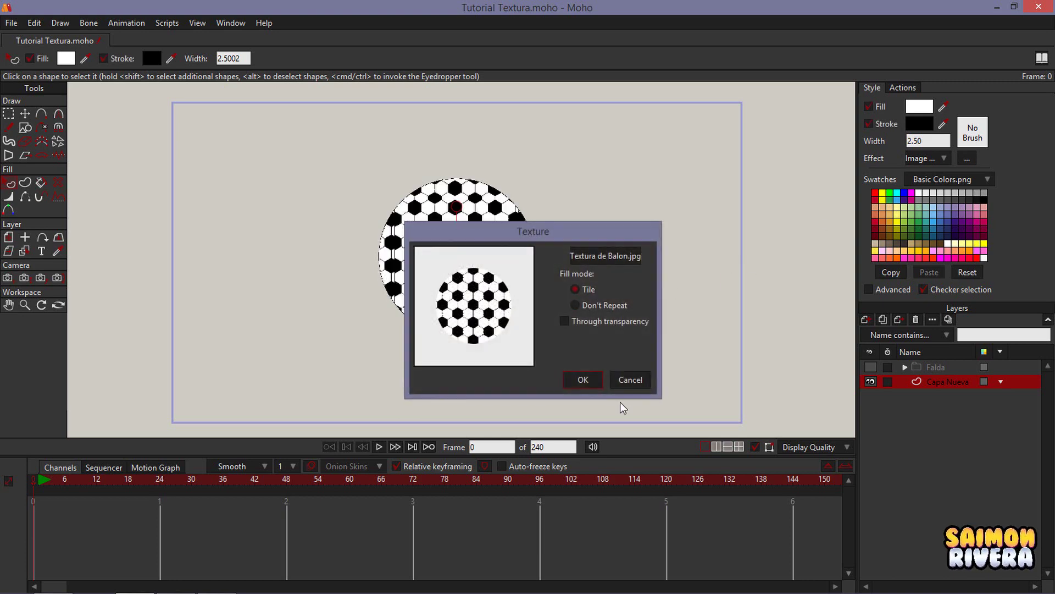
{"action": "left_click", "coordinate": [600, 378]}
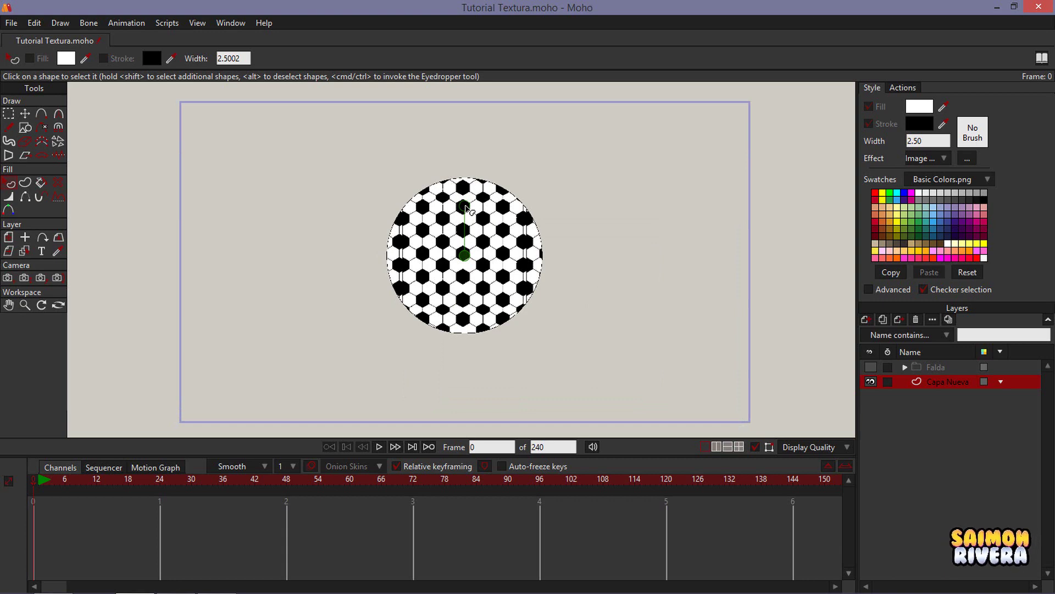
{"action": "left_click_drag", "start_coordinate": [465, 206], "coordinate": [465, 147]}
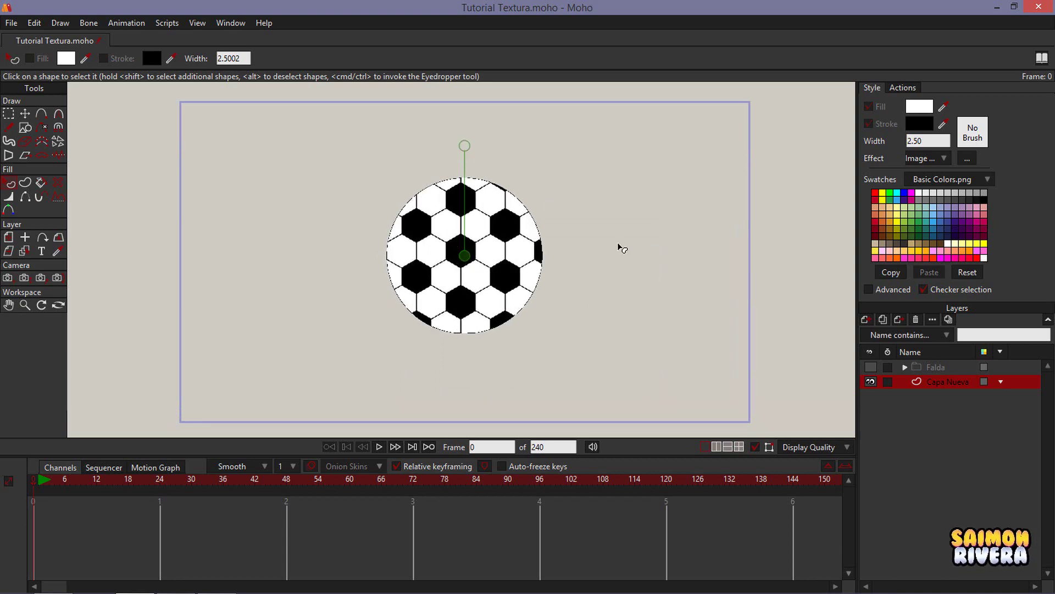
Render the current frame to check the textured ball, and close the preview.
{"action": "scroll", "coordinate": [607, 271], "scroll_direction": "down", "scroll_amount": 1}
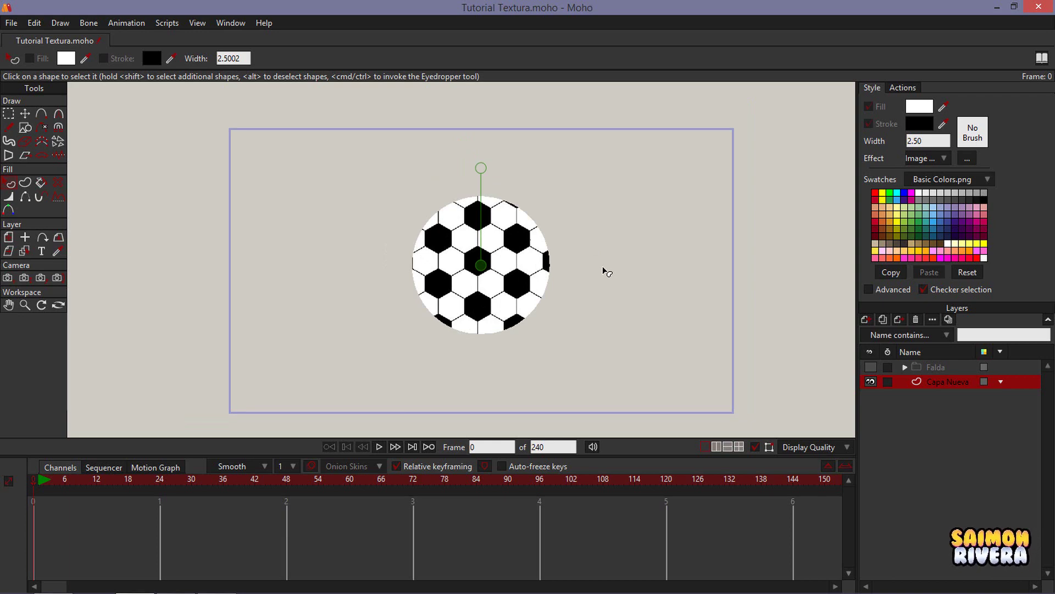
{"action": "key", "text": "ctrl+r"}
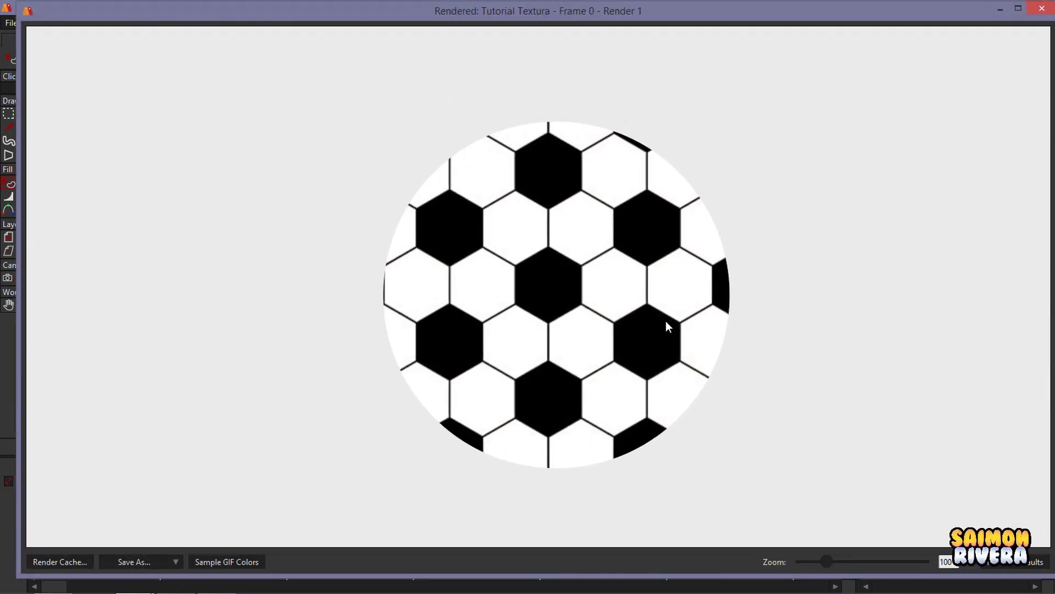
{"action": "left_click", "coordinate": [1042, 9]}
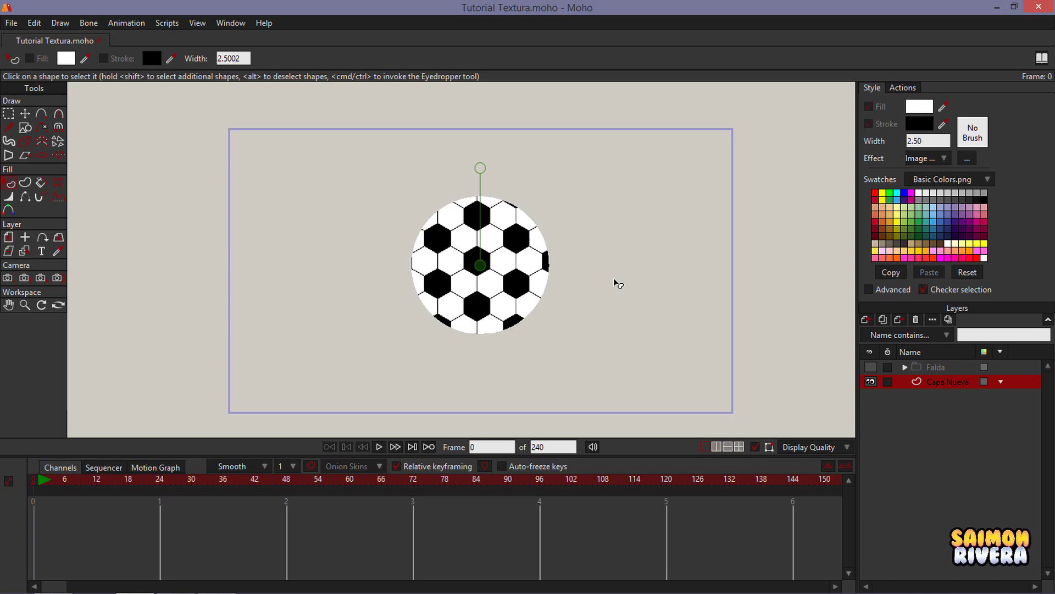
{"action": "left_click_drag", "start_coordinate": [614, 279], "coordinate": [605, 280]}
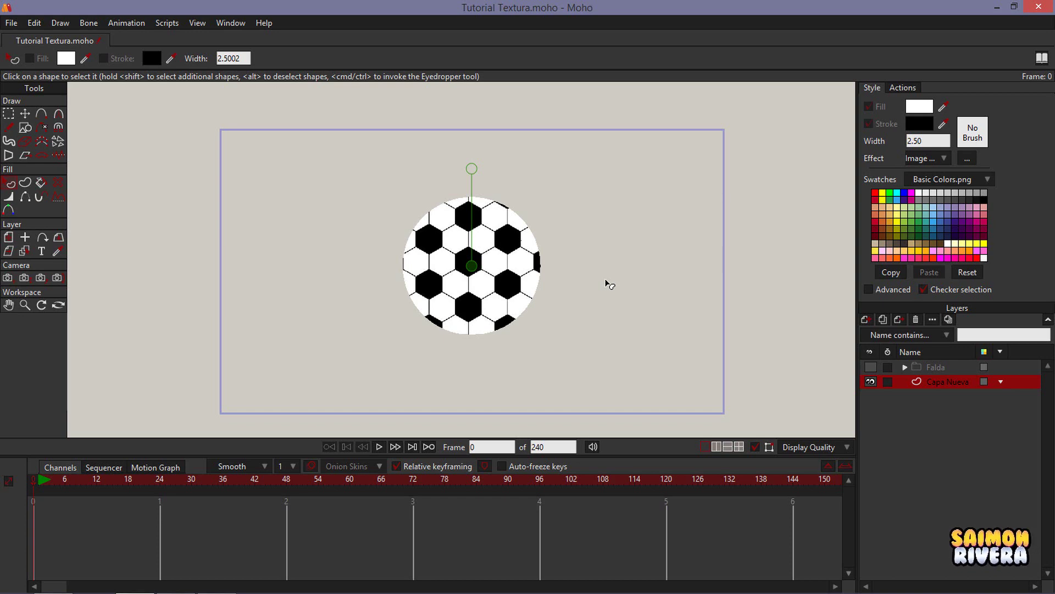
Replace the ball with a tall, narrow vertical rectangle centred on the canvas.
{"action": "left_click", "coordinate": [24, 114]}
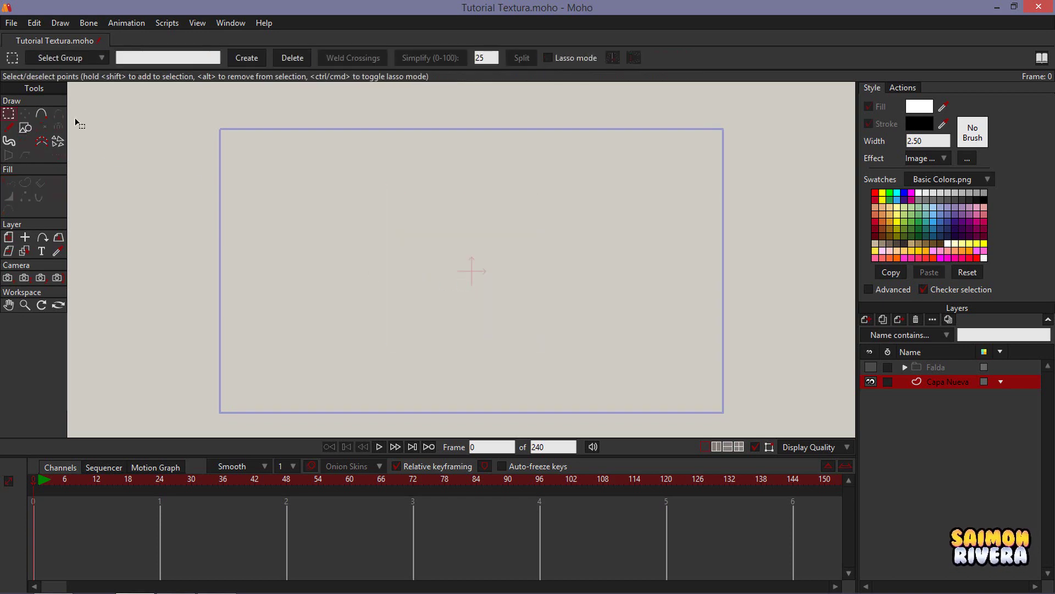
{"action": "left_click", "coordinate": [26, 128]}
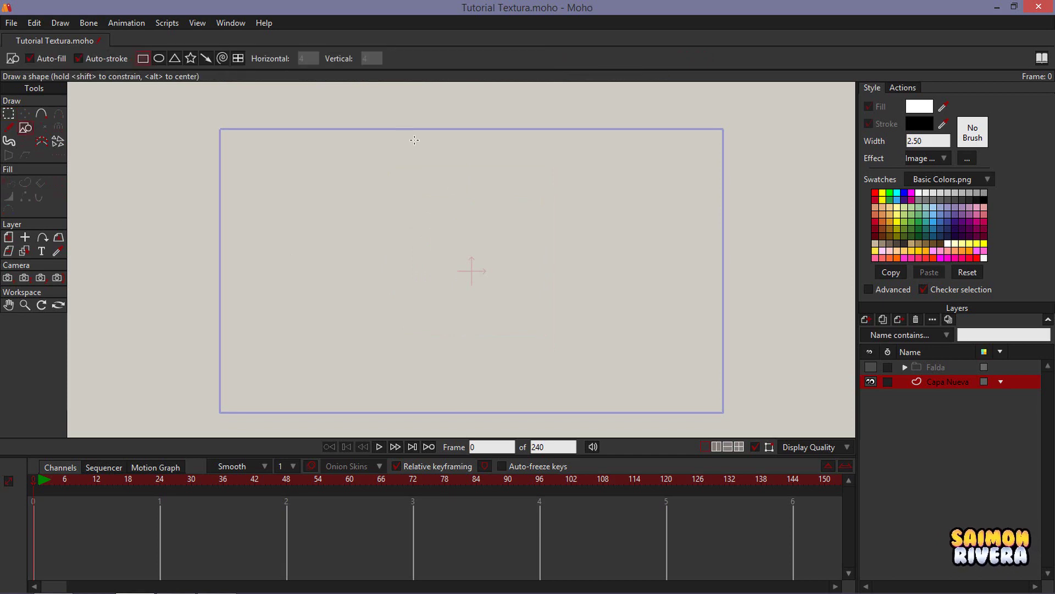
{"action": "mouse_move", "coordinate": [453, 148]}
{"action": "left_mouse_down"}
{"action": "mouse_move", "coordinate": [482, 182]}
{"action": "mouse_move", "coordinate": [475, 406]}
{"action": "left_mouse_up"}
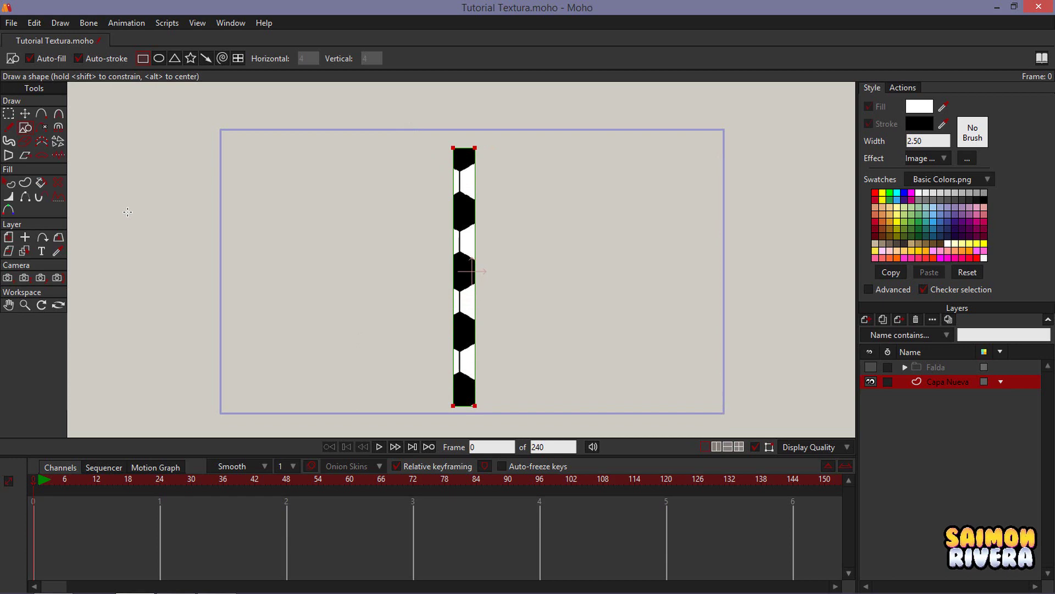
{"action": "left_click", "coordinate": [25, 114]}
{"action": "left_click_drag", "start_coordinate": [473, 258], "coordinate": [483, 253]}
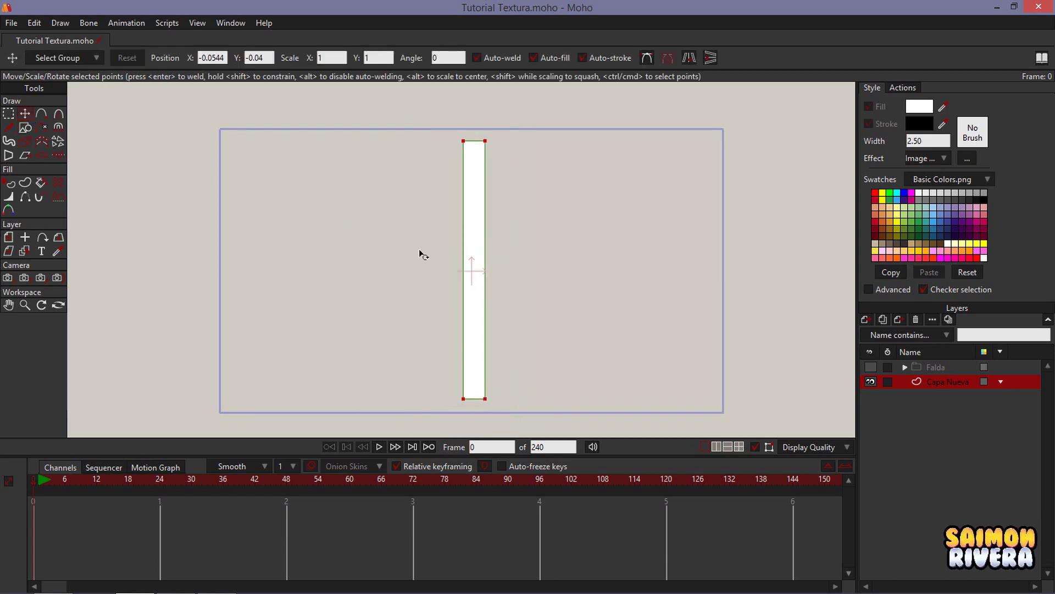
Change the rectangle's image texture to Textura Metal, keeping the Tile fill mode.
{"action": "left_click", "coordinate": [11, 182]}
{"action": "left_click", "coordinate": [477, 269]}
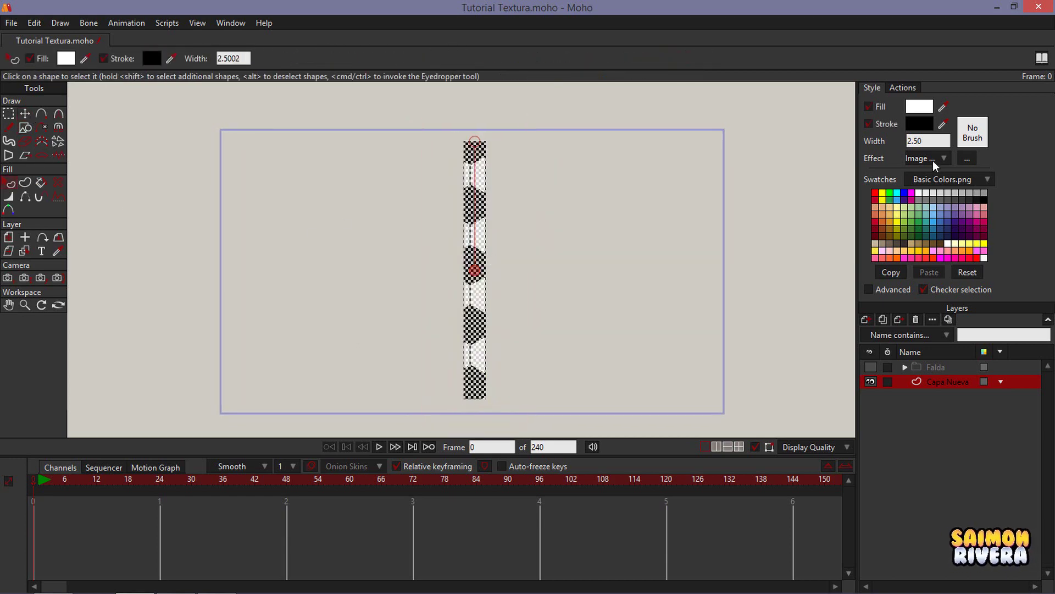
{"action": "left_click", "coordinate": [969, 161]}
{"action": "left_click", "coordinate": [625, 256]}
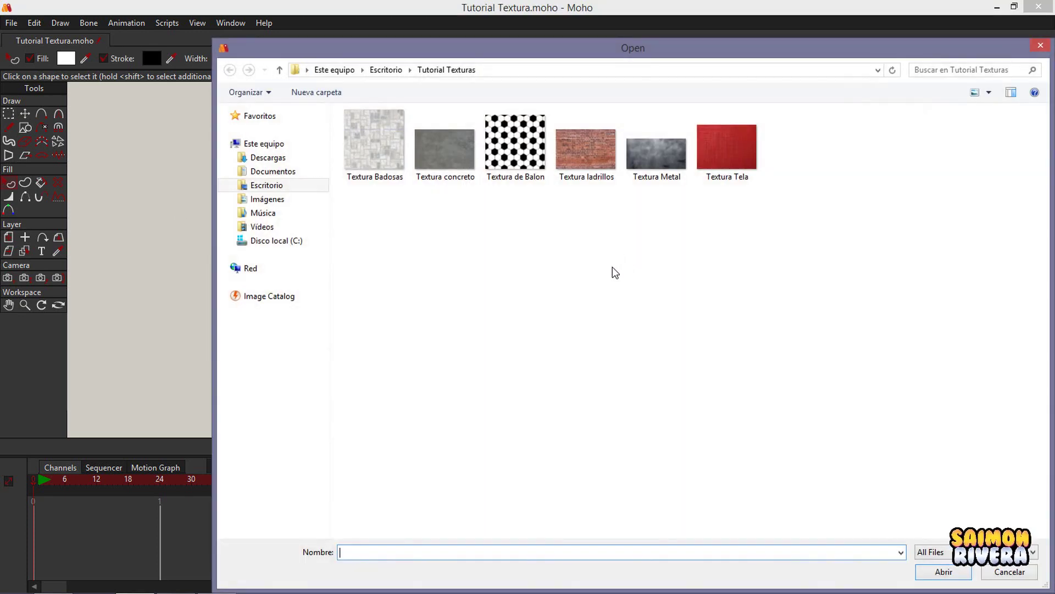
{"action": "left_click", "coordinate": [654, 154]}
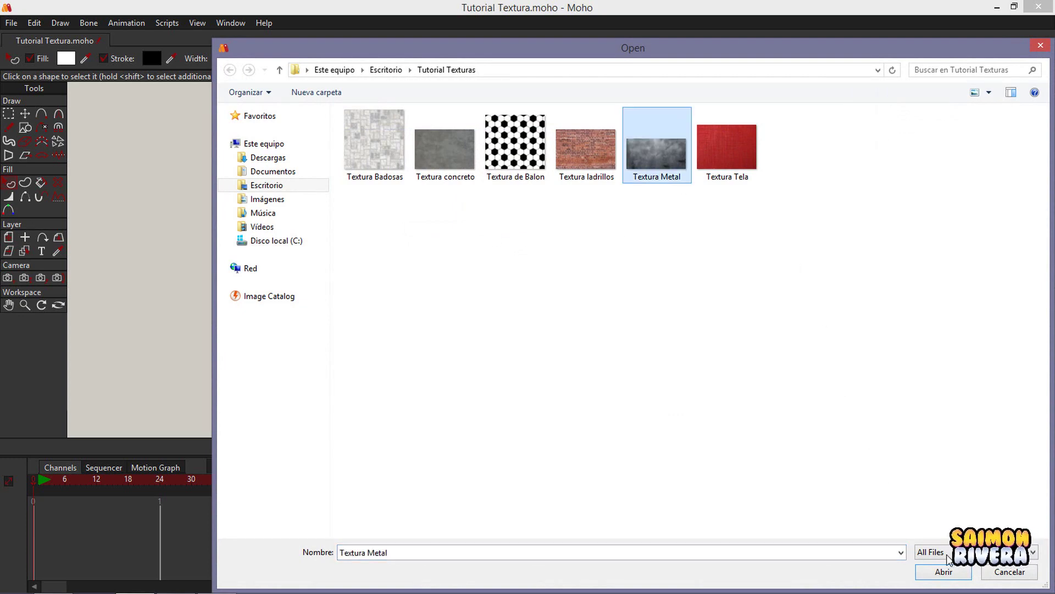
{"action": "left_click", "coordinate": [942, 570]}
{"action": "left_click_drag", "start_coordinate": [582, 232], "coordinate": [767, 192]}
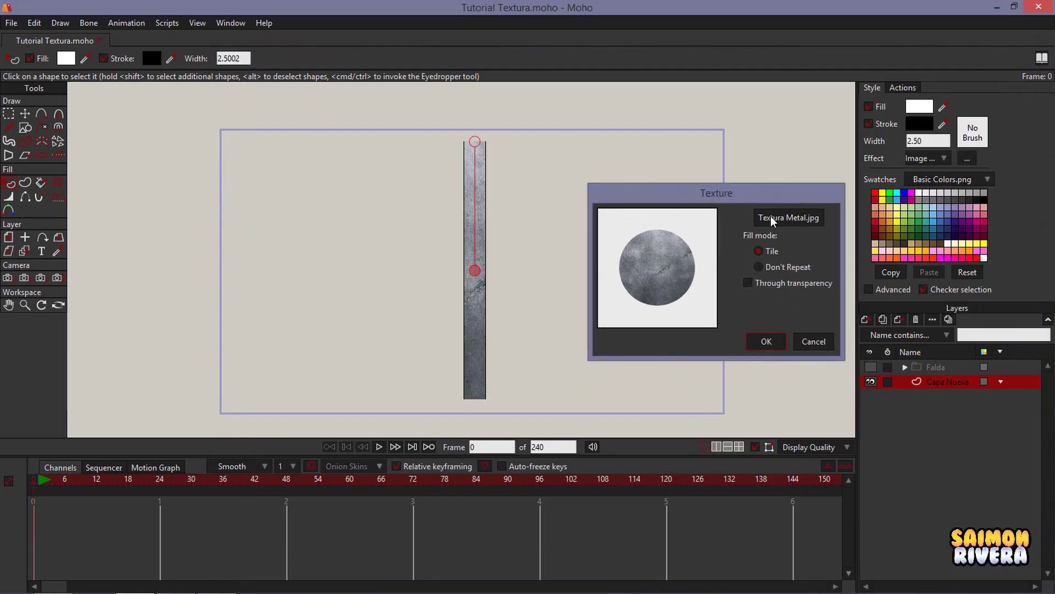
{"action": "left_click", "coordinate": [774, 344]}
{"action": "left_click", "coordinate": [563, 201]}
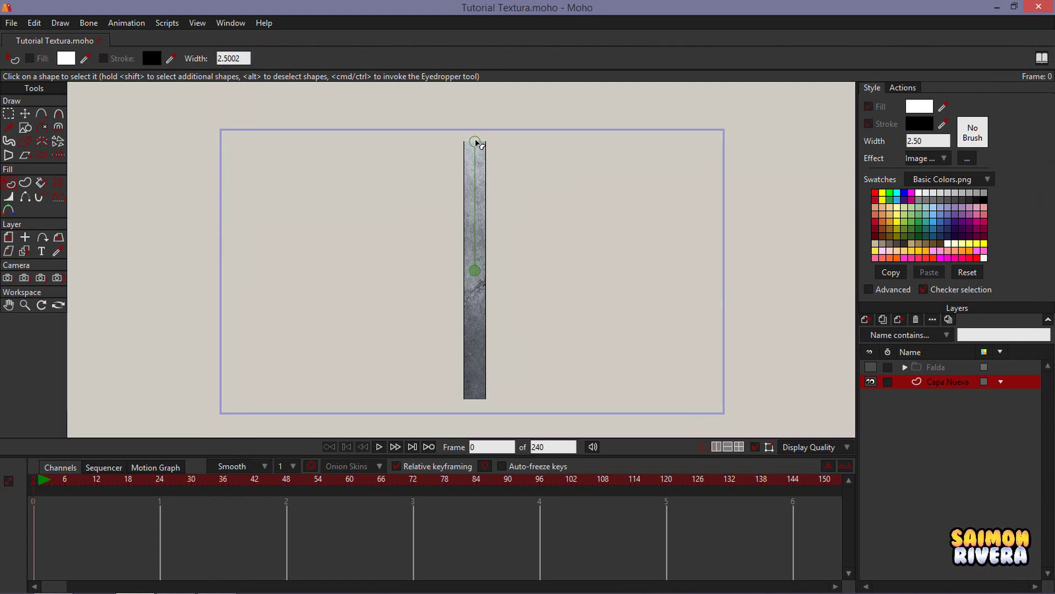
Flip the metal texture by moving its handle below the bar's lower end, and turn off the bar's stroke.
{"action": "left_click_drag", "start_coordinate": [476, 144], "coordinate": [501, 427]}
{"action": "left_click", "coordinate": [479, 382]}
{"action": "scroll", "coordinate": [509, 322], "scroll_direction": "up", "scroll_amount": 2}
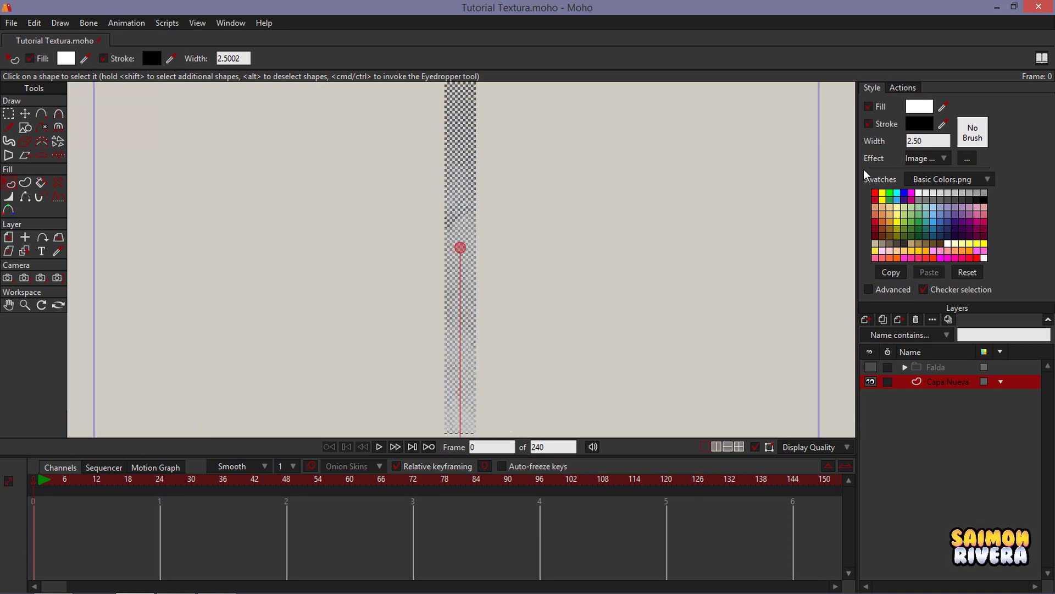
{"action": "left_click", "coordinate": [869, 123]}
Render the current frame to check the metal bar, and close the preview.
{"action": "scroll", "coordinate": [654, 205], "scroll_direction": "down", "scroll_amount": 2}
{"action": "scroll", "coordinate": [624, 230], "scroll_direction": "up", "scroll_amount": 2}
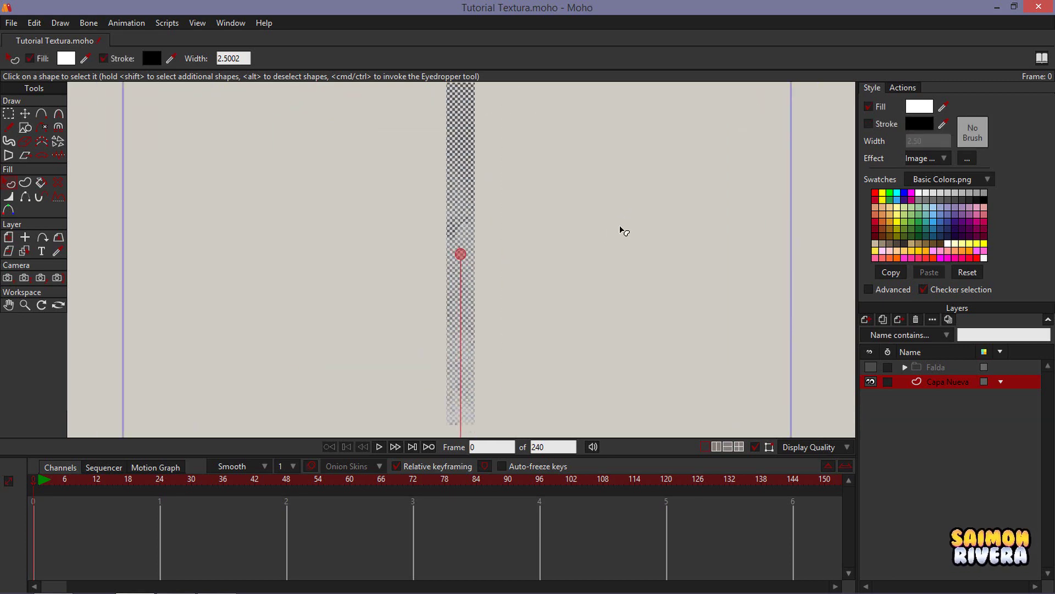
{"action": "key", "text": "ctrl+r"}
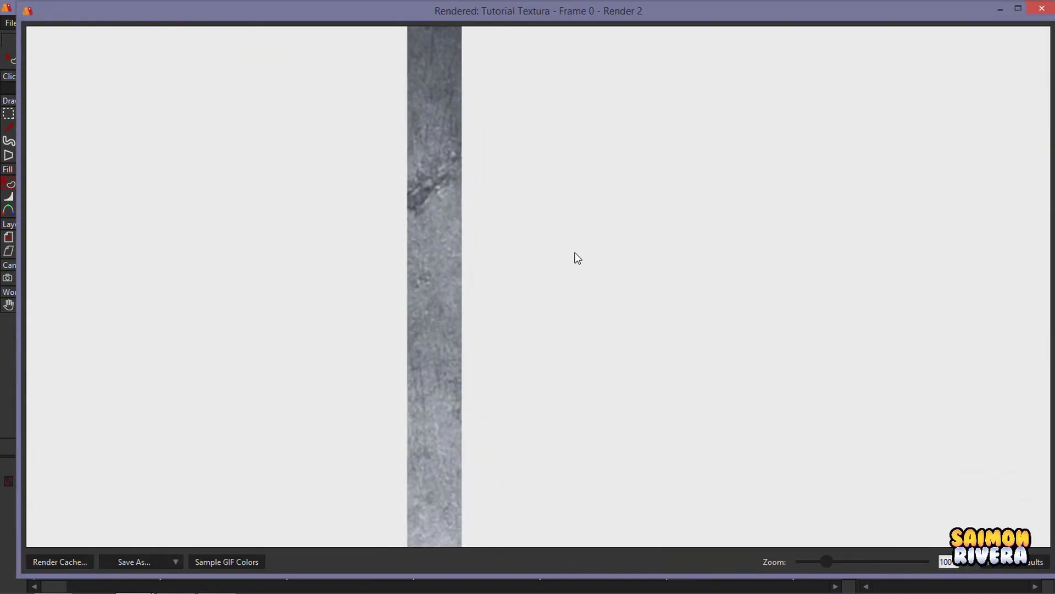
{"action": "left_click", "coordinate": [1042, 8]}
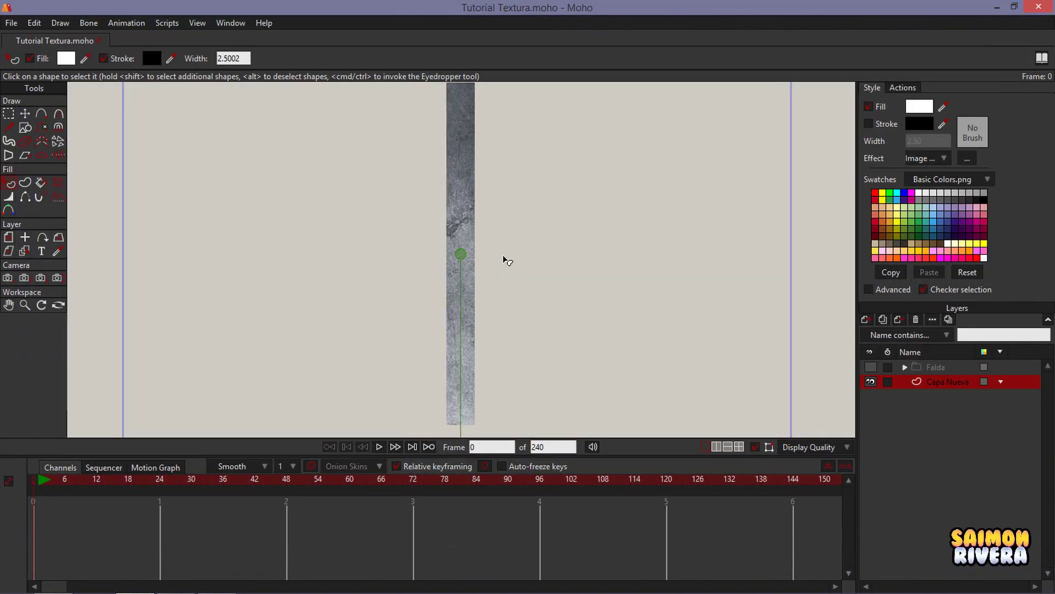
Shrink the metal texture and turn it sideways by bringing its handle close to the texture's centre, keeping the Textura Metal image.
{"action": "scroll", "coordinate": [504, 255], "scroll_direction": "down", "scroll_amount": 1}
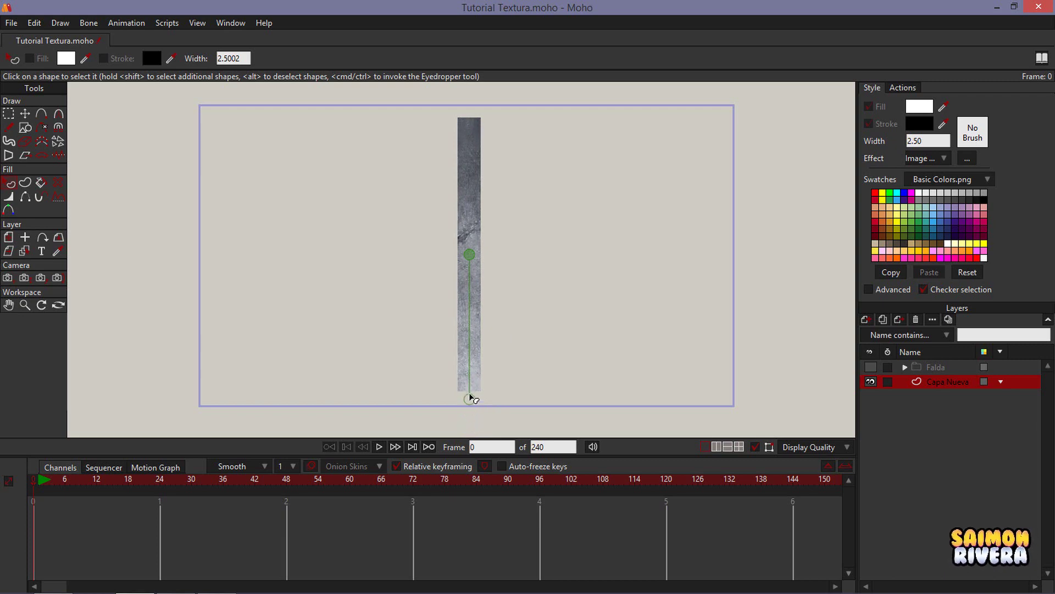
{"action": "left_click_drag", "start_coordinate": [470, 396], "coordinate": [469, 352]}
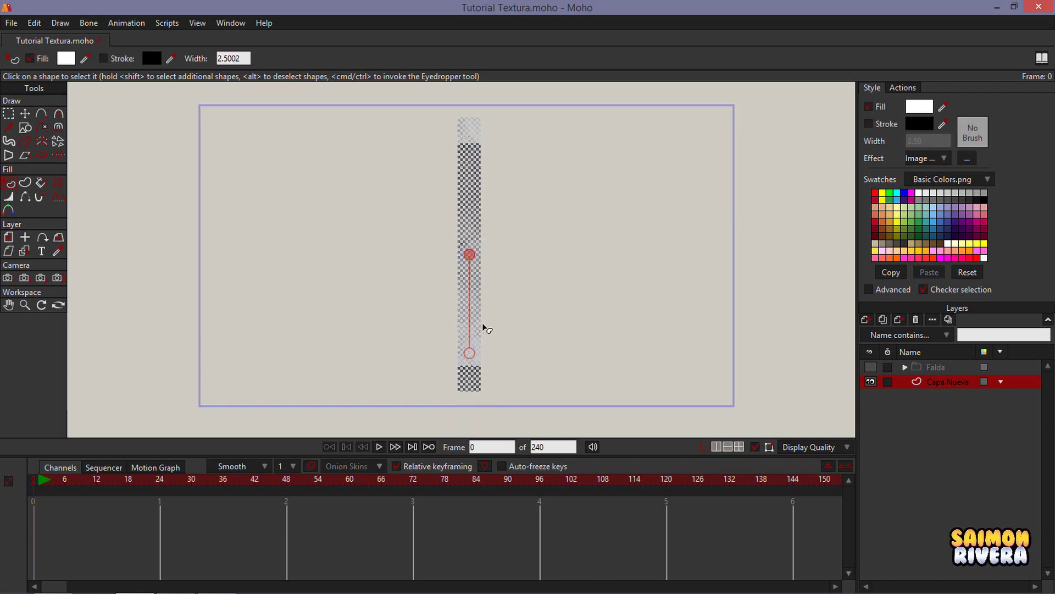
{"action": "left_click", "coordinate": [967, 158]}
{"action": "left_click_drag", "start_coordinate": [611, 227], "coordinate": [741, 171]}
{"action": "key", "text": "Return"}
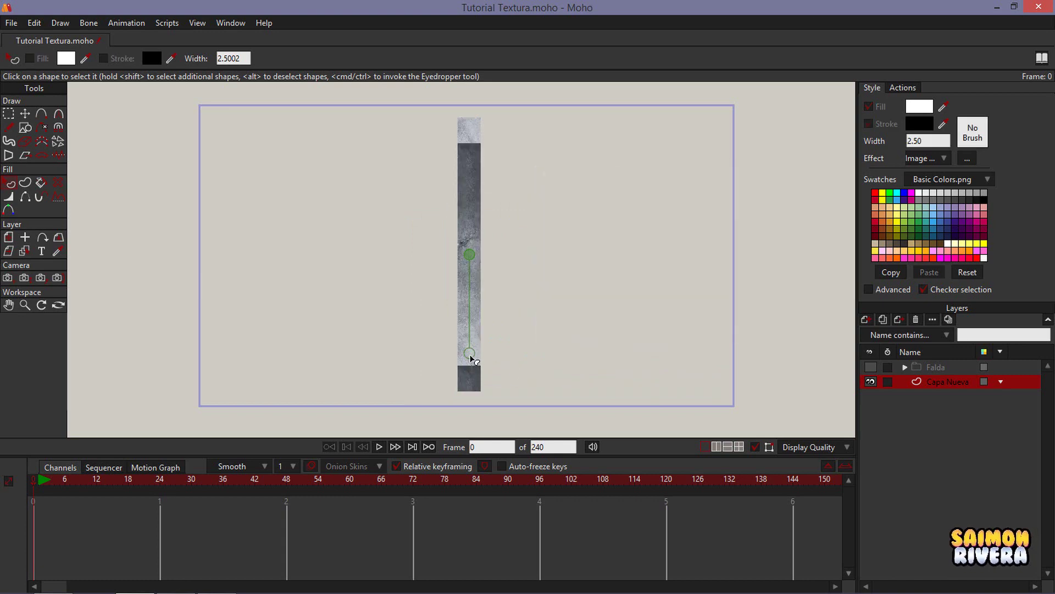
{"action": "left_click_drag", "start_coordinate": [470, 356], "coordinate": [471, 265]}
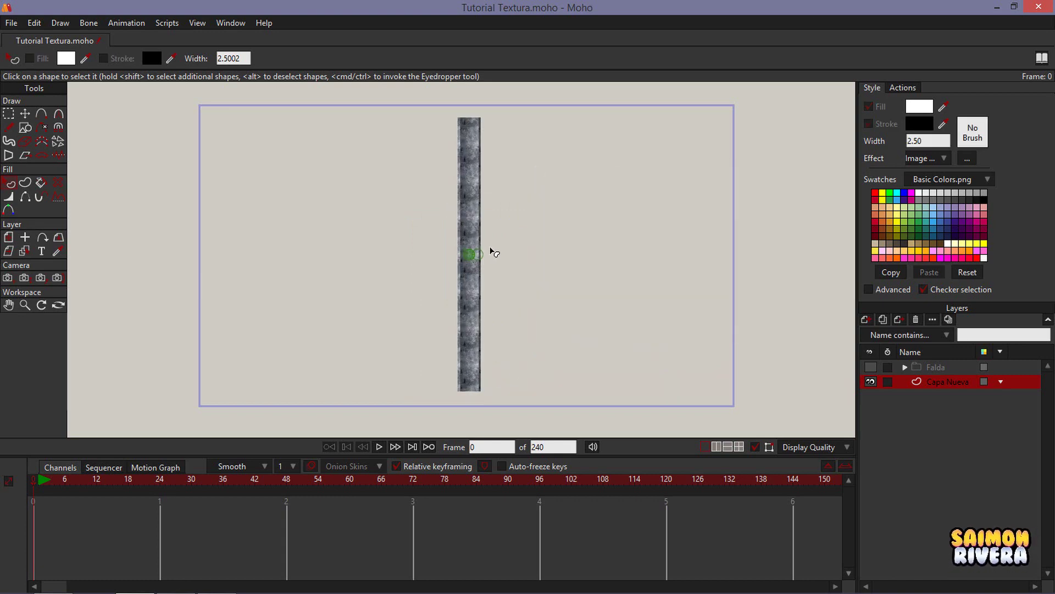
Render the current frame to check the small tiled metal texture, and close the preview.
{"action": "scroll", "coordinate": [482, 214], "scroll_direction": "up", "scroll_amount": 3}
{"action": "key", "text": "ctrl+r"}
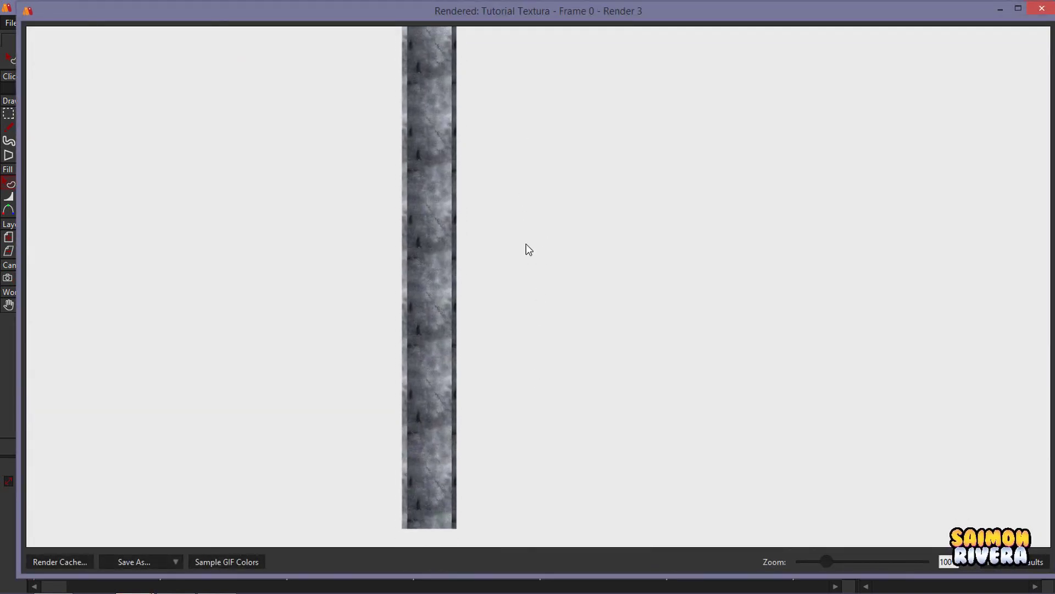
{"action": "left_click", "coordinate": [1041, 9]}
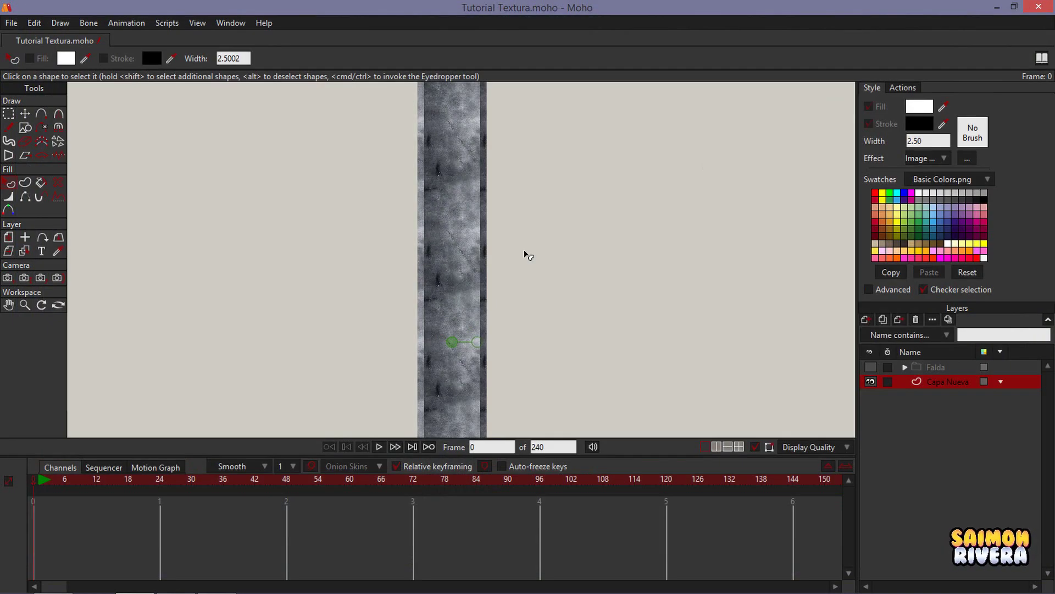
Enlarge the metal texture to span the bar's width by extending its handle almost to the bar's right edge.
{"action": "left_click", "coordinate": [471, 288]}
{"action": "scroll", "coordinate": [538, 278], "scroll_direction": "down", "scroll_amount": 2}
{"action": "left_click", "coordinate": [557, 314]}
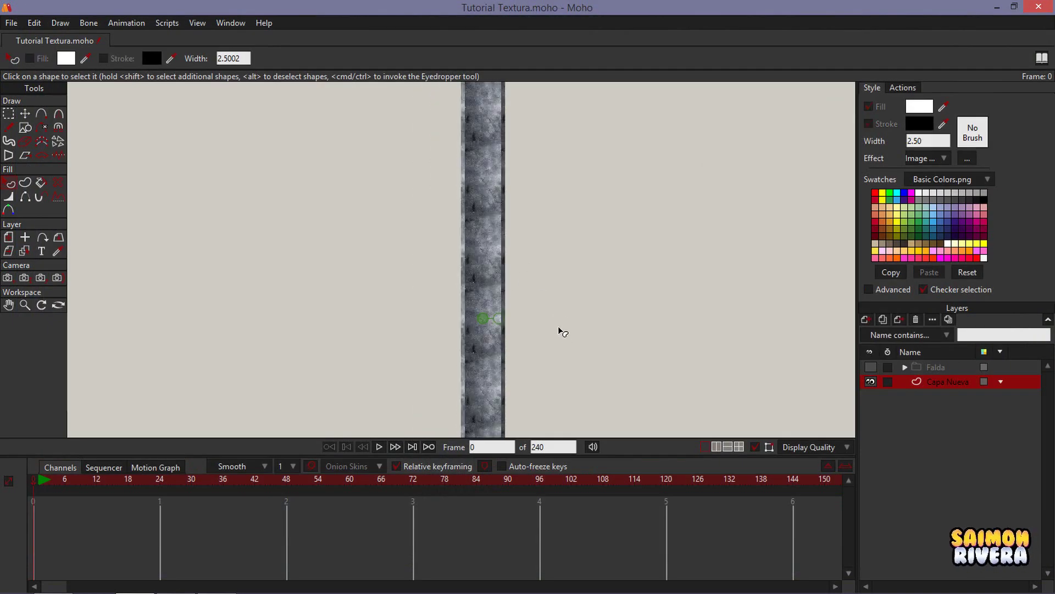
{"action": "left_click_drag", "start_coordinate": [558, 329], "coordinate": [540, 271]}
{"action": "scroll", "coordinate": [477, 250], "scroll_direction": "up", "scroll_amount": 4}
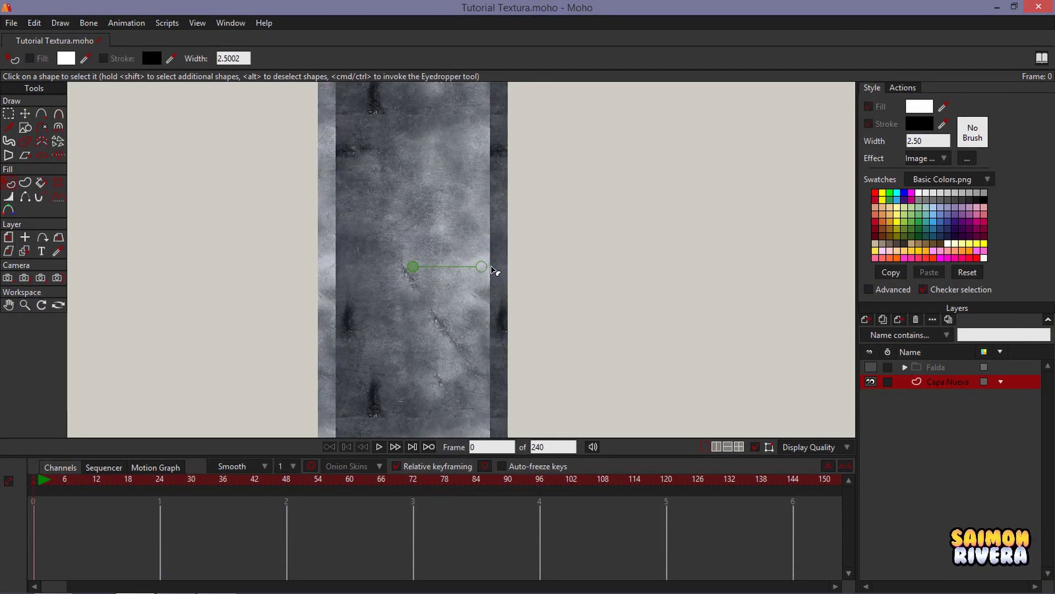
{"action": "mouse_move", "coordinate": [484, 271]}
{"action": "left_mouse_down"}
{"action": "mouse_move", "coordinate": [516, 271]}
{"action": "mouse_move", "coordinate": [504, 270]}
{"action": "left_mouse_up"}
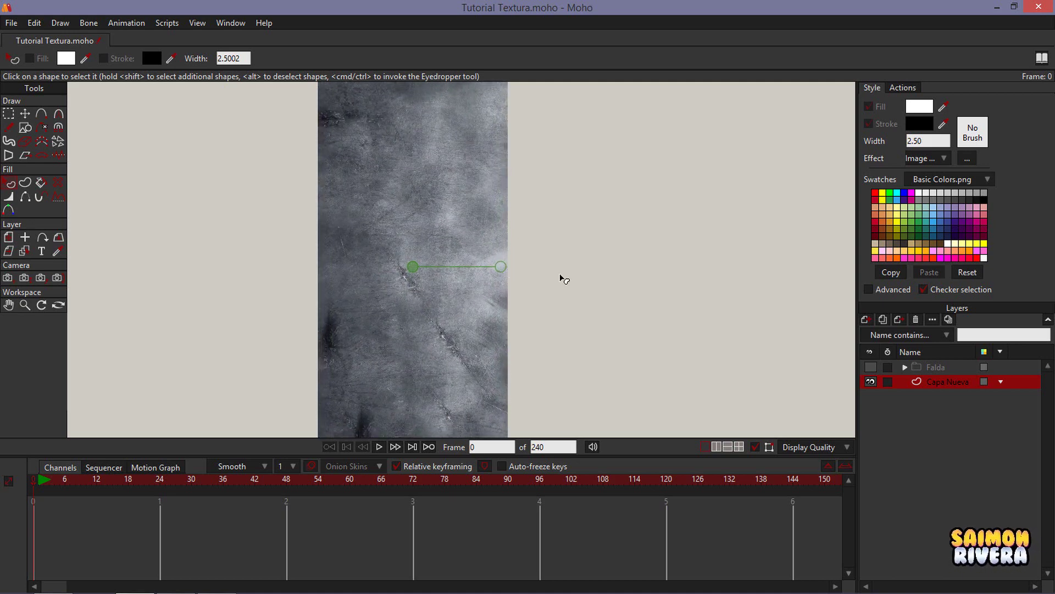
Fine-tune the texture handle to fit the bar's width, and check the result in a rendered frame.
{"action": "scroll", "coordinate": [562, 277], "scroll_direction": "down", "scroll_amount": 5}
{"action": "scroll", "coordinate": [562, 277], "scroll_direction": "up", "scroll_amount": 5}
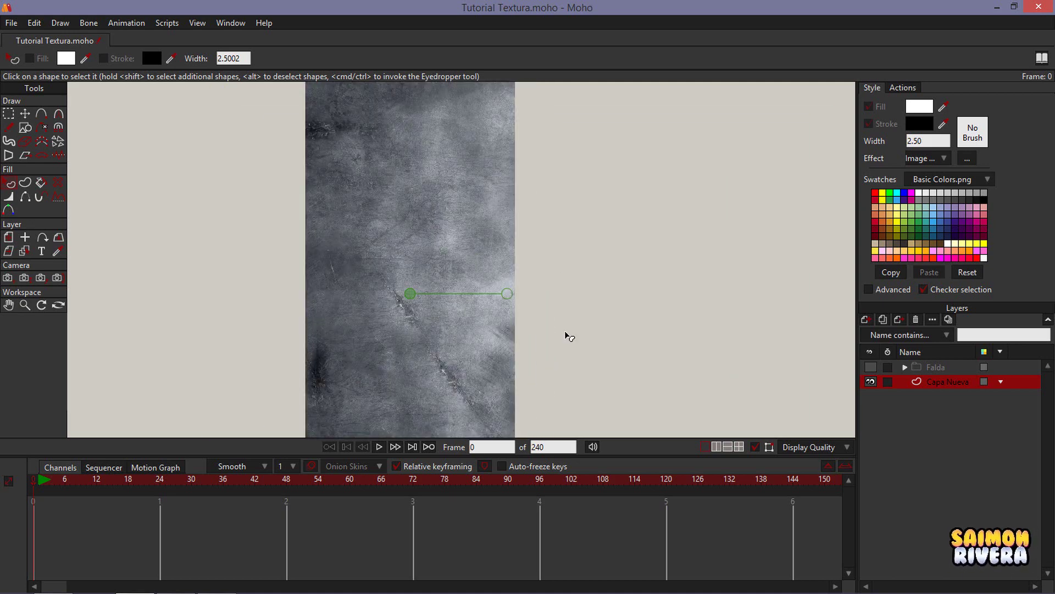
{"action": "mouse_move", "coordinate": [509, 297]}
{"action": "left_mouse_down"}
{"action": "mouse_move", "coordinate": [555, 294]}
{"action": "mouse_move", "coordinate": [503, 297]}
{"action": "mouse_move", "coordinate": [498, 287]}
{"action": "mouse_move", "coordinate": [516, 292]}
{"action": "mouse_move", "coordinate": [507, 298]}
{"action": "left_mouse_up"}
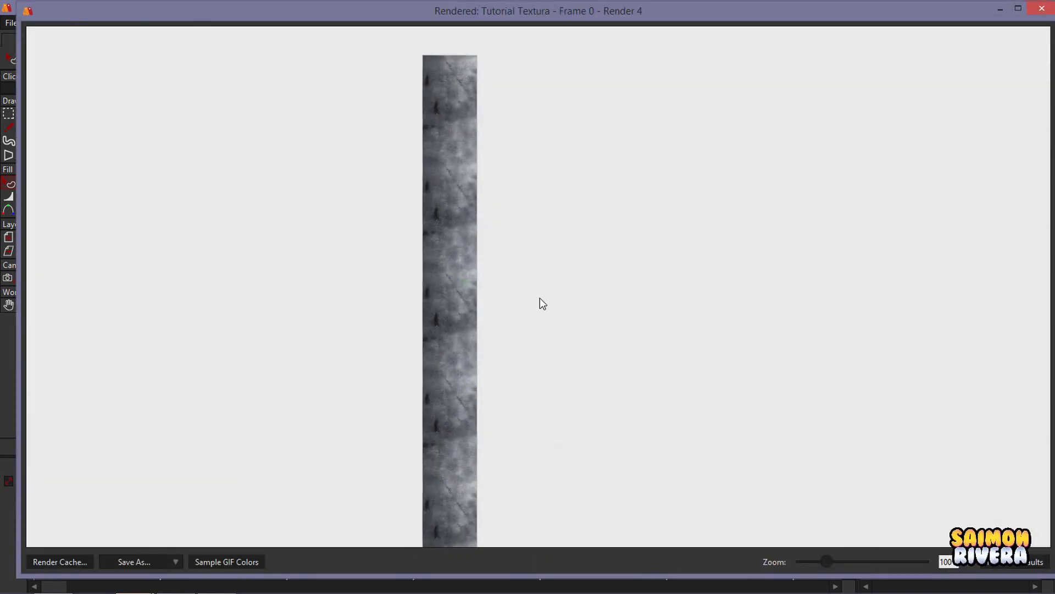
{"action": "left_click", "coordinate": [1040, 8]}
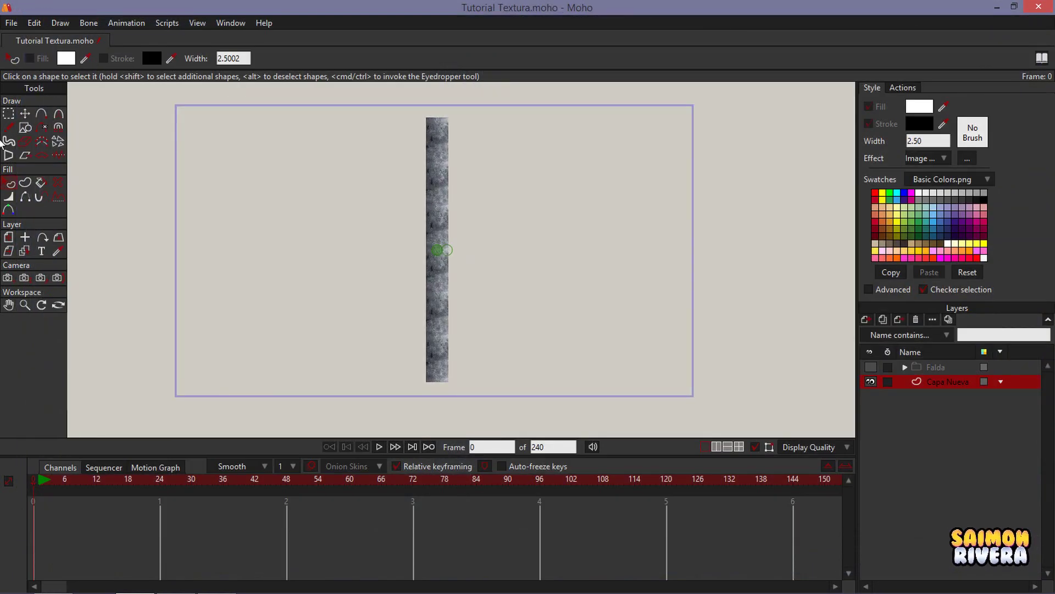
Delete the metal bar and draw a wide rectangle across the lower part of the canvas frame.
{"action": "left_click", "coordinate": [8, 113]}
{"action": "left_click_drag", "start_coordinate": [489, 390], "coordinate": [377, 129]}
{"action": "key", "text": "Delete"}
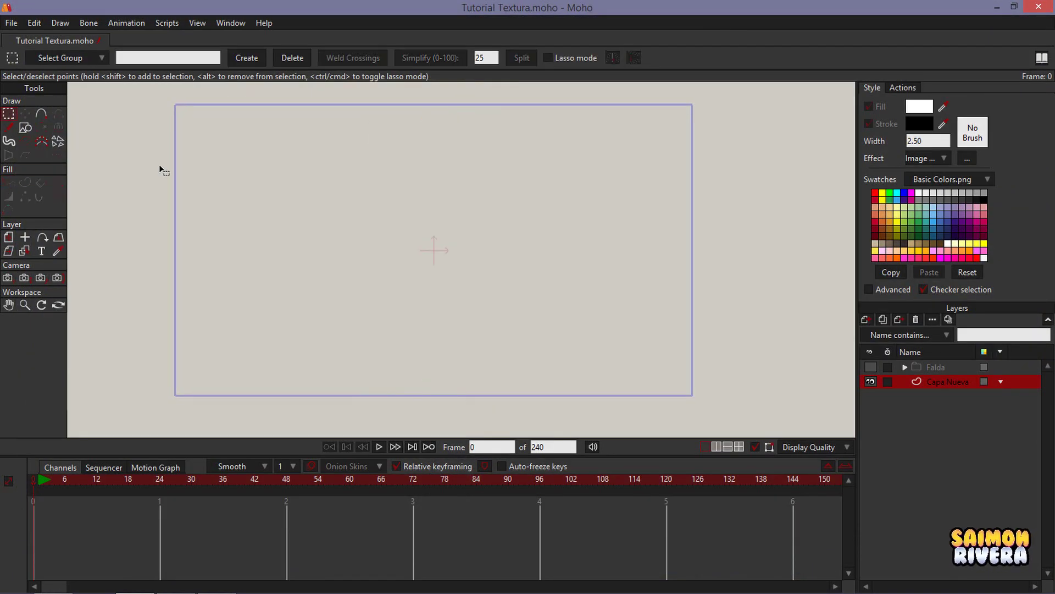
{"action": "left_click", "coordinate": [25, 127]}
{"action": "mouse_move", "coordinate": [196, 219]}
{"action": "left_mouse_down"}
{"action": "mouse_move", "coordinate": [339, 304]}
{"action": "mouse_move", "coordinate": [632, 384]}
{"action": "mouse_move", "coordinate": [677, 387]}
{"action": "left_mouse_up"}
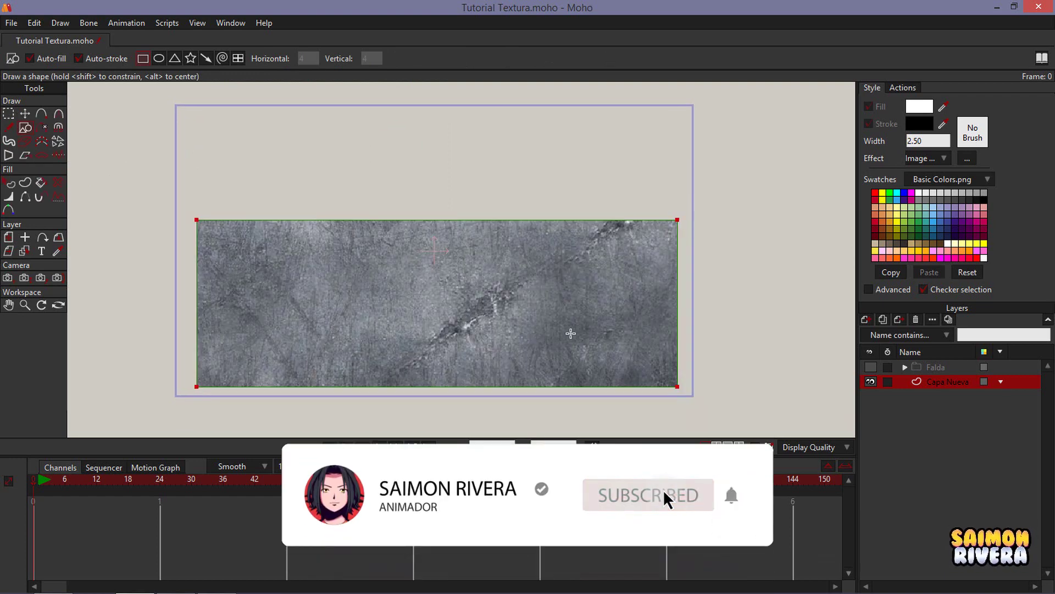
Change the wide rectangle's image texture to Textura Badosas, keeping the Tile fill mode.
{"action": "left_click", "coordinate": [9, 182]}
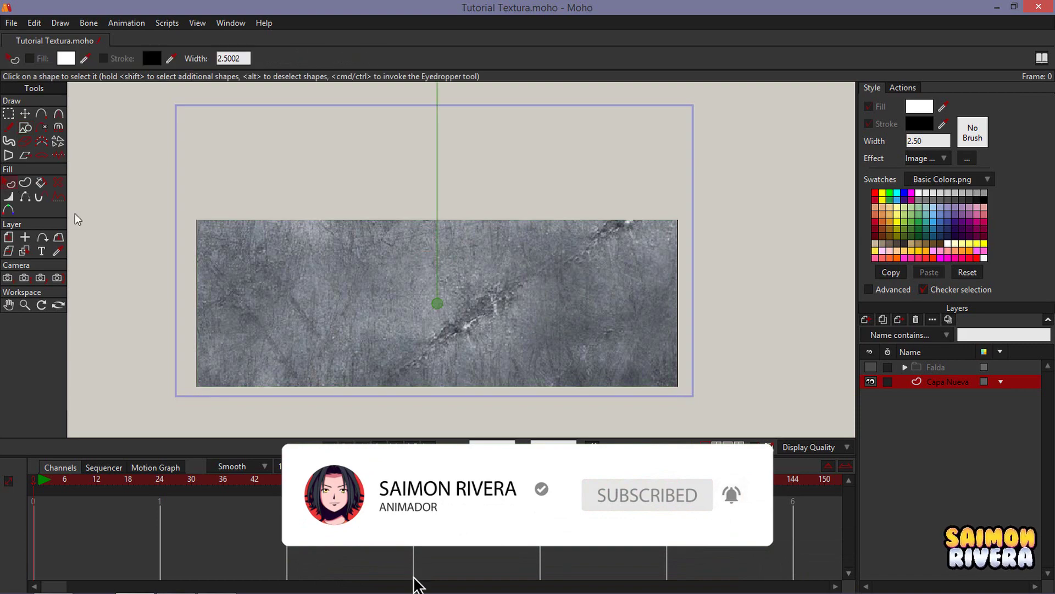
{"action": "left_click", "coordinate": [358, 279]}
{"action": "left_click", "coordinate": [968, 158]}
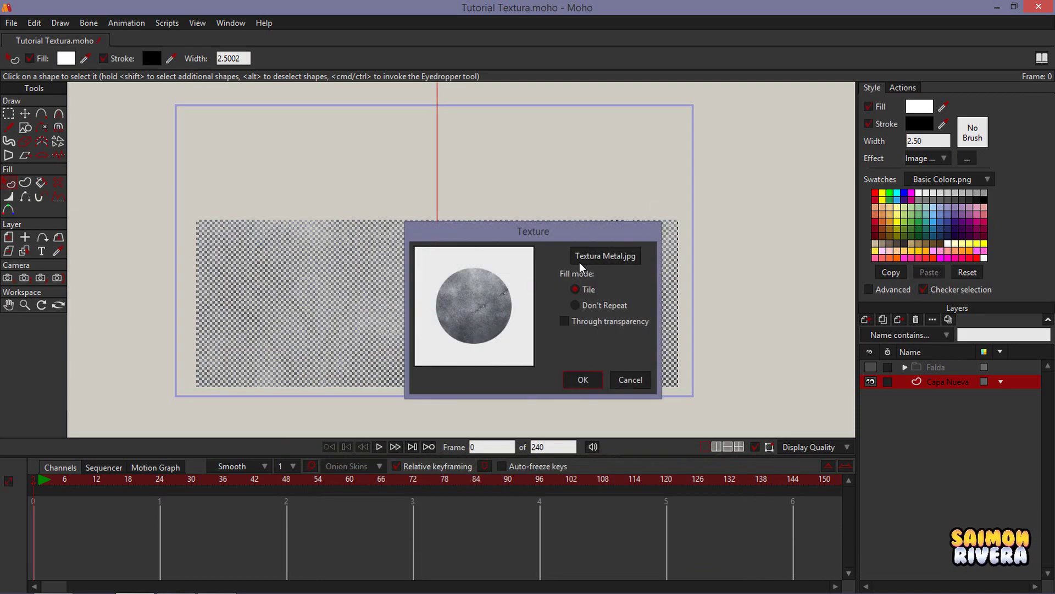
{"action": "left_click", "coordinate": [582, 255]}
{"action": "left_click", "coordinate": [355, 164]}
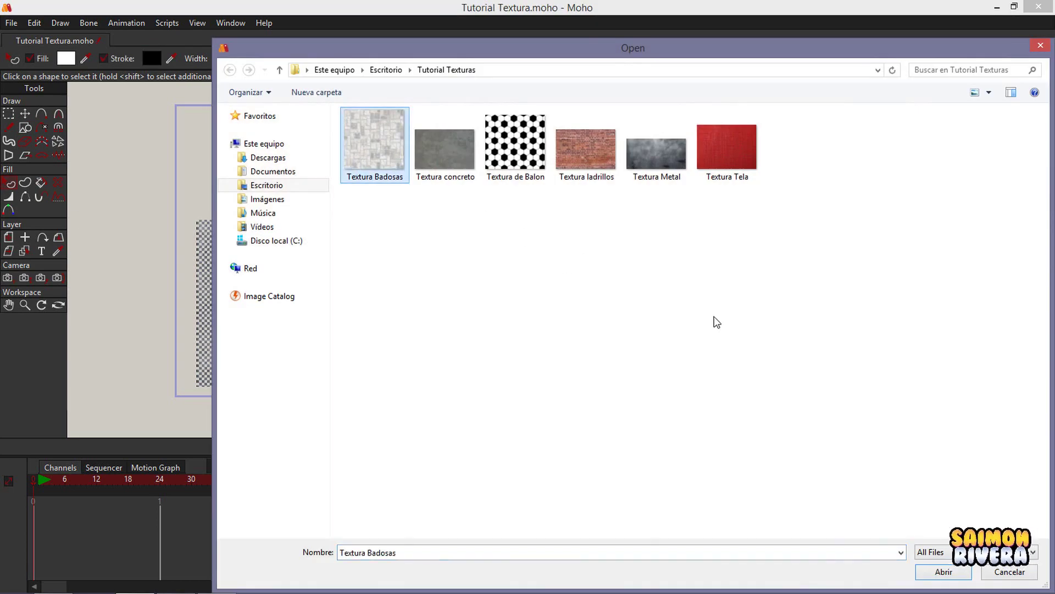
{"action": "left_click", "coordinate": [944, 572]}
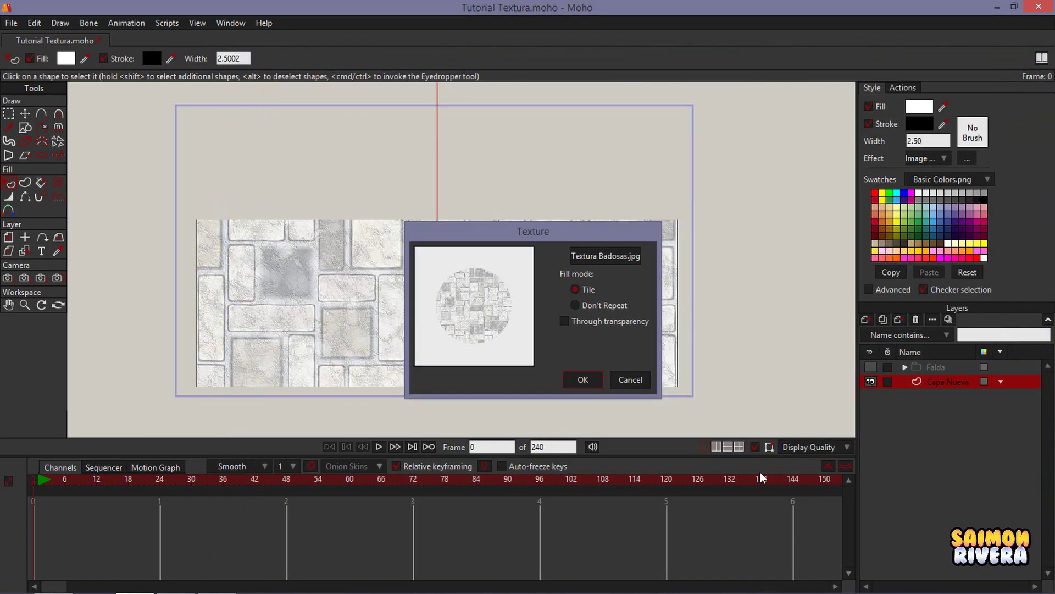
{"action": "left_click_drag", "start_coordinate": [581, 241], "coordinate": [787, 200]}
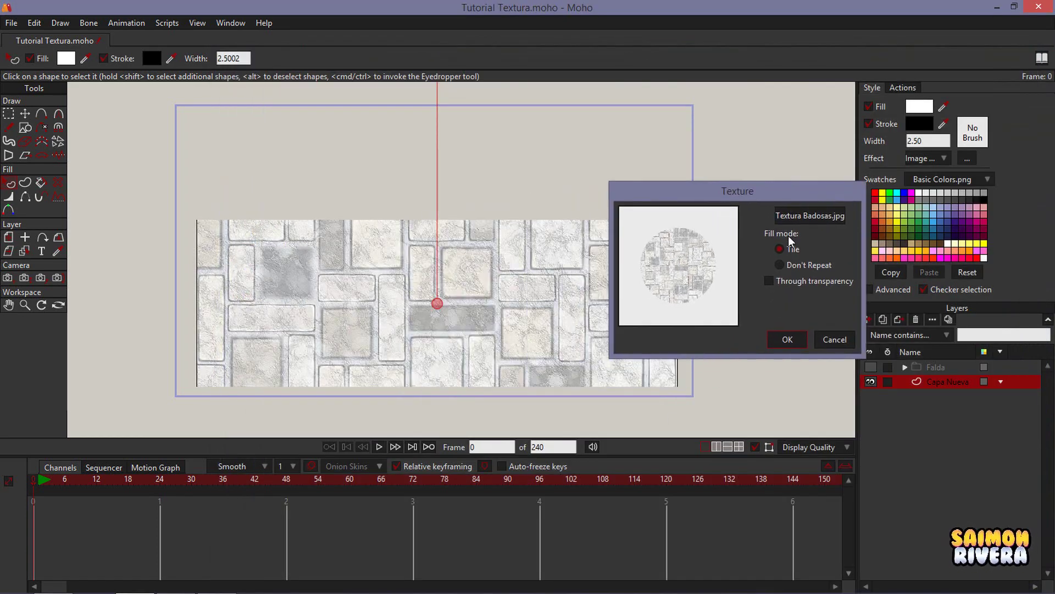
{"action": "left_click", "coordinate": [787, 340]}
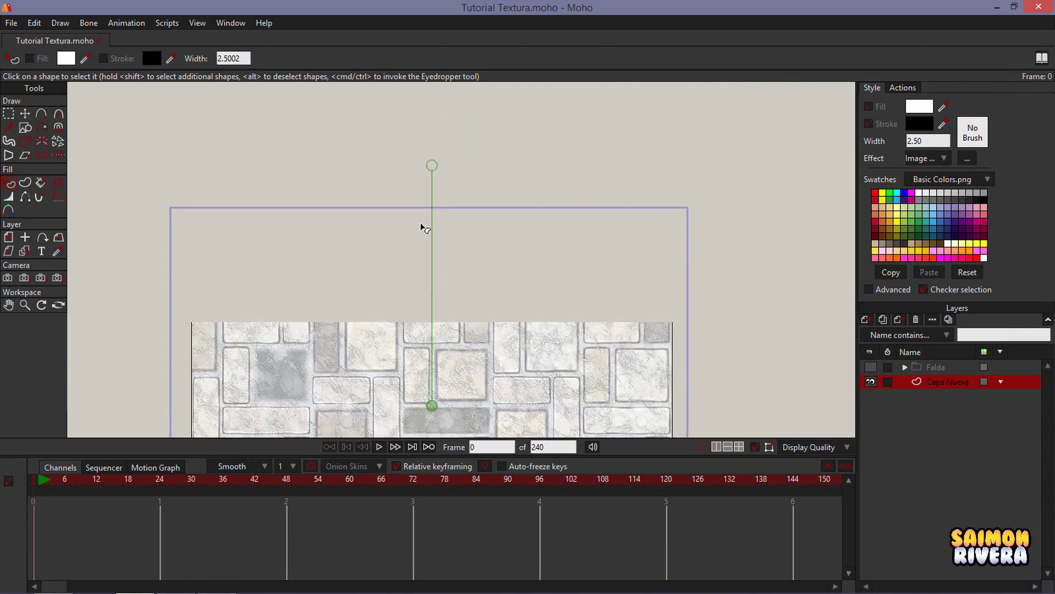
Scale down the paving texture by shortening its handle to just below the rectangle's upper edge, and turn off the rectangle's stroke.
{"action": "left_click_drag", "start_coordinate": [433, 165], "coordinate": [416, 234]}
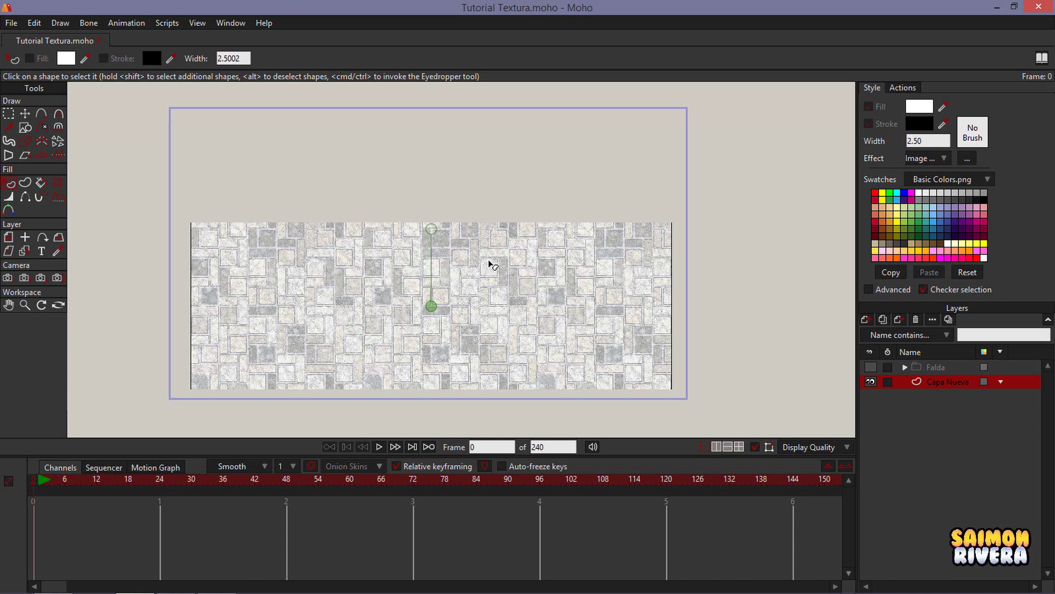
{"action": "left_click_drag", "start_coordinate": [487, 226], "coordinate": [485, 217]}
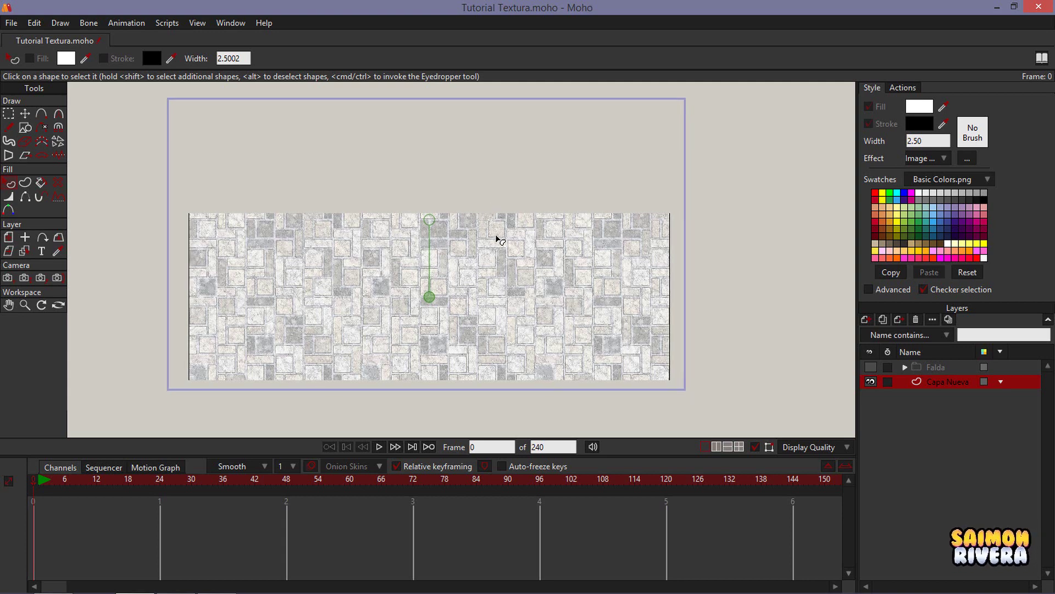
{"action": "left_click", "coordinate": [542, 250]}
{"action": "left_click", "coordinate": [894, 126]}
{"action": "left_click_drag", "start_coordinate": [681, 224], "coordinate": [691, 216]}
{"action": "left_click", "coordinate": [685, 192]}
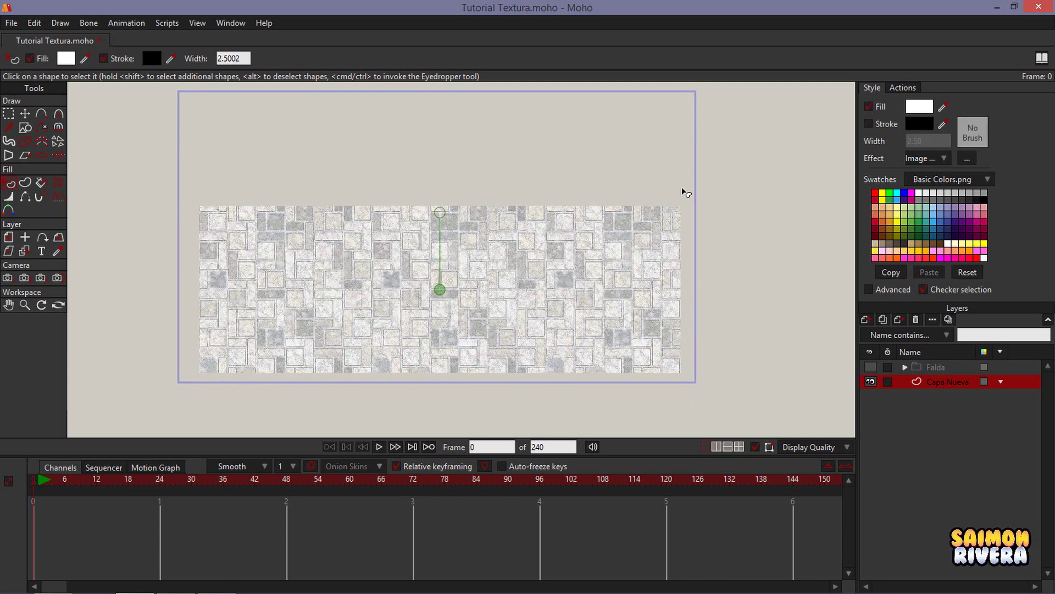
{"action": "scroll", "coordinate": [520, 291], "scroll_direction": "up", "scroll_amount": 1}
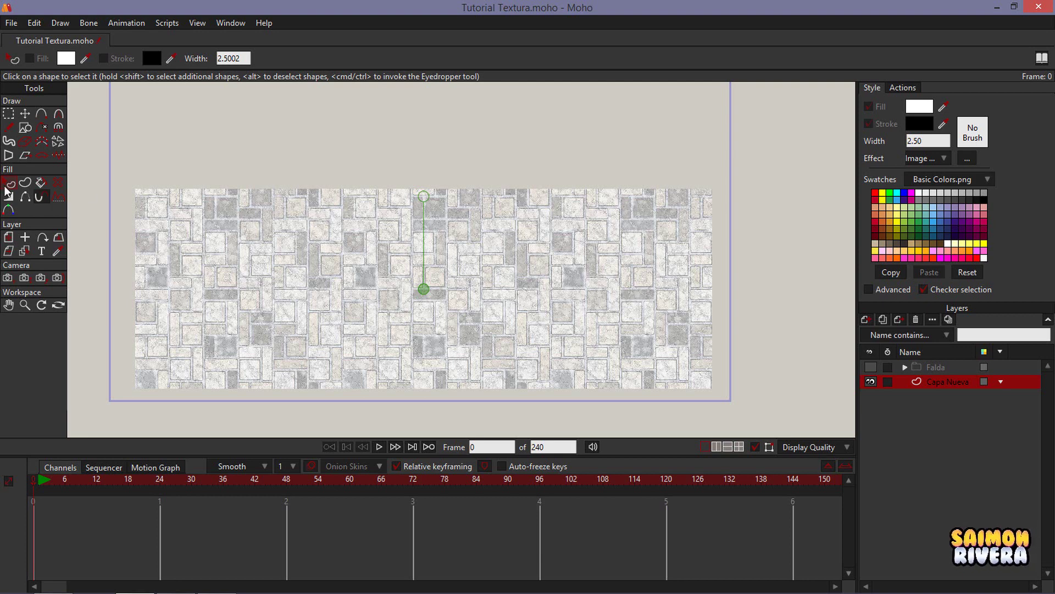
Try to turn the rectangle into a floor by adding perspective to its points and moving it down, and undo the changes.
{"action": "left_click", "coordinate": [9, 156]}
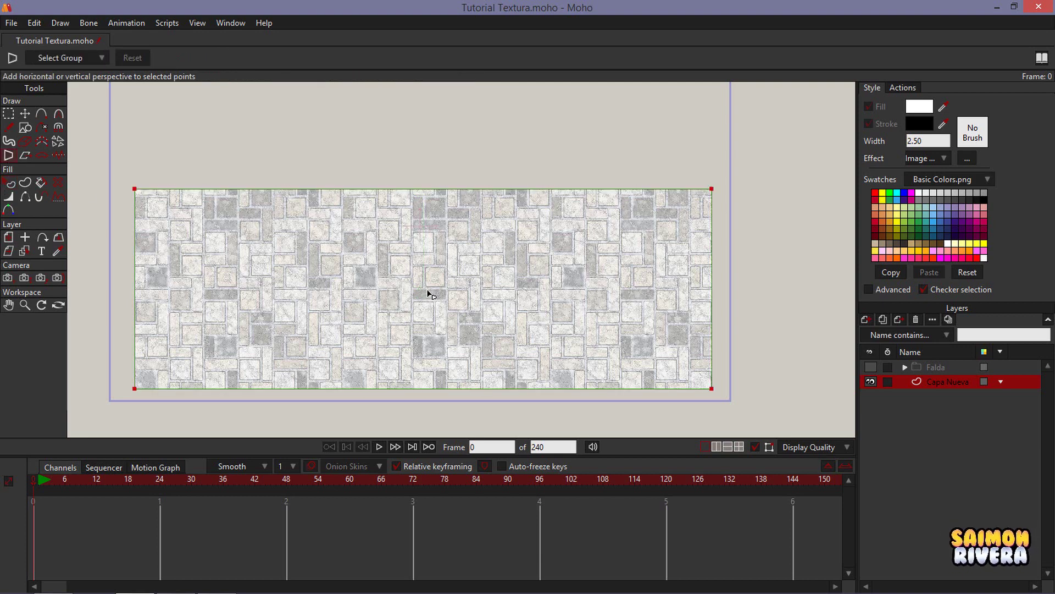
{"action": "left_click_drag", "start_coordinate": [431, 295], "coordinate": [436, 105]}
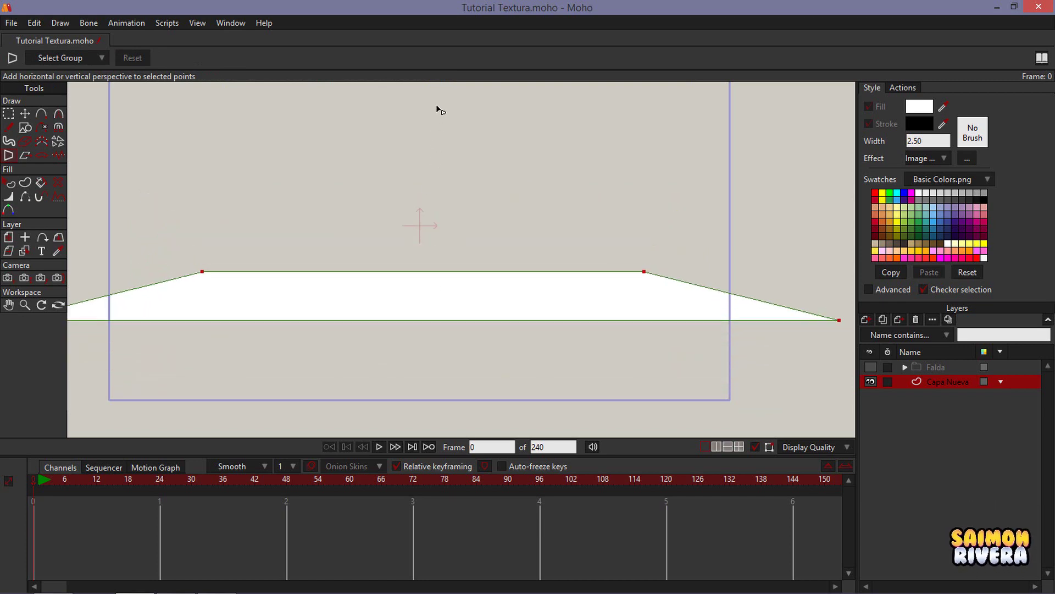
{"action": "left_click_drag", "start_coordinate": [436, 105], "coordinate": [436, 106]}
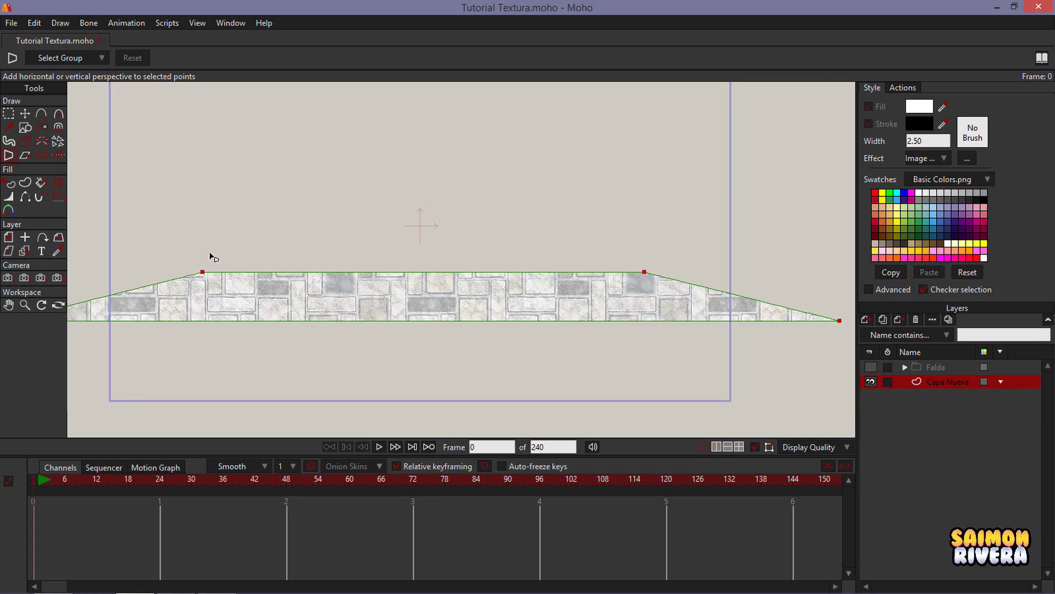
{"action": "left_click", "coordinate": [25, 114]}
{"action": "left_click_drag", "start_coordinate": [442, 309], "coordinate": [441, 385]}
{"action": "left_click_drag", "start_coordinate": [562, 352], "coordinate": [568, 304]}
{"action": "key", "text": "ctrl+z"}
{"action": "key", "text": "ctrl+z"}
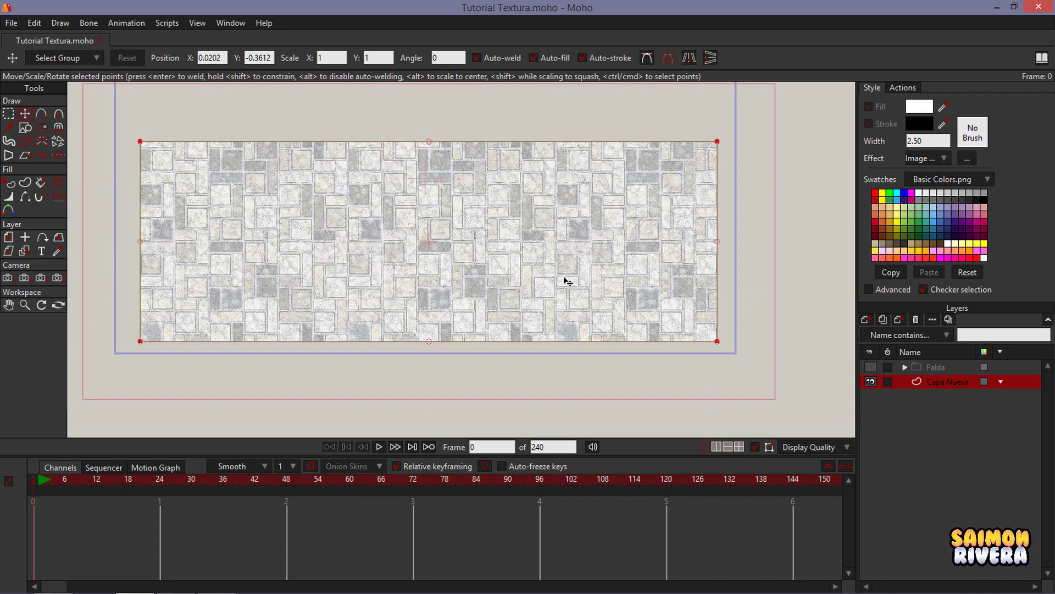
Tilt the paving layer into a floor with an X rotation of -88.8312, and move it down to Y position -0.8051.
{"action": "left_click", "coordinate": [58, 238]}
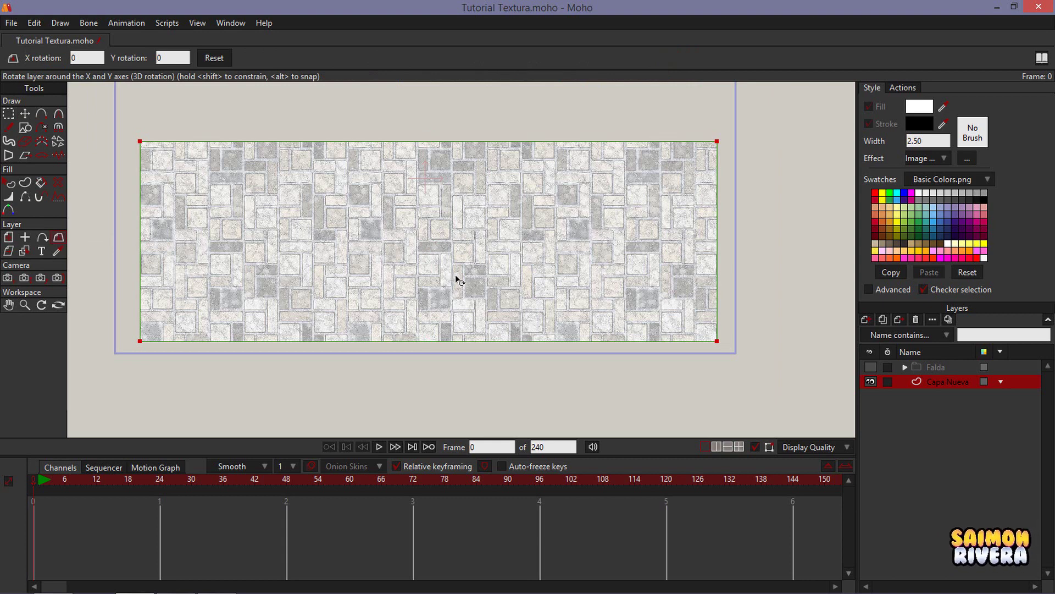
{"action": "left_click_drag", "start_coordinate": [473, 281], "coordinate": [476, 106]}
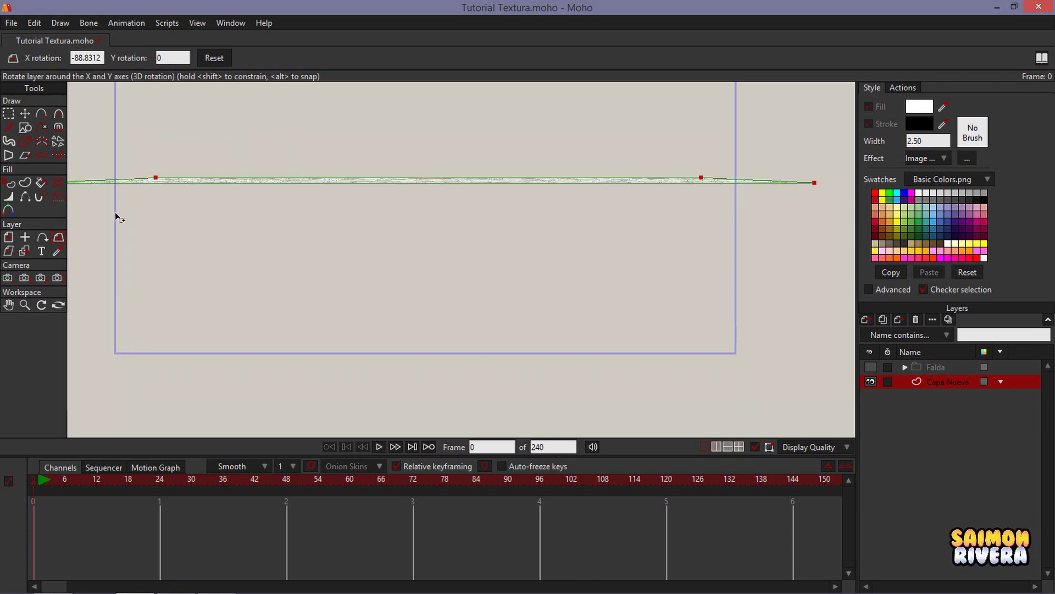
{"action": "left_click", "coordinate": [10, 237]}
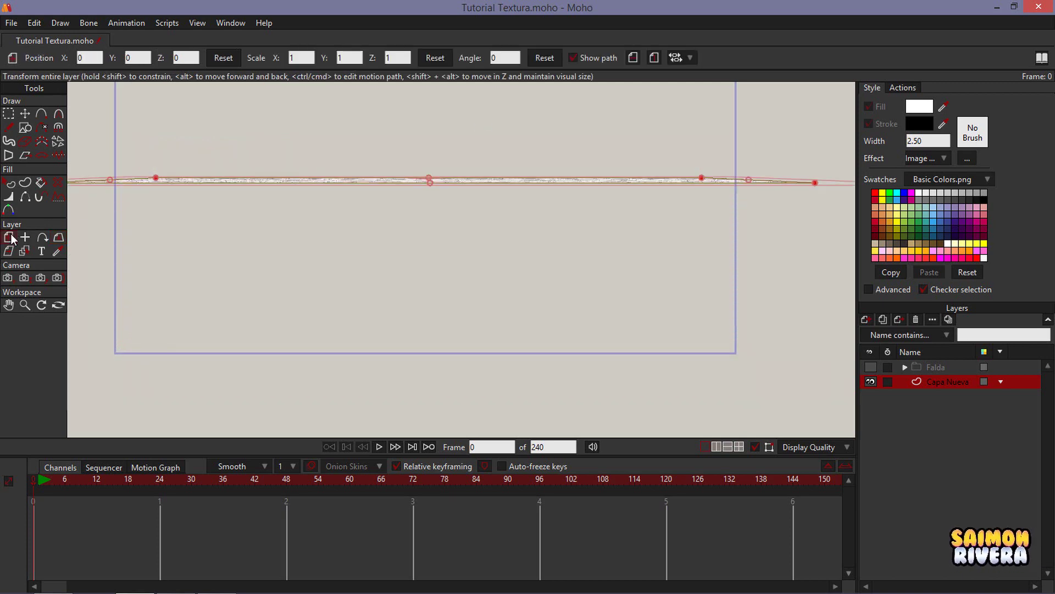
{"action": "left_click_drag", "start_coordinate": [447, 149], "coordinate": [448, 287]}
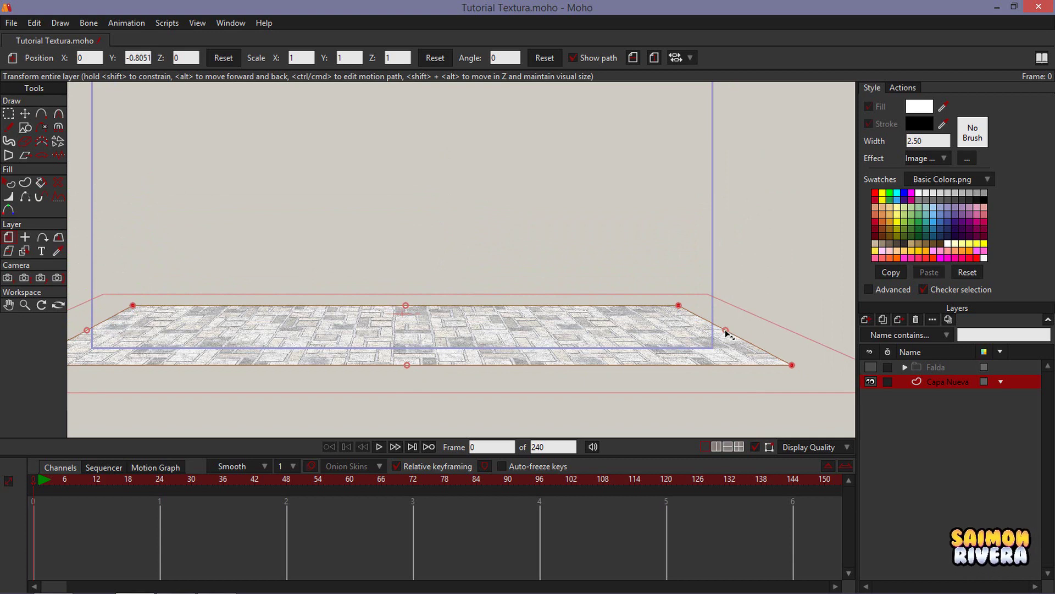
Widen the floor layer to an X scale of 1.1738 at X position -0.0567, and check it in a rendered frame.
{"action": "left_click_drag", "start_coordinate": [726, 332], "coordinate": [765, 330]}
{"action": "left_click_drag", "start_coordinate": [592, 354], "coordinate": [590, 355]}
{"action": "left_click_drag", "start_coordinate": [765, 331], "coordinate": [773, 332]}
{"action": "key", "text": "ctrl+r"}
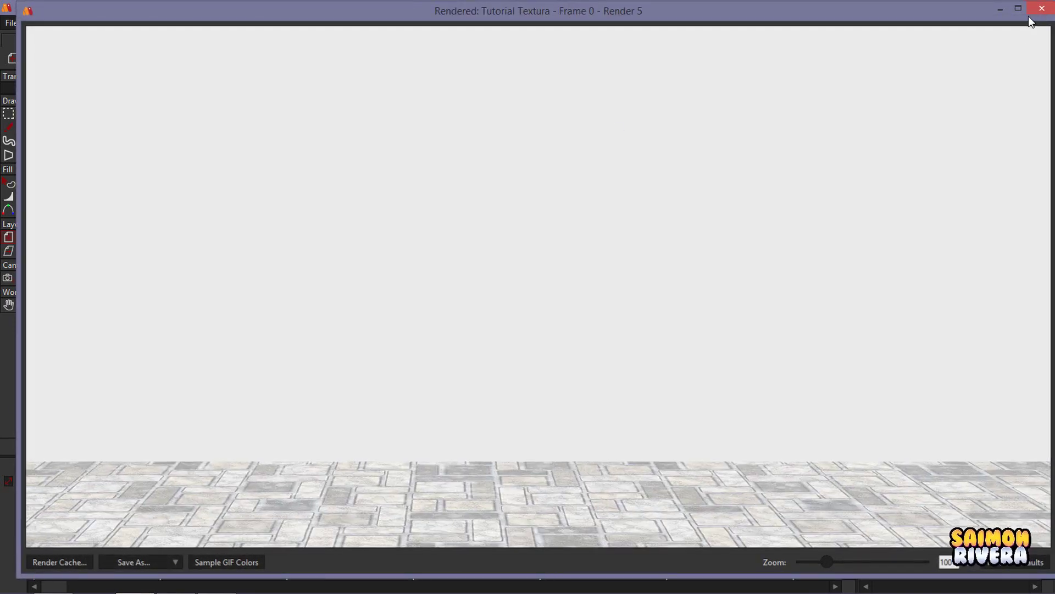
{"action": "left_click", "coordinate": [1040, 8]}
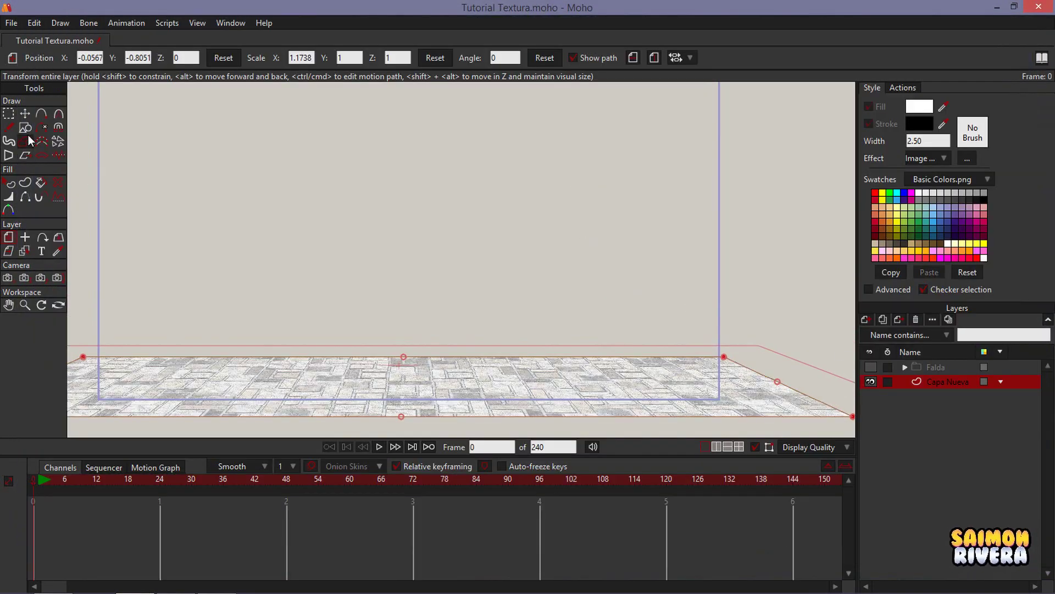
{"action": "left_click", "coordinate": [25, 129]}
{"action": "left_click_drag", "start_coordinate": [132, 127], "coordinate": [245, 211]}
{"action": "key", "text": "ctrl+z"}
{"action": "left_click_drag", "start_coordinate": [330, 285], "coordinate": [341, 275]}
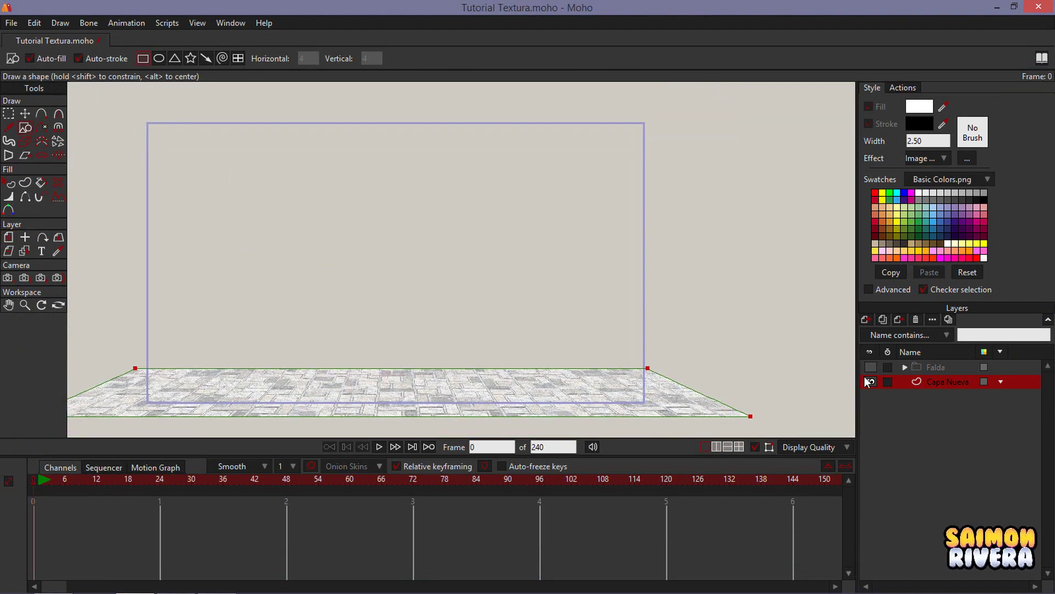
Add a vector layer named Pared and place it beneath the Capa Nueva floor layer.
{"action": "left_click", "coordinate": [869, 319]}
{"action": "left_click", "coordinate": [869, 327]}
{"action": "double_click", "coordinate": [1002, 380]}
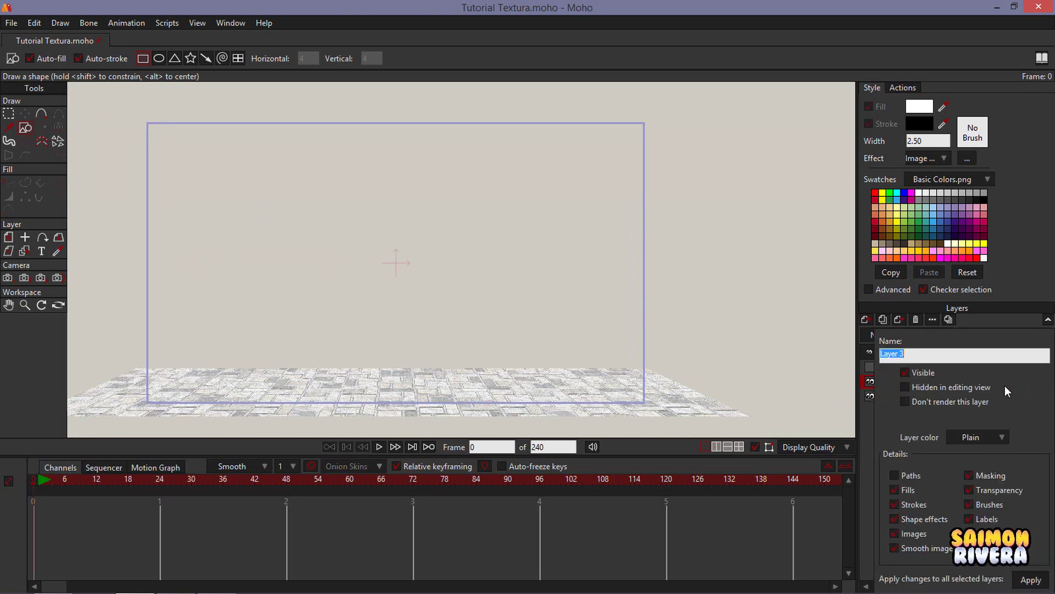
{"action": "type", "text": "Pared"}
{"action": "key", "text": "Return"}
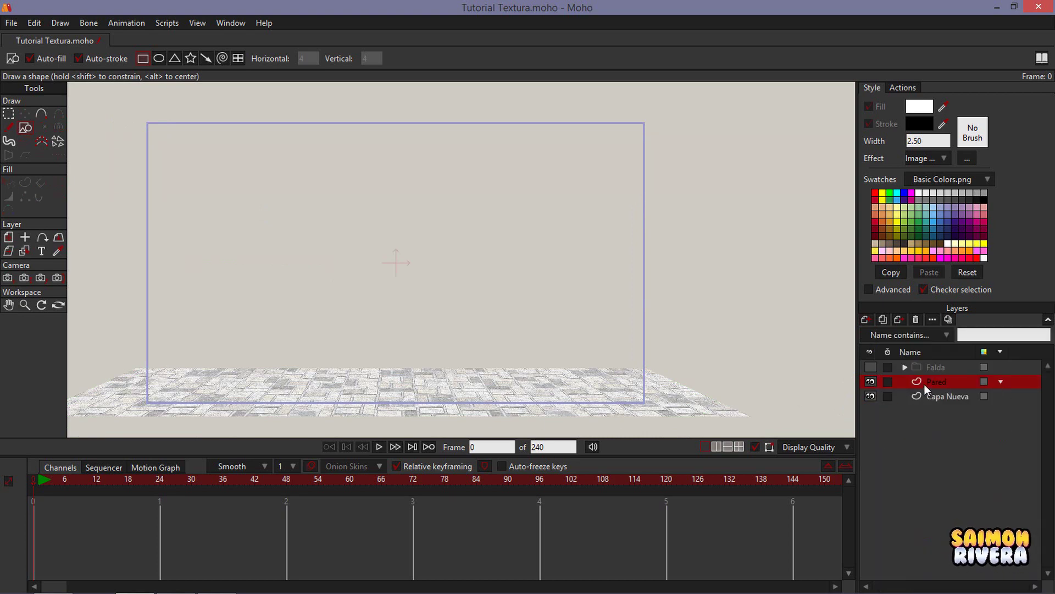
{"action": "left_click_drag", "start_coordinate": [925, 384], "coordinate": [924, 401]}
Draw a wall rectangle from above the frame down to the floor's back edge, and texture it with Textura ladrillos.jpg in Tile mode.
{"action": "left_click_drag", "start_coordinate": [137, 115], "coordinate": [651, 373]}
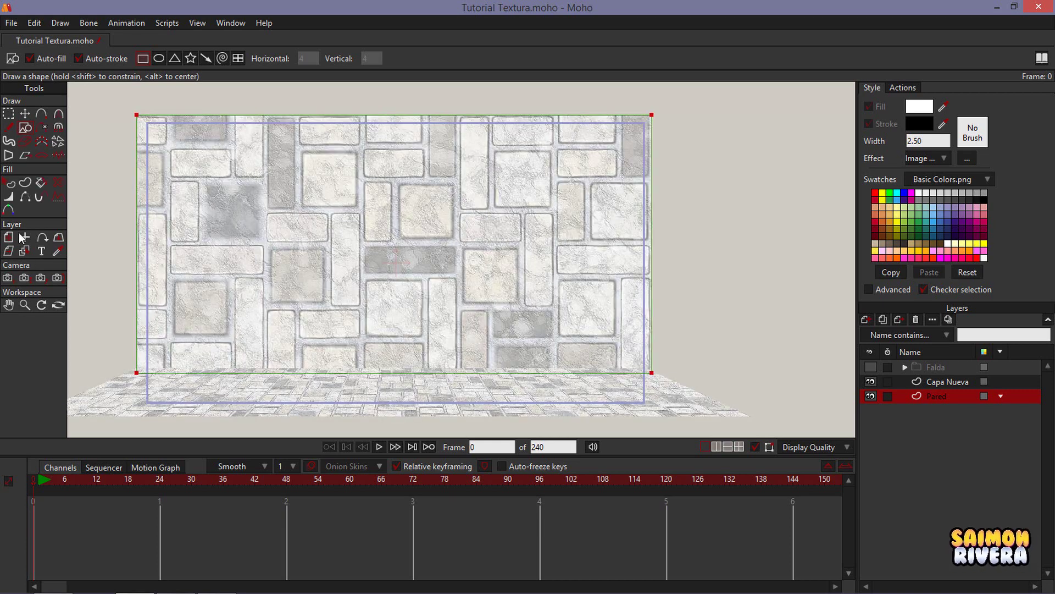
{"action": "left_click", "coordinate": [10, 184]}
{"action": "left_click", "coordinate": [350, 222]}
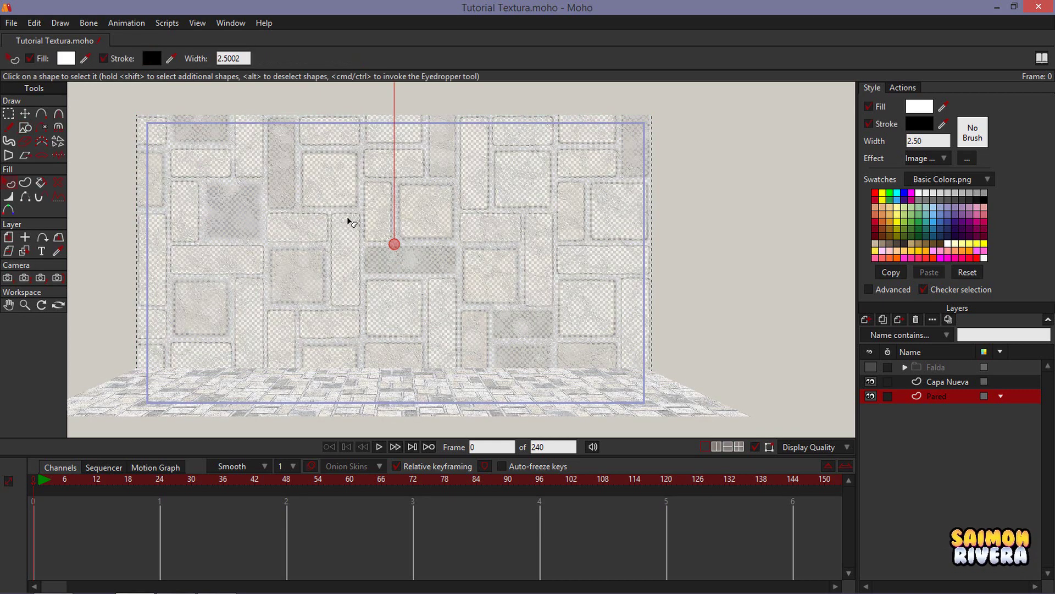
{"action": "left_click", "coordinate": [968, 160]}
{"action": "left_click", "coordinate": [603, 259]}
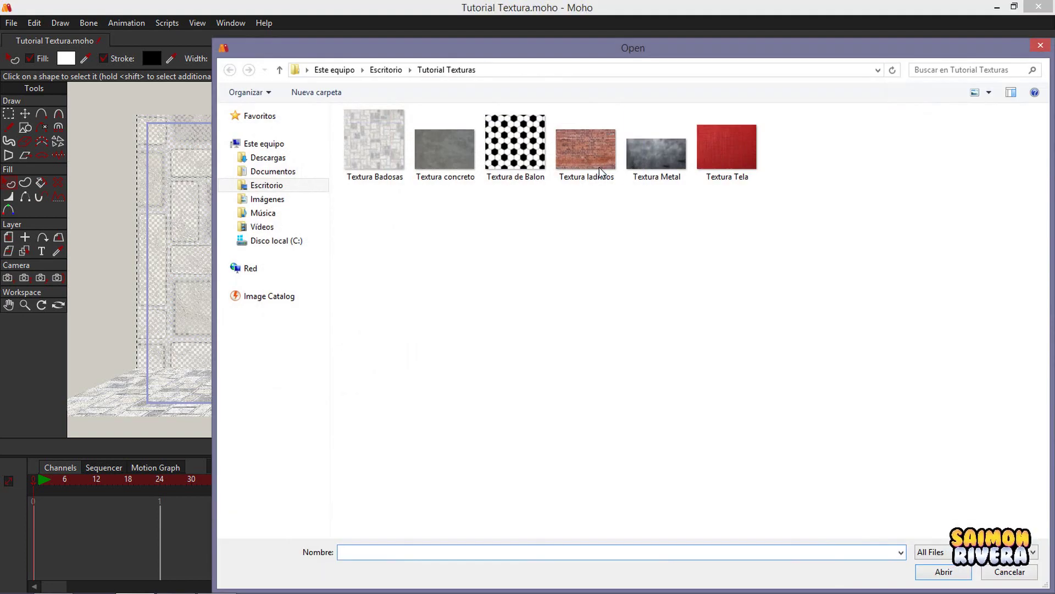
{"action": "left_click", "coordinate": [599, 167]}
{"action": "left_click", "coordinate": [942, 572]}
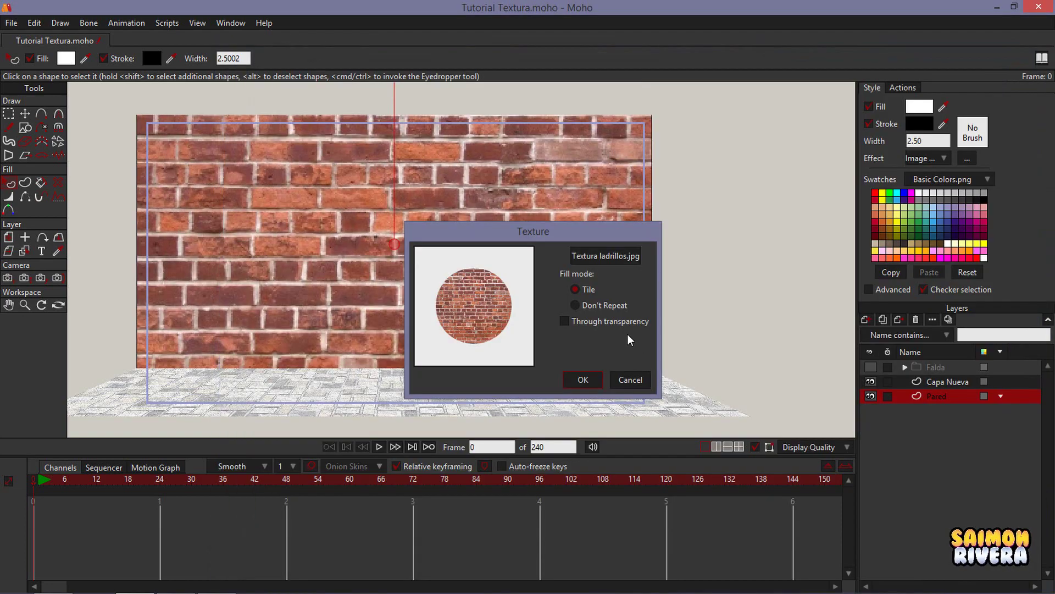
{"action": "left_click", "coordinate": [583, 380]}
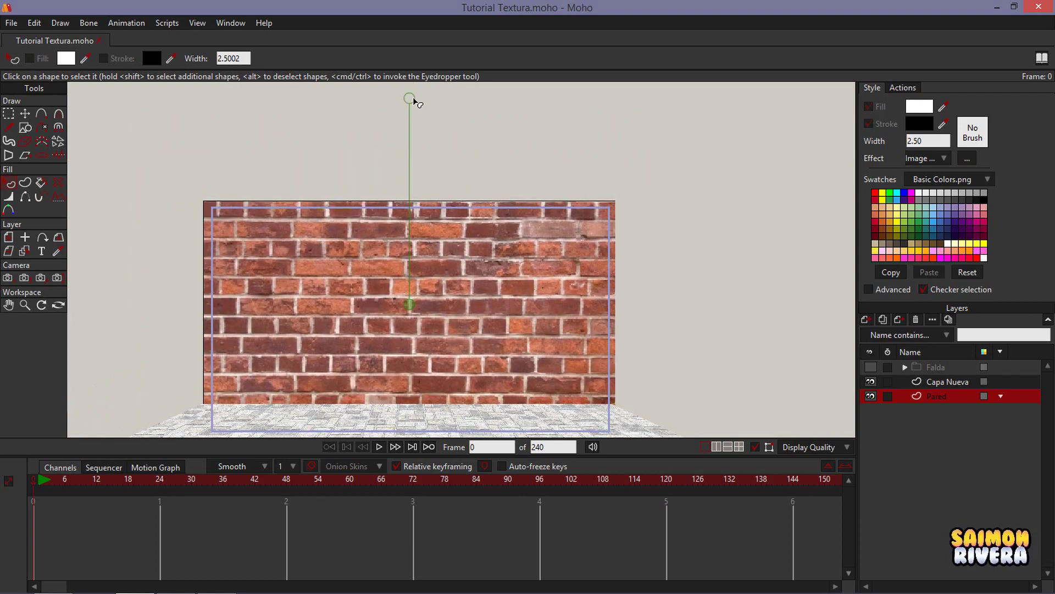
Scale down the wall's brick texture by shortening its handle to just above the rectangle's upper edge.
{"action": "left_click_drag", "start_coordinate": [411, 100], "coordinate": [411, 198]}
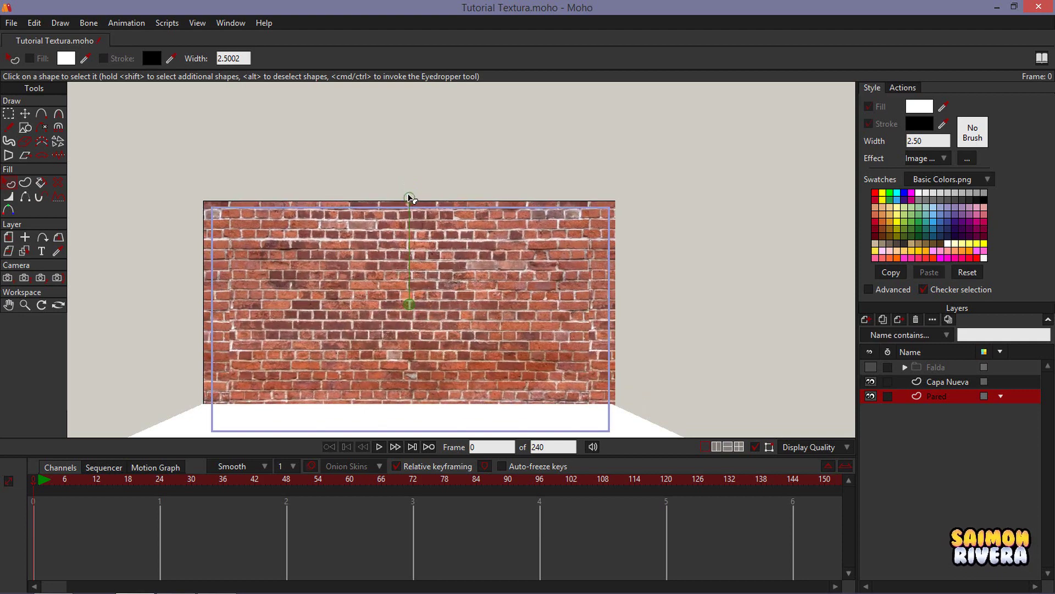
{"action": "left_click_drag", "start_coordinate": [394, 328], "coordinate": [411, 268]}
{"action": "scroll", "coordinate": [411, 267], "scroll_direction": "up", "scroll_amount": 2}
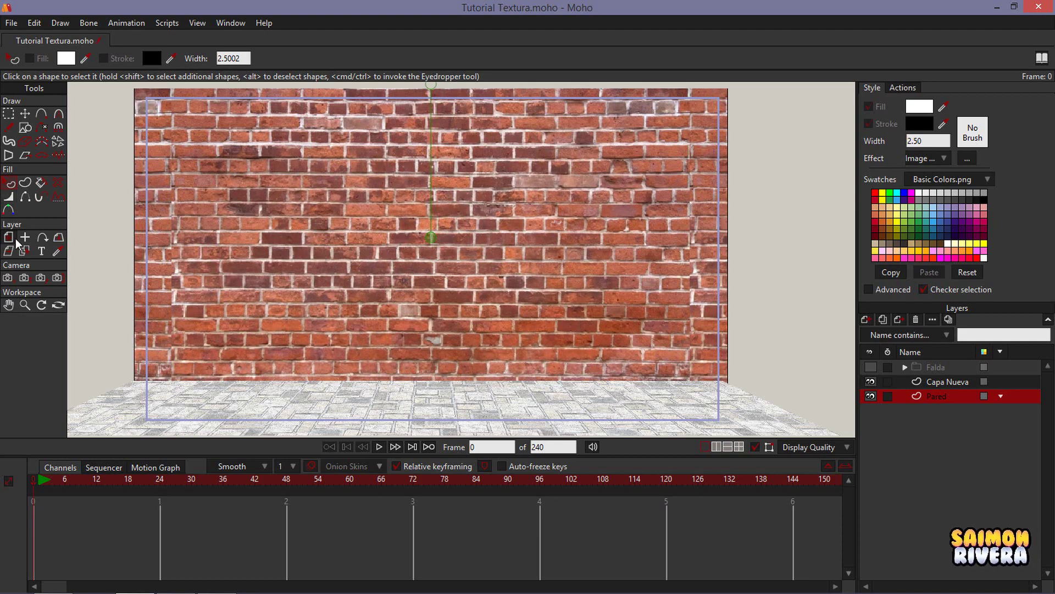
Tilt the Pared wall layer slightly forward around its X axis, and check the scene in a rendered frame.
{"action": "left_click", "coordinate": [16, 239]}
{"action": "left_click", "coordinate": [59, 237]}
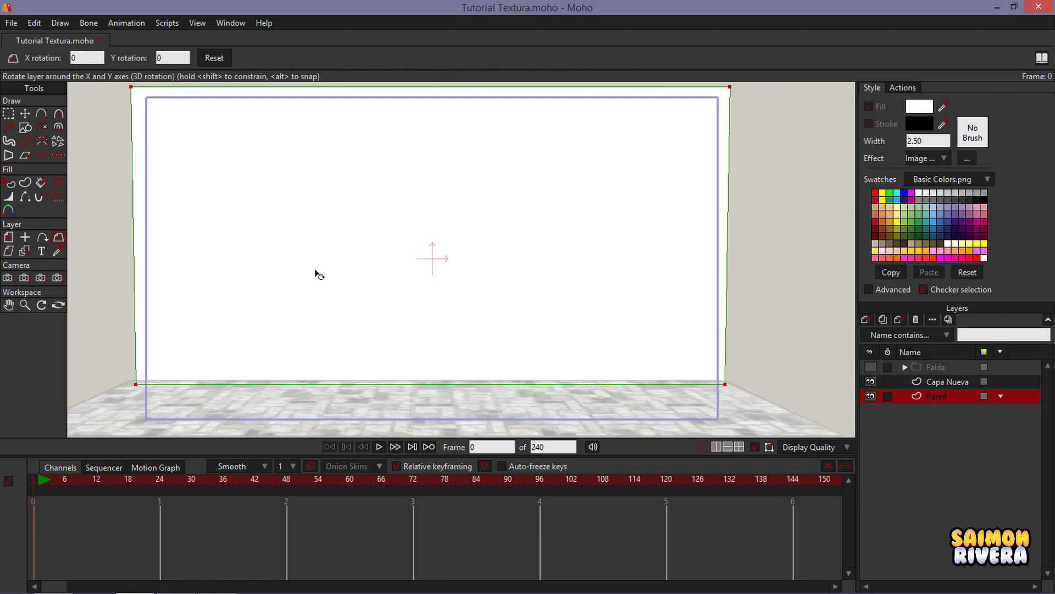
{"action": "left_click_drag", "start_coordinate": [318, 276], "coordinate": [223, 295]}
{"action": "left_click", "coordinate": [8, 237]}
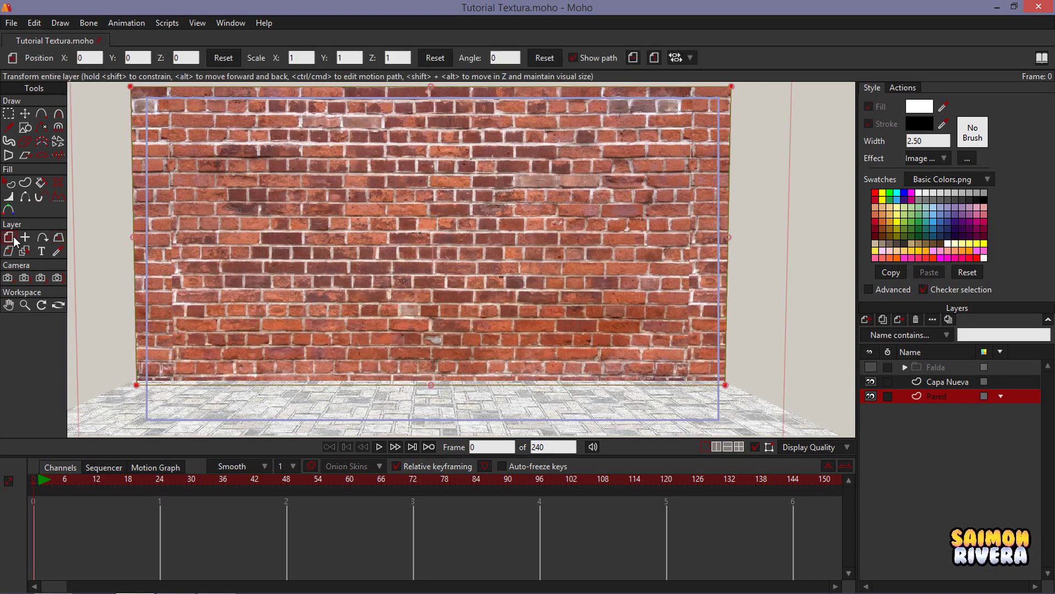
{"action": "scroll", "coordinate": [347, 254], "scroll_direction": "down", "scroll_amount": 3}
{"action": "scroll", "coordinate": [421, 257], "scroll_direction": "up", "scroll_amount": 1}
{"action": "key", "text": "ctrl+r"}
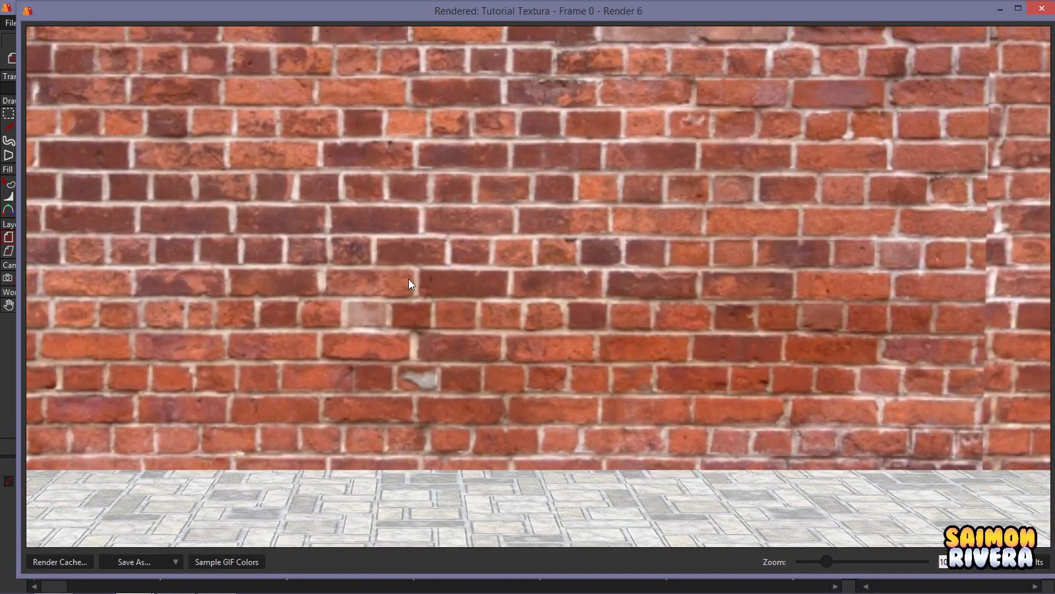
{"action": "left_click_drag", "start_coordinate": [408, 279], "coordinate": [530, 292]}
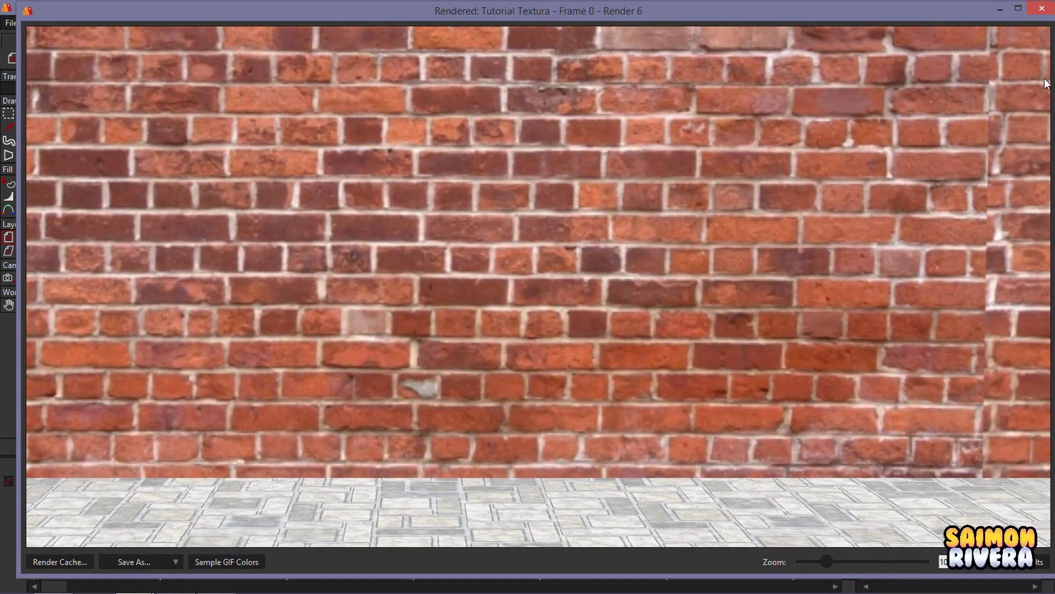
{"action": "left_click", "coordinate": [1041, 7]}
Tilt the Capa Nueva floor layer to an X rotation of -93.5065, and move it down to Y position -0.8141.
{"action": "left_click", "coordinate": [946, 381]}
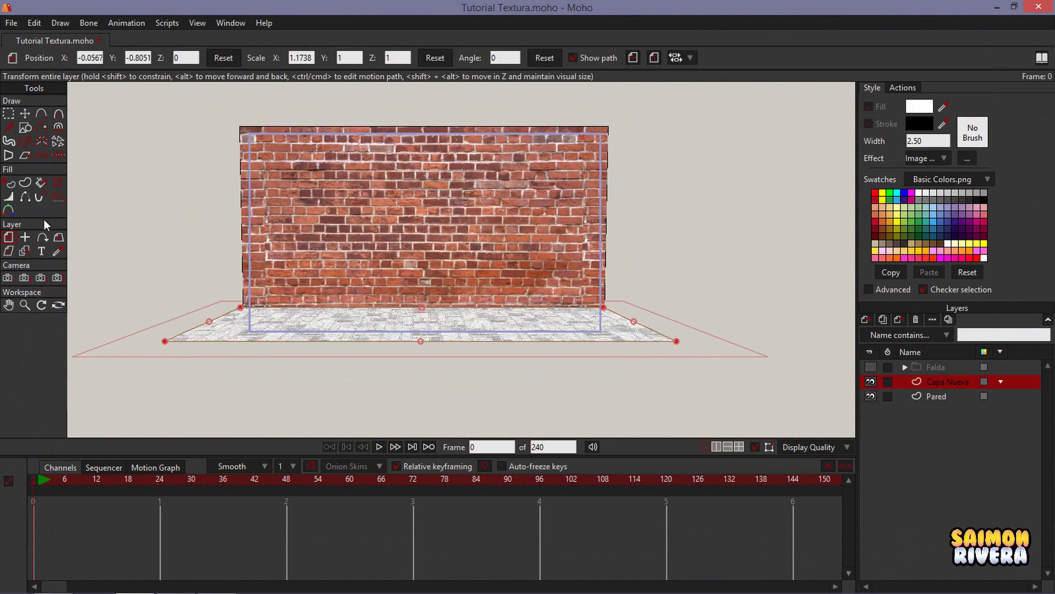
{"action": "left_click", "coordinate": [58, 237]}
{"action": "scroll", "coordinate": [462, 285], "scroll_direction": "up", "scroll_amount": 3}
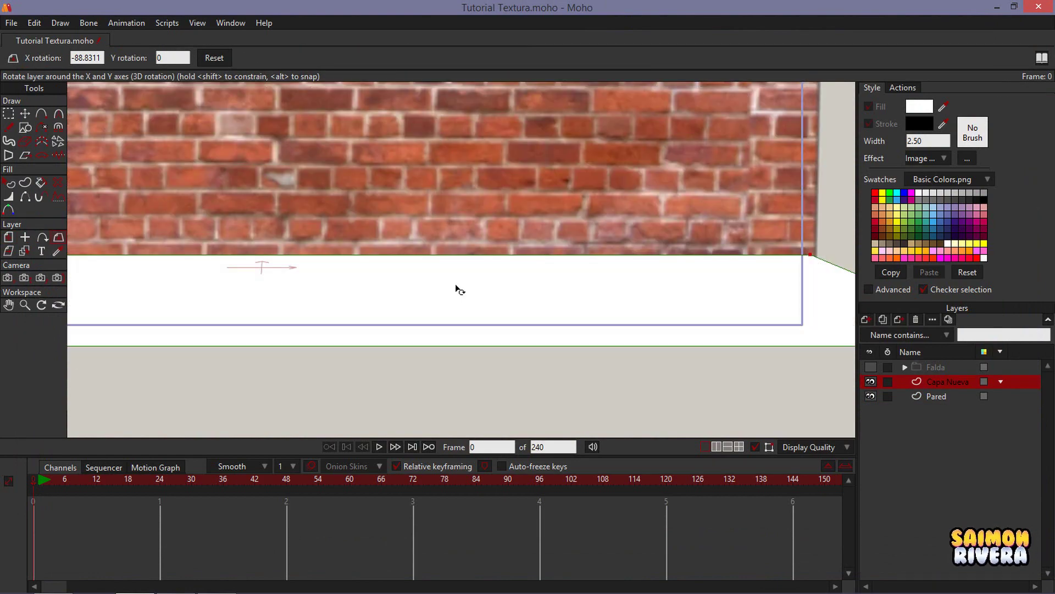
{"action": "key", "text": "m"}
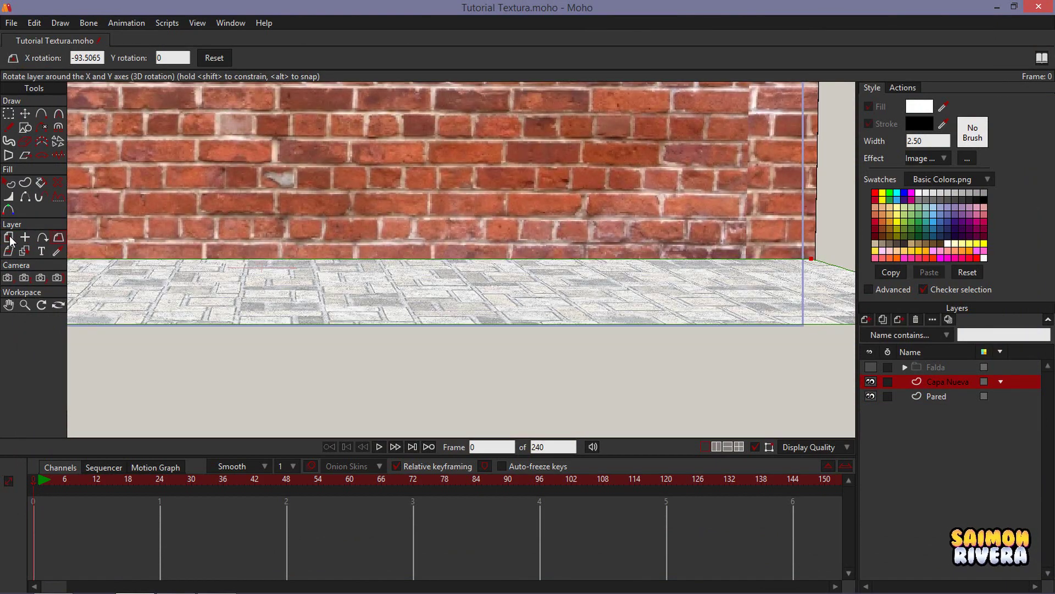
{"action": "left_click_drag", "start_coordinate": [299, 273], "coordinate": [427, 294]}
Stretch the floor layer's depth, trying a Y scale of 2.3283 and settling on 1.1541.
{"action": "scroll", "coordinate": [427, 278], "scroll_direction": "up", "scroll_amount": 3}
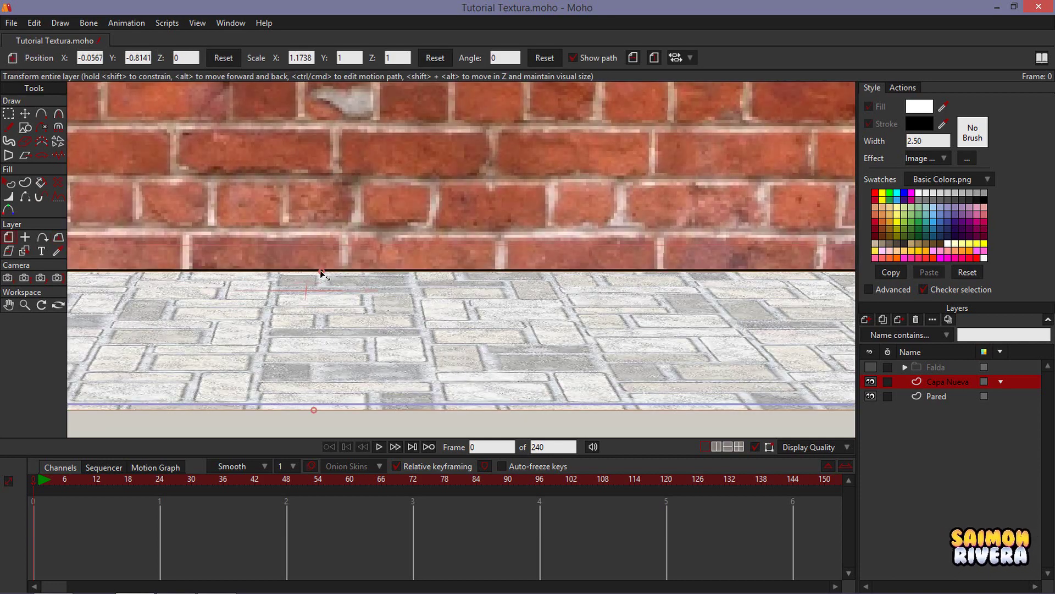
{"action": "left_click_drag", "start_coordinate": [320, 270], "coordinate": [323, 247]}
{"action": "scroll", "coordinate": [465, 273], "scroll_direction": "down", "scroll_amount": 3}
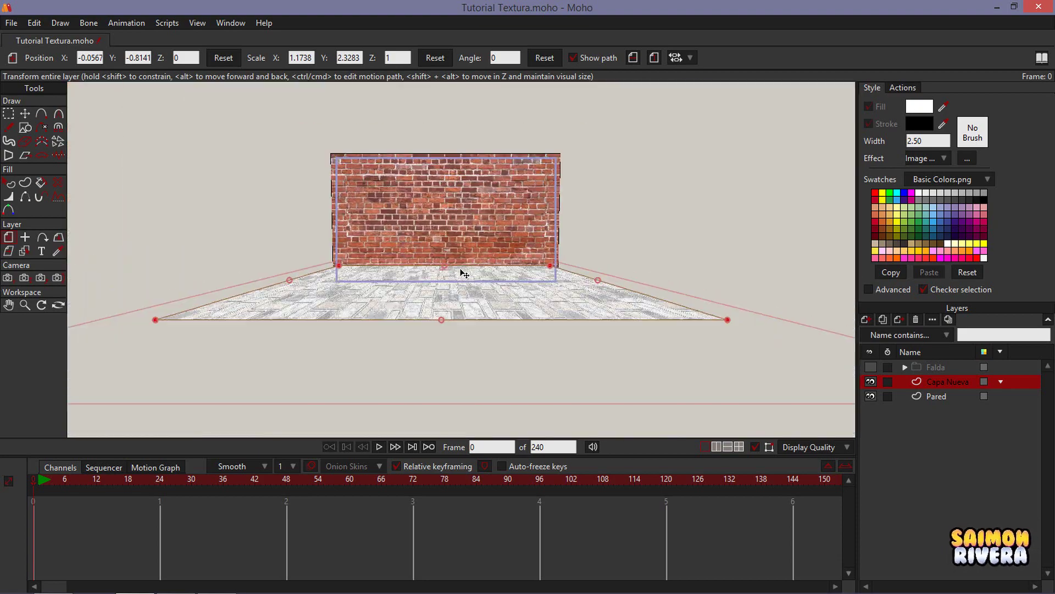
{"action": "scroll", "coordinate": [432, 260], "scroll_direction": "up", "scroll_amount": 3}
{"action": "scroll", "coordinate": [461, 277], "scroll_direction": "up", "scroll_amount": 3}
{"action": "scroll", "coordinate": [464, 281], "scroll_direction": "down", "scroll_amount": 3}
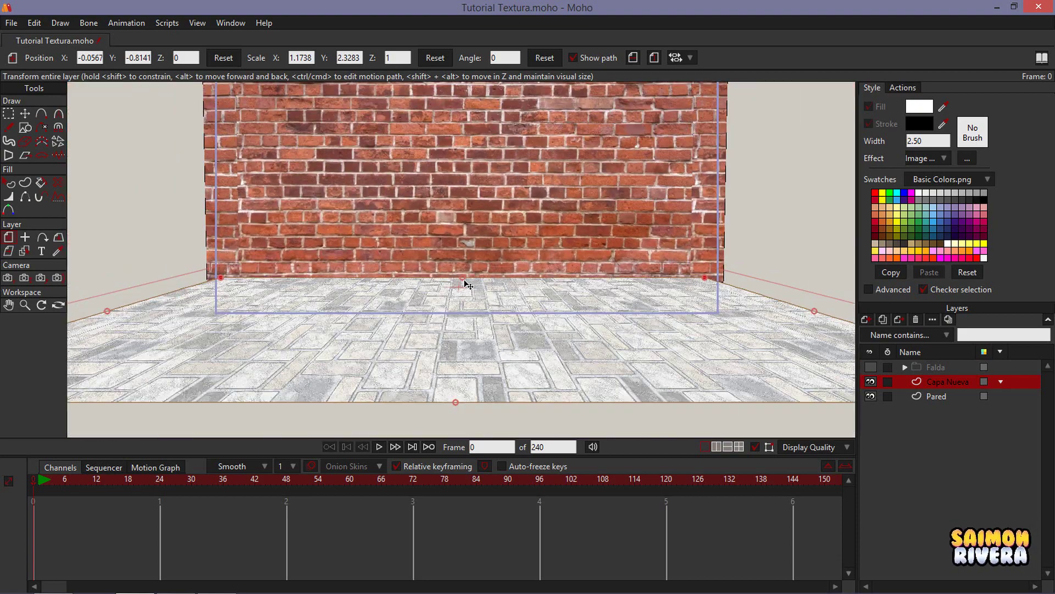
{"action": "scroll", "coordinate": [467, 286], "scroll_direction": "up", "scroll_amount": 2}
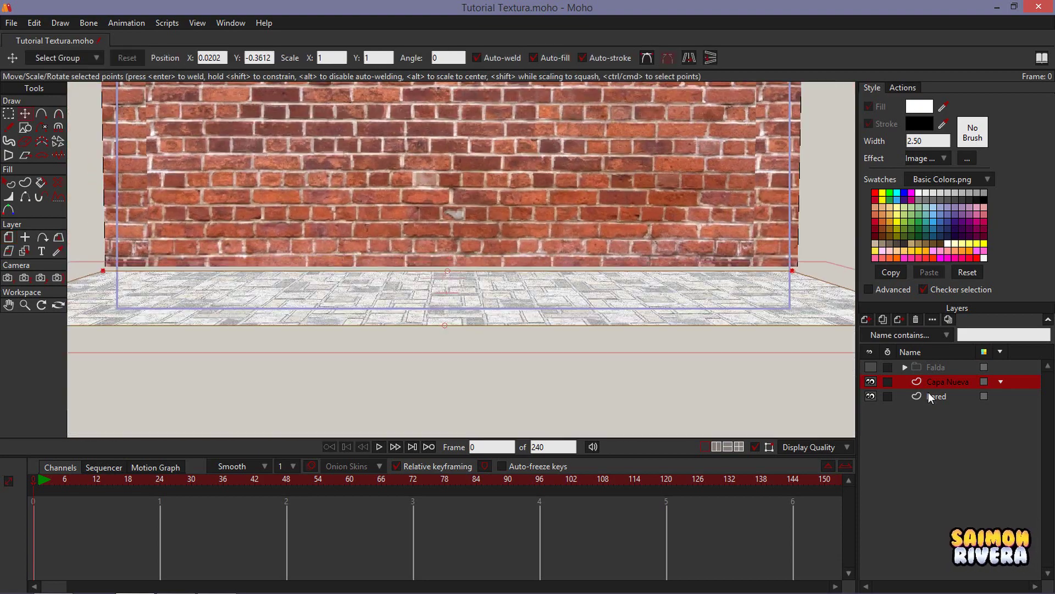
Move the Pared wall layer down to Y position -0.0286 to meet the floor's back edge.
{"action": "left_click", "coordinate": [930, 395]}
{"action": "left_click_drag", "start_coordinate": [611, 252], "coordinate": [632, 314]}
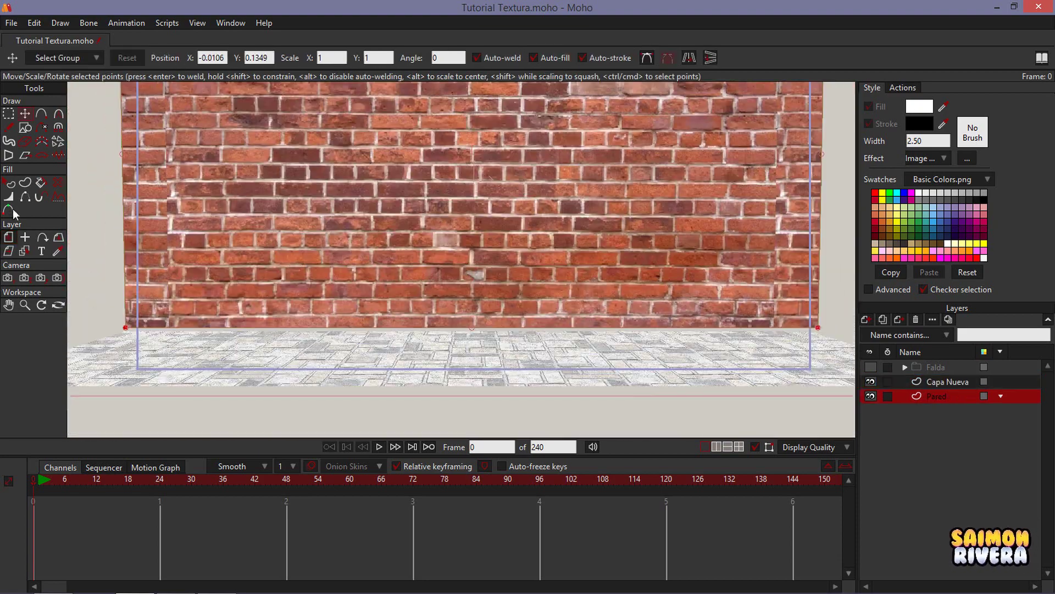
{"action": "left_click", "coordinate": [24, 183]}
{"action": "left_click", "coordinate": [9, 238]}
{"action": "scroll", "coordinate": [554, 298], "scroll_direction": "up", "scroll_amount": 4}
{"action": "left_click_drag", "start_coordinate": [556, 288], "coordinate": [555, 299]}
{"action": "scroll", "coordinate": [533, 295], "scroll_direction": "down", "scroll_amount": 4}
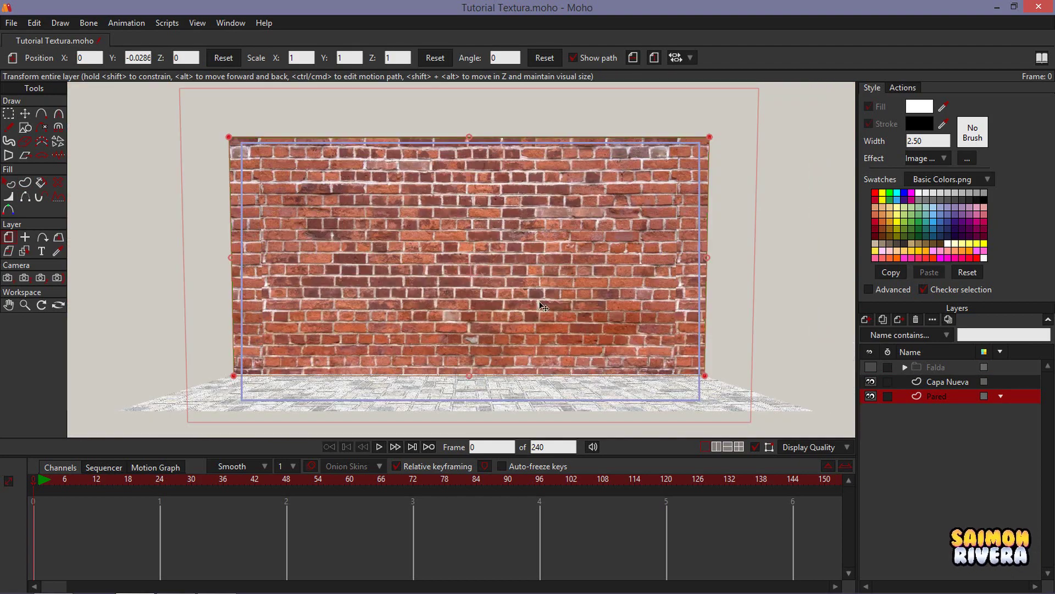
Inspect the joint between the brick wall and the paved floor, and check the scene in a rendered frame.
{"action": "scroll", "coordinate": [523, 275], "scroll_direction": "up", "scroll_amount": 2}
{"action": "scroll", "coordinate": [511, 255], "scroll_direction": "down", "scroll_amount": 2}
{"action": "left_click_drag", "start_coordinate": [523, 246], "coordinate": [493, 279]}
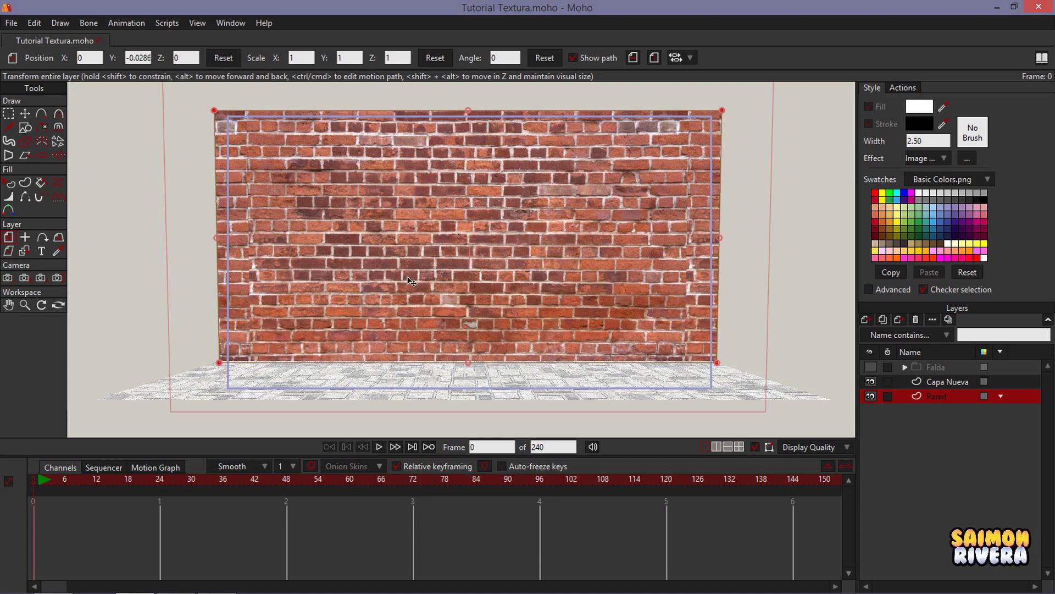
{"action": "scroll", "coordinate": [471, 295], "scroll_direction": "up", "scroll_amount": 3}
{"action": "scroll", "coordinate": [471, 295], "scroll_direction": "down", "scroll_amount": 4}
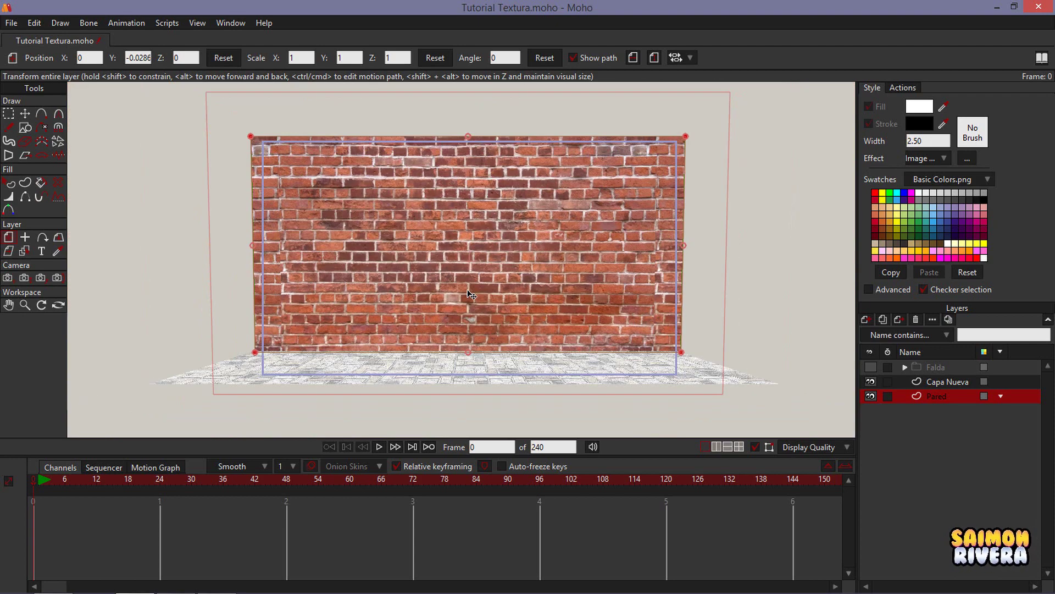
{"action": "key", "text": "ctrl+r"}
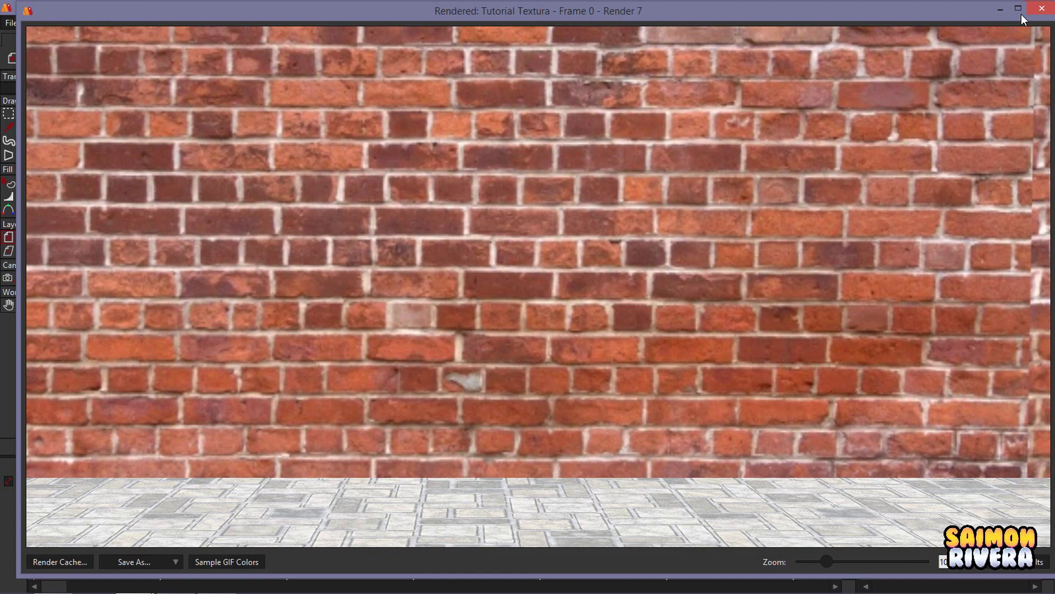
{"action": "left_click", "coordinate": [1042, 8]}
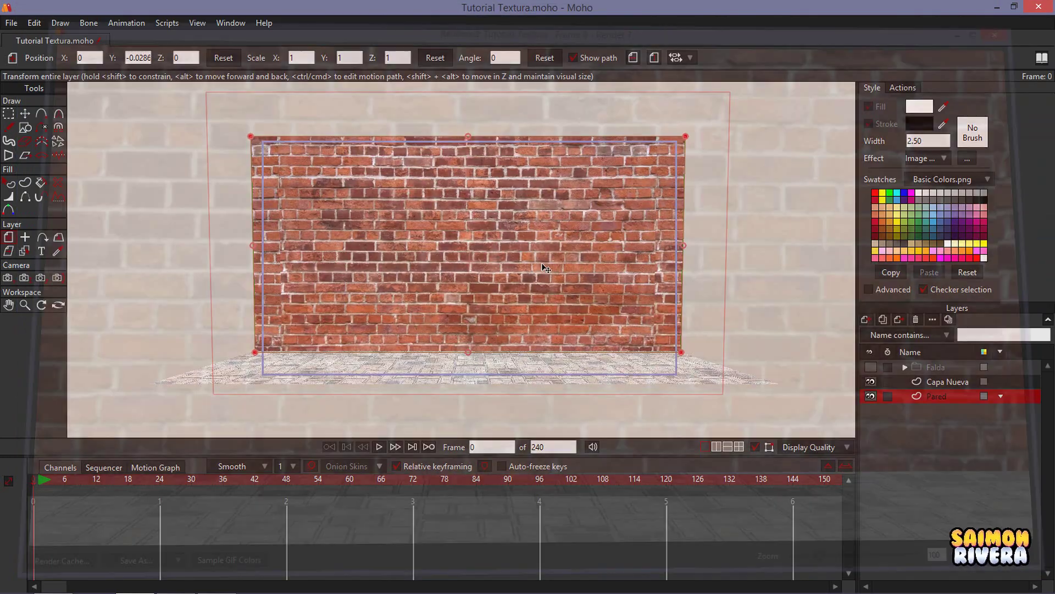
Try facing the paving layer toward the viewer at Y position -0.0629, check it in a rendered frame, and undo the changes.
{"action": "scroll", "coordinate": [546, 300], "scroll_direction": "up", "scroll_amount": 5}
{"action": "left_click_drag", "start_coordinate": [518, 311], "coordinate": [523, 345]}
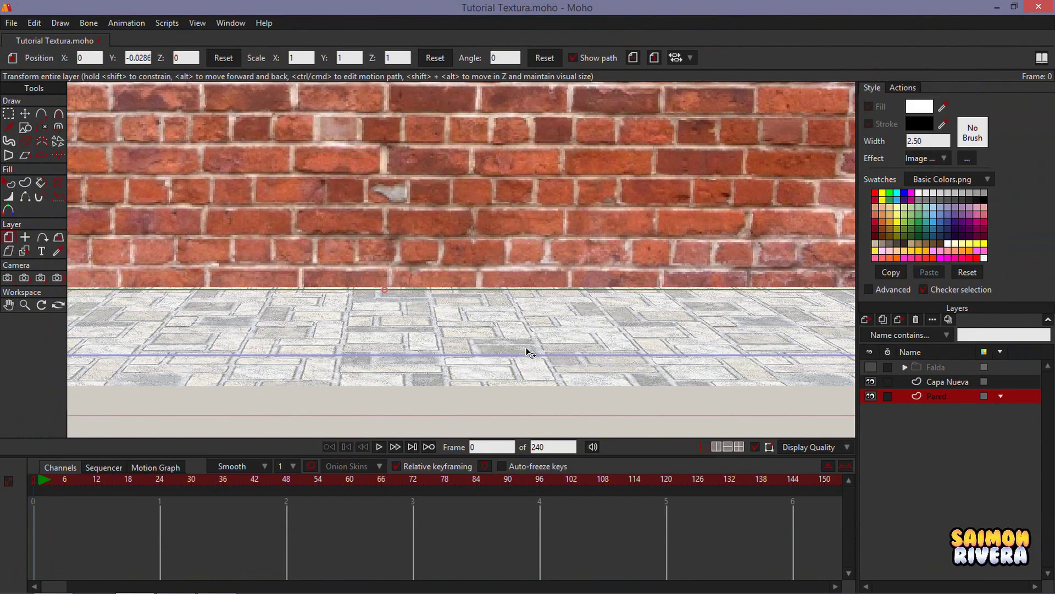
{"action": "scroll", "coordinate": [531, 358], "scroll_direction": "down", "scroll_amount": 2}
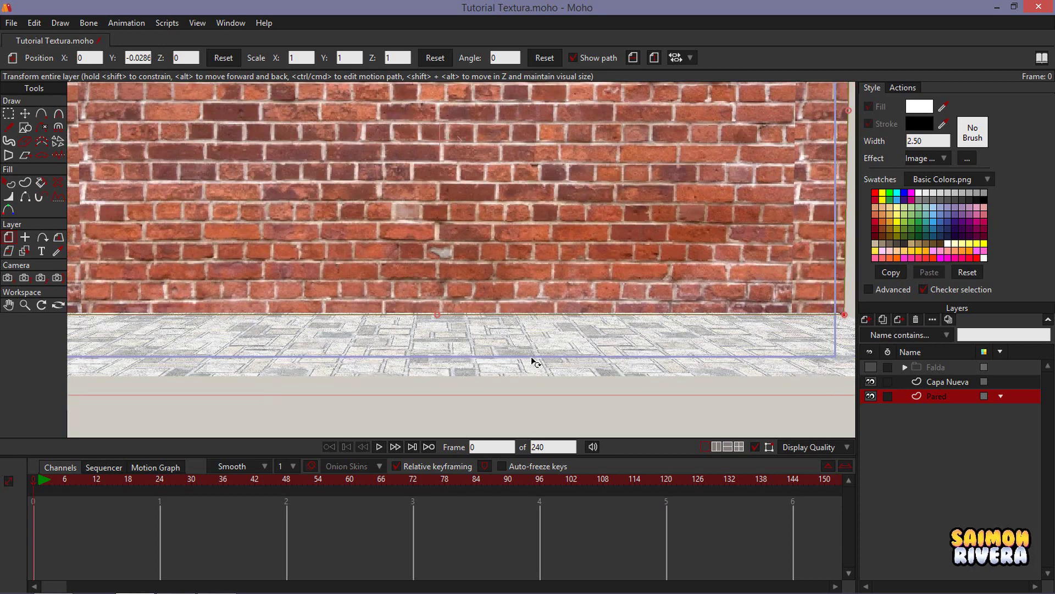
{"action": "left_click", "coordinate": [929, 381]}
{"action": "left_click", "coordinate": [58, 237]}
{"action": "left_click_drag", "start_coordinate": [493, 218], "coordinate": [462, 249]}
{"action": "left_click", "coordinate": [8, 237]}
{"action": "key", "text": "ctrl+r"}
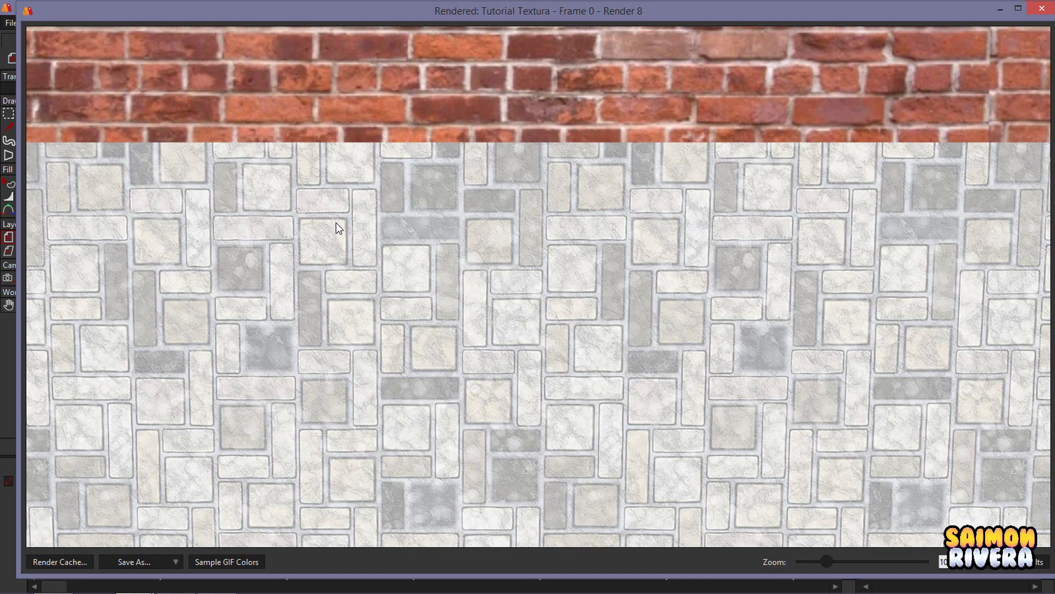
{"action": "left_click_drag", "start_coordinate": [335, 222], "coordinate": [461, 283]}
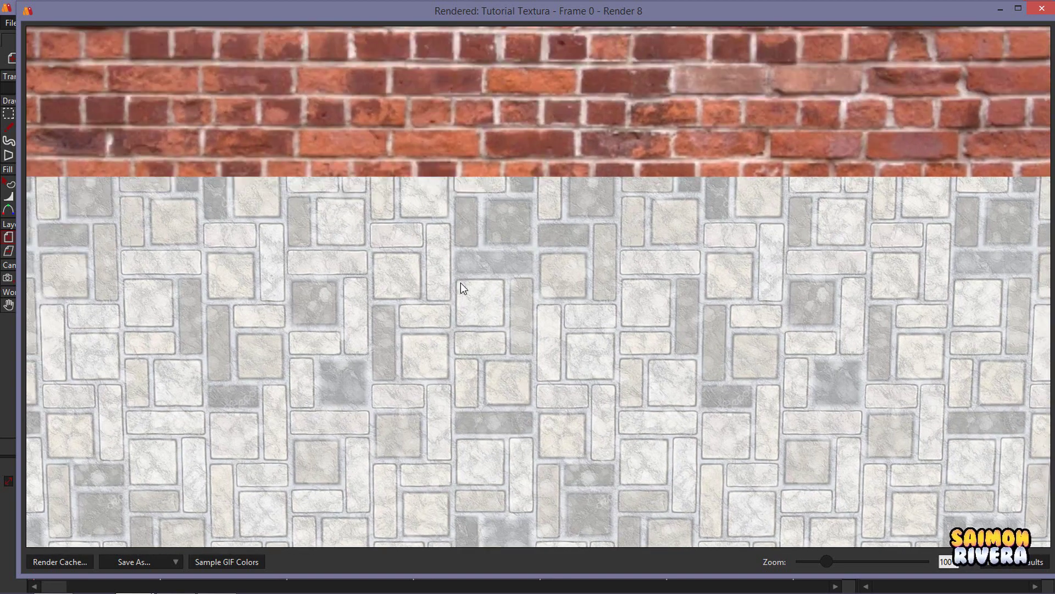
{"action": "left_click", "coordinate": [1041, 8]}
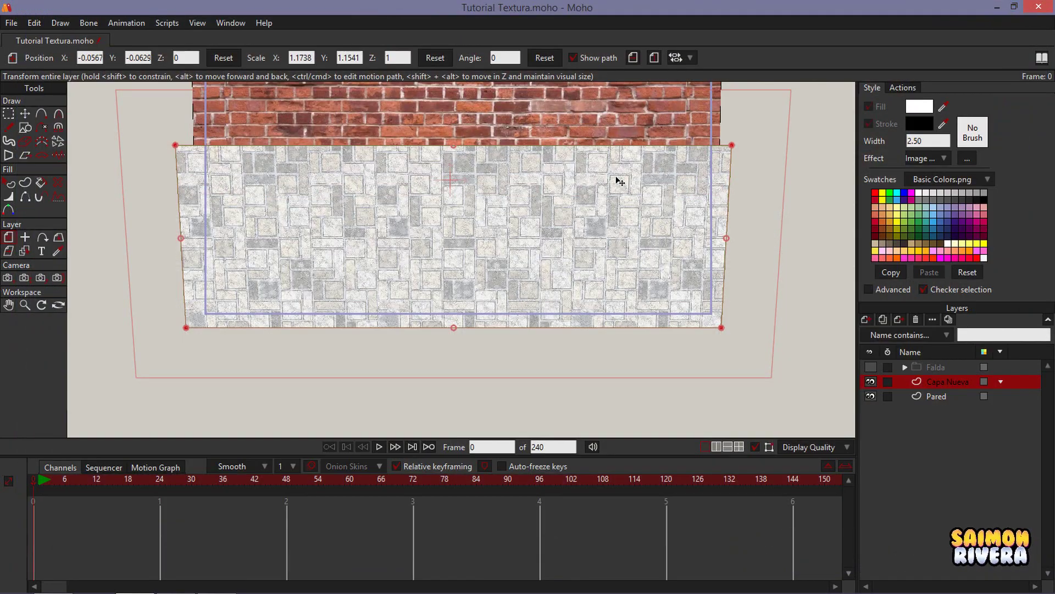
{"action": "key", "text": "ctrl+z"}
{"action": "key", "text": "ctrl+z"}
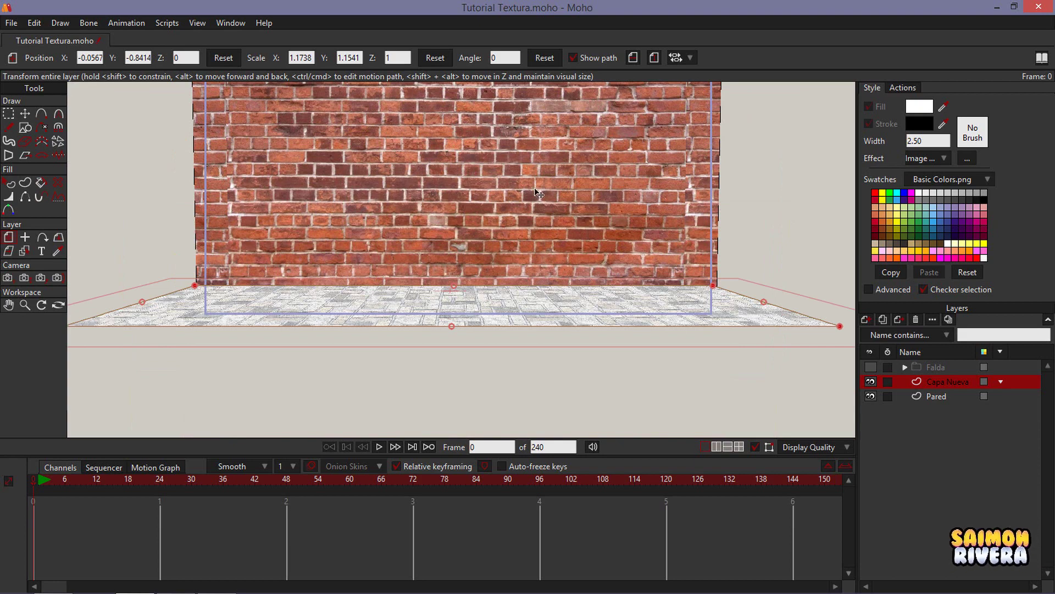
Shift the floor layer sideways to X position -0.0374.
{"action": "left_click_drag", "start_coordinate": [536, 191], "coordinate": [536, 226]}
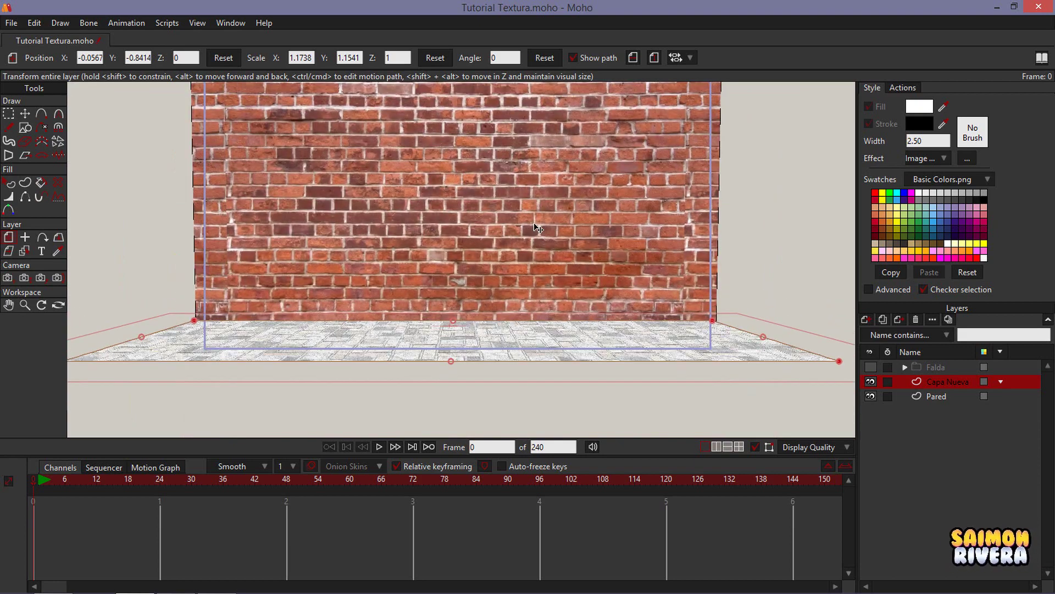
{"action": "scroll", "coordinate": [492, 351], "scroll_direction": "up", "scroll_amount": 3}
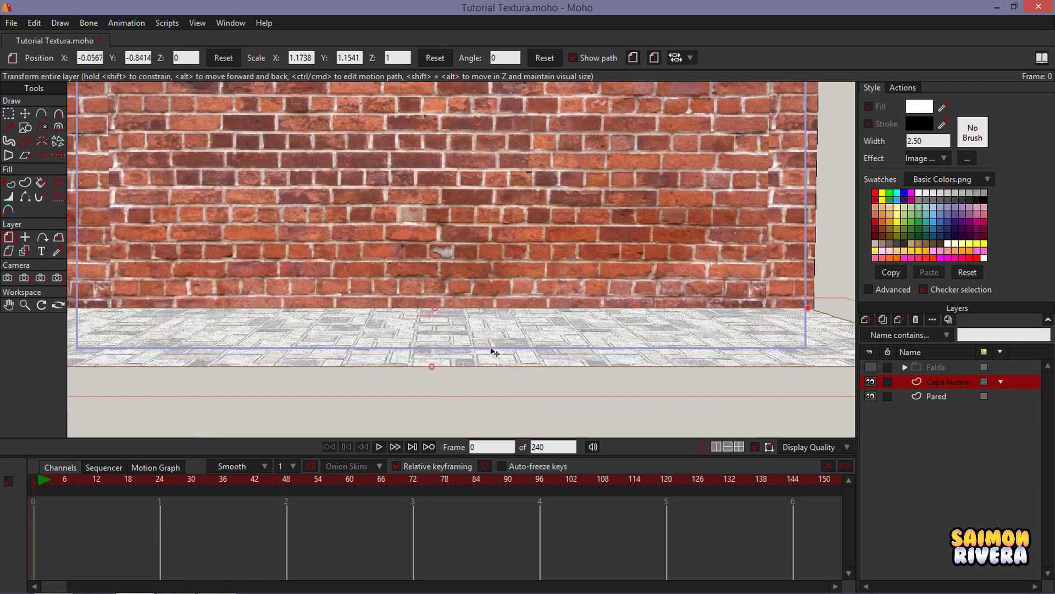
{"action": "left_click_drag", "start_coordinate": [480, 345], "coordinate": [480, 356]}
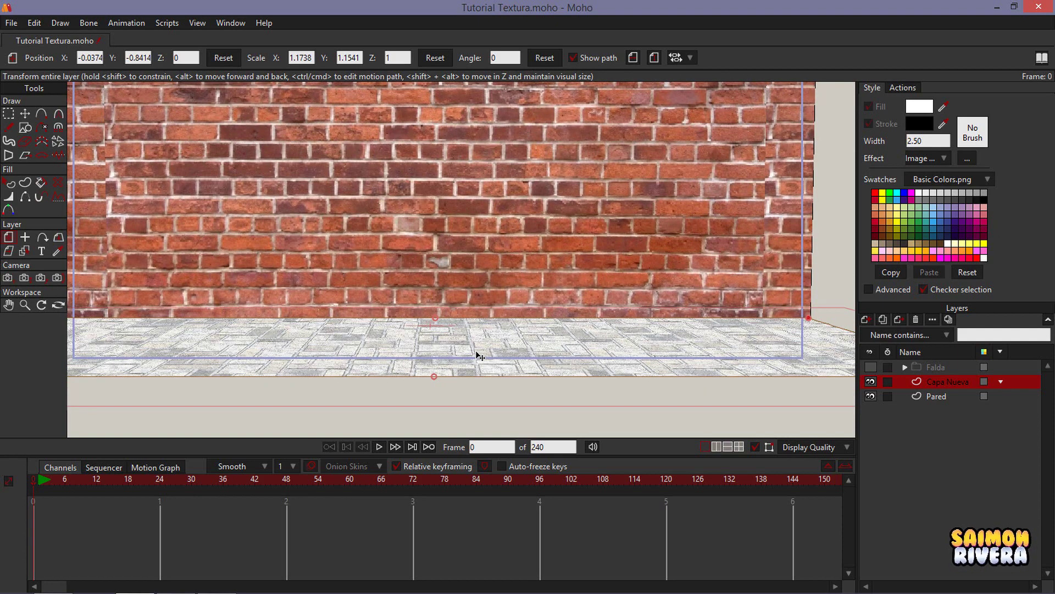
Examine the finished scene of brick wall and paved floor, both as a whole and close up at their joint.
{"action": "scroll", "coordinate": [480, 356], "scroll_direction": "down", "scroll_amount": 3}
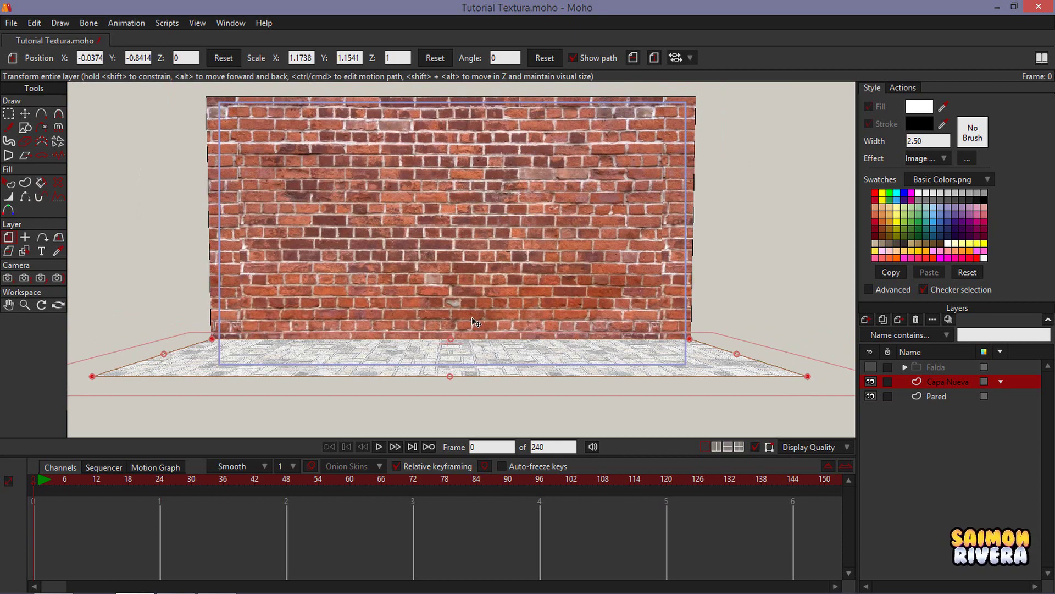
{"action": "left_click_drag", "start_coordinate": [484, 333], "coordinate": [497, 321]}
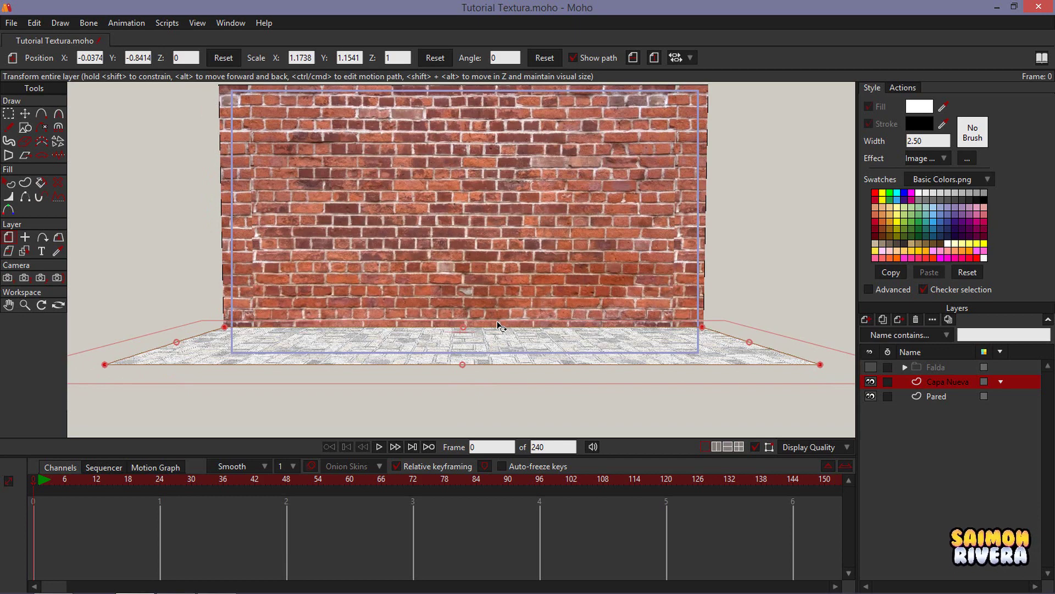
{"action": "left_click_drag", "start_coordinate": [497, 309], "coordinate": [493, 316]}
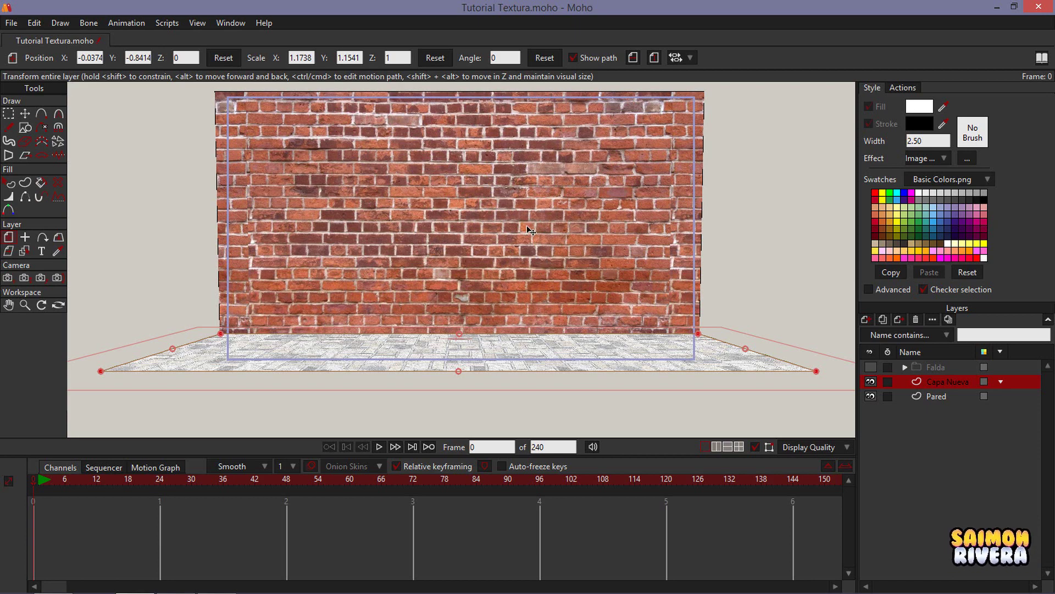
{"action": "left_click_drag", "start_coordinate": [525, 220], "coordinate": [528, 231]}
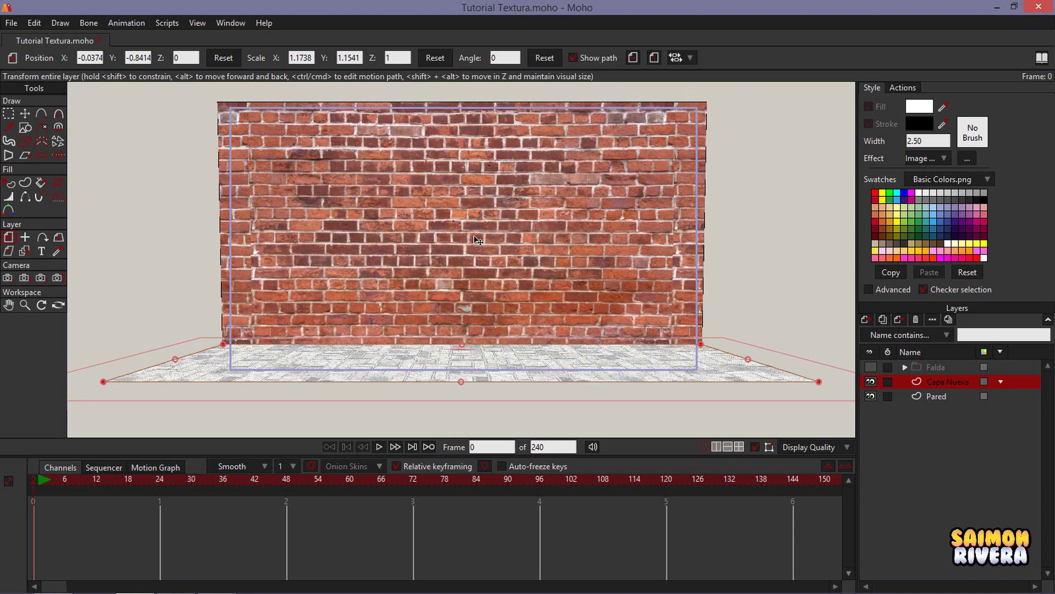
{"action": "scroll", "coordinate": [477, 240], "scroll_direction": "up", "scroll_amount": 5}
{"action": "scroll", "coordinate": [632, 311], "scroll_direction": "down", "scroll_amount": 6}
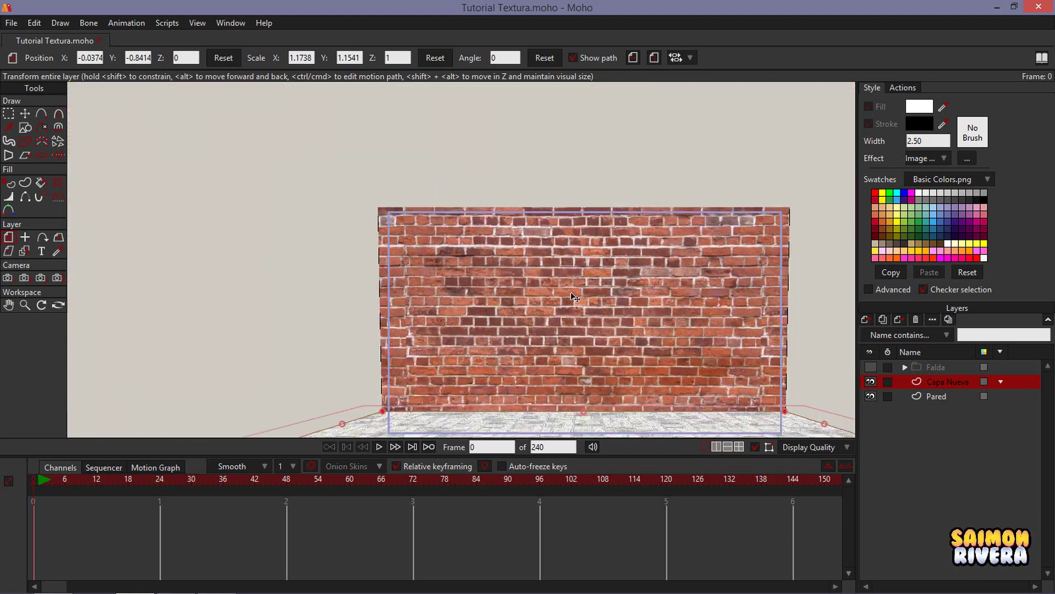
{"action": "scroll", "coordinate": [502, 302], "scroll_direction": "up", "scroll_amount": 2}
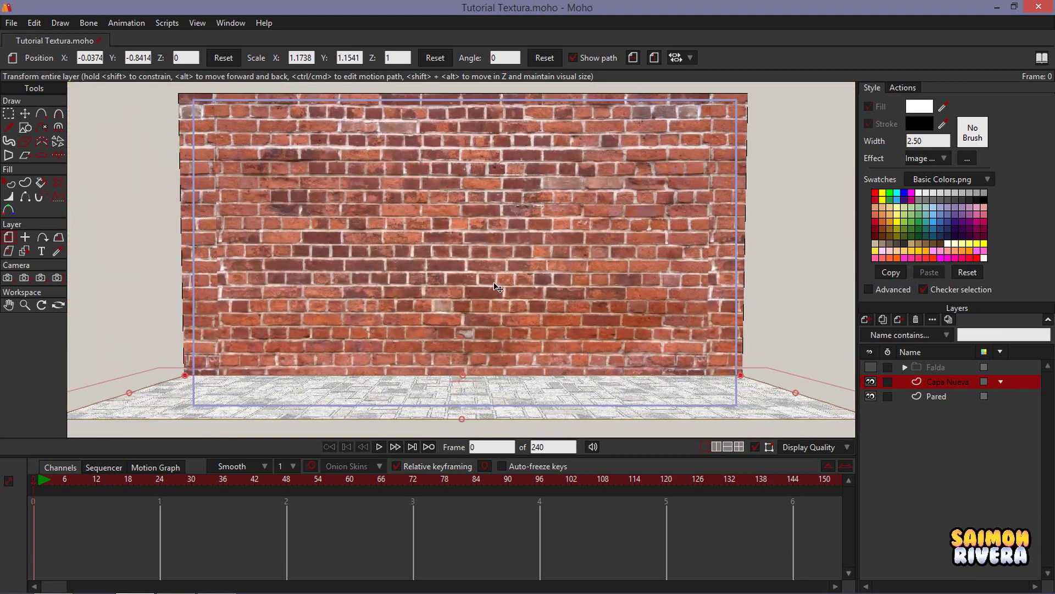
{"action": "scroll", "coordinate": [514, 327], "scroll_direction": "up", "scroll_amount": 3}
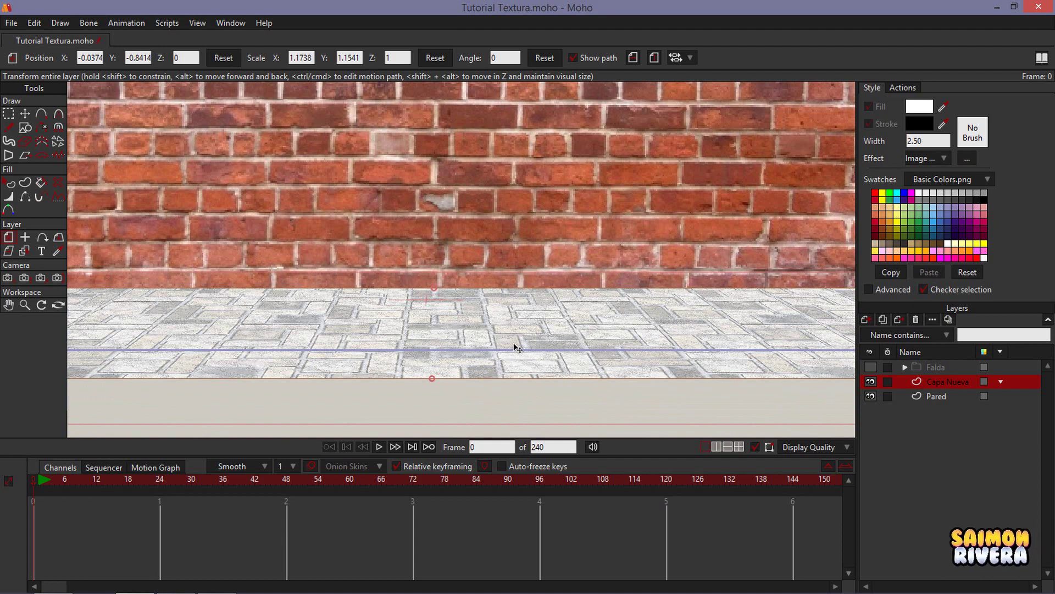
{"action": "scroll", "coordinate": [517, 348], "scroll_direction": "down", "scroll_amount": 4}
{"action": "scroll", "coordinate": [472, 326], "scroll_direction": "up", "scroll_amount": 2}
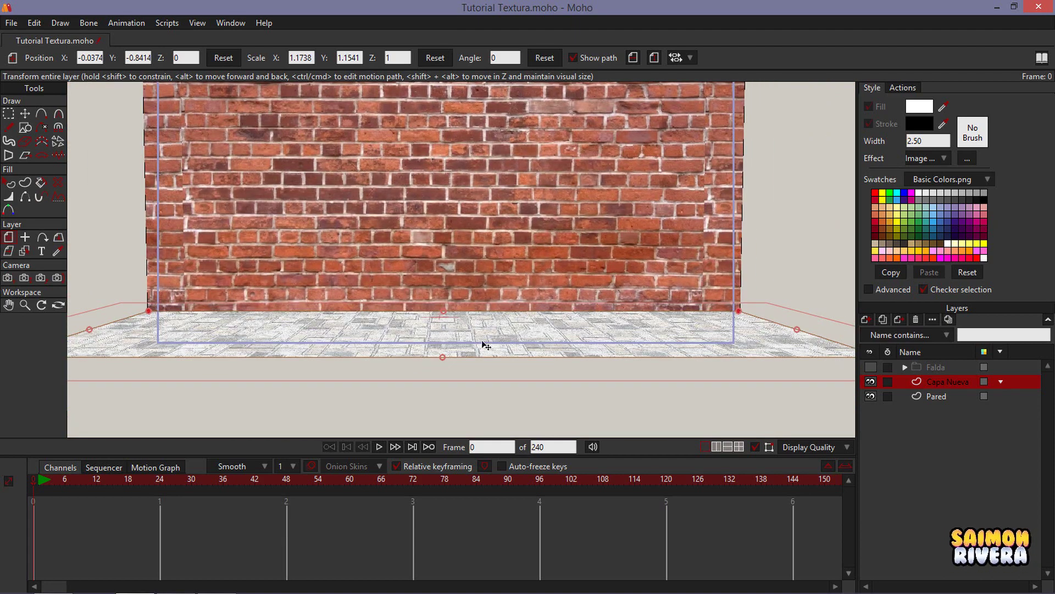
{"action": "left_click_drag", "start_coordinate": [424, 125], "coordinate": [426, 210]}
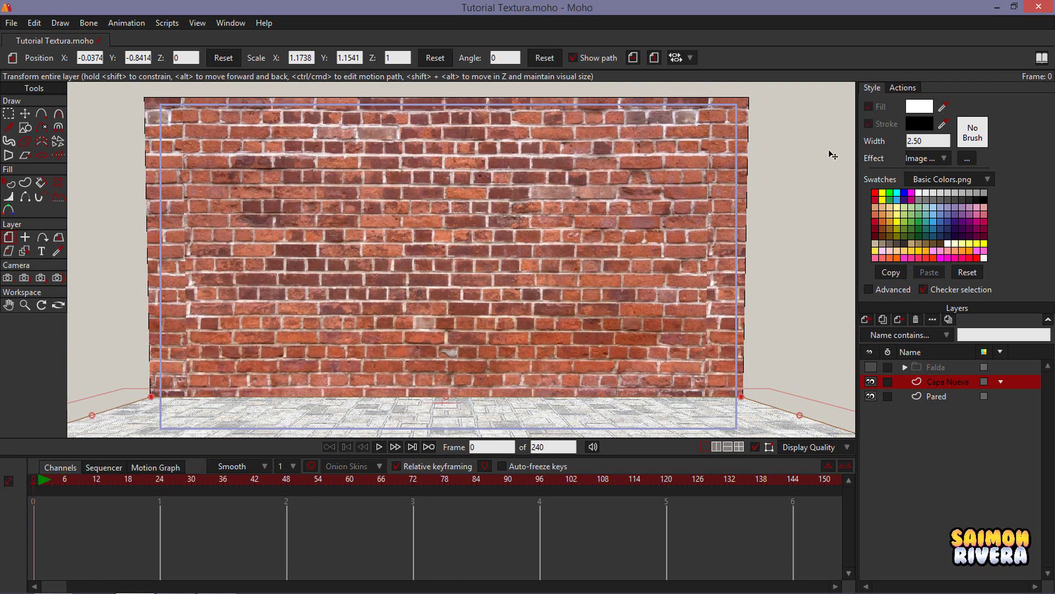
{"action": "left_click_drag", "start_coordinate": [566, 215], "coordinate": [554, 207]}
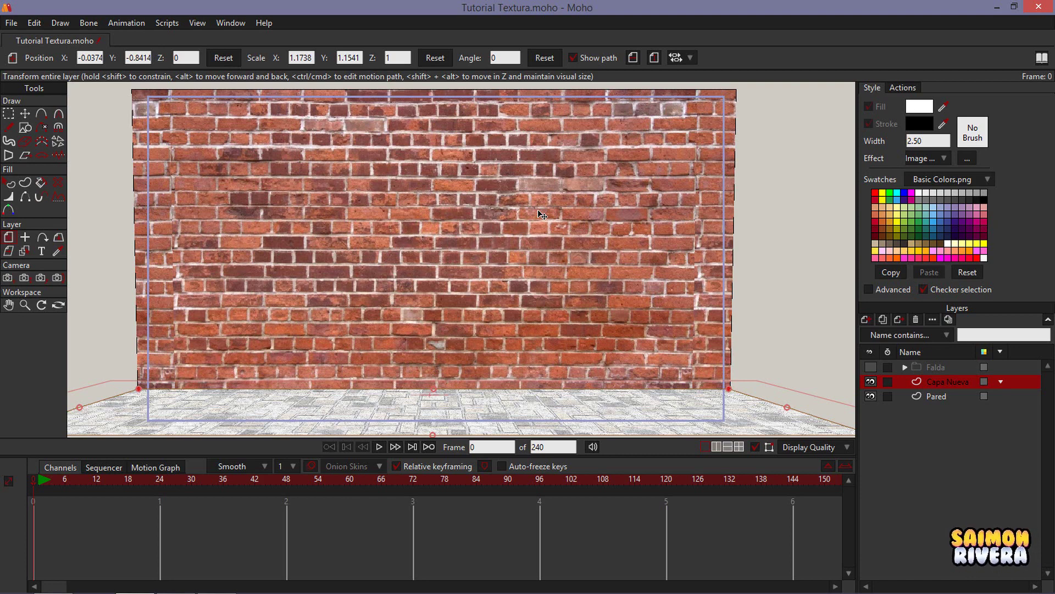
Delete the paved floor and Pared layers, then show the Falda group and expand its contents.
{"action": "left_click", "coordinate": [916, 320]}
{"action": "left_click", "coordinate": [916, 320]}
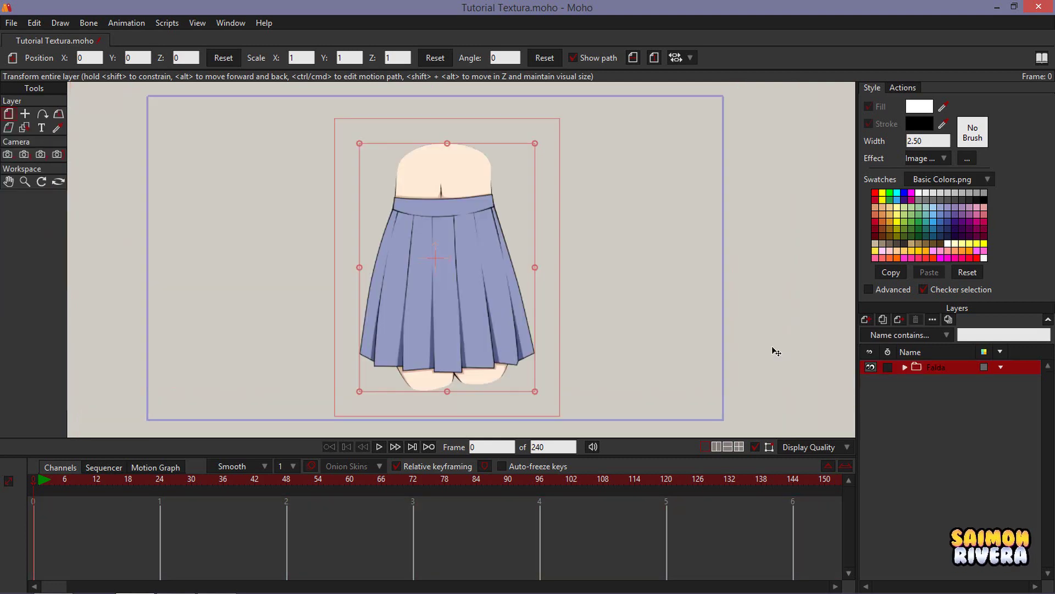
{"action": "scroll", "coordinate": [542, 283], "scroll_direction": "up", "scroll_amount": 3}
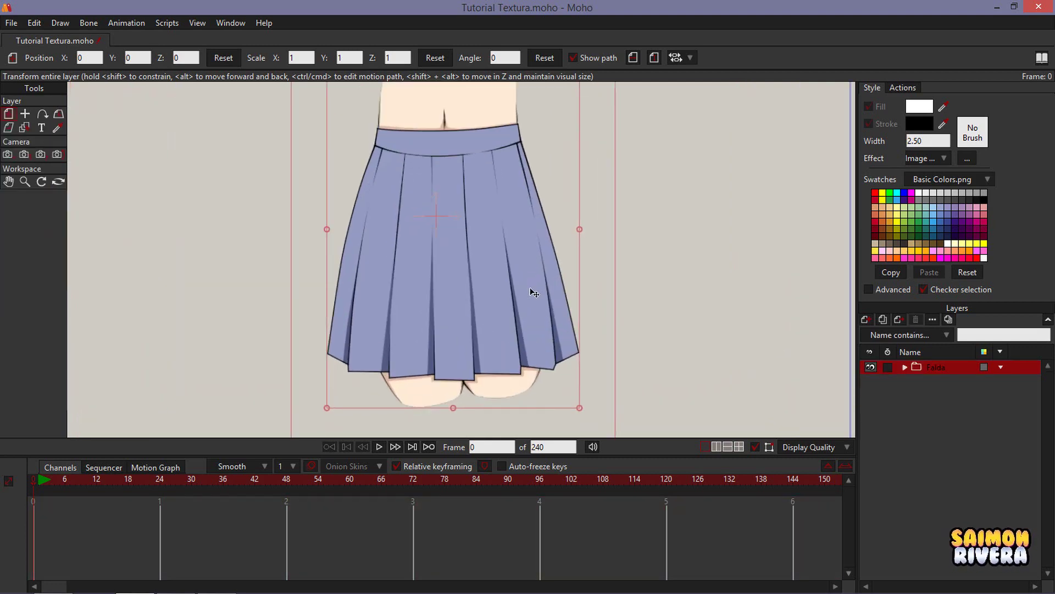
{"action": "left_click_drag", "start_coordinate": [531, 289], "coordinate": [532, 302]}
{"action": "left_click", "coordinate": [903, 367]}
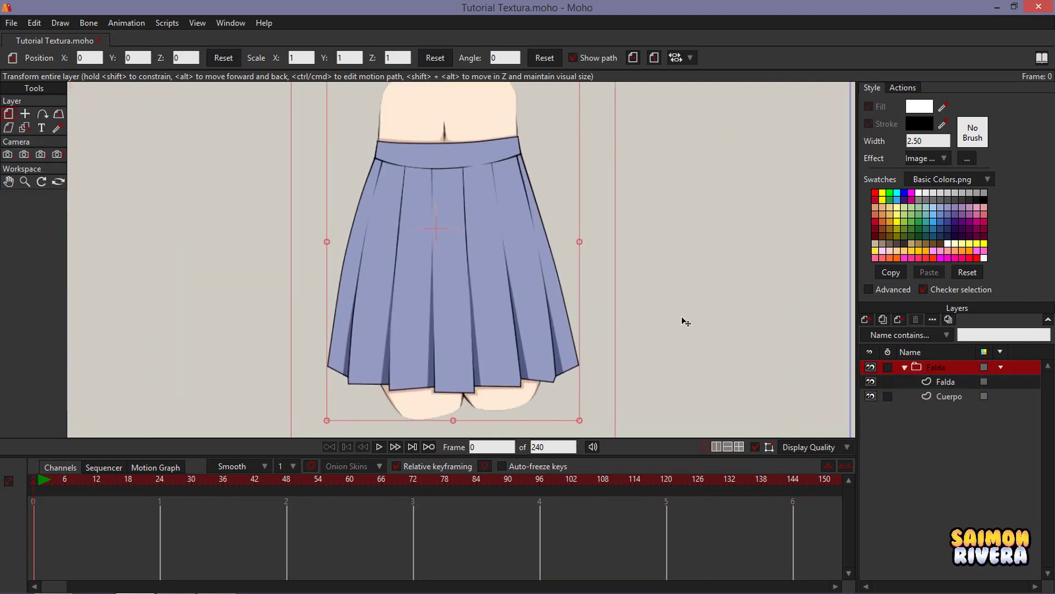
Give the skirt body shape in the Falda vector layer a tiled image texture fill using Textura Tela.
{"action": "left_click", "coordinate": [962, 381]}
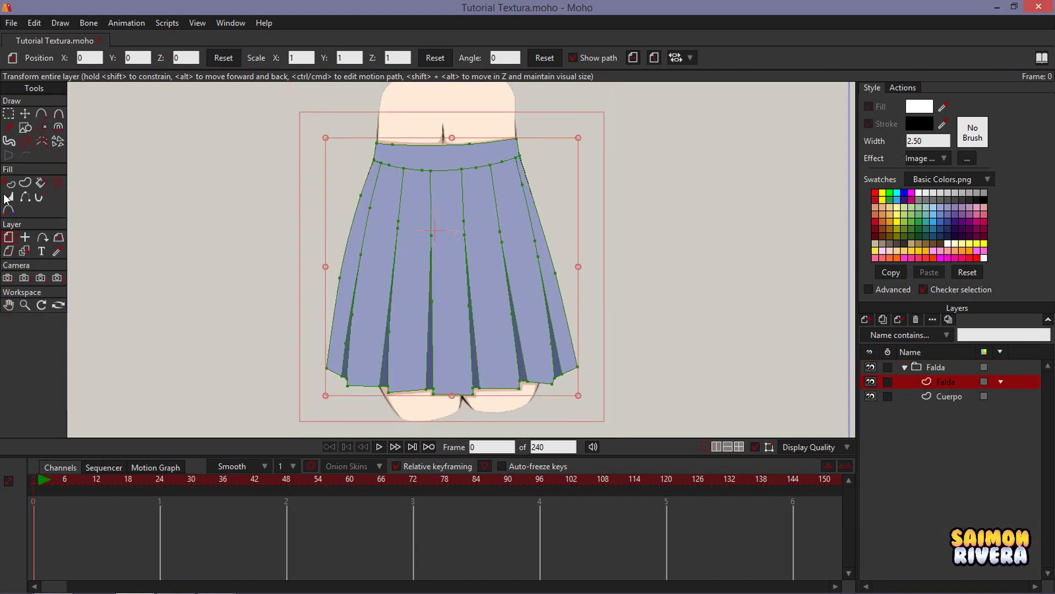
{"action": "key", "text": "q"}
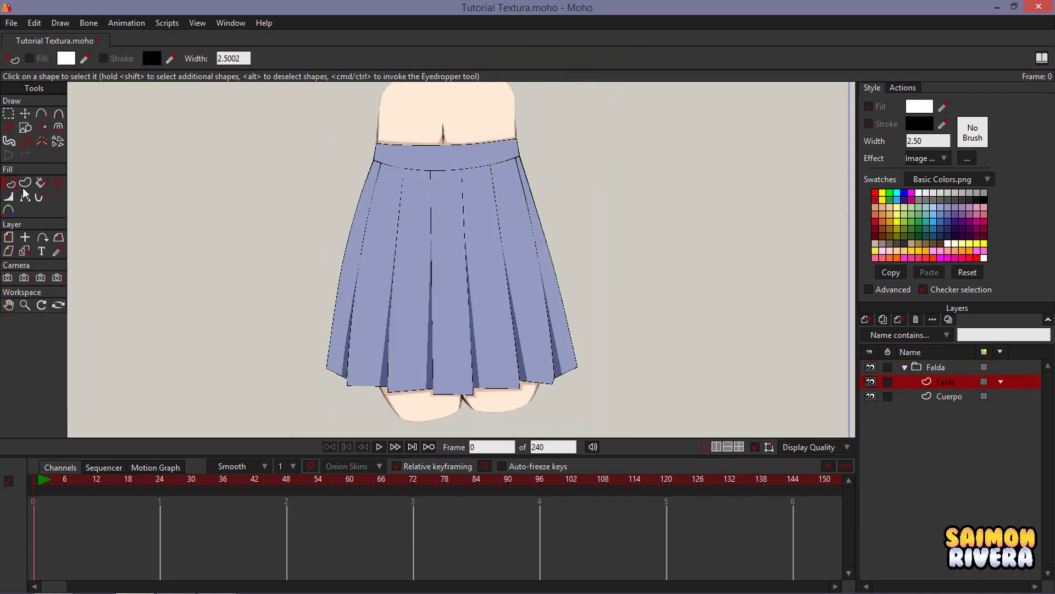
{"action": "left_click", "coordinate": [422, 289]}
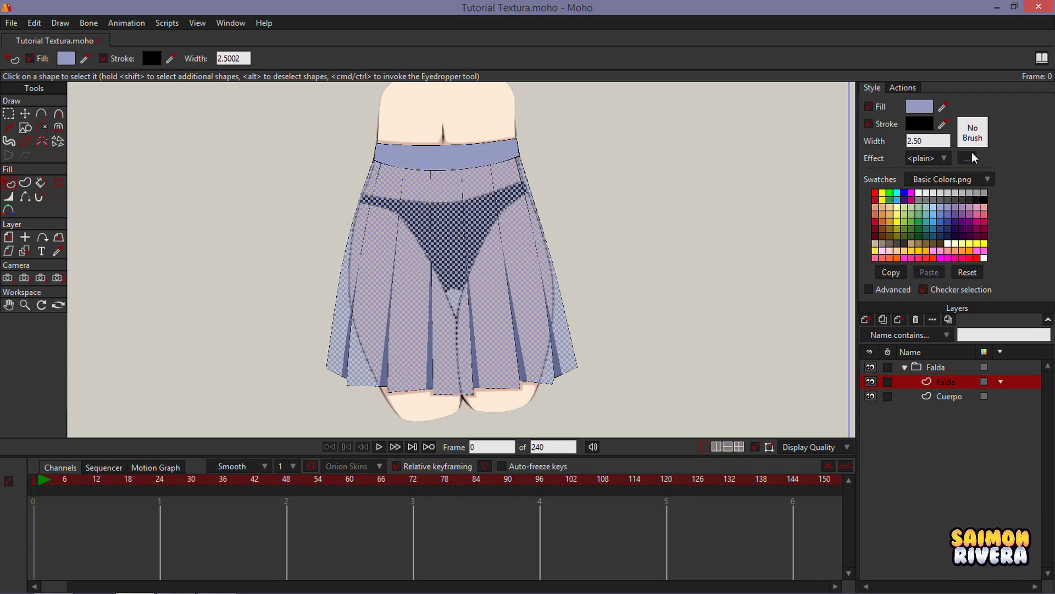
{"action": "left_click", "coordinate": [935, 158]}
{"action": "left_click", "coordinate": [959, 231]}
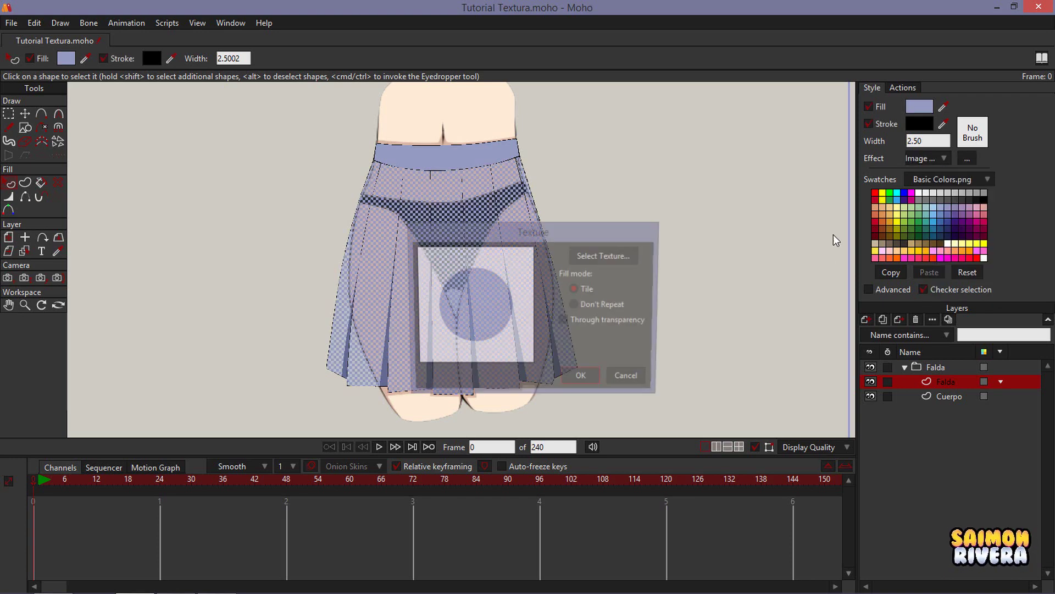
{"action": "left_click", "coordinate": [615, 254]}
{"action": "left_click", "coordinate": [734, 160]}
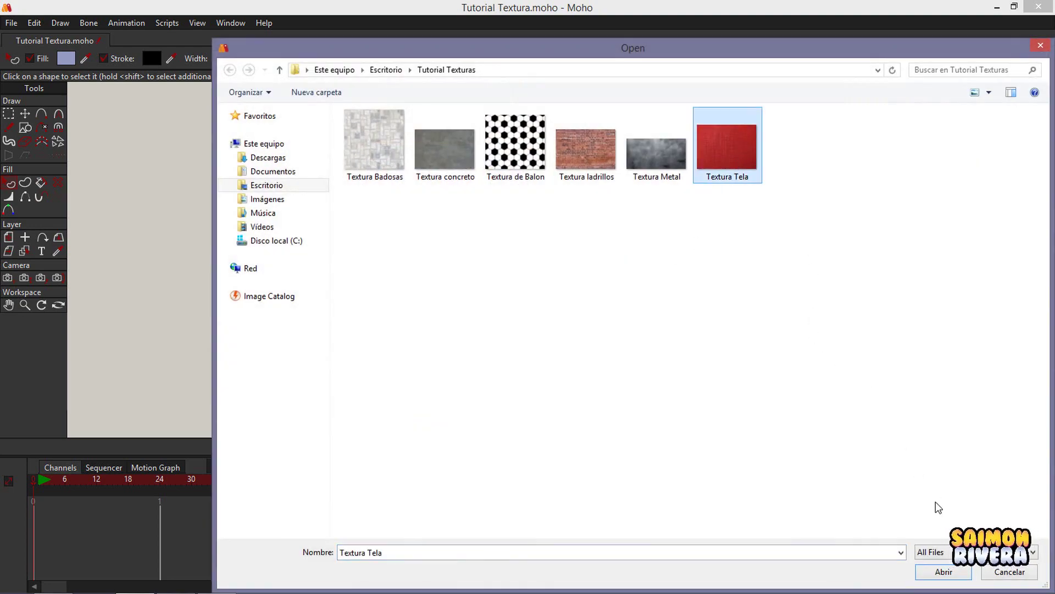
{"action": "left_click", "coordinate": [944, 570]}
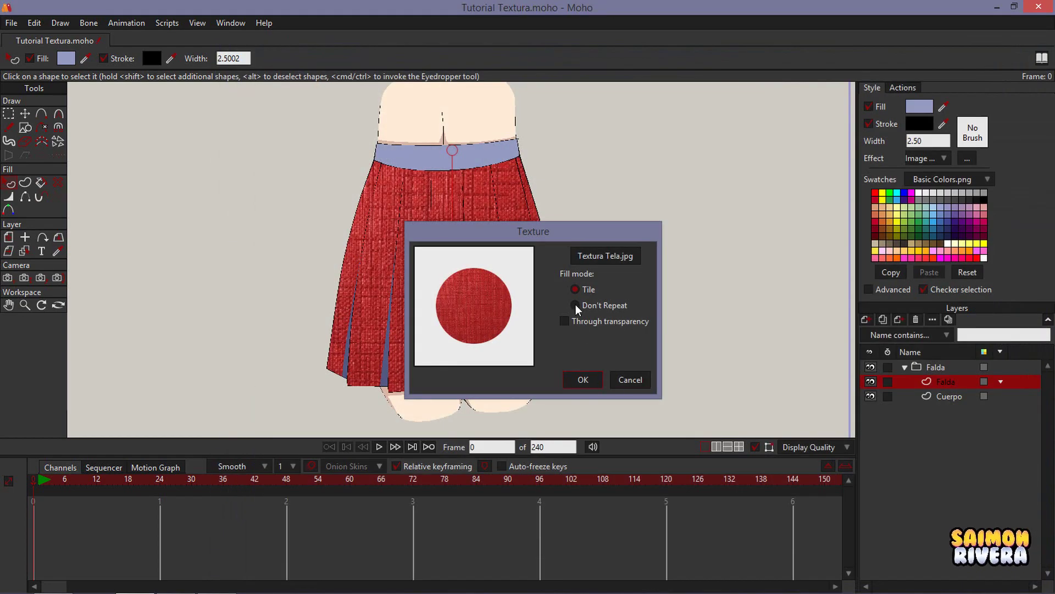
{"action": "left_click", "coordinate": [582, 380]}
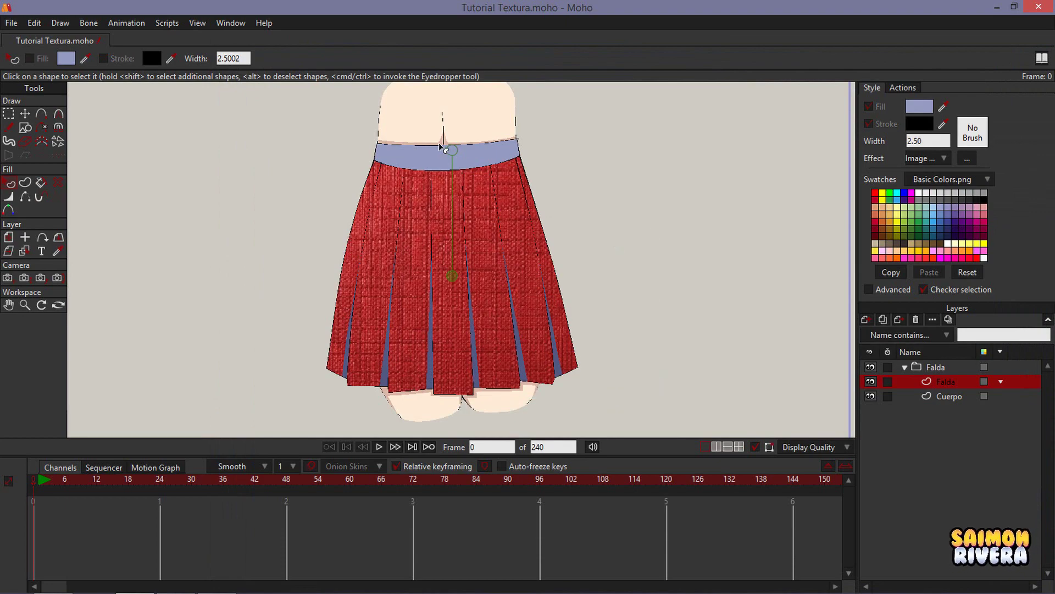
Adjust the fabric texture's scale on the skirt body, trying a much finer weave before settling on a coarse one.
{"action": "mouse_move", "coordinate": [449, 149]}
{"action": "left_mouse_down"}
{"action": "mouse_move", "coordinate": [448, 198]}
{"action": "mouse_move", "coordinate": [453, 167]}
{"action": "left_mouse_up"}
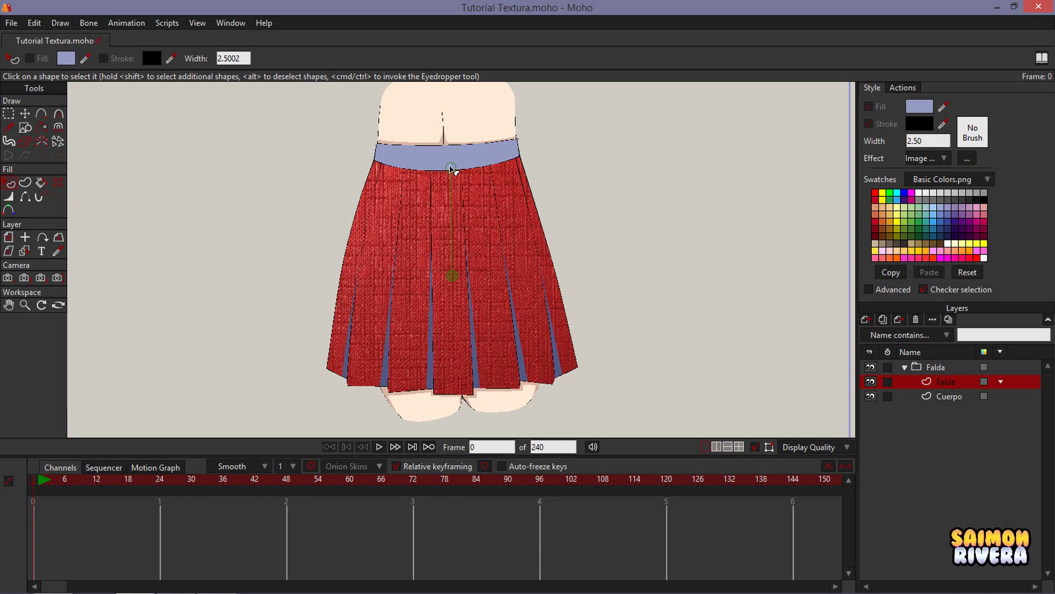
{"action": "scroll", "coordinate": [453, 168], "scroll_direction": "up", "scroll_amount": 2}
{"action": "scroll", "coordinate": [466, 165], "scroll_direction": "down", "scroll_amount": 1}
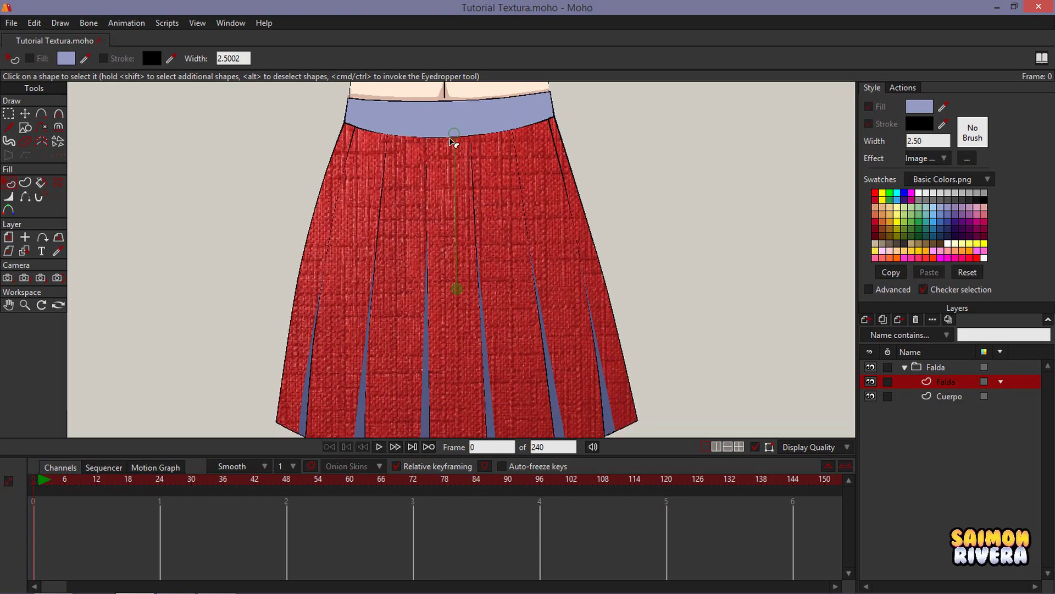
{"action": "left_click_drag", "start_coordinate": [454, 147], "coordinate": [450, 206]}
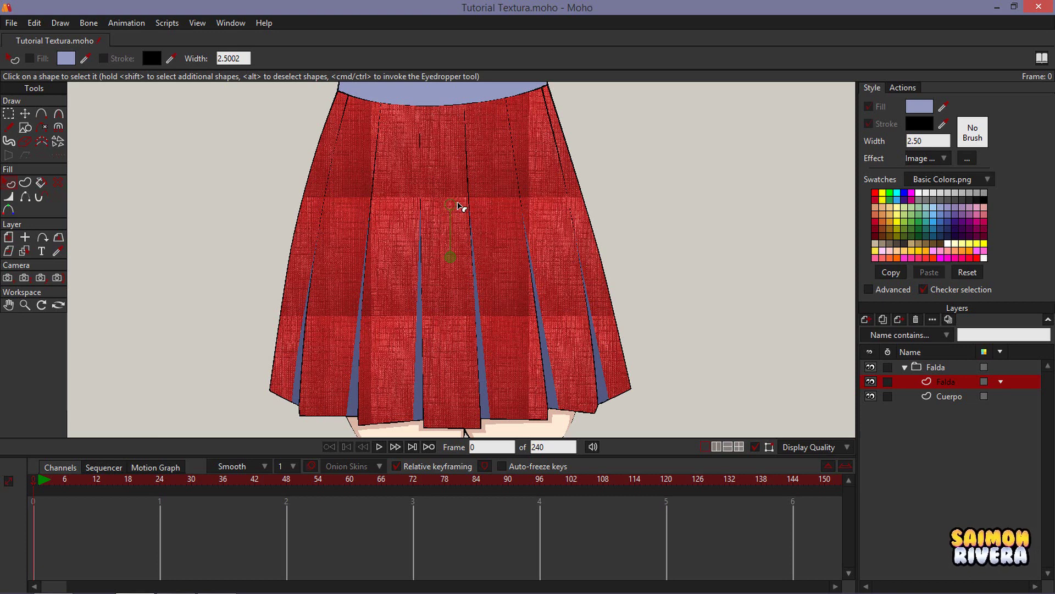
{"action": "left_click_drag", "start_coordinate": [469, 201], "coordinate": [462, 197]}
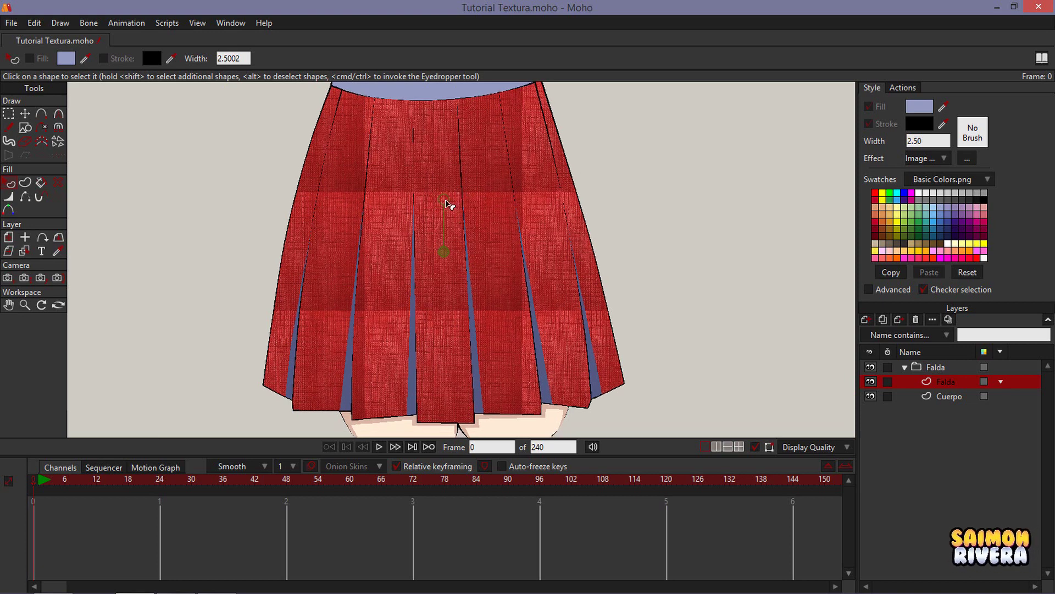
{"action": "left_click_drag", "start_coordinate": [444, 199], "coordinate": [452, 269]}
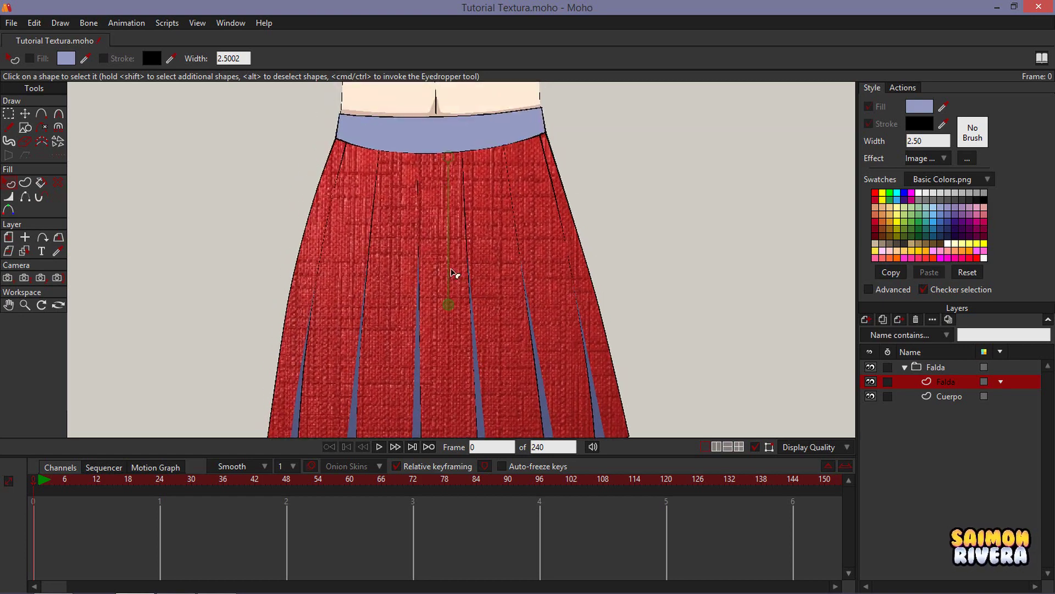
{"action": "left_click_drag", "start_coordinate": [452, 305], "coordinate": [452, 318]}
Copy the skirt body's fabric texture onto the waistband shape with the Eyedropper and check how it looks.
{"action": "left_click", "coordinate": [450, 142]}
{"action": "left_click_drag", "start_coordinate": [497, 217], "coordinate": [492, 185]}
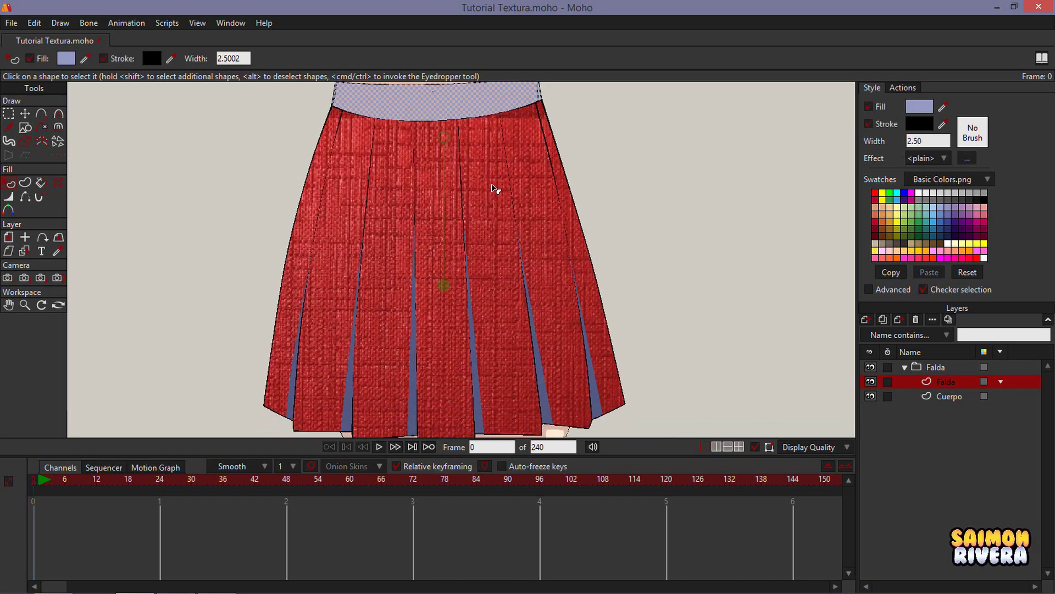
{"action": "left_click", "coordinate": [57, 251]}
{"action": "left_click", "coordinate": [442, 211]}
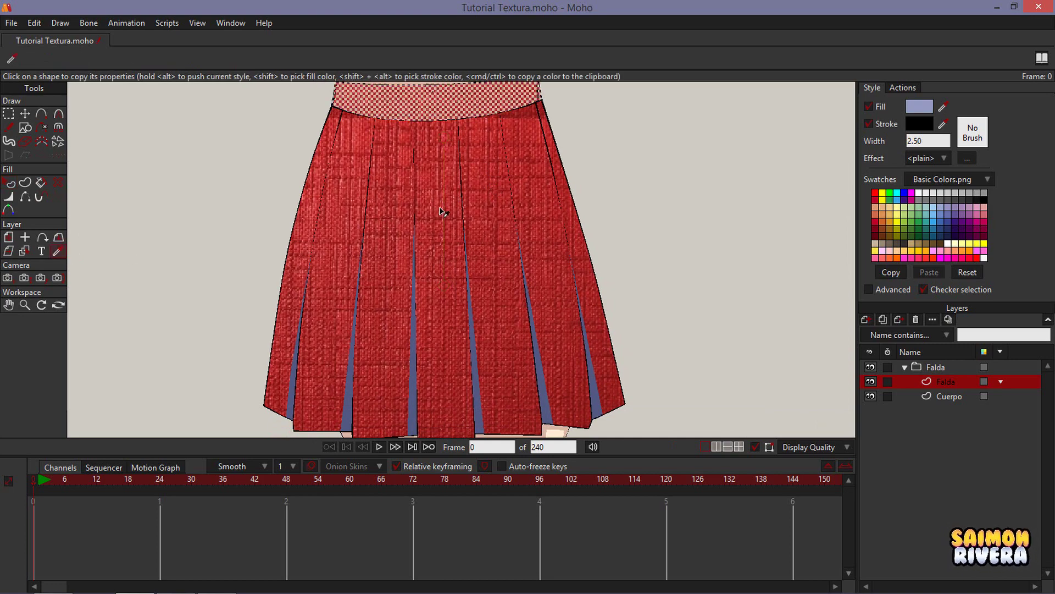
{"action": "left_click_drag", "start_coordinate": [441, 209], "coordinate": [441, 315]}
{"action": "left_click", "coordinate": [9, 185]}
{"action": "left_click", "coordinate": [632, 183]}
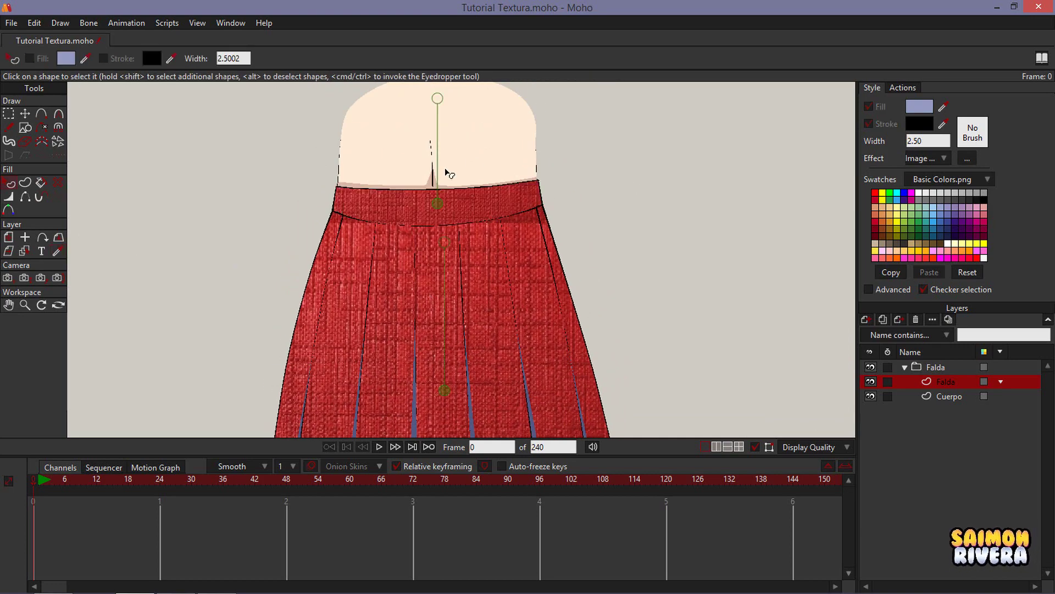
{"action": "scroll", "coordinate": [437, 182], "scroll_direction": "up", "scroll_amount": 4}
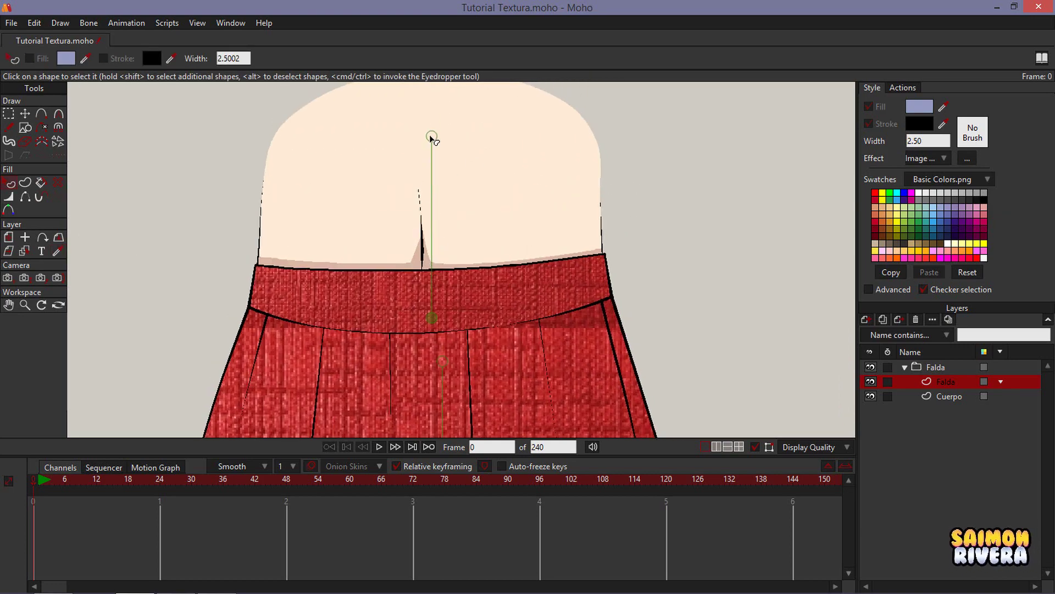
{"action": "scroll", "coordinate": [495, 229], "scroll_direction": "down", "scroll_amount": 6}
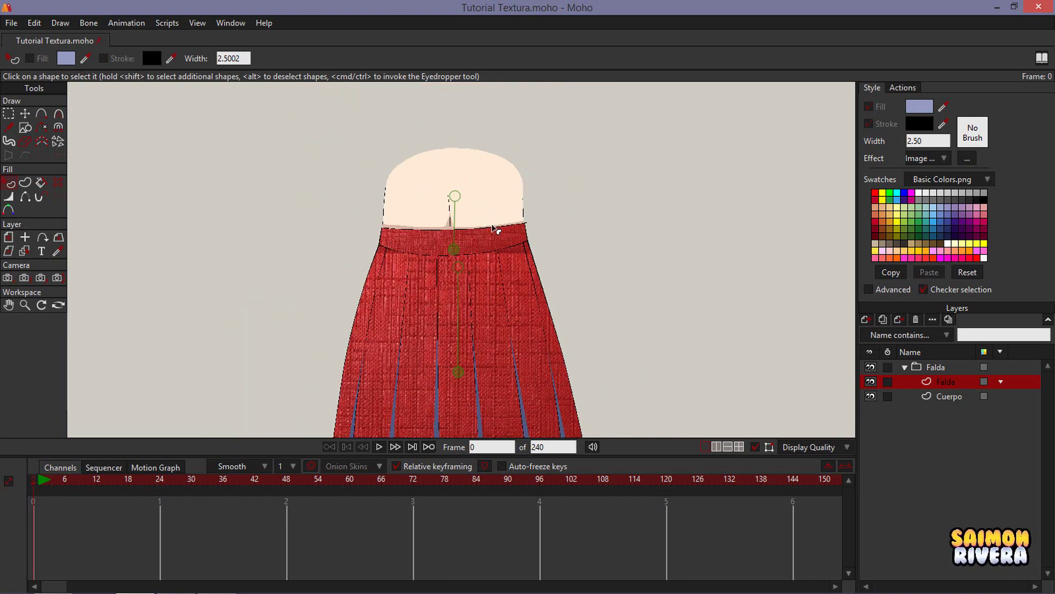
Recolor all the blue inner pleat shapes along the skirt's hem with the red sampled from the skirt fabric.
{"action": "left_click_drag", "start_coordinate": [448, 413], "coordinate": [441, 316]}
{"action": "scroll", "coordinate": [432, 316], "scroll_direction": "up", "scroll_amount": 4}
{"action": "left_click_drag", "start_coordinate": [345, 378], "coordinate": [352, 366]}
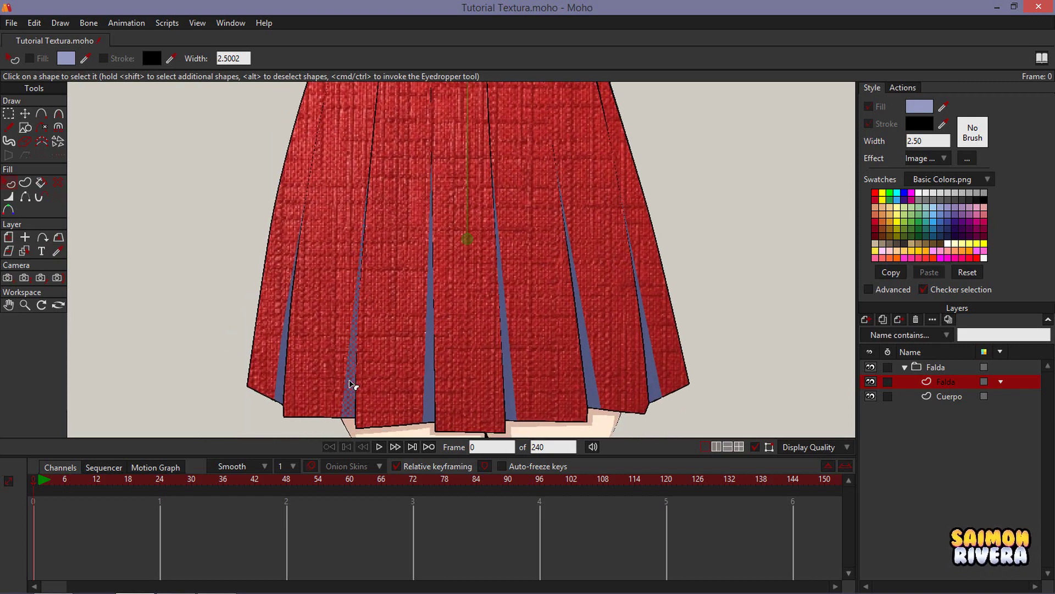
{"action": "left_click", "coordinate": [352, 385]}
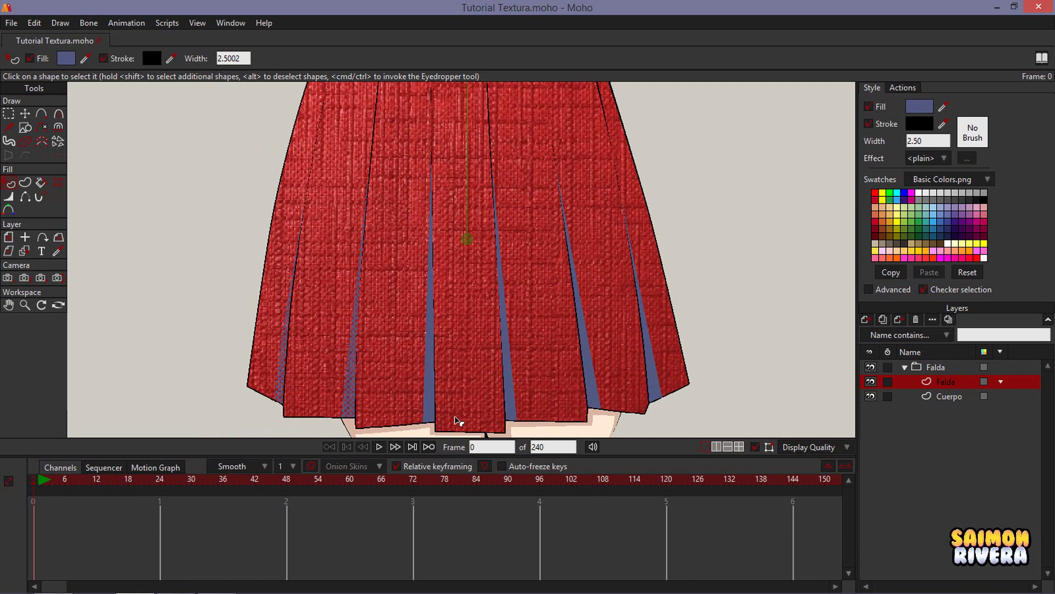
{"action": "left_click", "coordinate": [434, 413], "text": "shift"}
{"action": "left_click", "coordinate": [514, 414], "text": "shift"}
{"action": "left_click", "coordinate": [599, 404], "text": "shift"}
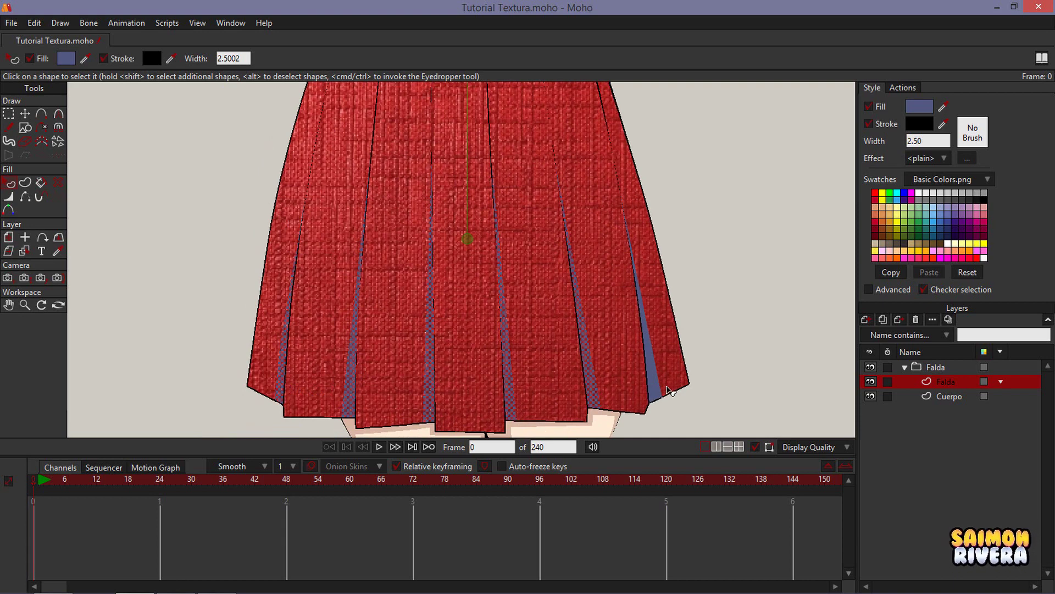
{"action": "left_click", "coordinate": [658, 393], "text": "shift"}
{"action": "left_click", "coordinate": [942, 107]}
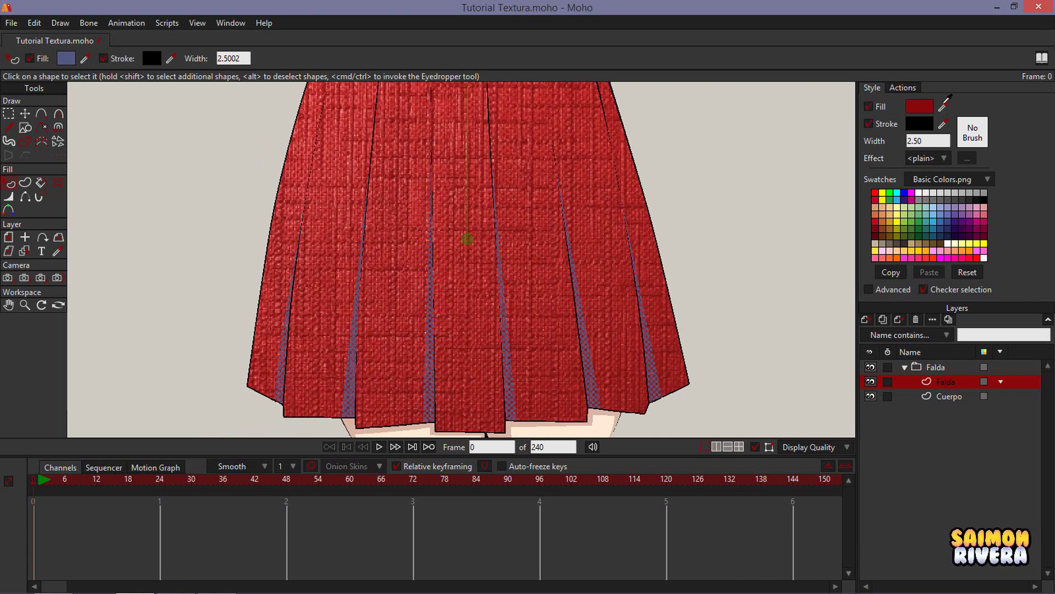
{"action": "left_click", "coordinate": [601, 216]}
Darken the inner pleats' fill color to hex 411314 and set its alpha to 140.
{"action": "left_click", "coordinate": [914, 107]}
{"action": "left_click_drag", "start_coordinate": [883, 206], "coordinate": [867, 271]}
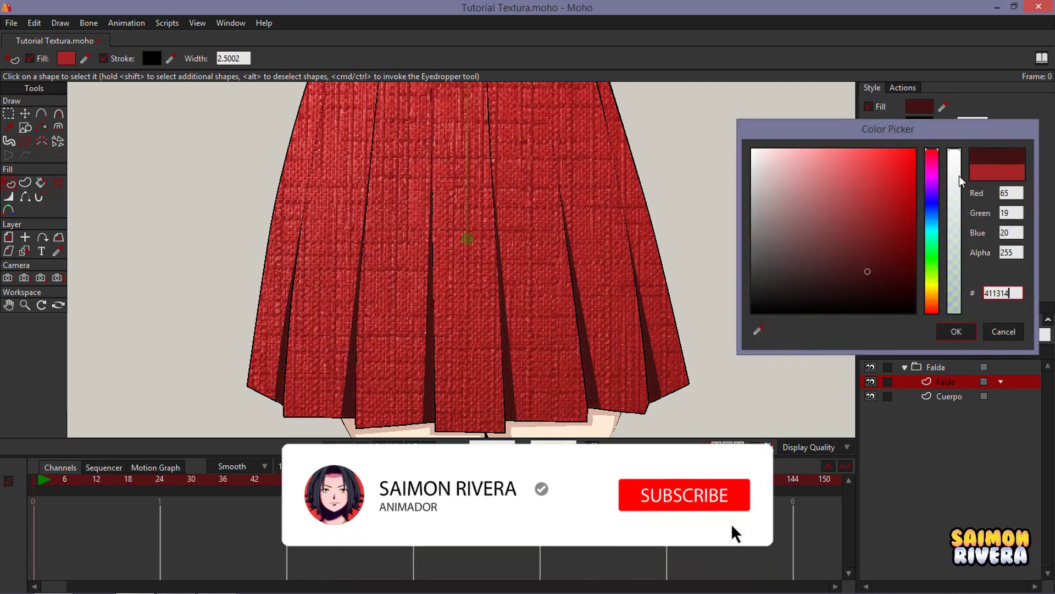
{"action": "left_click_drag", "start_coordinate": [955, 174], "coordinate": [954, 225]}
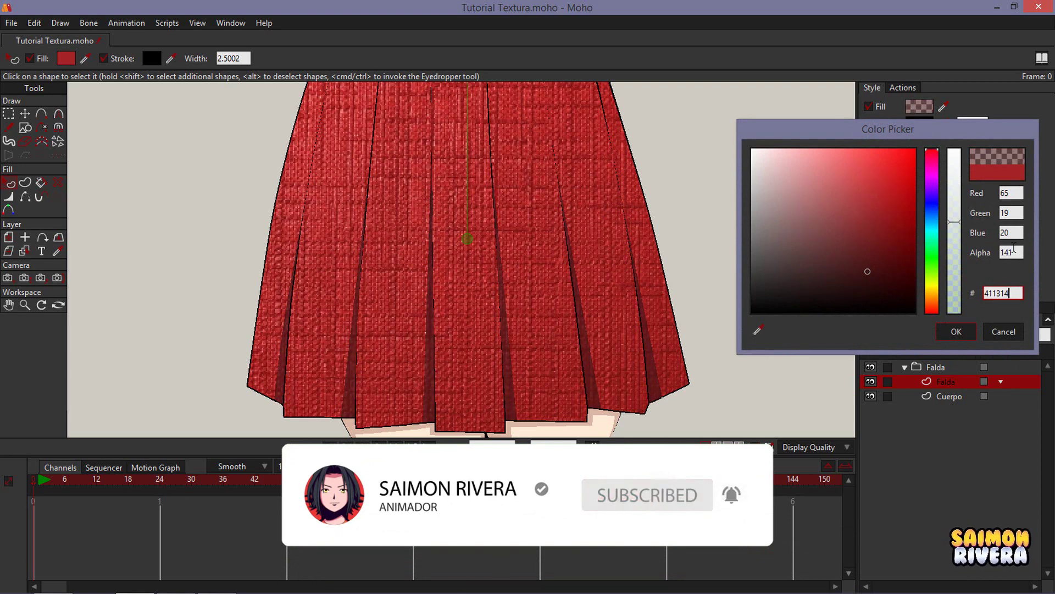
{"action": "left_click_drag", "start_coordinate": [1014, 249], "coordinate": [989, 251]}
{"action": "type", "text": "140"}
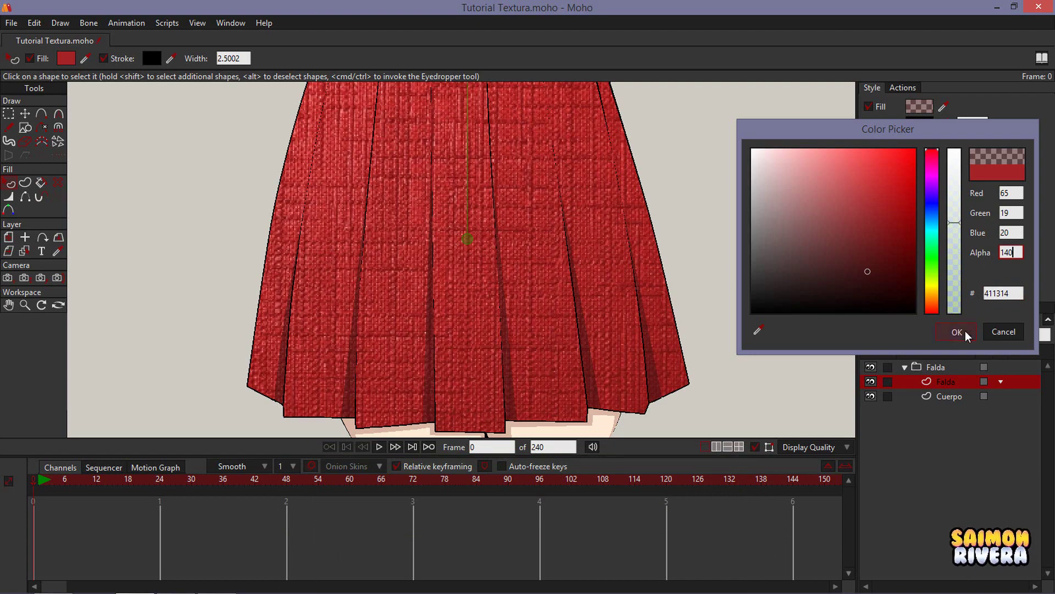
{"action": "left_click", "coordinate": [965, 331]}
Render the current frame to examine the textured skirt with its shaded pleats, and close the render.
{"action": "left_click_drag", "start_coordinate": [780, 307], "coordinate": [676, 248]}
{"action": "scroll", "coordinate": [759, 305], "scroll_direction": "down", "scroll_amount": 2}
{"action": "key", "text": "ctrl+r"}
{"action": "left_click_drag", "start_coordinate": [609, 345], "coordinate": [684, 289]}
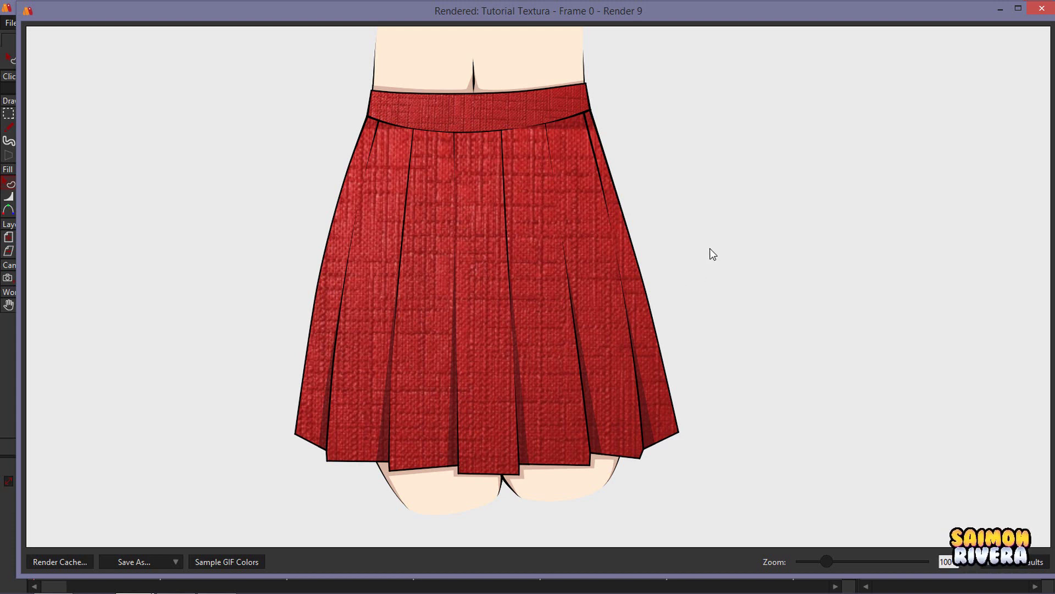
{"action": "left_click_drag", "start_coordinate": [709, 253], "coordinate": [690, 290]}
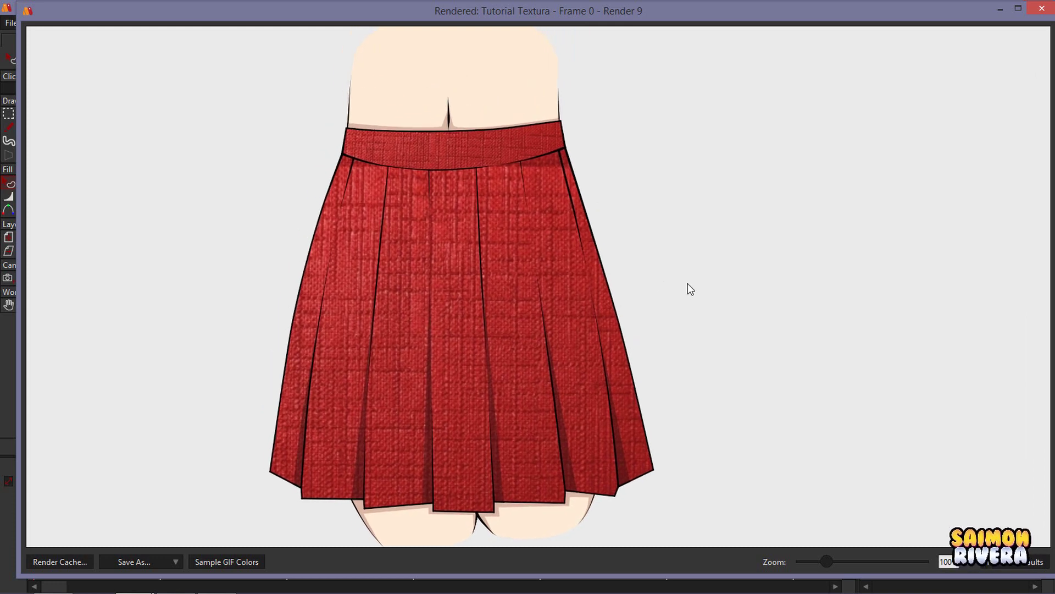
{"action": "left_click", "coordinate": [1041, 8]}
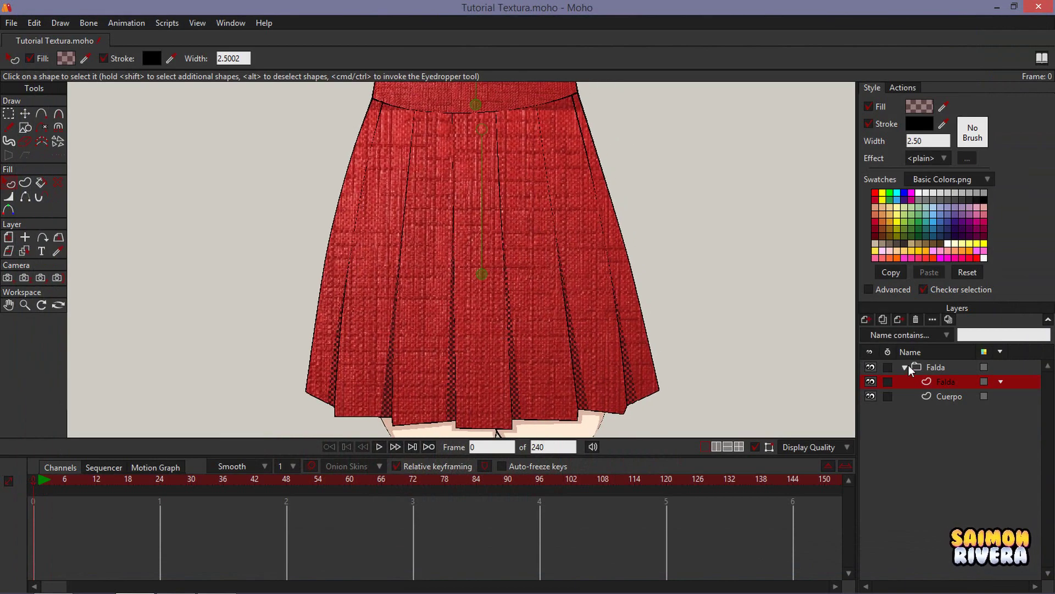
Convert the Falda group layer to a bone layer.
{"action": "left_click", "coordinate": [934, 366]}
{"action": "scroll", "coordinate": [531, 247], "scroll_direction": "down", "scroll_amount": 2}
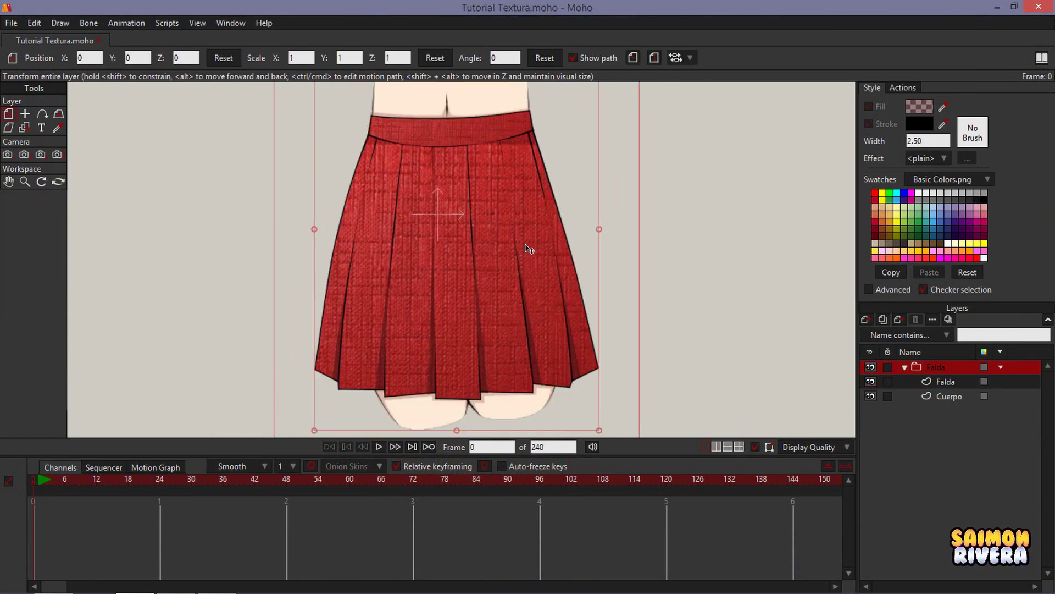
{"action": "left_click_drag", "start_coordinate": [560, 274], "coordinate": [565, 269]}
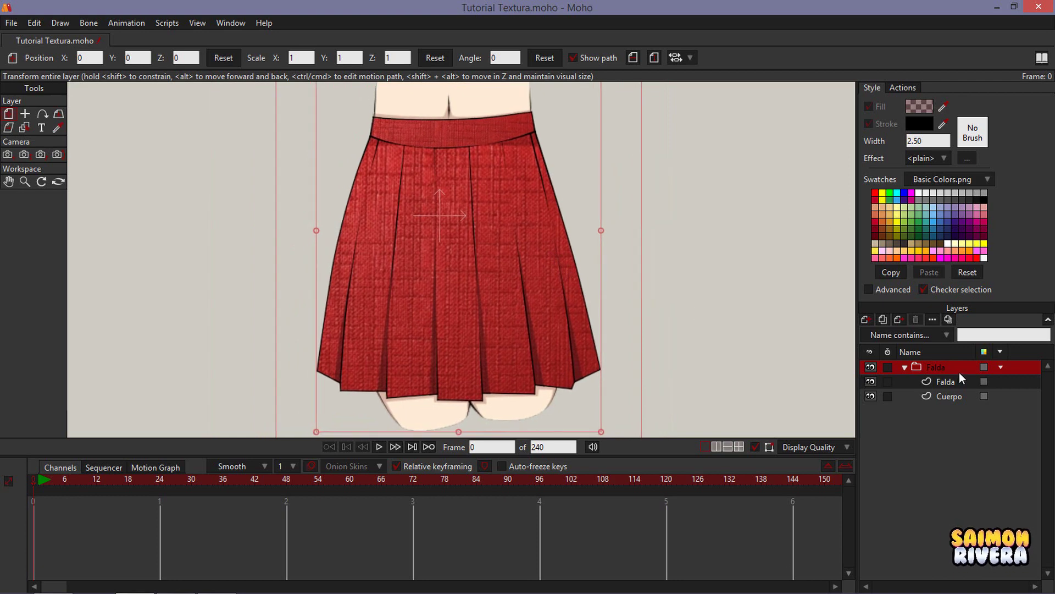
{"action": "right_click", "coordinate": [932, 372]}
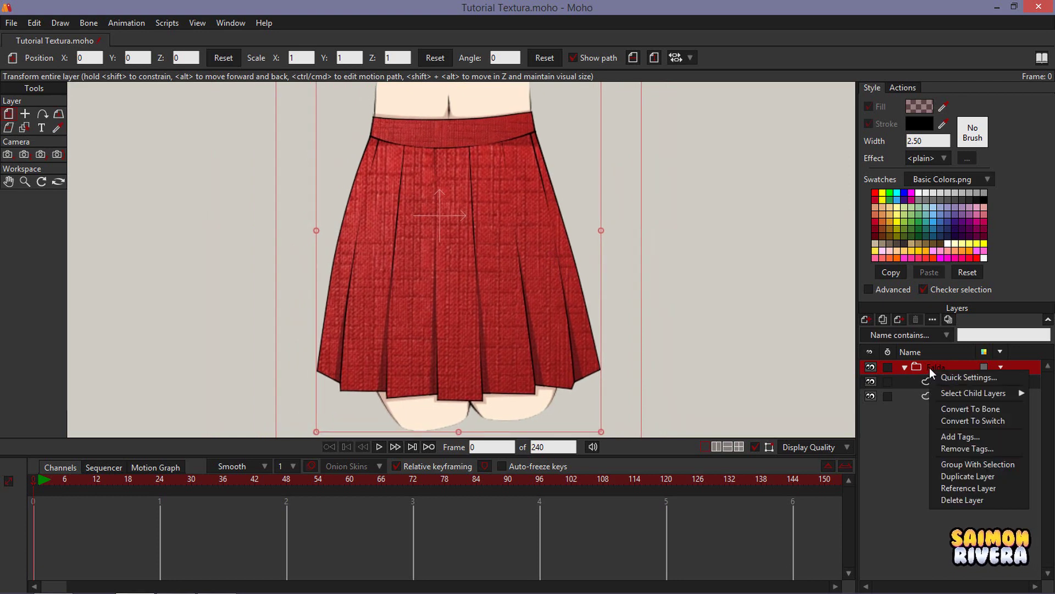
{"action": "left_click", "coordinate": [968, 407]}
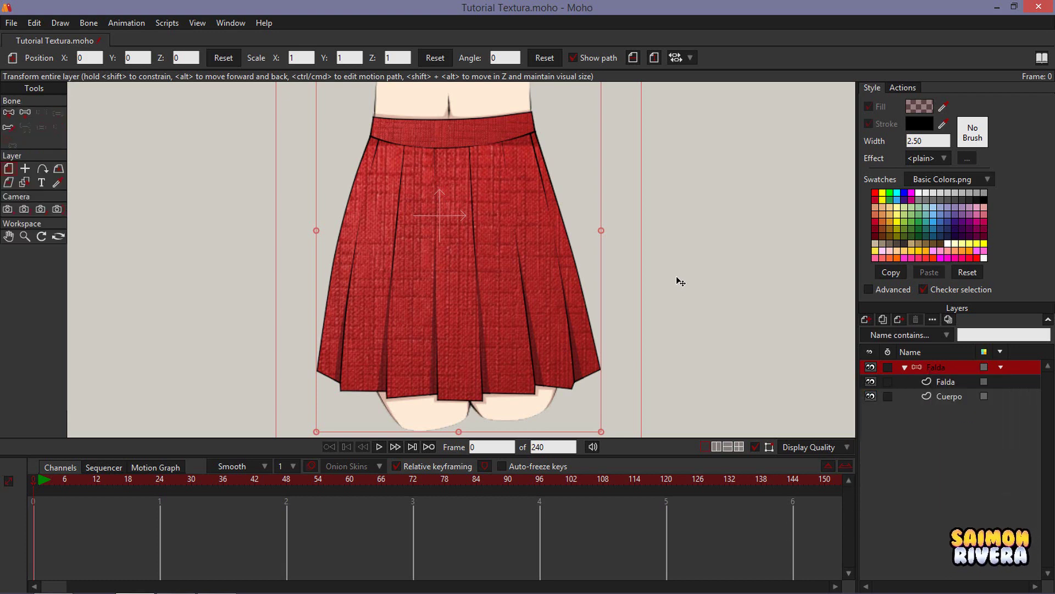
Add four pin bones spaced across the skirt's waistband from its left end to its right end.
{"action": "left_click_drag", "start_coordinate": [680, 281], "coordinate": [665, 298]}
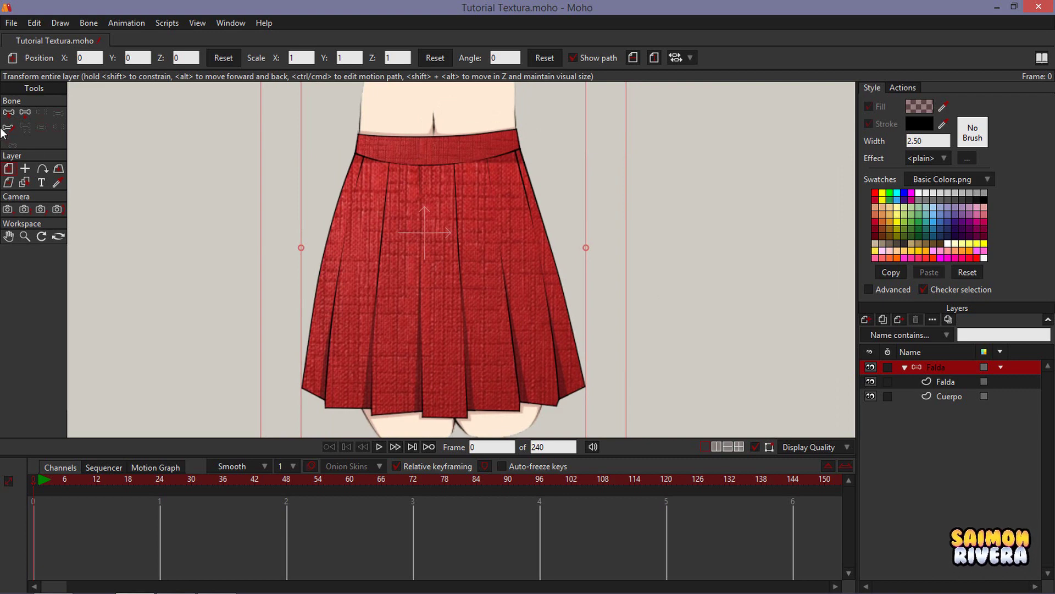
{"action": "left_click", "coordinate": [25, 112]}
{"action": "left_click_drag", "start_coordinate": [427, 214], "coordinate": [487, 237]}
{"action": "scroll", "coordinate": [406, 147], "scroll_direction": "up", "scroll_amount": 2}
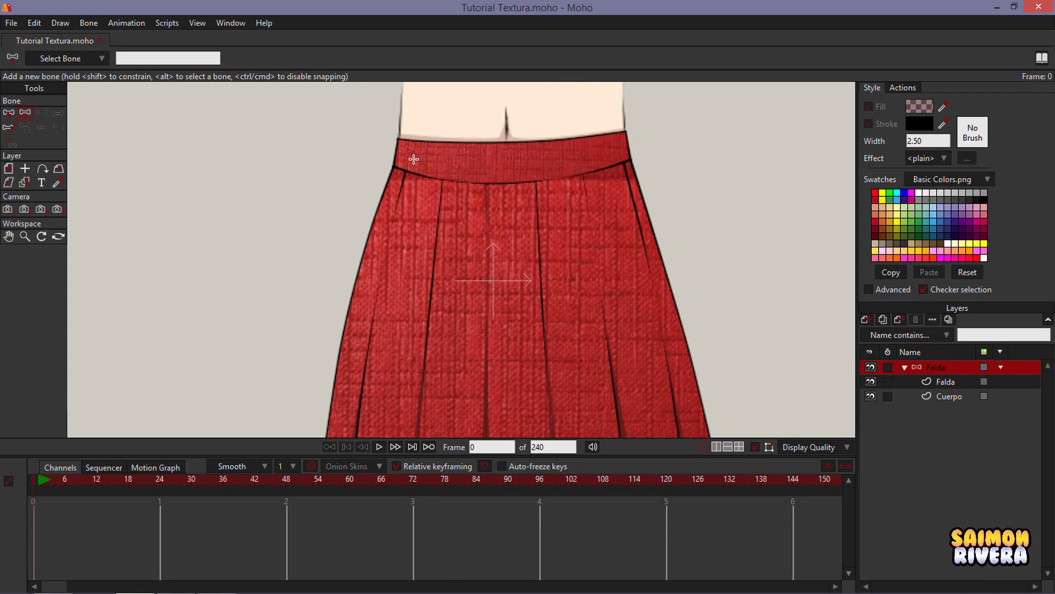
{"action": "left_click", "coordinate": [414, 159]}
{"action": "left_click", "coordinate": [483, 160]}
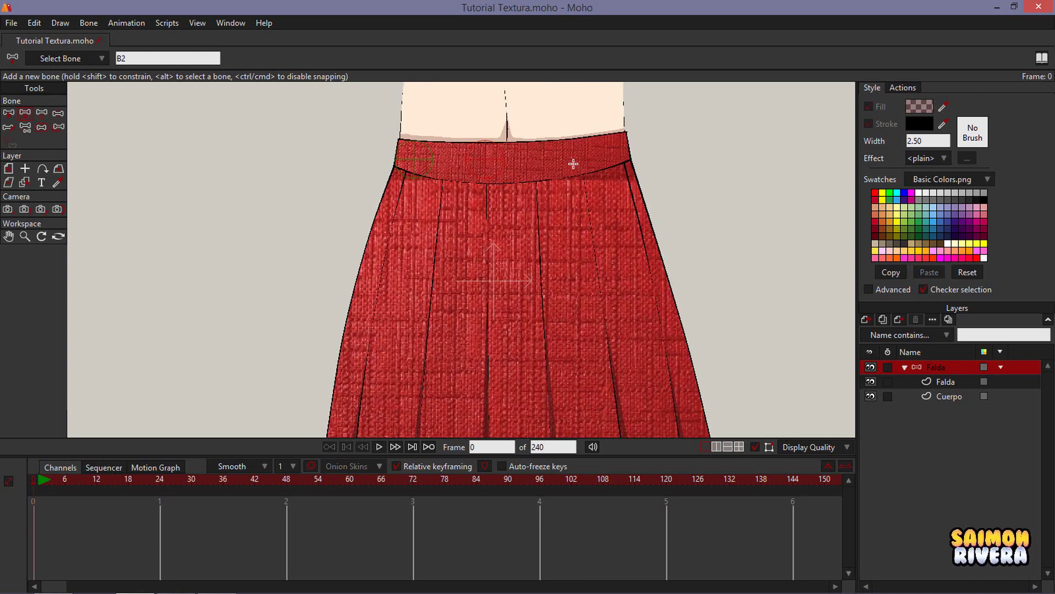
{"action": "left_click", "coordinate": [558, 161]}
{"action": "left_click", "coordinate": [615, 153]}
Fine-tune the positions of the pin bones along the waistband with the Transform Bone tool.
{"action": "scroll", "coordinate": [682, 162], "scroll_direction": "down", "scroll_amount": 2}
{"action": "mouse_move", "coordinate": [514, 208]}
{"action": "left_mouse_down"}
{"action": "mouse_move", "coordinate": [488, 160]}
{"action": "mouse_move", "coordinate": [510, 199]}
{"action": "left_mouse_up"}
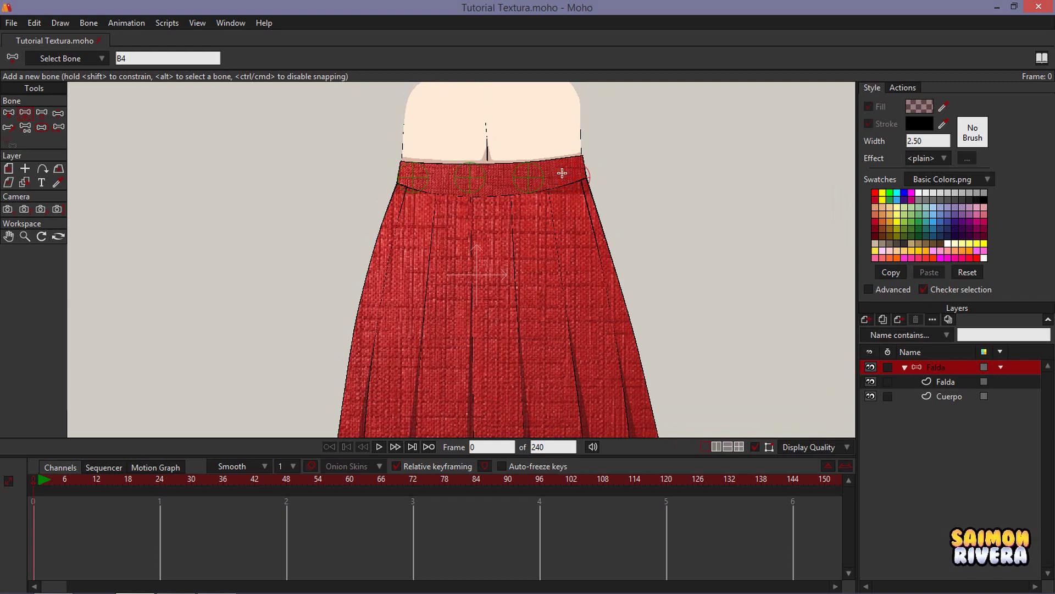
{"action": "left_click", "coordinate": [41, 112]}
{"action": "scroll", "coordinate": [571, 154], "scroll_direction": "up", "scroll_amount": 1}
{"action": "scroll", "coordinate": [571, 154], "scroll_direction": "up", "scroll_amount": 3}
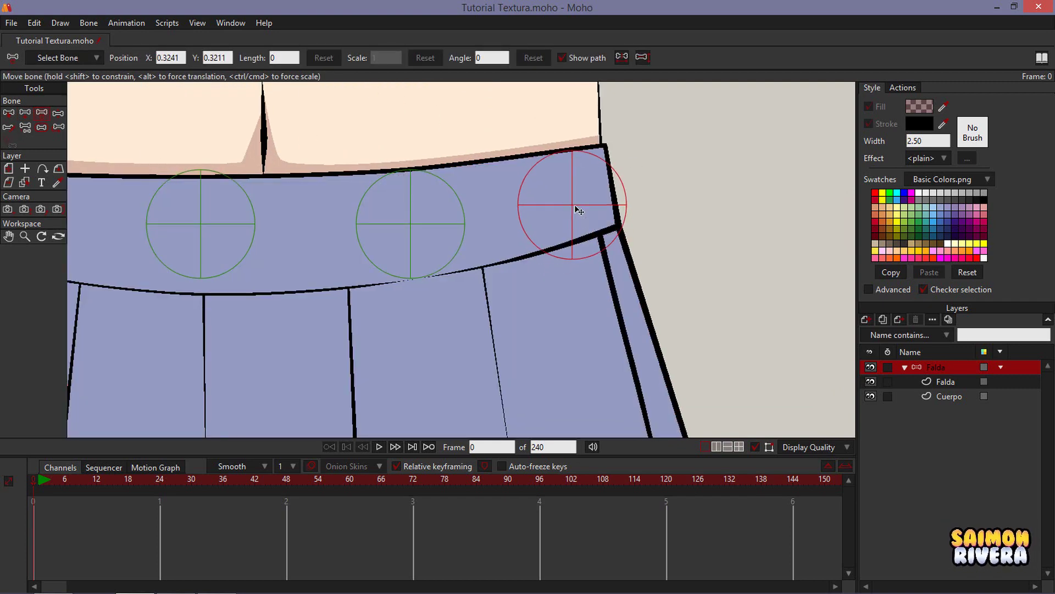
{"action": "left_click_drag", "start_coordinate": [567, 203], "coordinate": [565, 205]}
{"action": "left_click_drag", "start_coordinate": [414, 223], "coordinate": [401, 225]}
{"action": "left_click_drag", "start_coordinate": [292, 248], "coordinate": [425, 236]}
{"action": "left_click_drag", "start_coordinate": [345, 230], "coordinate": [344, 224]}
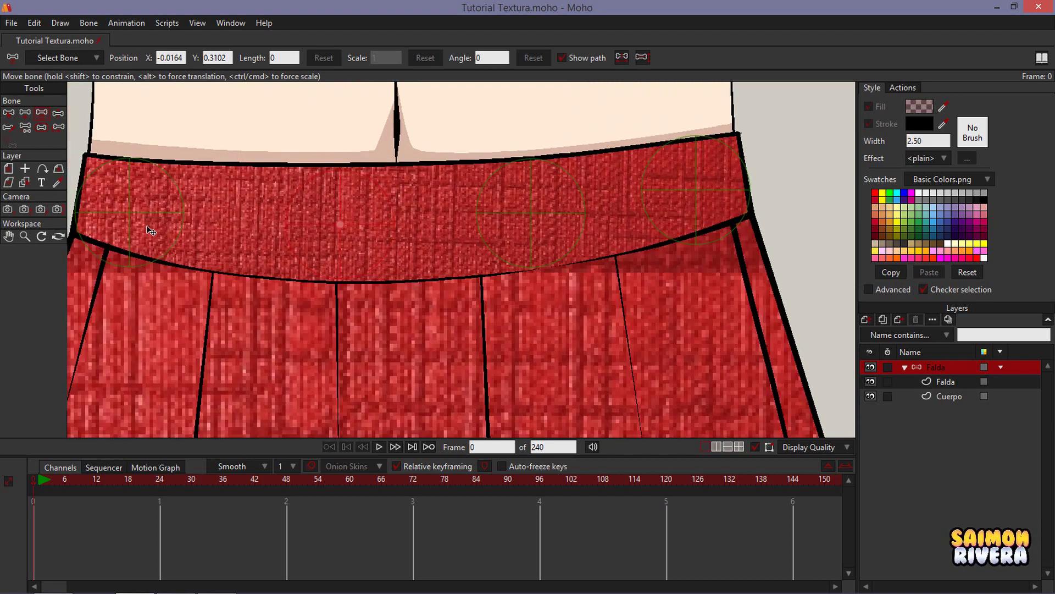
{"action": "left_click_drag", "start_coordinate": [136, 217], "coordinate": [142, 212]}
Remove the image texture from the skirt fabric in the Falda vector layer by setting its effect to plain.
{"action": "scroll", "coordinate": [331, 209], "scroll_direction": "down", "scroll_amount": 3}
{"action": "scroll", "coordinate": [378, 174], "scroll_direction": "down", "scroll_amount": 2}
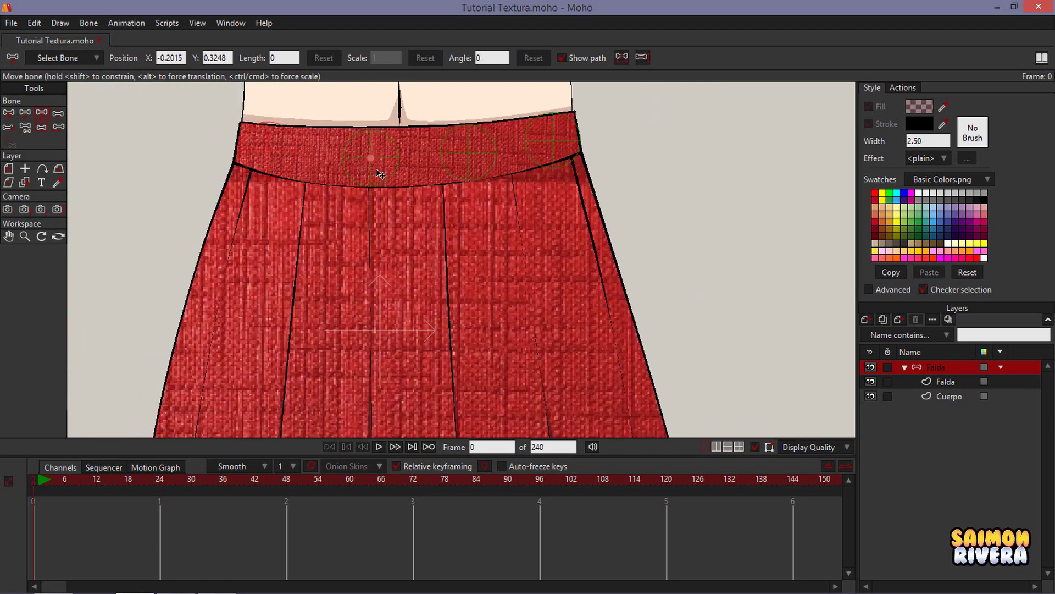
{"action": "left_click", "coordinate": [945, 381]}
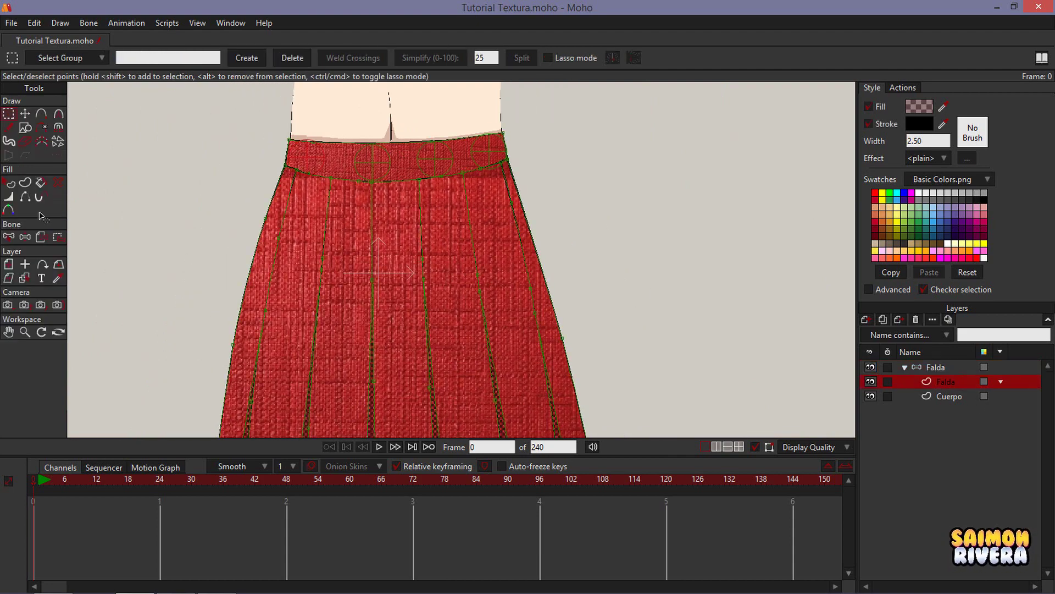
{"action": "left_click", "coordinate": [8, 183]}
{"action": "left_click", "coordinate": [389, 215]}
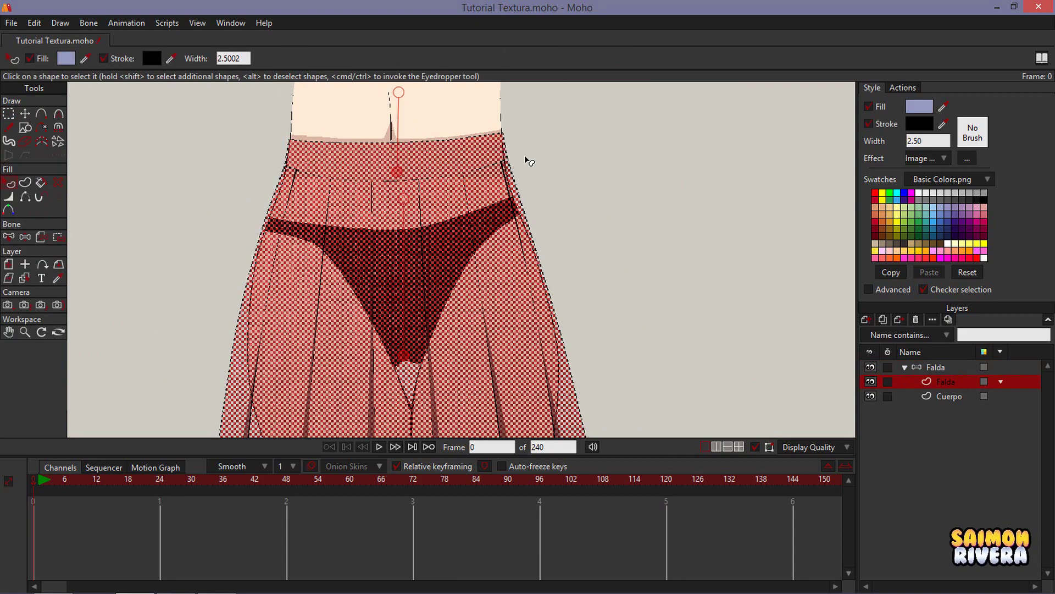
{"action": "left_click", "coordinate": [932, 158]}
{"action": "left_click", "coordinate": [930, 176]}
{"action": "left_click", "coordinate": [594, 197]}
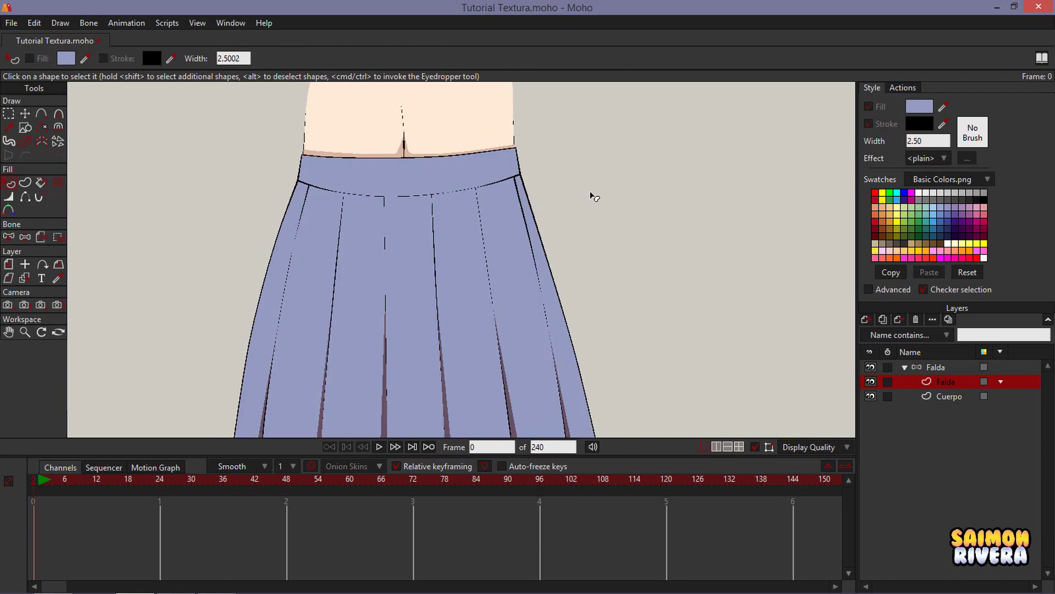
Build a four-bone chain in the Falda bone layer from the leftmost waistband pin down the skirt's left edge pleat.
{"action": "left_click", "coordinate": [942, 367]}
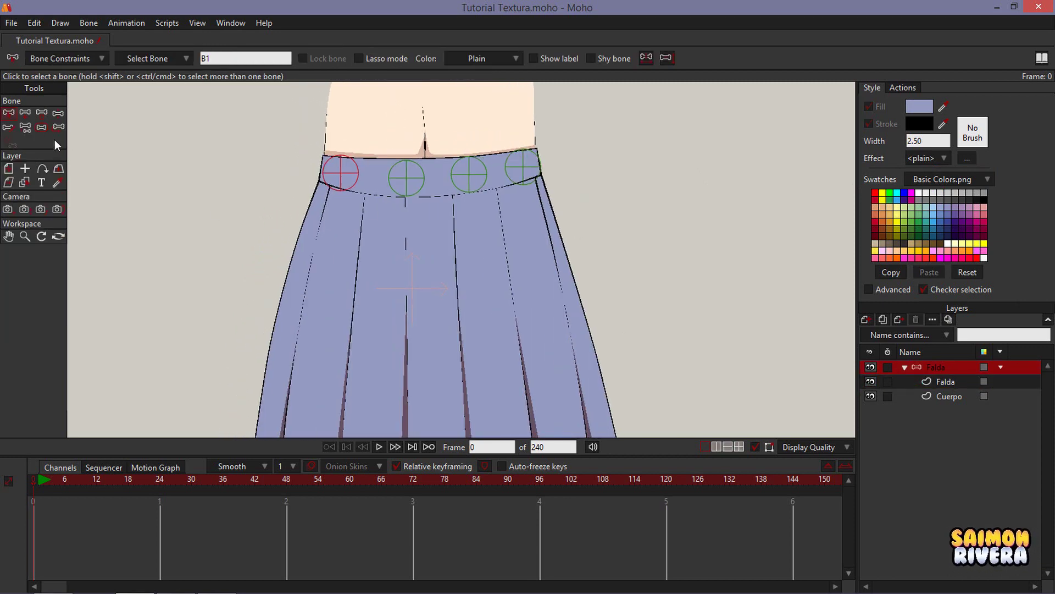
{"action": "scroll", "coordinate": [378, 201], "scroll_direction": "up", "scroll_amount": 3}
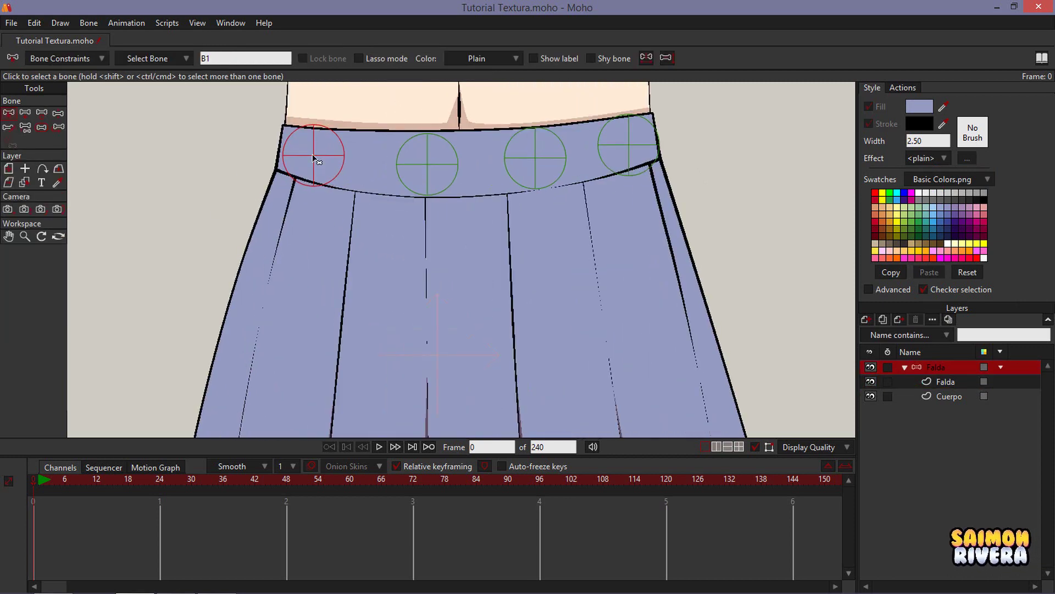
{"action": "left_click", "coordinate": [25, 112]}
{"action": "scroll", "coordinate": [423, 156], "scroll_direction": "down", "scroll_amount": 2}
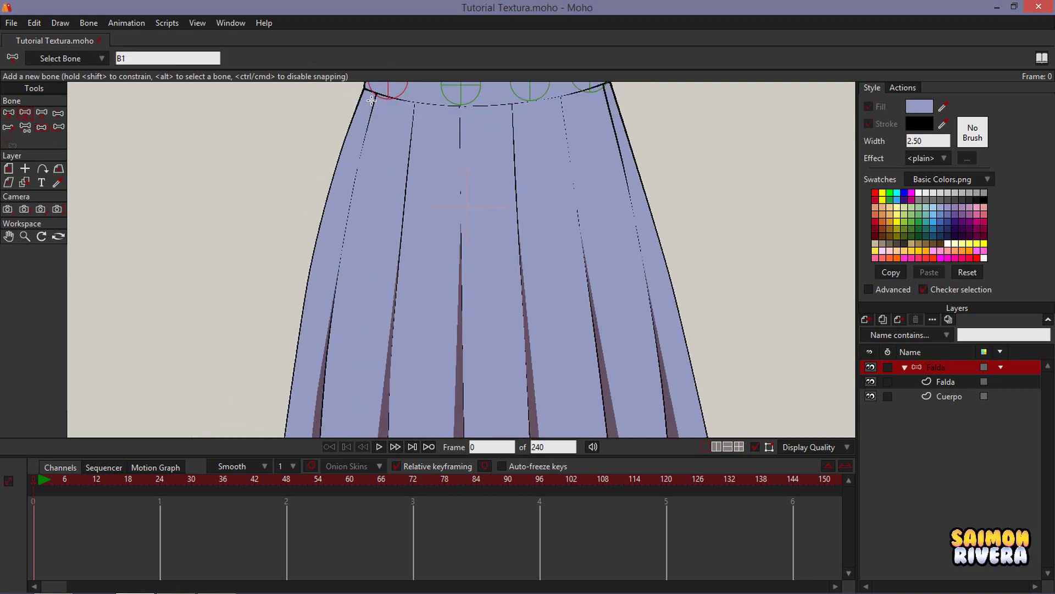
{"action": "mouse_move", "coordinate": [373, 100]}
{"action": "left_mouse_down"}
{"action": "mouse_move", "coordinate": [353, 171]}
{"action": "mouse_move", "coordinate": [357, 118]}
{"action": "mouse_move", "coordinate": [345, 196]}
{"action": "mouse_move", "coordinate": [336, 187]}
{"action": "mouse_move", "coordinate": [322, 290]}
{"action": "left_mouse_up"}
{"action": "left_click_drag", "start_coordinate": [322, 290], "coordinate": [316, 383]}
{"action": "left_click_drag", "start_coordinate": [372, 193], "coordinate": [320, 362]}
Build a four-bone chain down the second pleat from the left, parented to the leftmost waistband pin.
{"action": "left_click", "coordinate": [8, 112]}
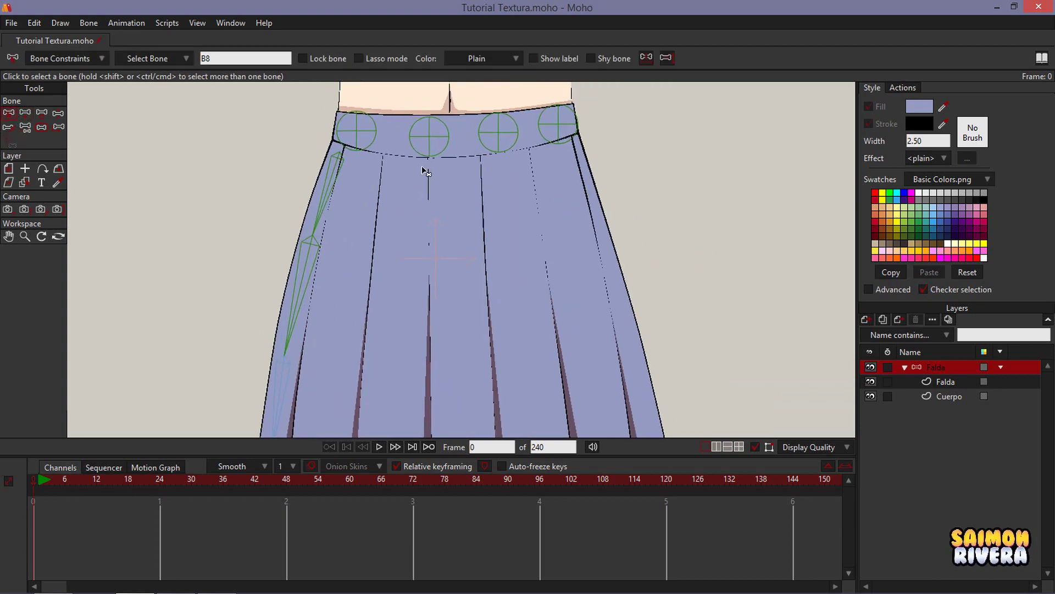
{"action": "left_click", "coordinate": [355, 131]}
{"action": "left_click", "coordinate": [28, 112]}
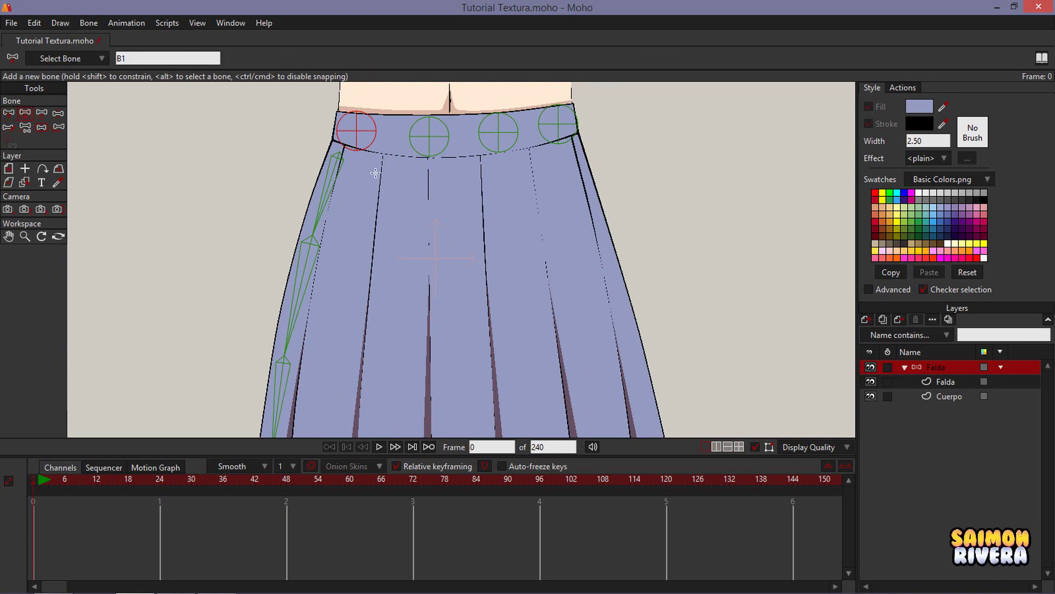
{"action": "mouse_move", "coordinate": [356, 154]}
{"action": "left_mouse_down"}
{"action": "mouse_move", "coordinate": [341, 229]}
{"action": "mouse_move", "coordinate": [360, 184]}
{"action": "left_mouse_up"}
{"action": "mouse_move", "coordinate": [360, 184]}
{"action": "left_mouse_down"}
{"action": "mouse_move", "coordinate": [337, 310]}
{"action": "mouse_move", "coordinate": [337, 219]}
{"action": "mouse_move", "coordinate": [330, 419]}
{"action": "left_mouse_up"}
{"action": "left_click_drag", "start_coordinate": [362, 295], "coordinate": [312, 456]}
Build a four-bone chain down the third pleat from the left, parented to the second waistband pin.
{"action": "left_click", "coordinate": [15, 114]}
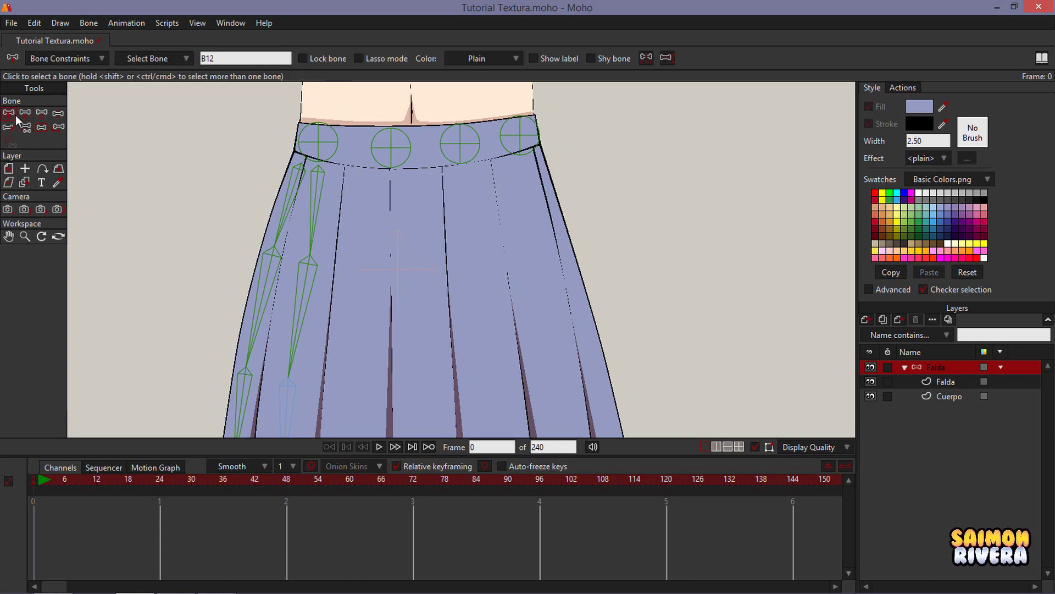
{"action": "left_click", "coordinate": [388, 146]}
{"action": "left_click", "coordinate": [42, 127]}
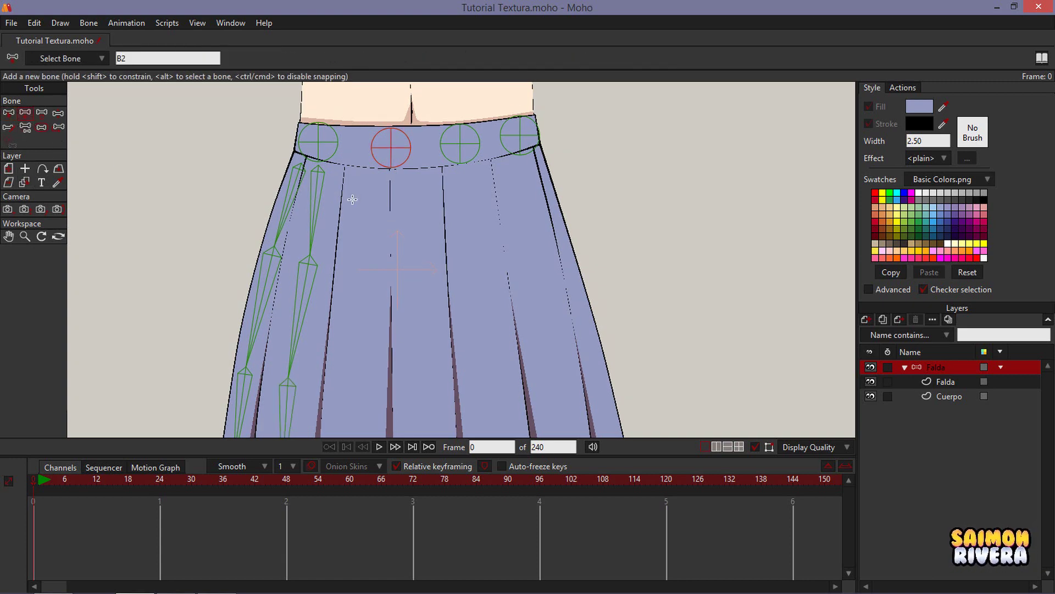
{"action": "left_click_drag", "start_coordinate": [367, 178], "coordinate": [361, 269]}
{"action": "scroll", "coordinate": [361, 269], "scroll_direction": "down", "scroll_amount": 2}
{"action": "left_click_drag", "start_coordinate": [361, 174], "coordinate": [346, 384]}
{"action": "scroll", "coordinate": [346, 385], "scroll_direction": "down", "scroll_amount": 2}
{"action": "left_click_drag", "start_coordinate": [342, 287], "coordinate": [342, 394]}
{"action": "scroll", "coordinate": [408, 203], "scroll_direction": "up", "scroll_amount": 4}
Build a four-bone chain down the central pleat, parented to the second waistband pin.
{"action": "left_click", "coordinate": [8, 112]}
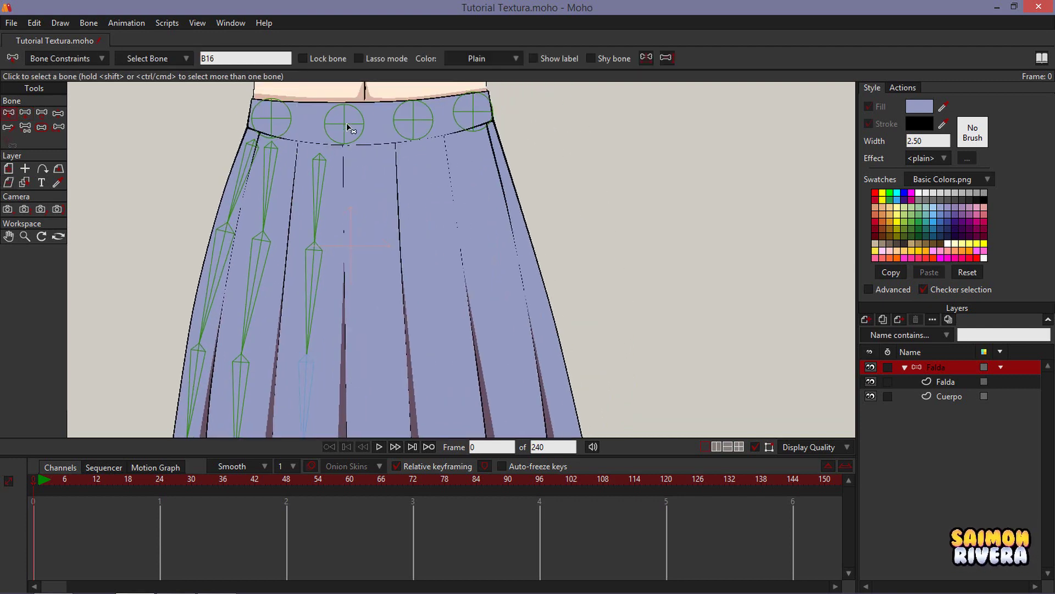
{"action": "left_click", "coordinate": [350, 127]}
{"action": "left_click", "coordinate": [26, 113]}
{"action": "left_click_drag", "start_coordinate": [365, 152], "coordinate": [361, 242]}
{"action": "left_click_drag", "start_coordinate": [361, 241], "coordinate": [375, 197]}
{"action": "mouse_move", "coordinate": [375, 196]}
{"action": "left_mouse_down"}
{"action": "mouse_move", "coordinate": [391, 334]}
{"action": "mouse_move", "coordinate": [377, 242]}
{"action": "left_mouse_up"}
{"action": "left_click_drag", "start_coordinate": [377, 241], "coordinate": [376, 399]}
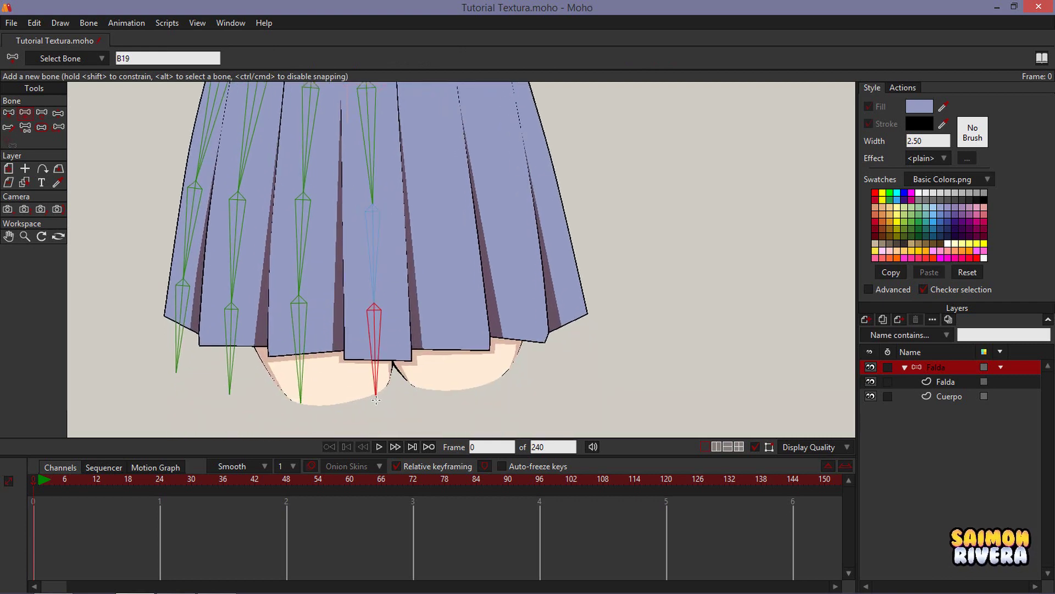
{"action": "left_click_drag", "start_coordinate": [386, 84], "coordinate": [363, 306]}
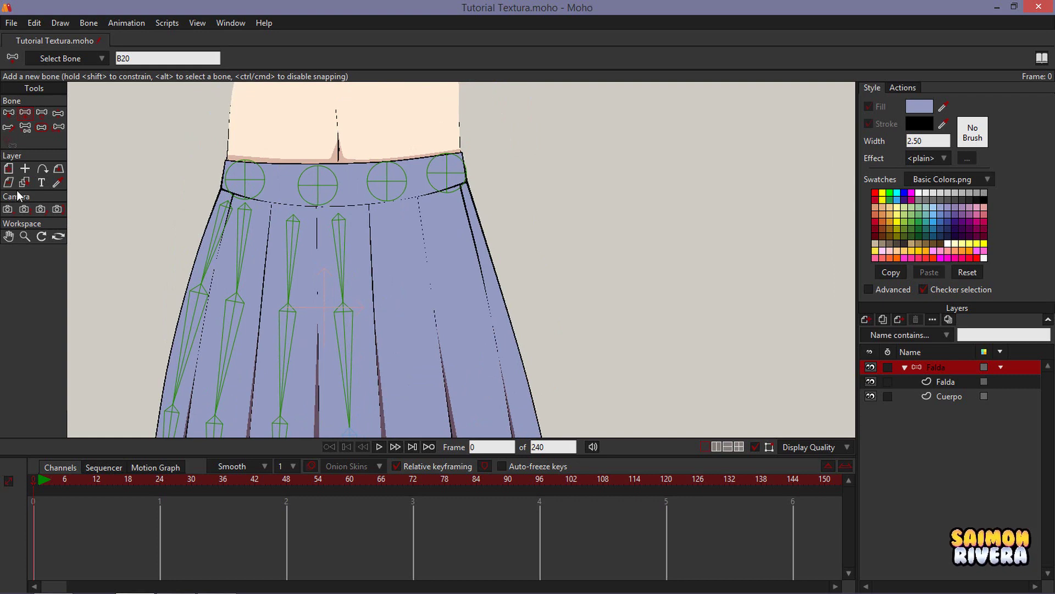
{"action": "left_click", "coordinate": [9, 114]}
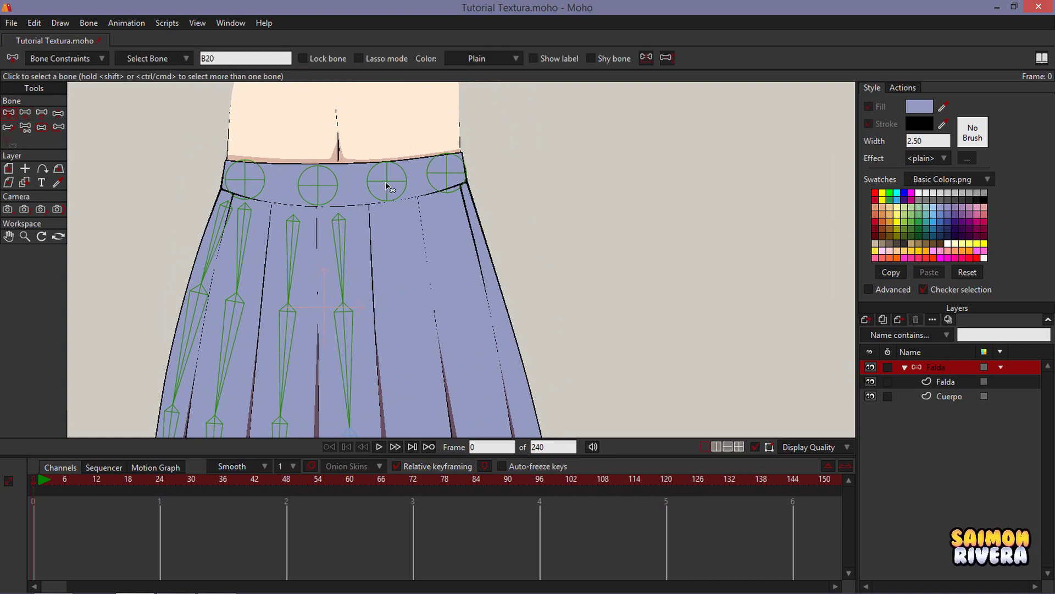
Build a three-bone chain down the fifth pleat from the left, parented to the third waistband pin.
{"action": "left_click", "coordinate": [388, 183]}
{"action": "left_click", "coordinate": [28, 113]}
{"action": "mouse_move", "coordinate": [387, 212]}
{"action": "left_mouse_down"}
{"action": "mouse_move", "coordinate": [409, 408]}
{"action": "mouse_move", "coordinate": [410, 294]}
{"action": "mouse_move", "coordinate": [410, 304]}
{"action": "left_mouse_up"}
{"action": "left_click_drag", "start_coordinate": [410, 305], "coordinate": [425, 423]}
{"action": "left_click_drag", "start_coordinate": [424, 197], "coordinate": [399, 382]}
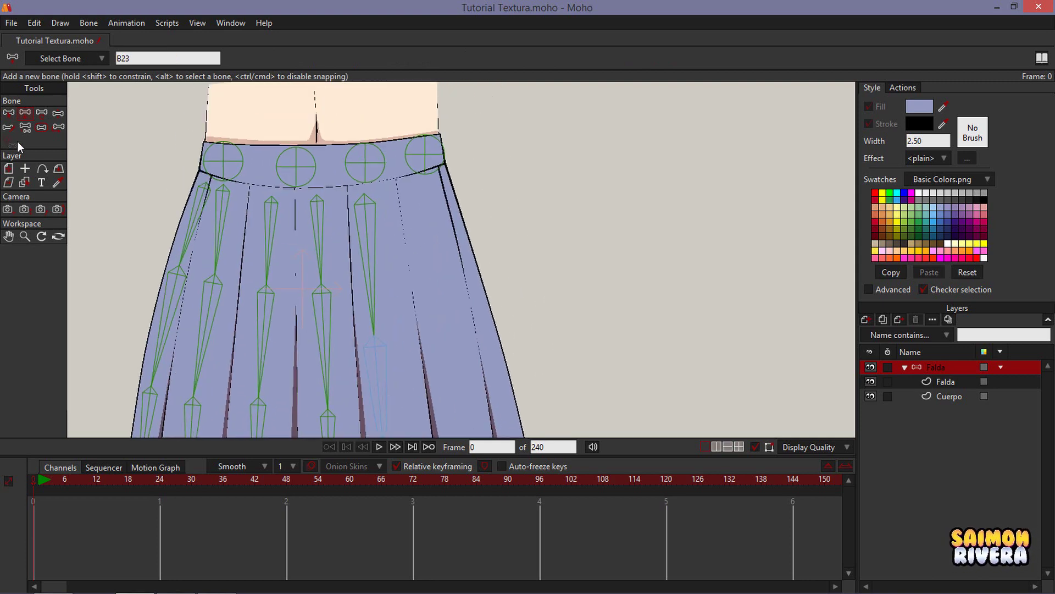
Build a four-bone chain down the sixth pleat from the left, parented to the third waistband pin.
{"action": "key", "text": "z"}
{"action": "left_click", "coordinate": [380, 167]}
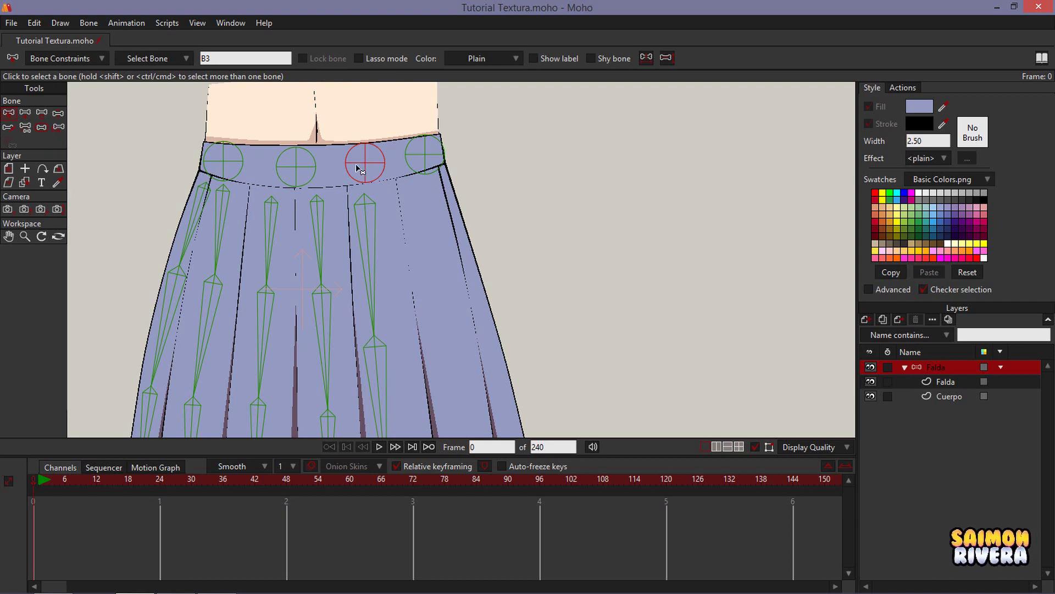
{"action": "key", "text": "a"}
{"action": "left_click_drag", "start_coordinate": [391, 198], "coordinate": [398, 269]}
{"action": "left_click_drag", "start_coordinate": [398, 269], "coordinate": [413, 388]}
{"action": "mouse_move", "coordinate": [413, 388]}
{"action": "left_mouse_down"}
{"action": "mouse_move", "coordinate": [398, 270]}
{"action": "mouse_move", "coordinate": [414, 384]}
{"action": "left_mouse_up"}
{"action": "mouse_move", "coordinate": [413, 384]}
{"action": "left_mouse_down"}
{"action": "mouse_move", "coordinate": [418, 421]}
{"action": "mouse_move", "coordinate": [410, 398]}
{"action": "left_mouse_up"}
{"action": "left_click_drag", "start_coordinate": [348, 206], "coordinate": [356, 435]}
Build a four-bone chain down the seventh pleat from the left, parented to the rightmost waistband pin.
{"action": "left_click", "coordinate": [8, 113]}
{"action": "left_click", "coordinate": [411, 153]}
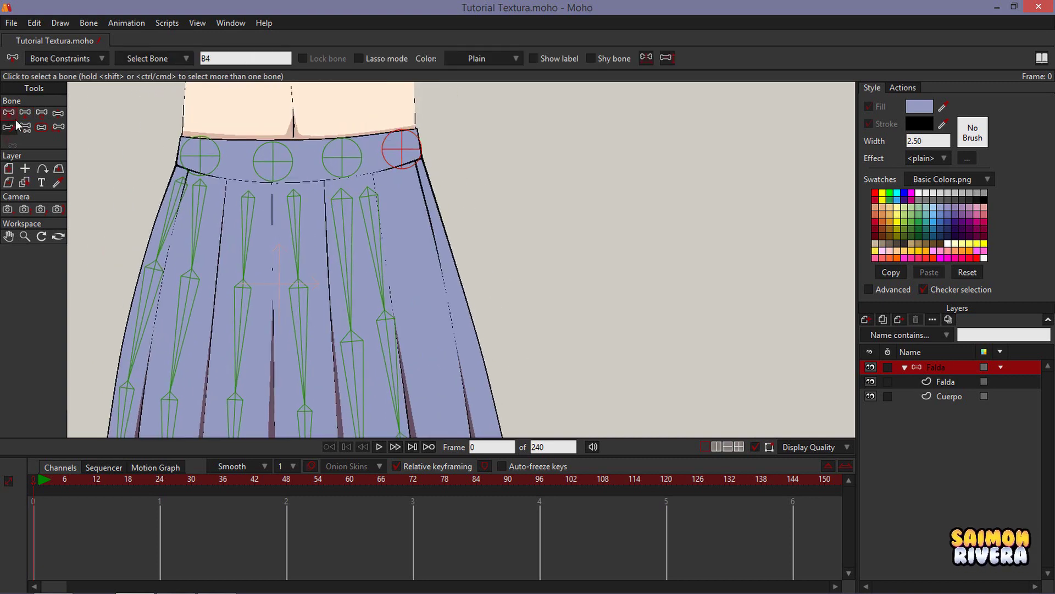
{"action": "left_click", "coordinate": [25, 113]}
{"action": "left_click_drag", "start_coordinate": [394, 179], "coordinate": [411, 270]}
{"action": "mouse_move", "coordinate": [408, 254]}
{"action": "left_mouse_down"}
{"action": "mouse_move", "coordinate": [395, 188]}
{"action": "mouse_move", "coordinate": [425, 339]}
{"action": "left_mouse_up"}
{"action": "left_click_drag", "start_coordinate": [419, 297], "coordinate": [398, 210]}
{"action": "left_click_drag", "start_coordinate": [404, 251], "coordinate": [419, 357]}
{"action": "mouse_move", "coordinate": [409, 300]}
{"action": "left_mouse_down"}
{"action": "mouse_move", "coordinate": [401, 249]}
{"action": "mouse_move", "coordinate": [417, 378]}
{"action": "left_mouse_up"}
{"action": "left_click_drag", "start_coordinate": [400, 240], "coordinate": [445, 413]}
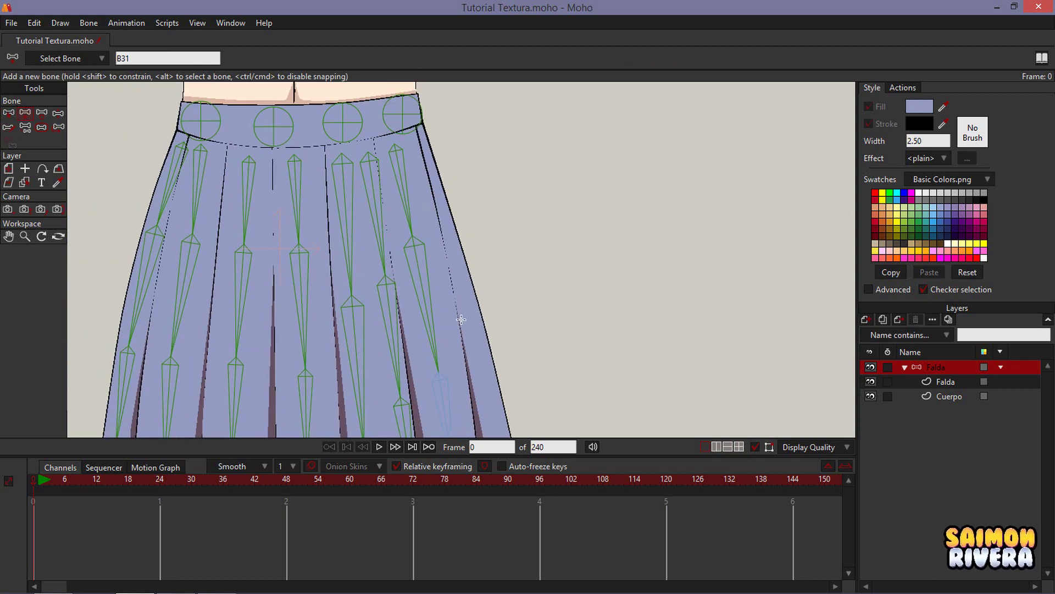
Build a four-bone chain down the skirt's right edge pleat, parented to the rightmost waistband pin.
{"action": "left_click", "coordinate": [7, 126]}
{"action": "left_click", "coordinate": [404, 113]}
{"action": "left_click", "coordinate": [24, 112]}
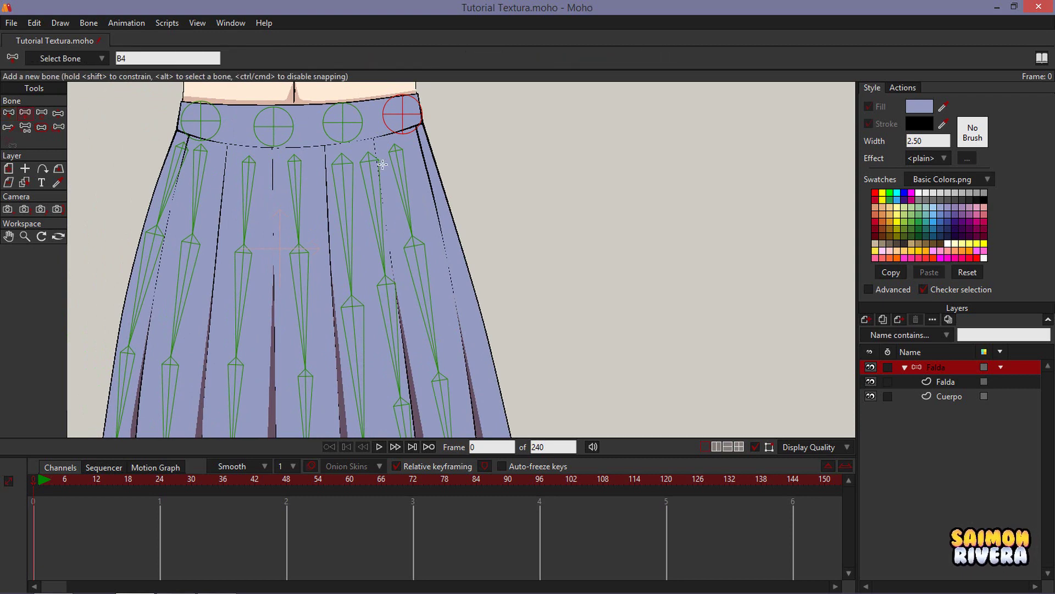
{"action": "left_click_drag", "start_coordinate": [421, 140], "coordinate": [447, 230]}
{"action": "left_click_drag", "start_coordinate": [447, 230], "coordinate": [477, 353]}
{"action": "mouse_move", "coordinate": [477, 353]}
{"action": "left_mouse_down"}
{"action": "mouse_move", "coordinate": [448, 212]}
{"action": "mouse_move", "coordinate": [476, 326]}
{"action": "left_mouse_up"}
{"action": "left_click_drag", "start_coordinate": [476, 326], "coordinate": [487, 403]}
{"action": "scroll", "coordinate": [496, 382], "scroll_direction": "down", "scroll_amount": 2}
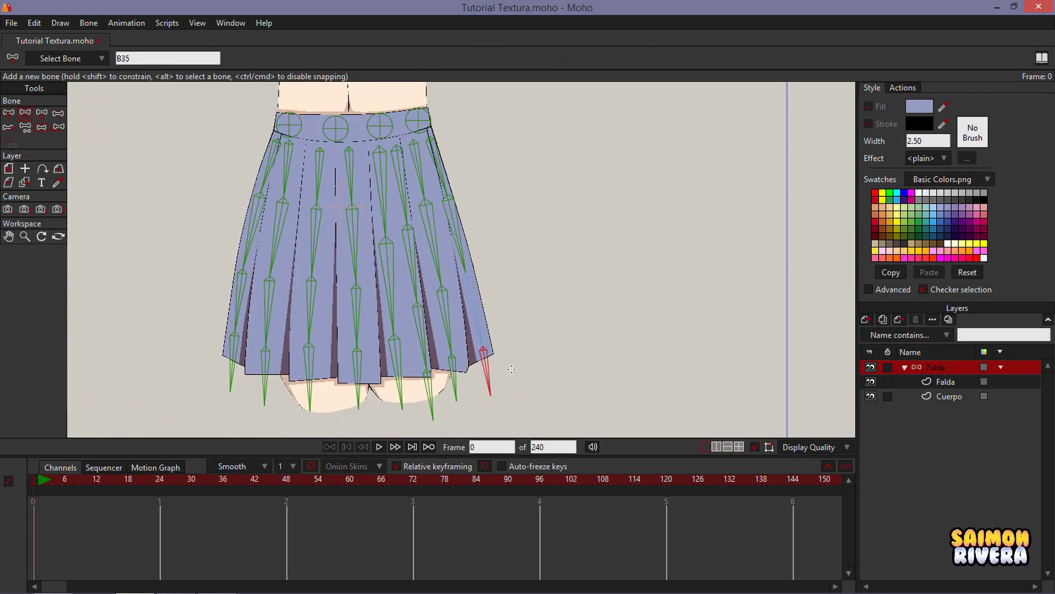
Reduce the strength of all skirt bones and waistband pins together to a bone strength of 0.2134.
{"action": "left_click", "coordinate": [14, 115]}
{"action": "scroll", "coordinate": [490, 258], "scroll_direction": "down", "scroll_amount": 2}
{"action": "left_click_drag", "start_coordinate": [491, 259], "coordinate": [507, 253]}
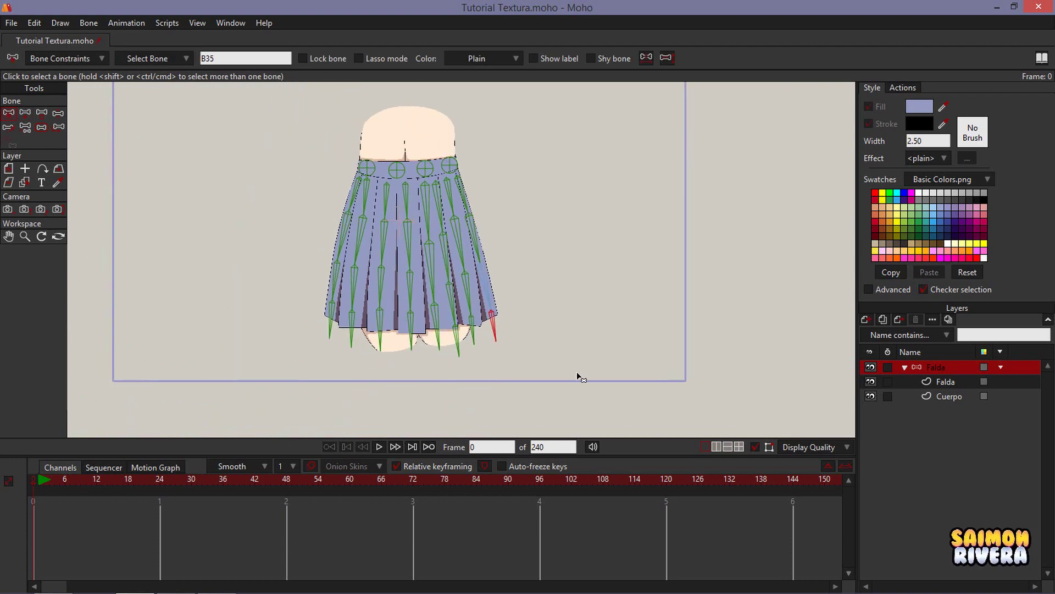
{"action": "left_click_drag", "start_coordinate": [577, 374], "coordinate": [259, 106]}
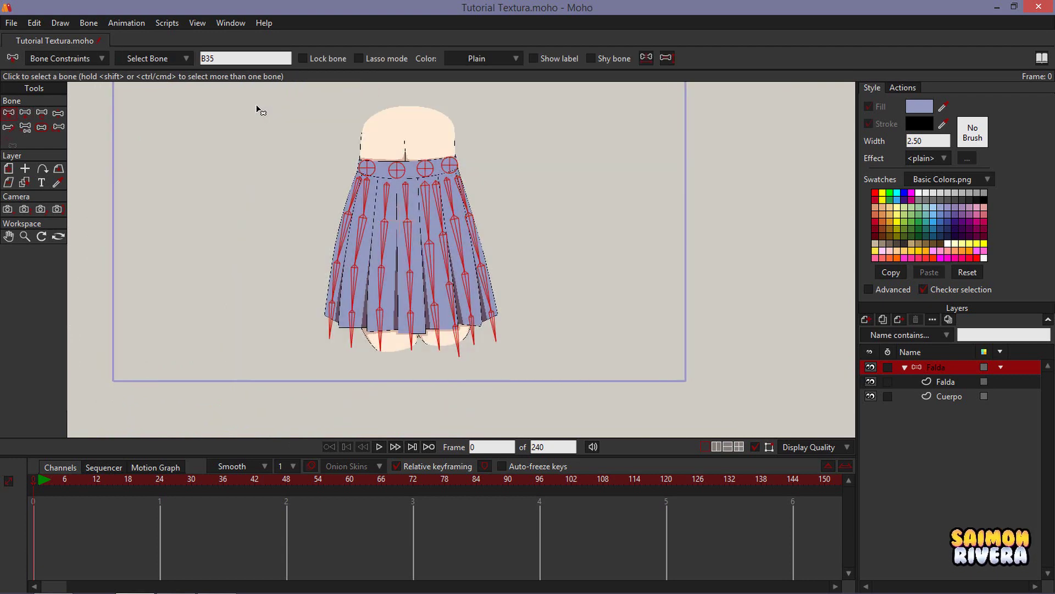
{"action": "left_click", "coordinate": [41, 129]}
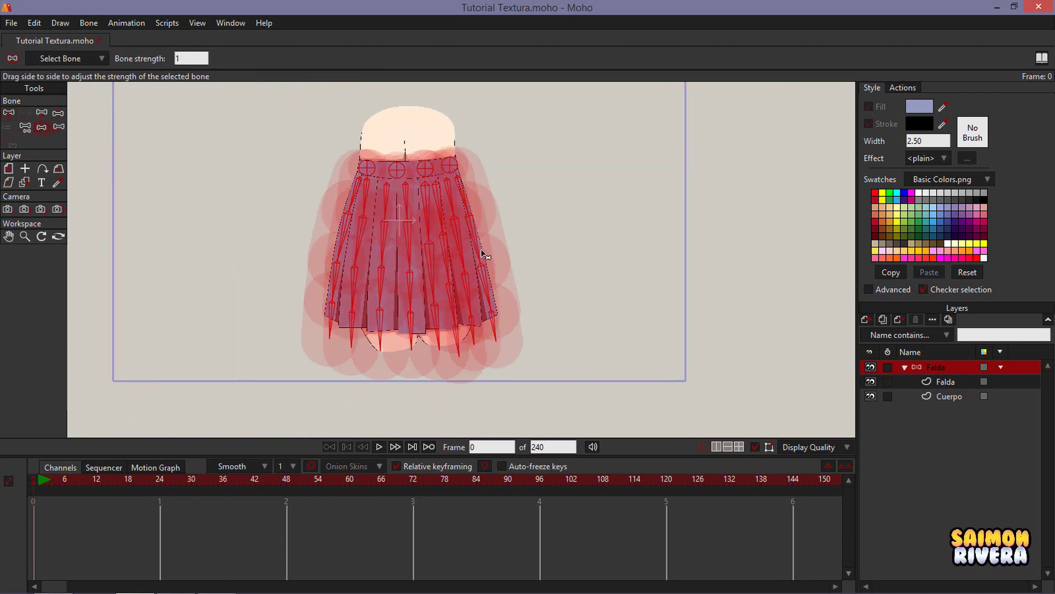
{"action": "scroll", "coordinate": [480, 248], "scroll_direction": "up", "scroll_amount": 5}
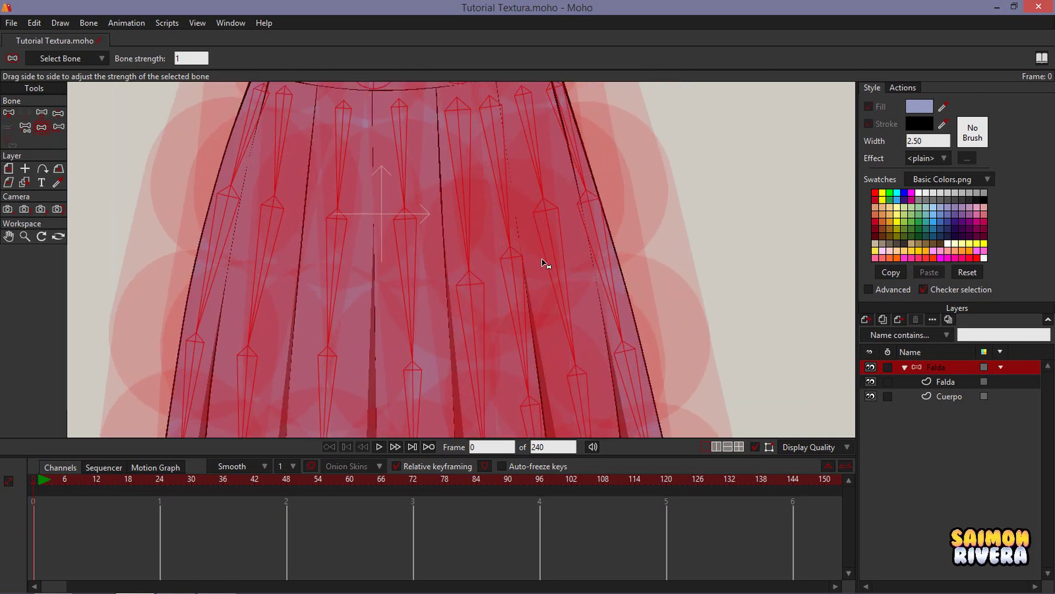
{"action": "left_click_drag", "start_coordinate": [509, 260], "coordinate": [484, 262]}
{"action": "scroll", "coordinate": [459, 258], "scroll_direction": "down", "scroll_amount": 4}
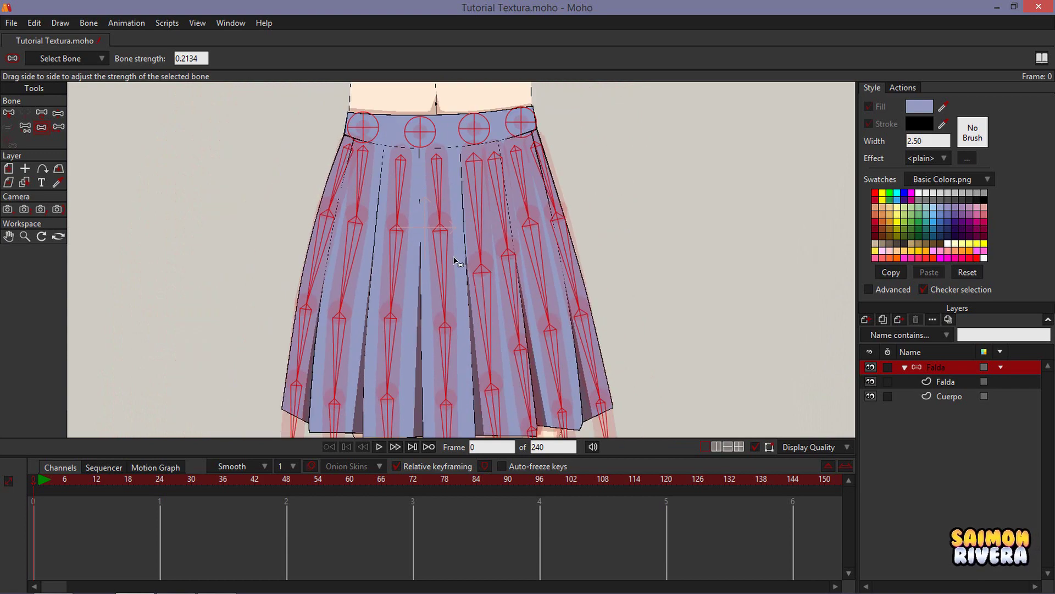
{"action": "scroll", "coordinate": [433, 278], "scroll_direction": "up", "scroll_amount": 3}
{"action": "left_click_drag", "start_coordinate": [454, 414], "coordinate": [448, 343]}
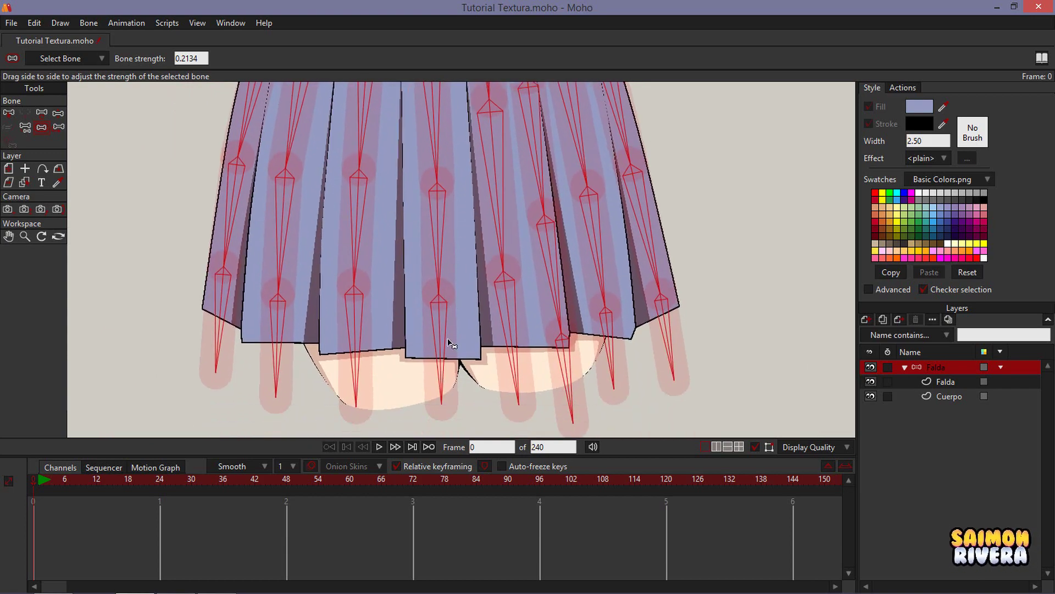
{"action": "left_click_drag", "start_coordinate": [445, 215], "coordinate": [441, 320]}
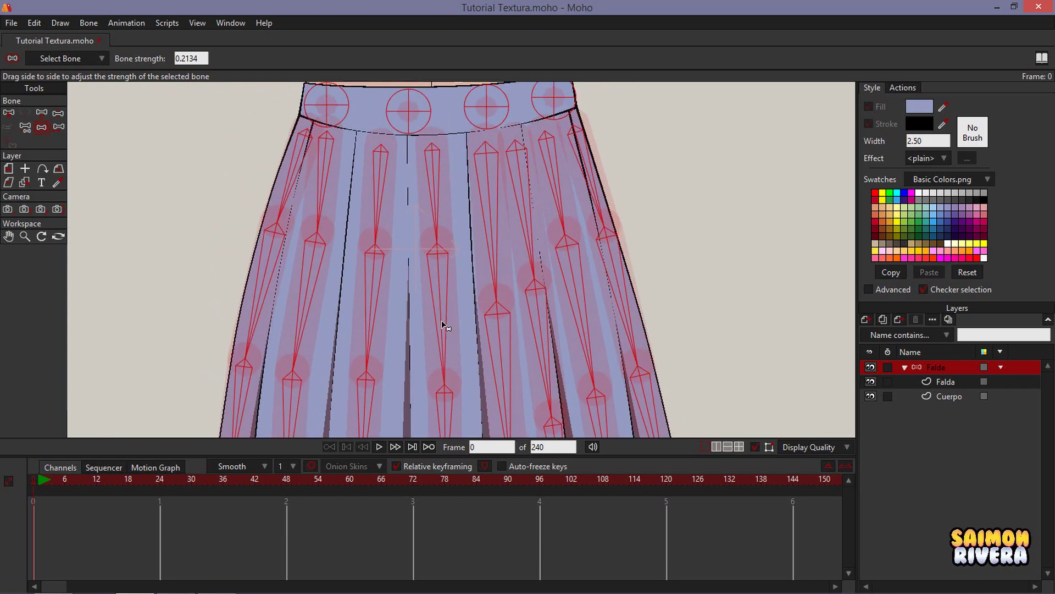
{"action": "left_click_drag", "start_coordinate": [443, 245], "coordinate": [451, 336]}
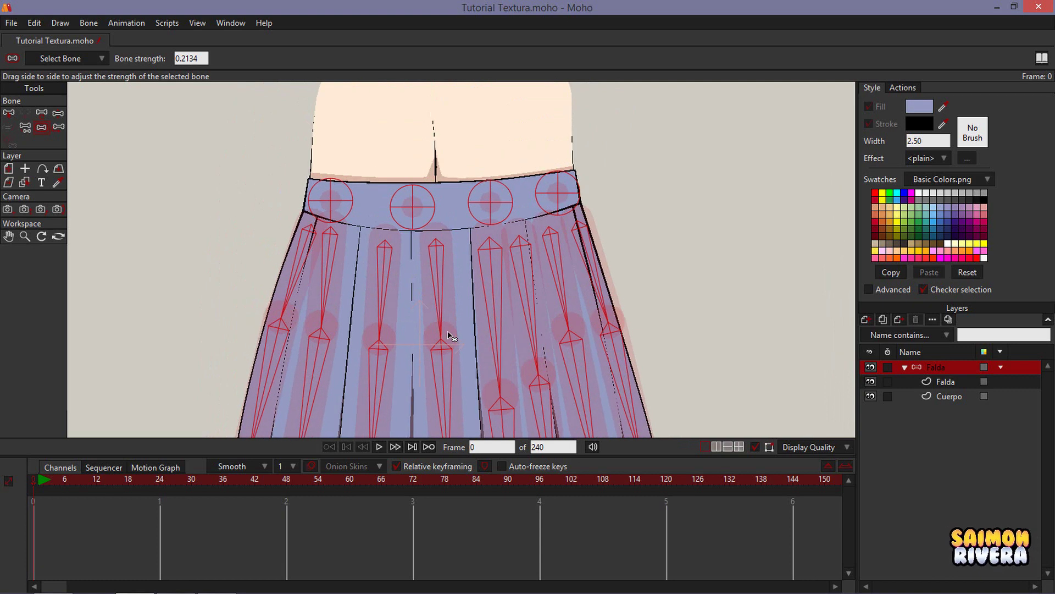
Enable angle constraints on the four waistband pins with minimum and maximum both at 0 degrees.
{"action": "left_click", "coordinate": [8, 113]}
{"action": "left_click_drag", "start_coordinate": [597, 210], "coordinate": [283, 184]}
{"action": "left_click_drag", "start_coordinate": [517, 253], "coordinate": [214, 181]}
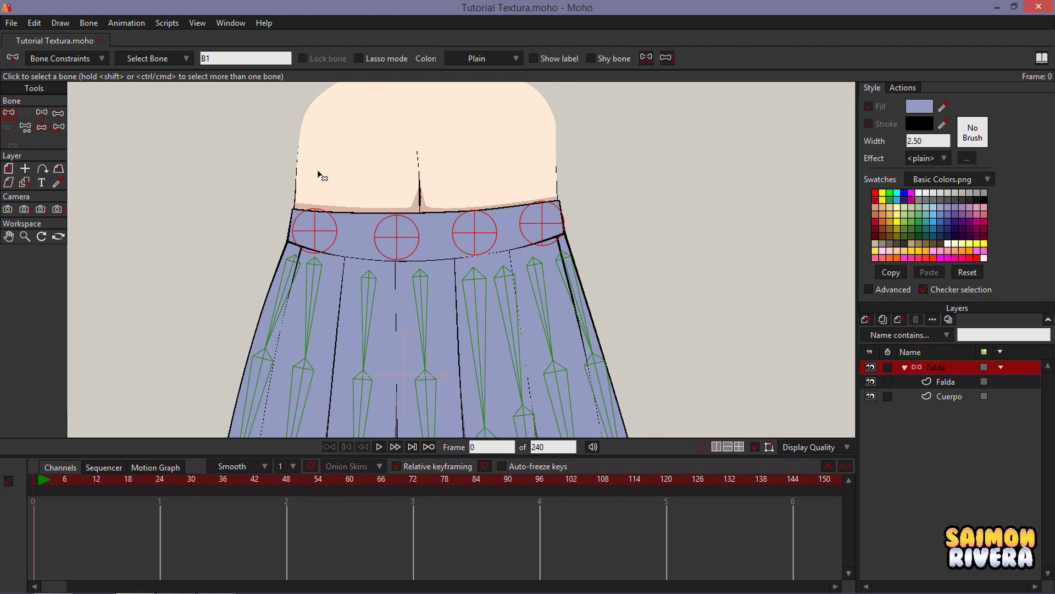
{"action": "left_click", "coordinate": [90, 58]}
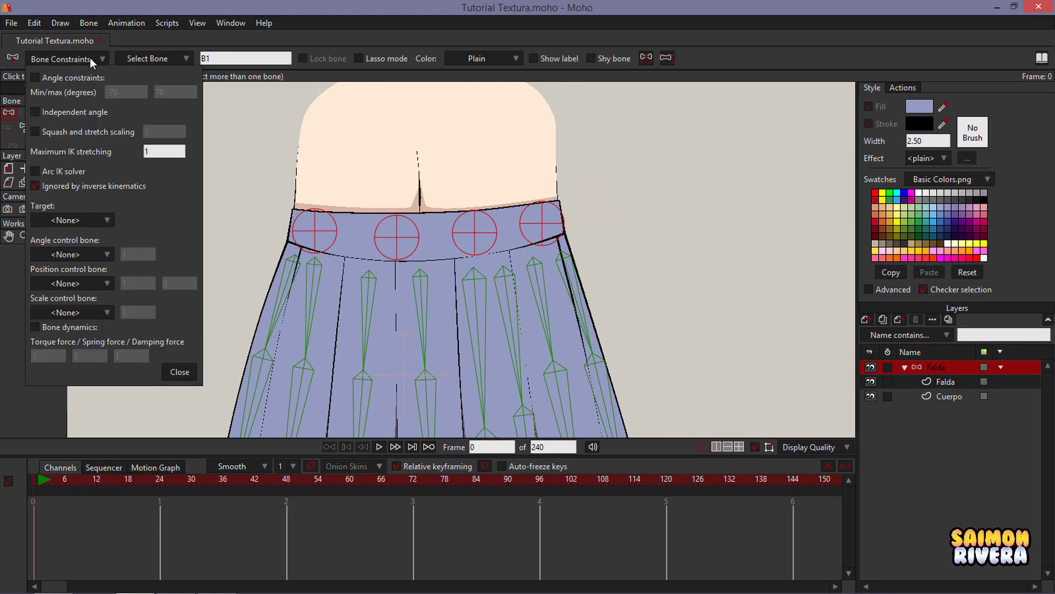
{"action": "left_click", "coordinate": [84, 76]}
{"action": "left_click", "coordinate": [119, 91]}
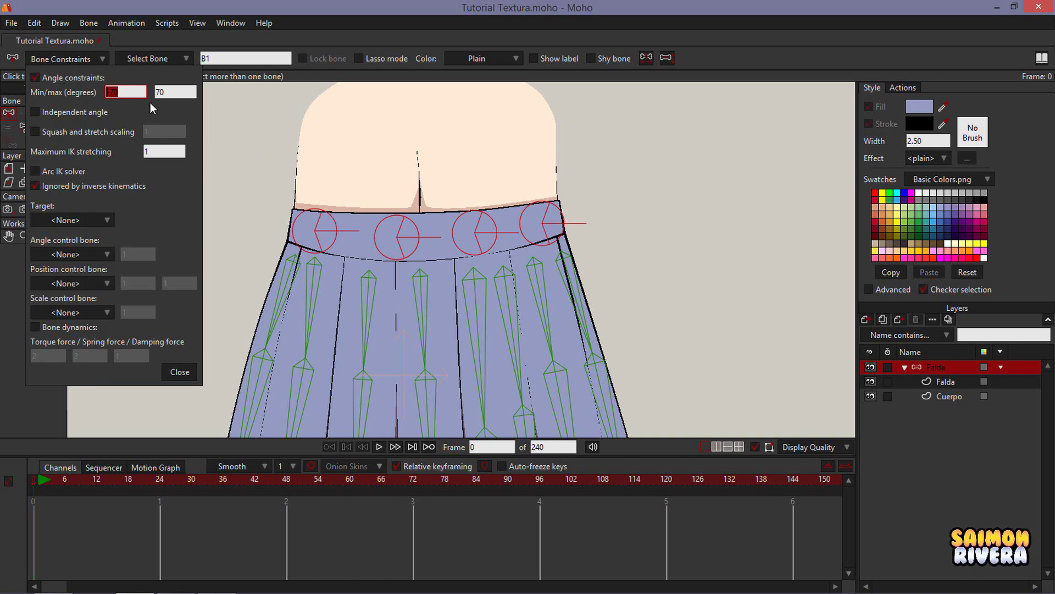
{"action": "type", "text": "0"}
{"action": "key", "text": "Tab"}
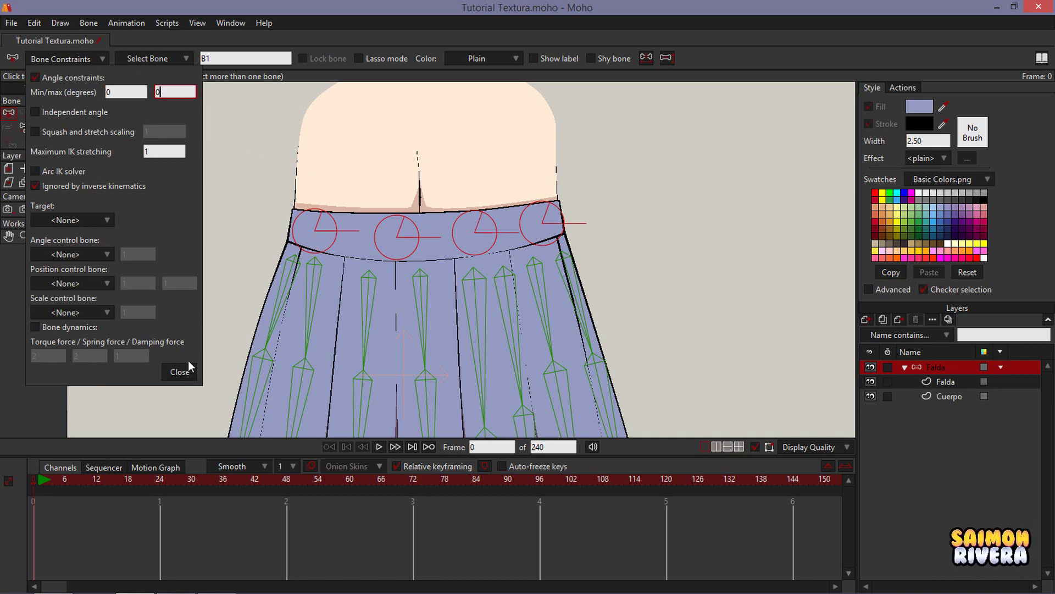
Enable bone dynamics on the four waistband pins with torque force 0 and spring force 0.
{"action": "left_click", "coordinate": [78, 328]}
{"action": "left_click", "coordinate": [33, 355]}
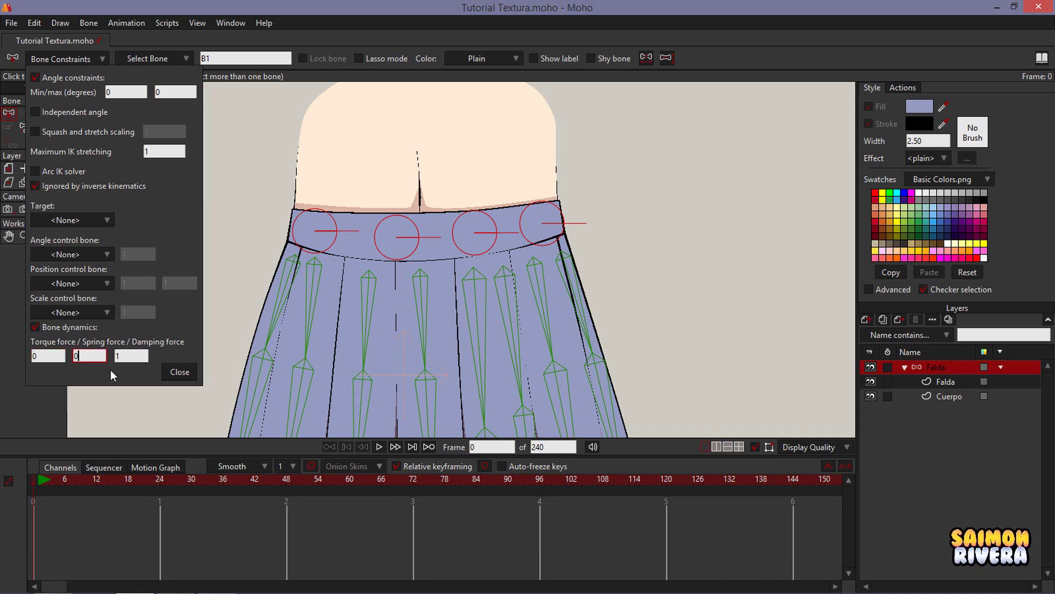
{"action": "key", "text": "Tab"}
{"action": "left_click", "coordinate": [188, 372]}
Enable angle constraints of 0 to 0 degrees on the top bone of every pleat chain.
{"action": "left_click_drag", "start_coordinate": [511, 280], "coordinate": [211, 254]}
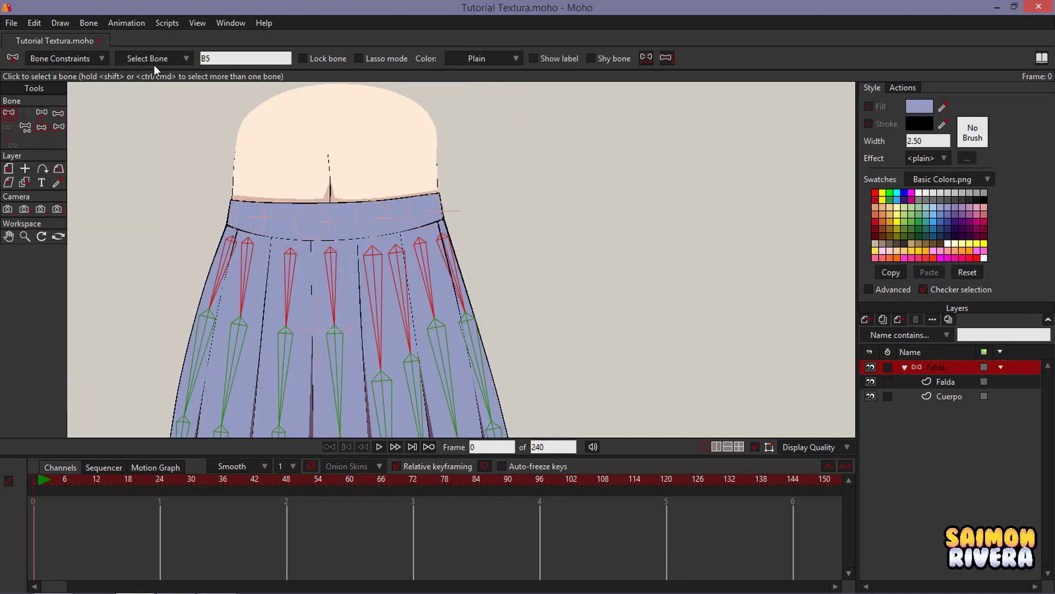
{"action": "left_click", "coordinate": [102, 59]}
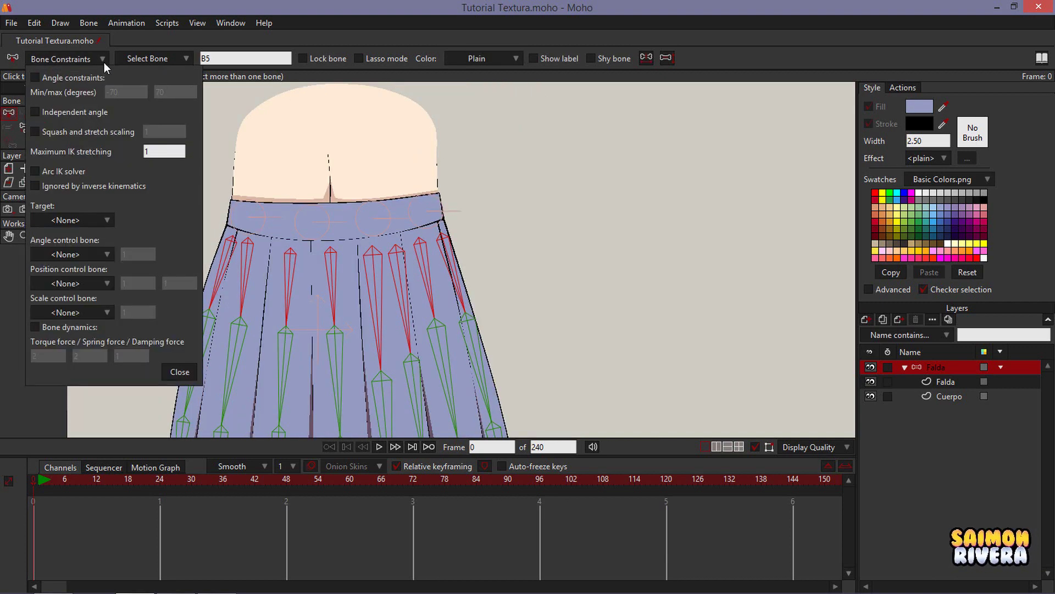
{"action": "left_click", "coordinate": [87, 77]}
{"action": "left_click", "coordinate": [111, 92]}
{"action": "type", "text": "0"}
{"action": "key", "text": "Tab"}
{"action": "type", "text": "0"}
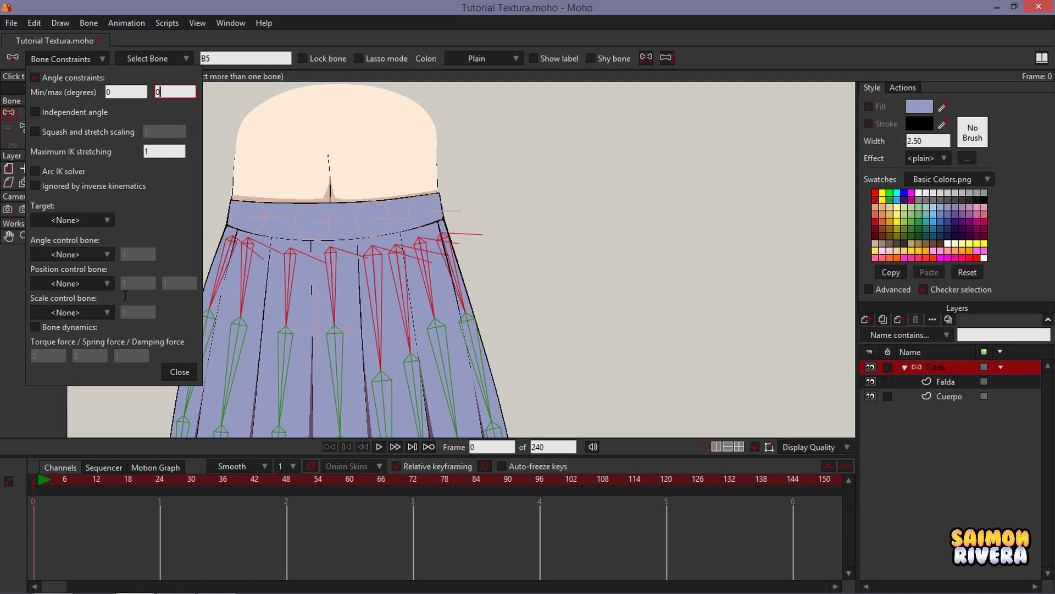
Enable bone dynamics on the top pleat bones with torque, spring and damping forces all set to 0.
{"action": "left_click", "coordinate": [60, 327]}
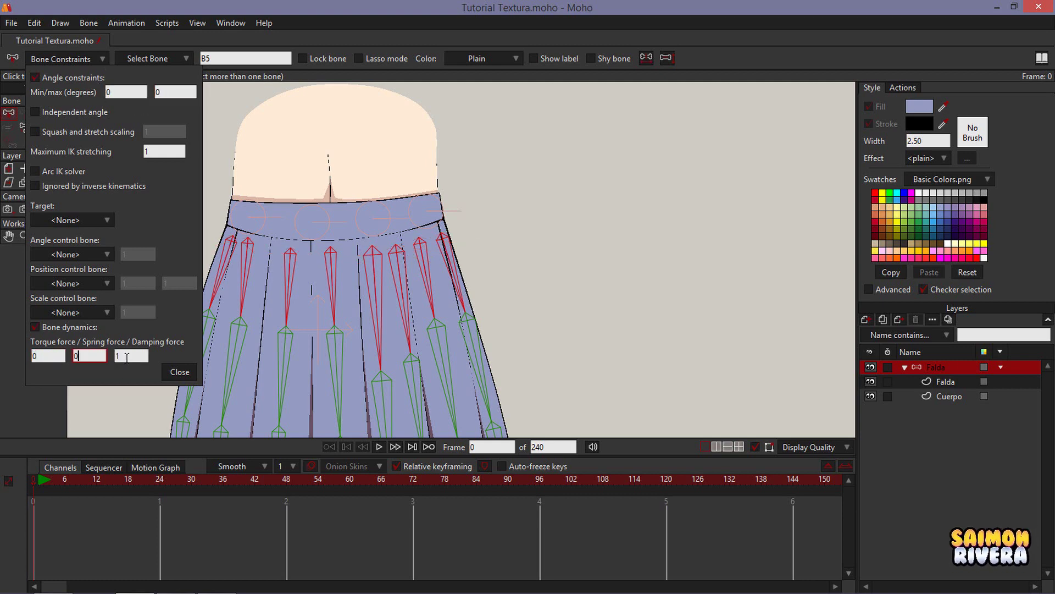
{"action": "left_click", "coordinate": [179, 373]}
{"action": "scroll", "coordinate": [484, 207], "scroll_direction": "down", "scroll_amount": 3}
{"action": "scroll", "coordinate": [483, 208], "scroll_direction": "up", "scroll_amount": 5}
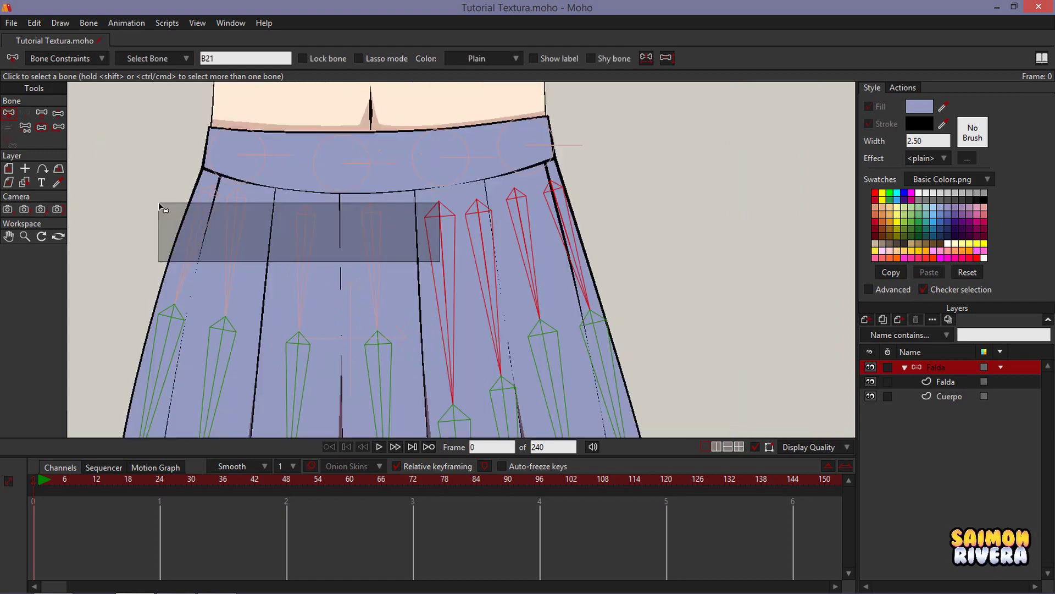
{"action": "scroll", "coordinate": [368, 249], "scroll_direction": "down", "scroll_amount": 1}
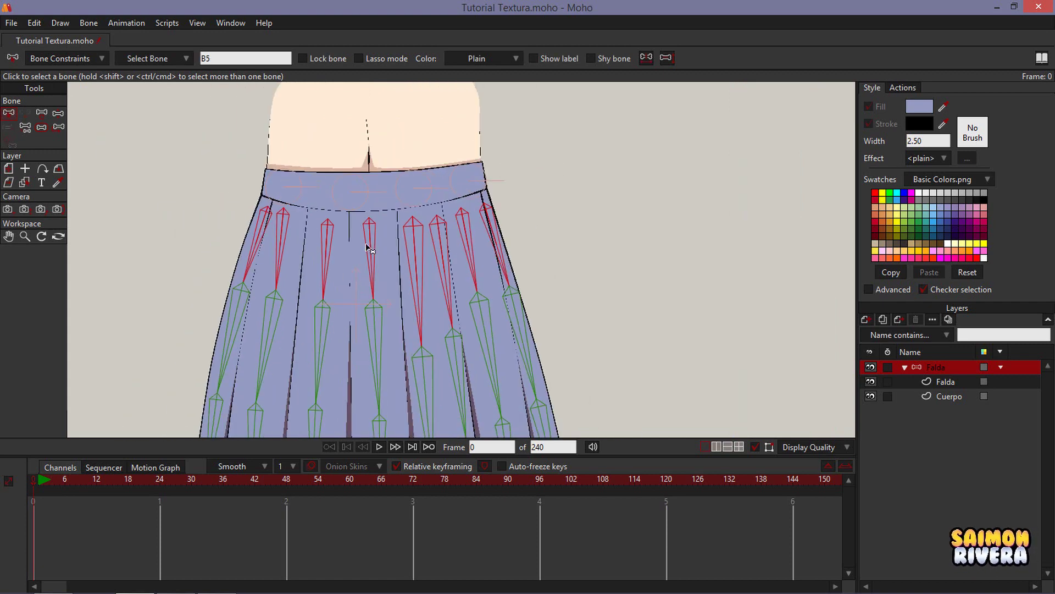
{"action": "scroll", "coordinate": [454, 190], "scroll_direction": "up", "scroll_amount": 2}
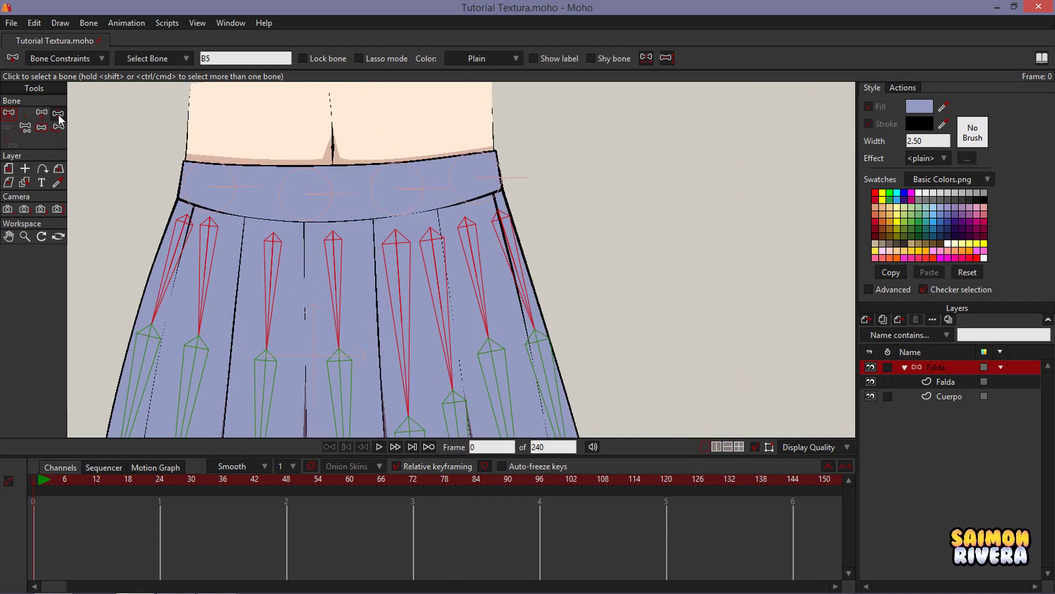
Inspect the bones' strength areas and test the rig by manipulating the skirt's right edge chain.
{"action": "left_click", "coordinate": [58, 114]}
{"action": "left_click", "coordinate": [42, 127]}
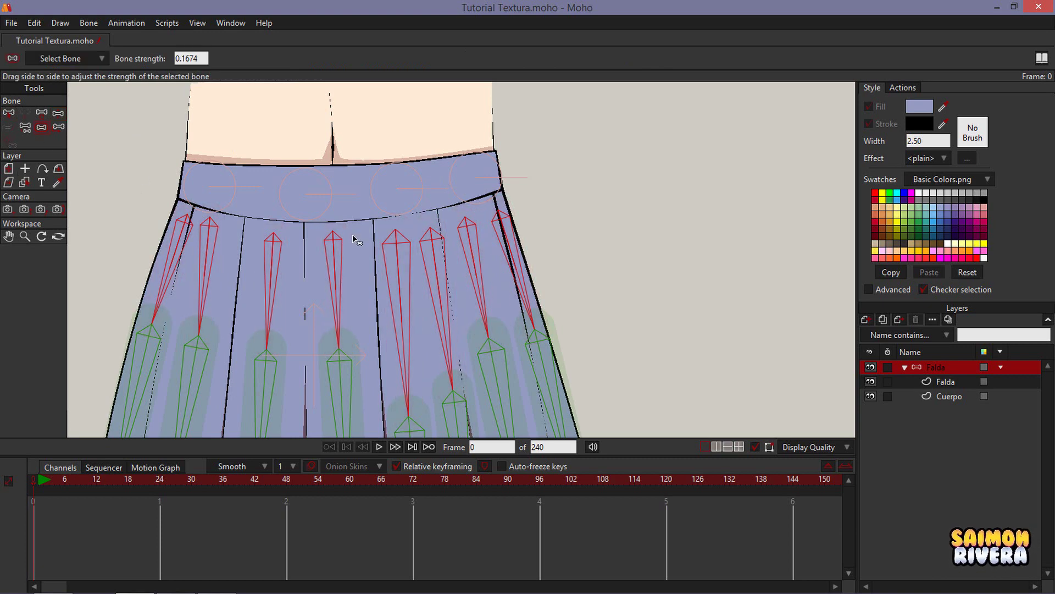
{"action": "left_click", "coordinate": [58, 112]}
{"action": "scroll", "coordinate": [455, 246], "scroll_direction": "down", "scroll_amount": 2}
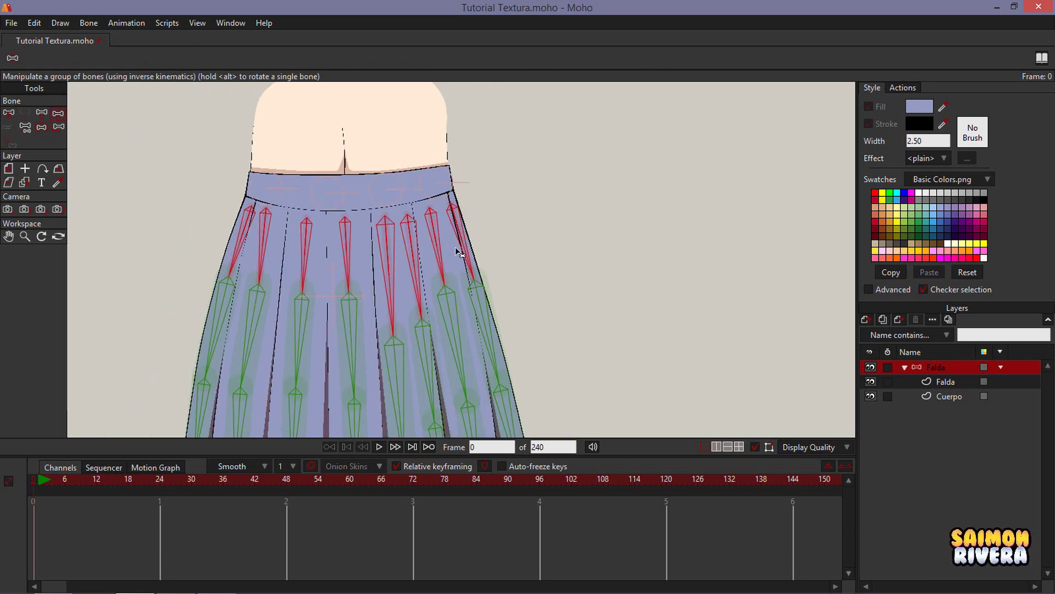
{"action": "mouse_move", "coordinate": [511, 290]}
{"action": "left_mouse_down"}
{"action": "mouse_move", "coordinate": [486, 303]}
{"action": "mouse_move", "coordinate": [512, 292]}
{"action": "left_mouse_up"}
Reselect the top bone of every pleat chain and review their bone constraints.
{"action": "left_click", "coordinate": [8, 113]}
{"action": "left_click_drag", "start_coordinate": [520, 202], "coordinate": [226, 215]}
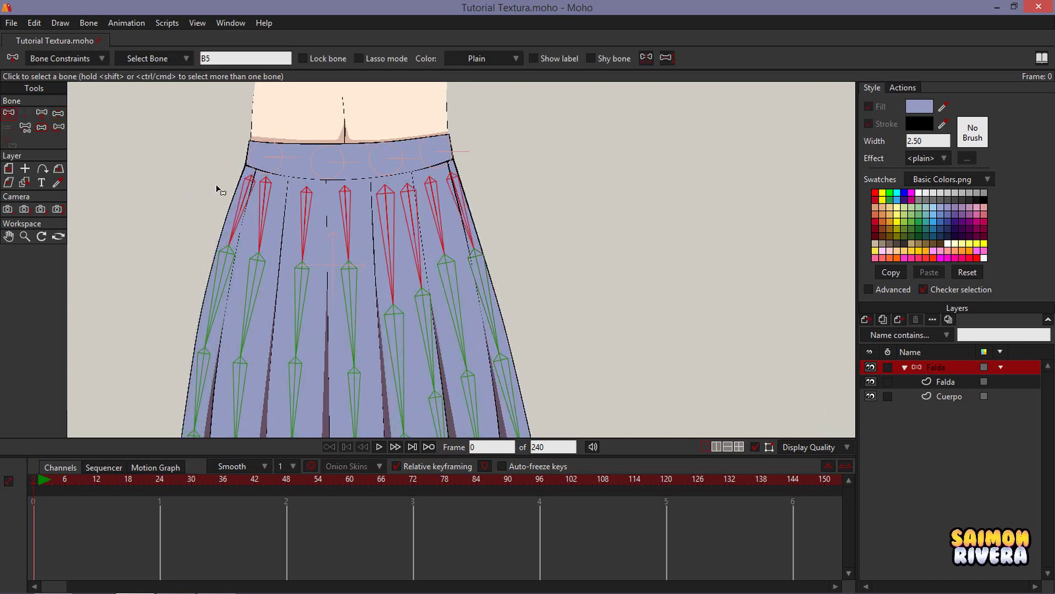
{"action": "left_click", "coordinate": [85, 58]}
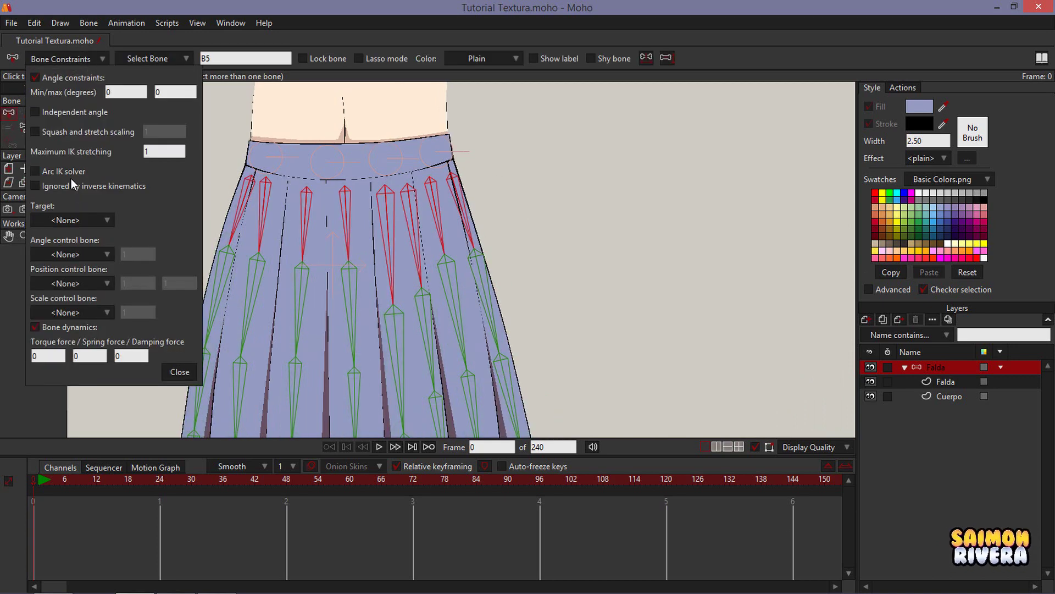
{"action": "left_click", "coordinate": [189, 377]}
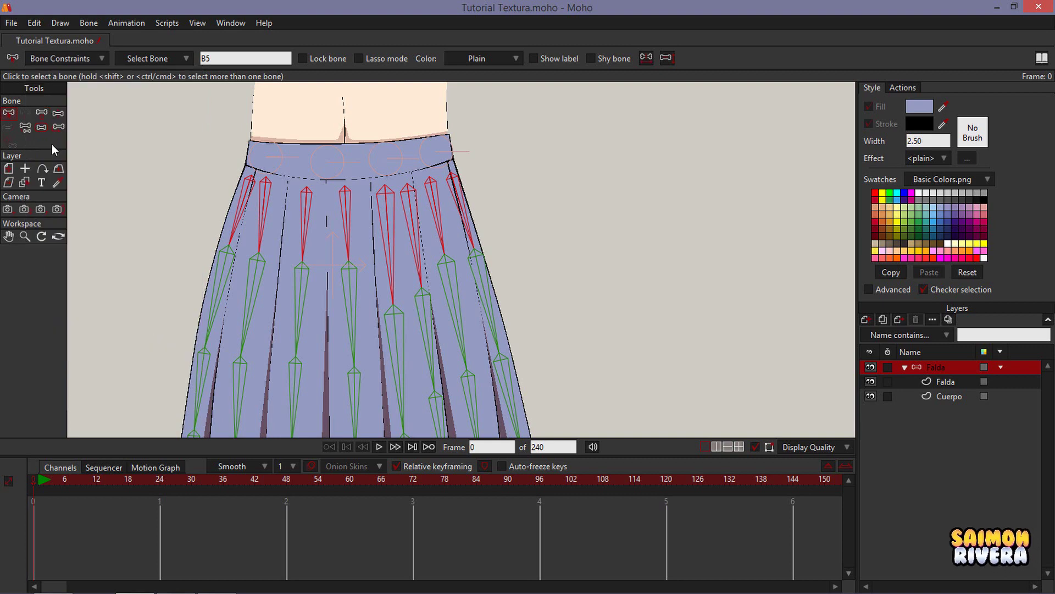
Test posing the right edge chain, undo the pose, and check the bones' parent links.
{"action": "left_click", "coordinate": [57, 114]}
{"action": "mouse_move", "coordinate": [493, 295]}
{"action": "left_mouse_down"}
{"action": "mouse_move", "coordinate": [508, 285]}
{"action": "mouse_move", "coordinate": [495, 296]}
{"action": "mouse_move", "coordinate": [508, 307]}
{"action": "left_mouse_up"}
{"action": "key", "text": "ctrl+z"}
{"action": "left_click_drag", "start_coordinate": [474, 232], "coordinate": [492, 286]}
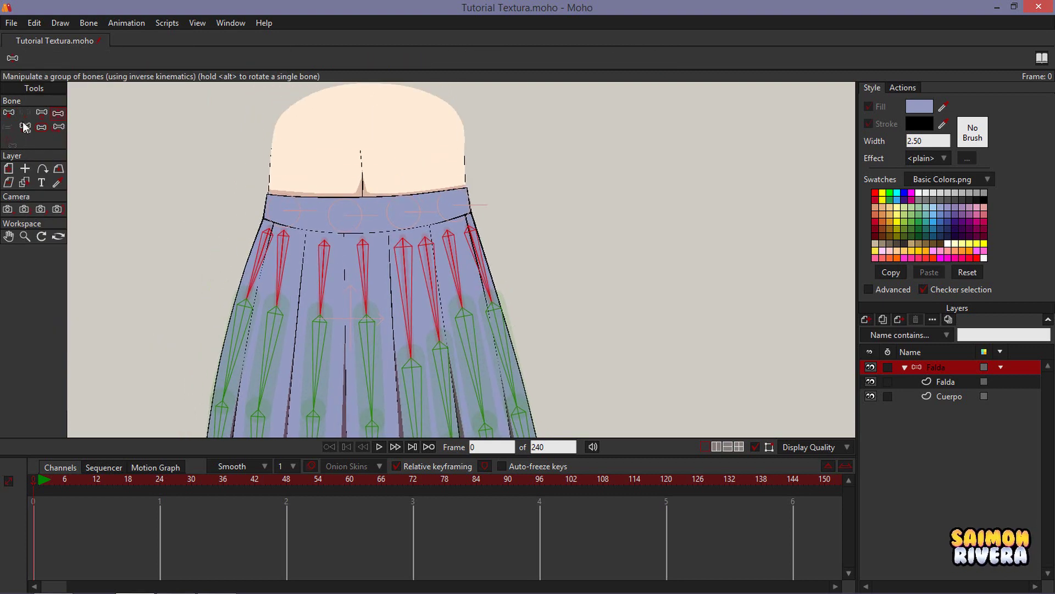
{"action": "left_click", "coordinate": [28, 130]}
{"action": "scroll", "coordinate": [536, 245], "scroll_direction": "up", "scroll_amount": 3}
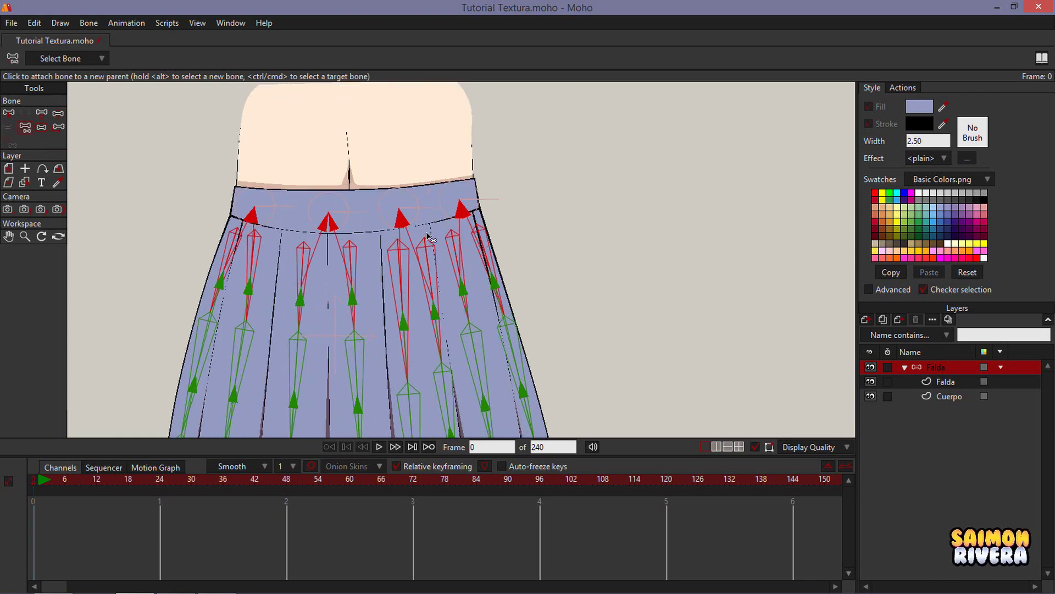
Try to add a pin bone at the lower left corner of the skirt's waistband.
{"action": "left_click", "coordinate": [22, 114]}
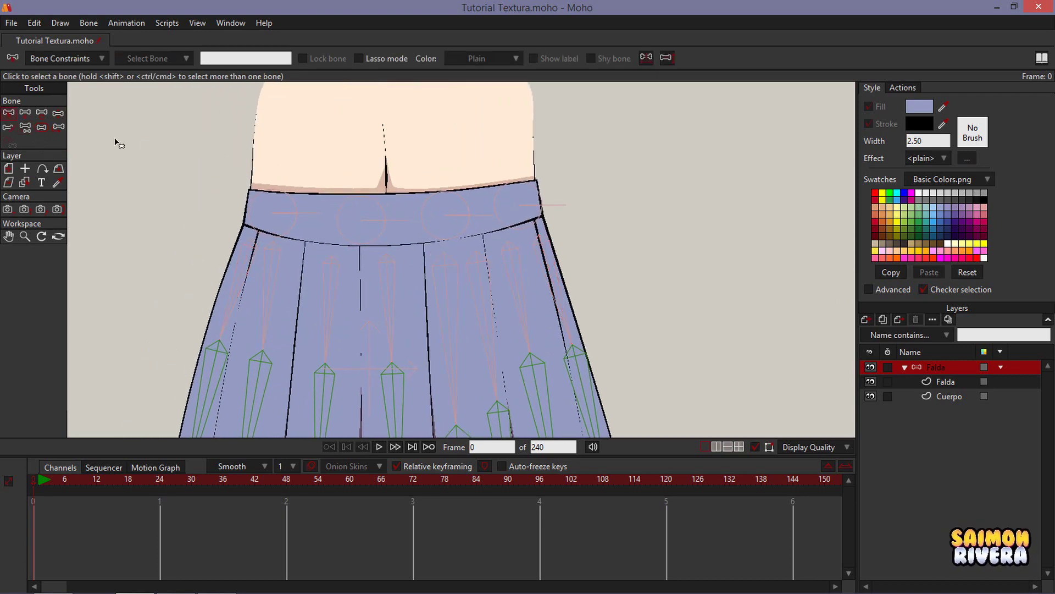
{"action": "left_click", "coordinate": [41, 113]}
{"action": "scroll", "coordinate": [290, 273], "scroll_direction": "up", "scroll_amount": 3}
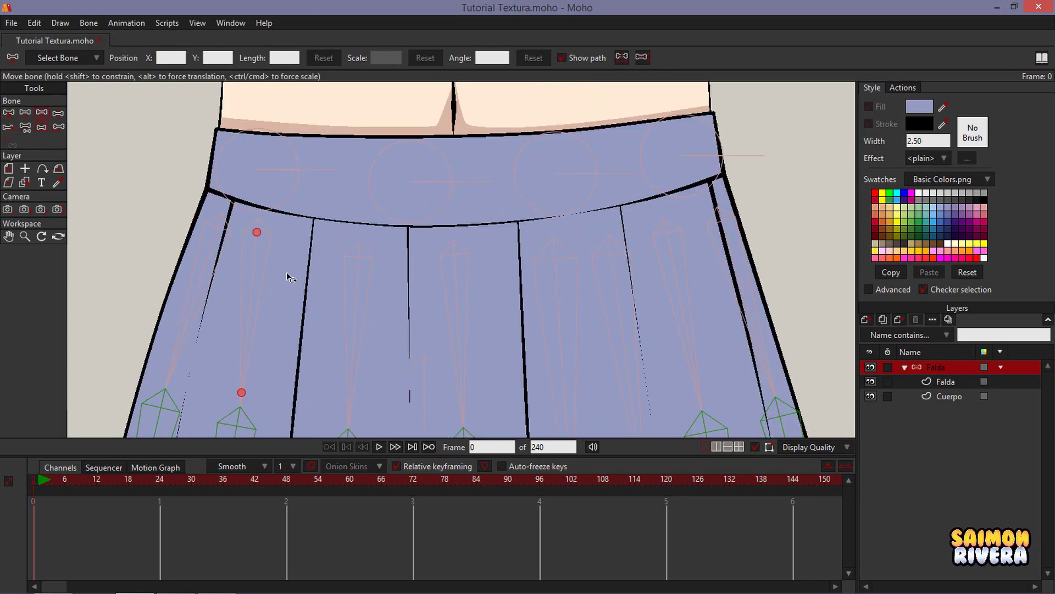
{"action": "left_click", "coordinate": [25, 113]}
{"action": "scroll", "coordinate": [291, 240], "scroll_direction": "up", "scroll_amount": 2}
{"action": "left_click", "coordinate": [215, 207]}
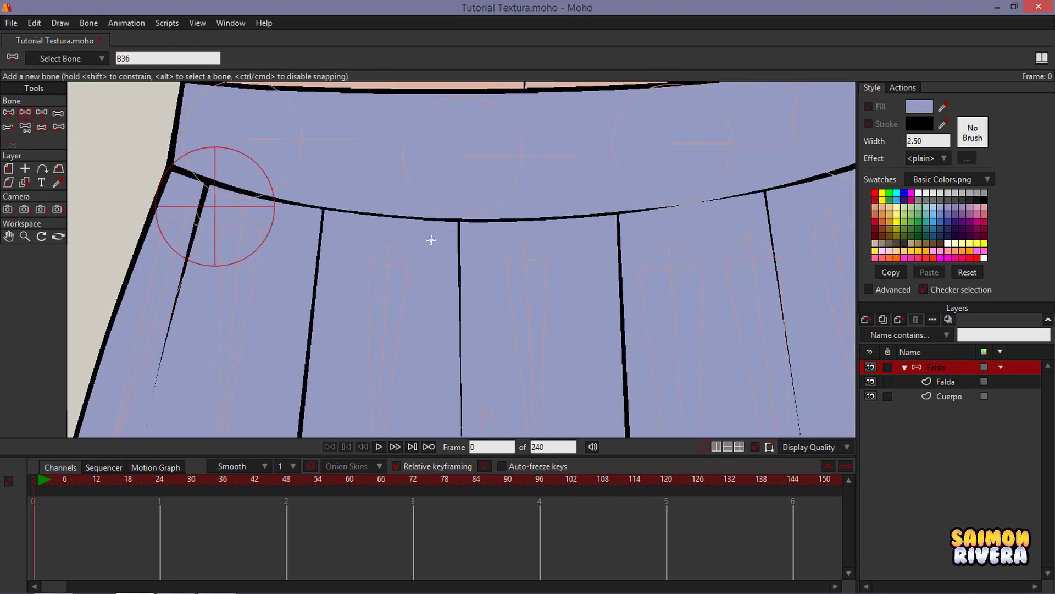
{"action": "left_click", "coordinate": [463, 235]}
{"action": "mouse_move", "coordinate": [531, 239]}
{"action": "left_mouse_down"}
{"action": "mouse_move", "coordinate": [388, 256]}
{"action": "mouse_move", "coordinate": [547, 238]}
{"action": "left_mouse_up"}
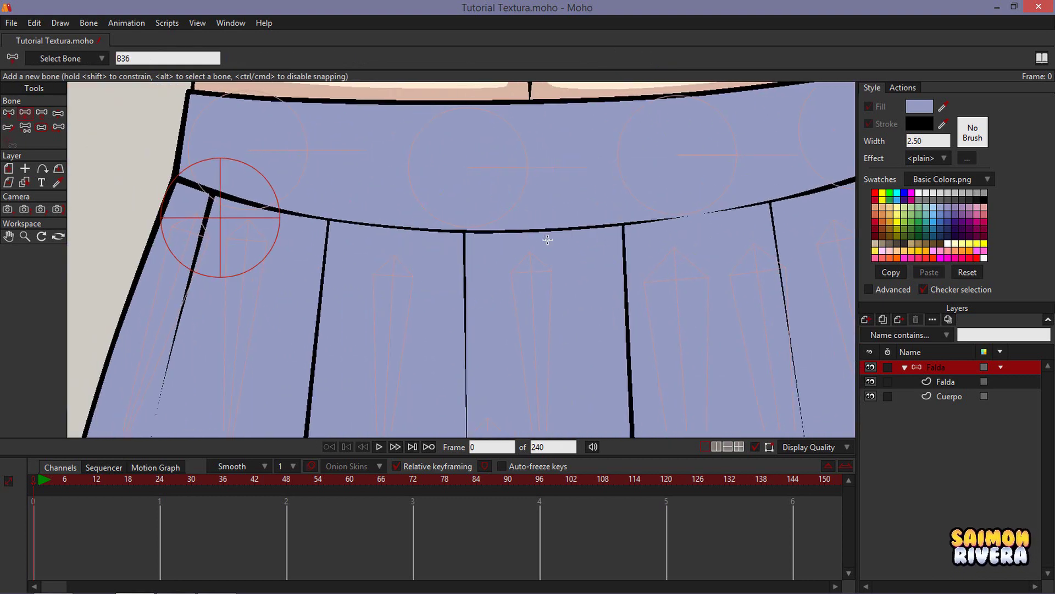
{"action": "left_click", "coordinate": [9, 114]}
{"action": "scroll", "coordinate": [447, 154], "scroll_direction": "down", "scroll_amount": 5}
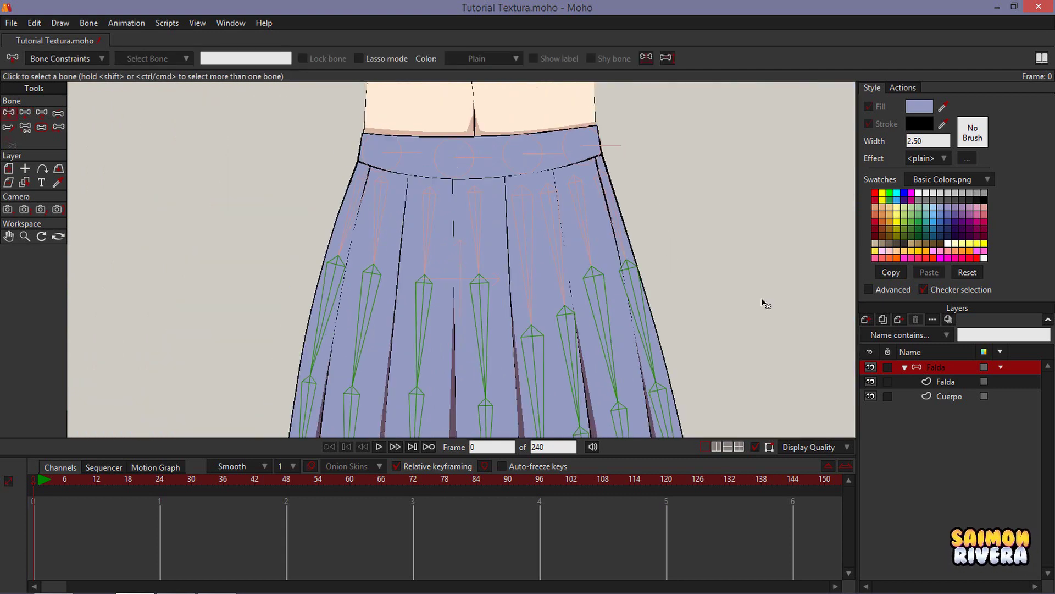
Look through the Cuerpo and Falda layers, collapse the Falda group, and test manipulating the skirt's two edge chains.
{"action": "left_click", "coordinate": [952, 395]}
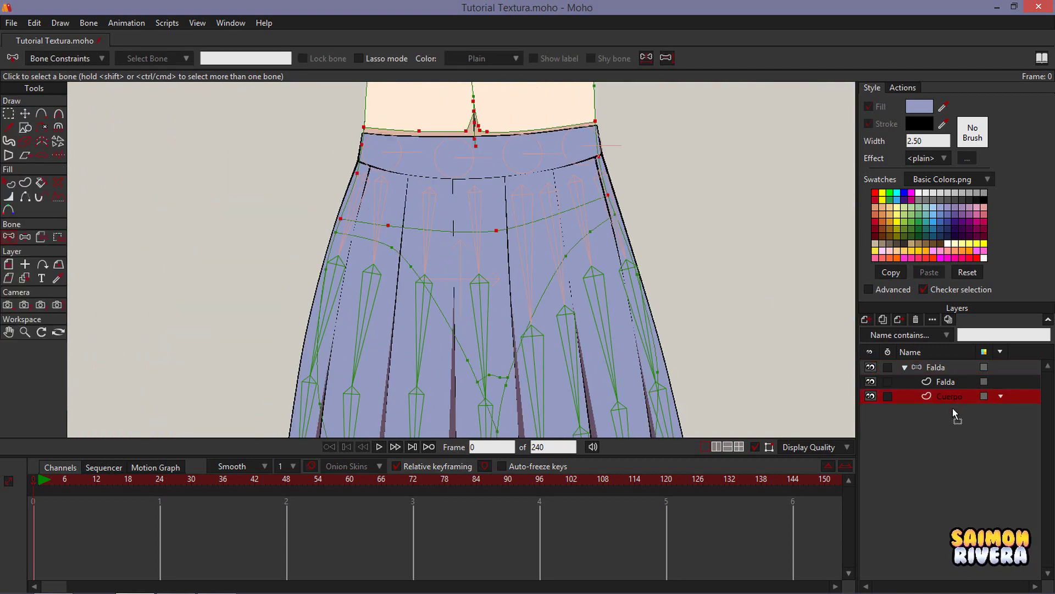
{"action": "left_click", "coordinate": [934, 382]}
{"action": "left_click", "coordinate": [905, 367]}
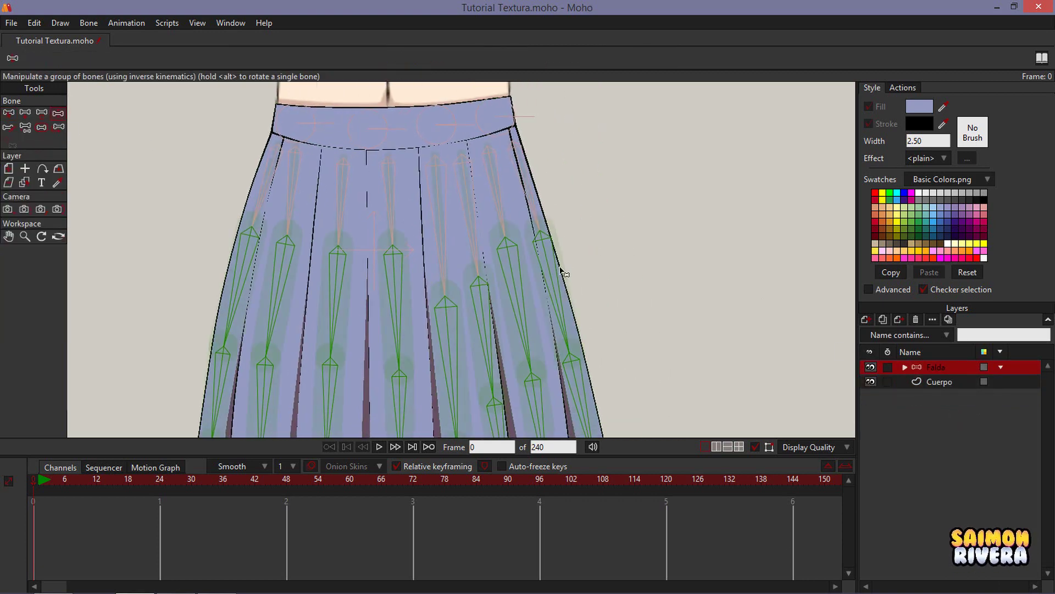
{"action": "left_click_drag", "start_coordinate": [559, 266], "coordinate": [589, 282]}
{"action": "left_click_drag", "start_coordinate": [267, 265], "coordinate": [274, 277]}
Check the bone selection on the right pleats, test posing the lower part of the right edge chain, and undo the pose.
{"action": "left_click", "coordinate": [8, 113]}
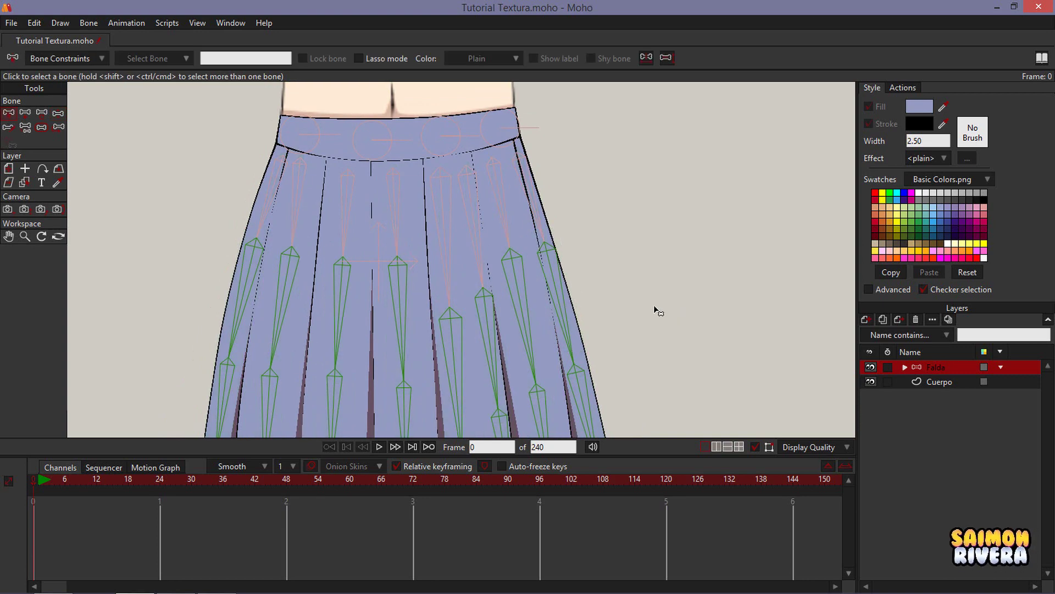
{"action": "left_click_drag", "start_coordinate": [655, 308], "coordinate": [434, 338]}
{"action": "left_click", "coordinate": [57, 114]}
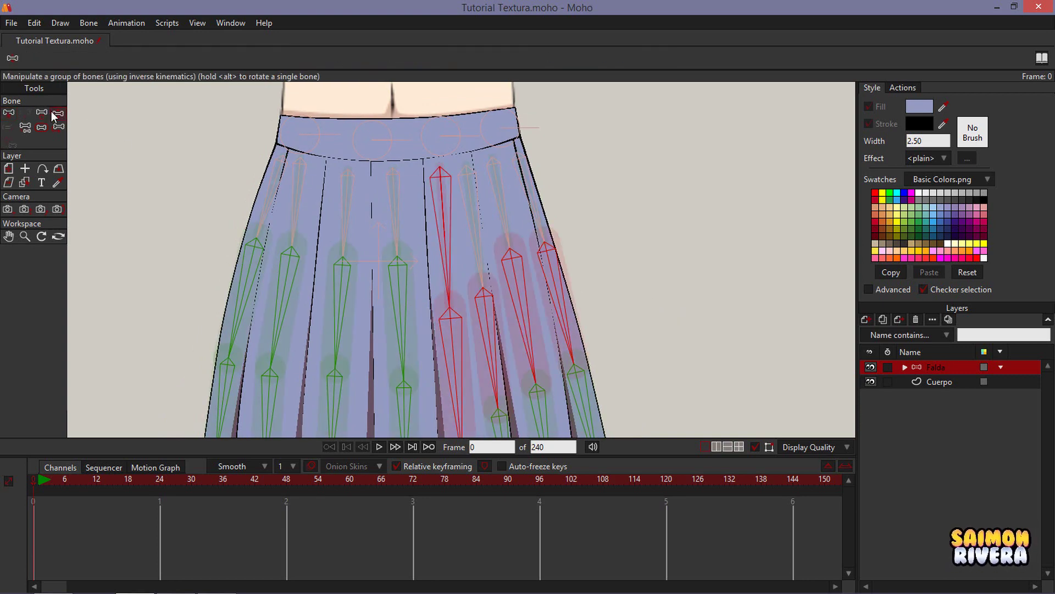
{"action": "left_click", "coordinate": [13, 112]}
{"action": "left_click", "coordinate": [76, 124]}
{"action": "left_click", "coordinate": [59, 114]}
{"action": "scroll", "coordinate": [435, 220], "scroll_direction": "down", "scroll_amount": 2}
{"action": "left_click_drag", "start_coordinate": [536, 350], "coordinate": [589, 337]}
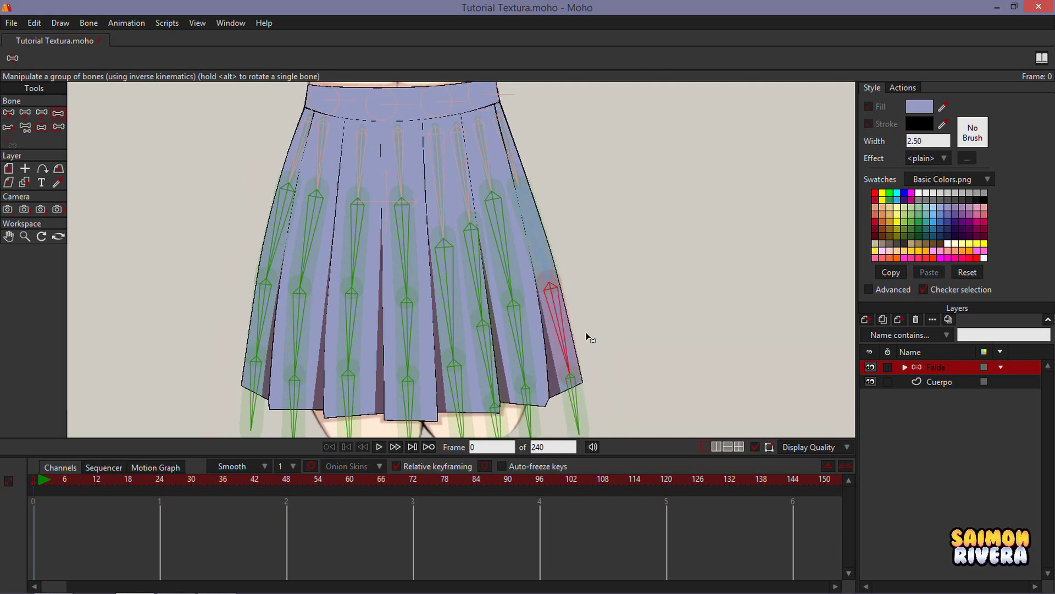
{"action": "key", "text": "ctrl+z"}
Enable angle constraints on the second bone of every pleat chain, with a minimum of -15 and a maximum of 15 degrees.
{"action": "left_click", "coordinate": [7, 111]}
{"action": "left_click_drag", "start_coordinate": [560, 227], "coordinate": [568, 256]}
{"action": "left_click_drag", "start_coordinate": [604, 292], "coordinate": [292, 265]}
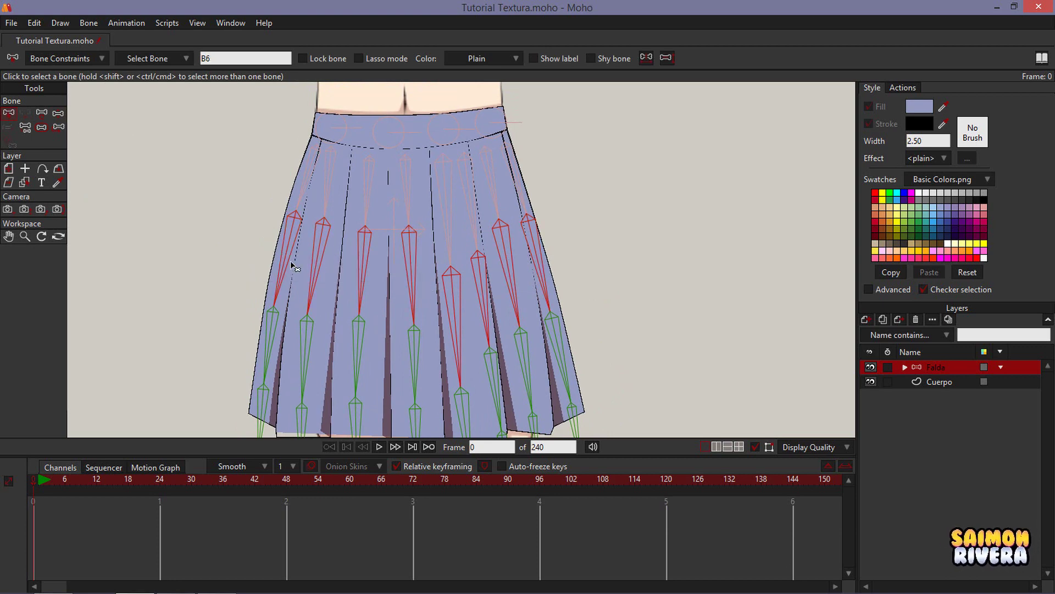
{"action": "scroll", "coordinate": [465, 243], "scroll_direction": "up", "scroll_amount": 2}
{"action": "left_click", "coordinate": [48, 61]}
{"action": "left_click", "coordinate": [36, 78]}
{"action": "double_click", "coordinate": [125, 93]}
{"action": "type", "text": "-1"}
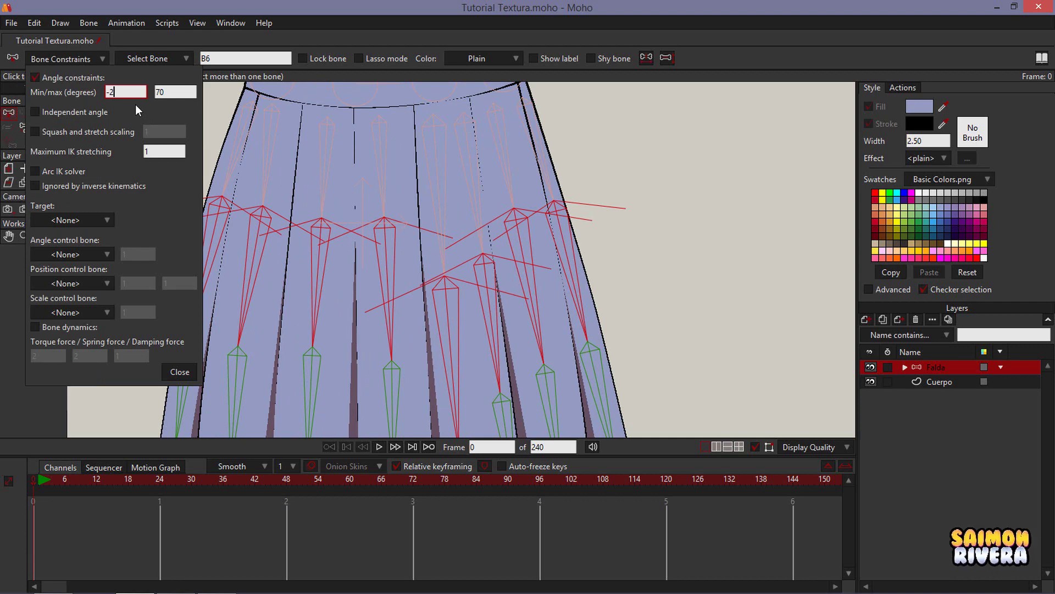
{"action": "type", "text": "2"}
{"action": "key", "text": "Tab"}
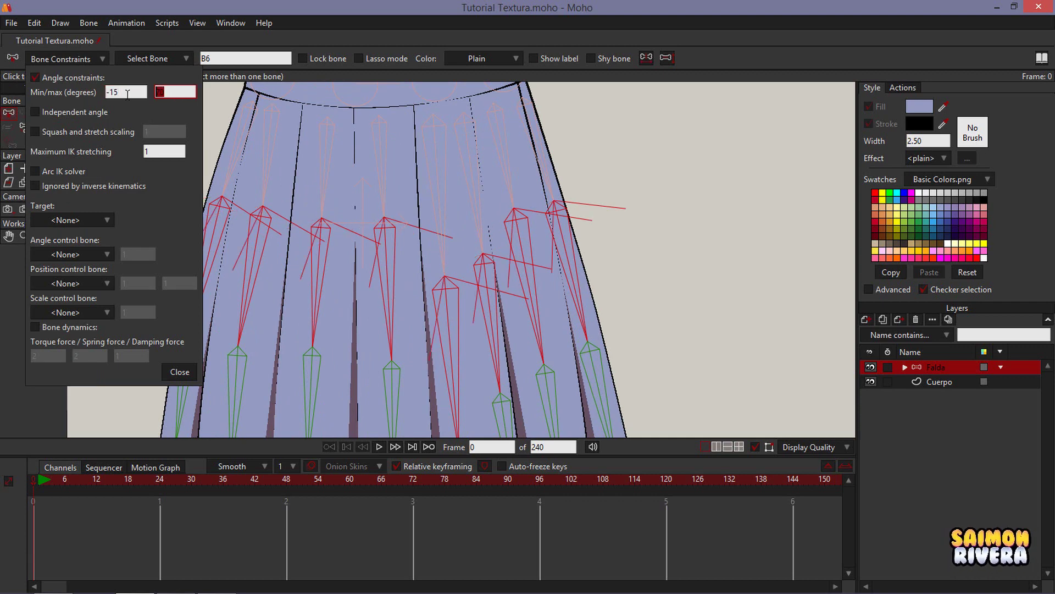
{"action": "type", "text": "15"}
{"action": "key", "text": "Return"}
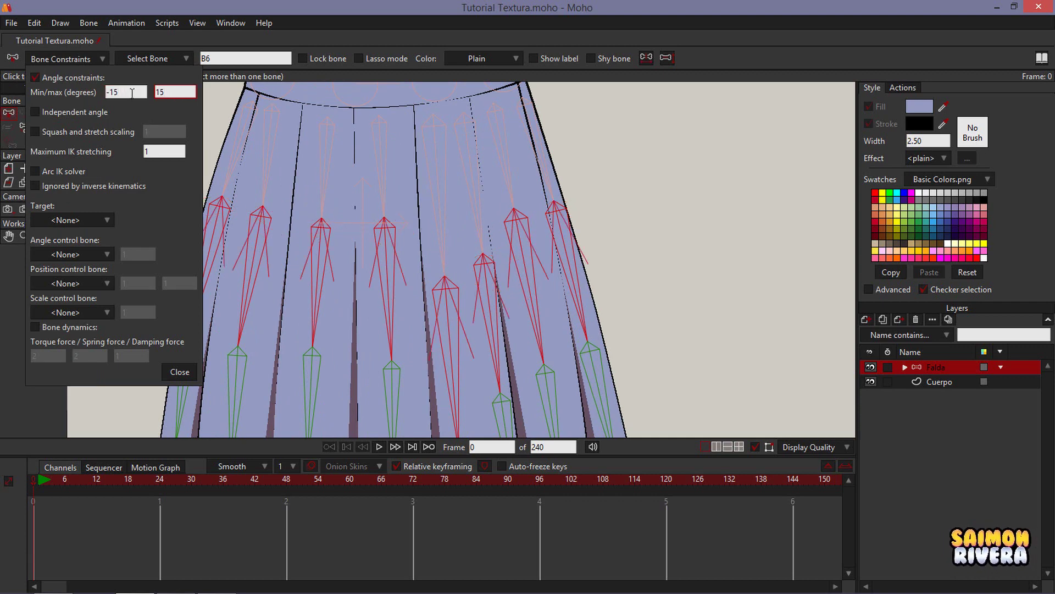
{"action": "left_click", "coordinate": [190, 372]}
Test the angle limits by swinging the skirt's edge chains on both sides, and return the skirt to its rest pose.
{"action": "key", "text": "z"}
{"action": "left_click", "coordinate": [584, 280]}
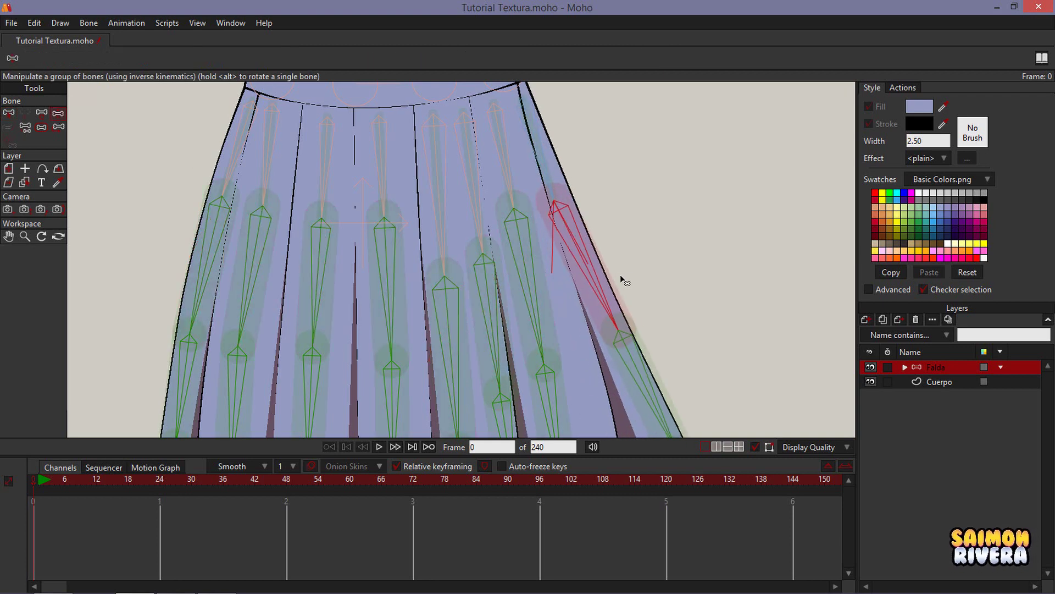
{"action": "scroll", "coordinate": [632, 264], "scroll_direction": "up", "scroll_amount": 3}
{"action": "left_click_drag", "start_coordinate": [572, 375], "coordinate": [649, 362]}
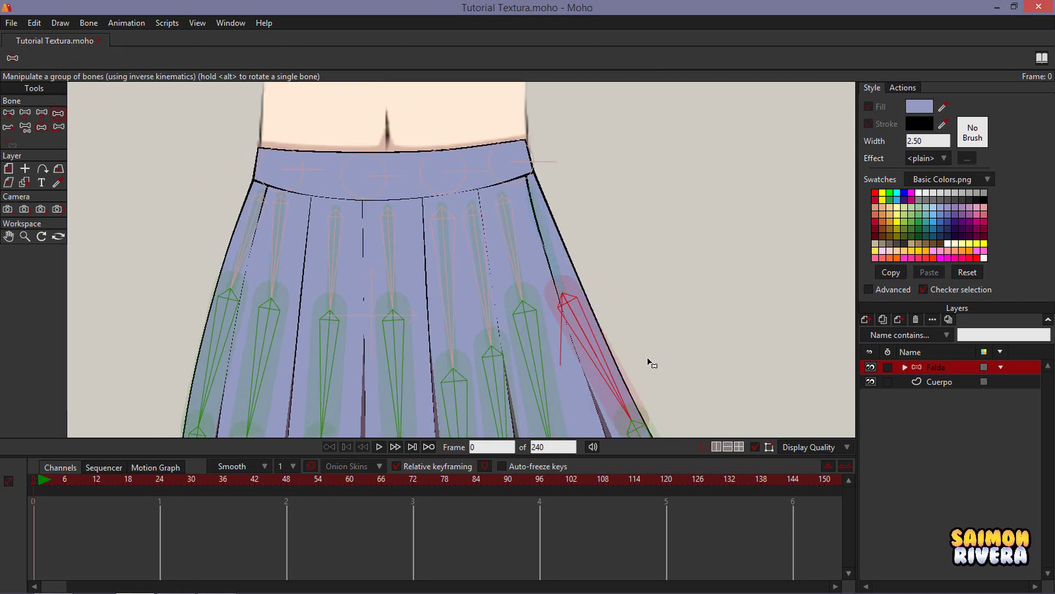
{"action": "left_click_drag", "start_coordinate": [219, 336], "coordinate": [299, 227]}
{"action": "left_click_drag", "start_coordinate": [220, 229], "coordinate": [254, 241]}
{"action": "scroll", "coordinate": [254, 241], "scroll_direction": "down", "scroll_amount": 3}
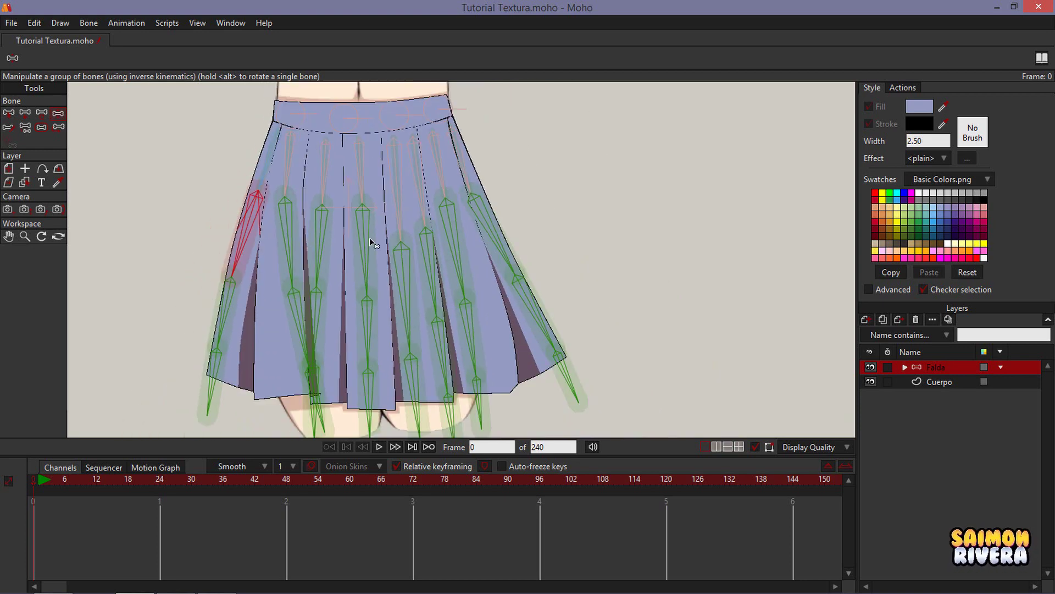
{"action": "left_click_drag", "start_coordinate": [532, 241], "coordinate": [527, 243]}
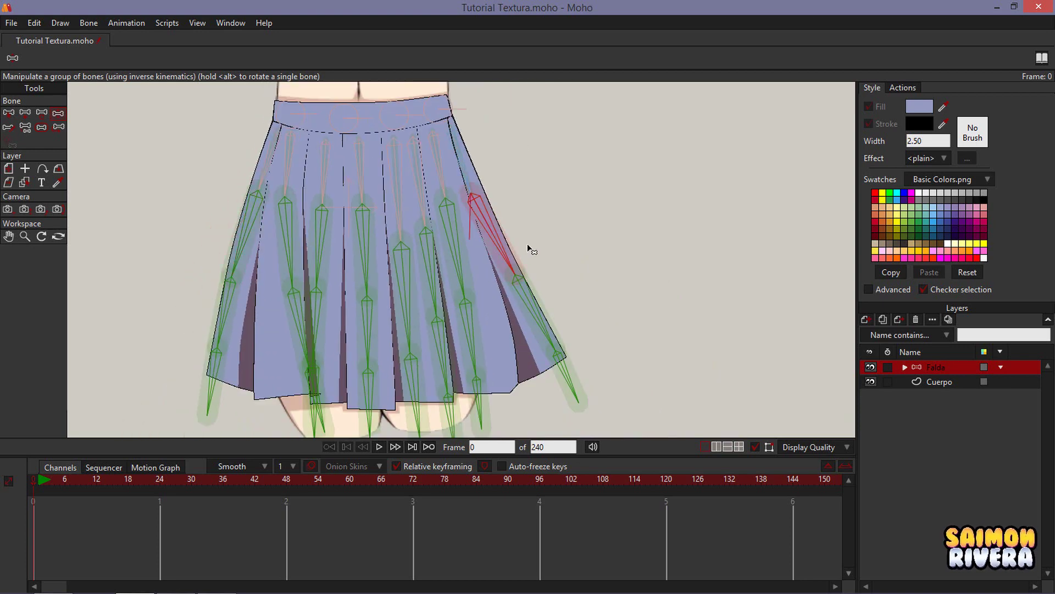
{"action": "left_click", "coordinate": [36, 478]}
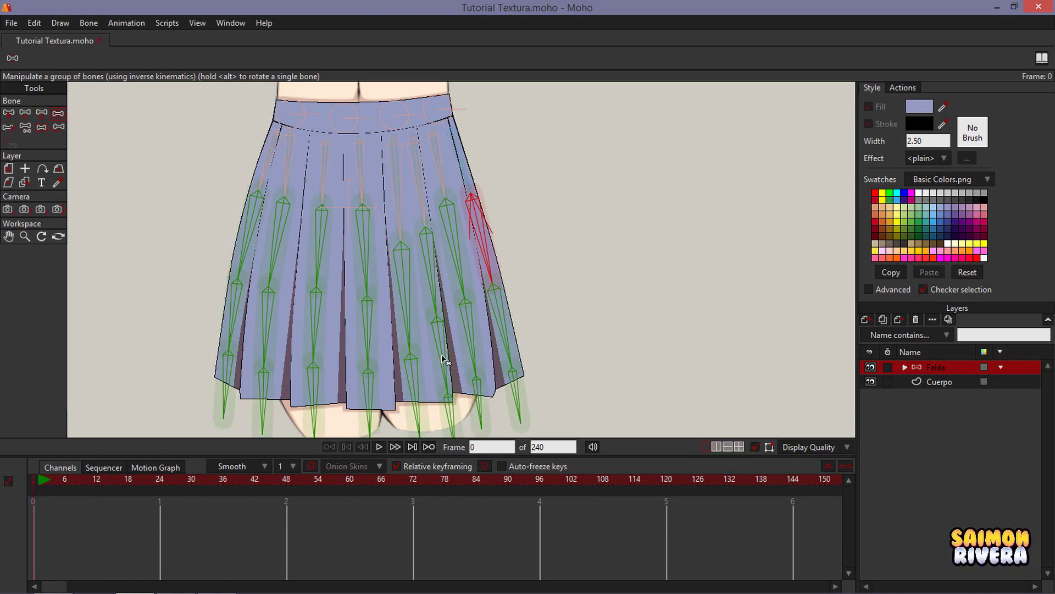
Inspect the bone strength of the top pleat bones and test how the waistband reacts when the right edge chain swings outward.
{"action": "left_click_drag", "start_coordinate": [508, 331], "coordinate": [549, 282]}
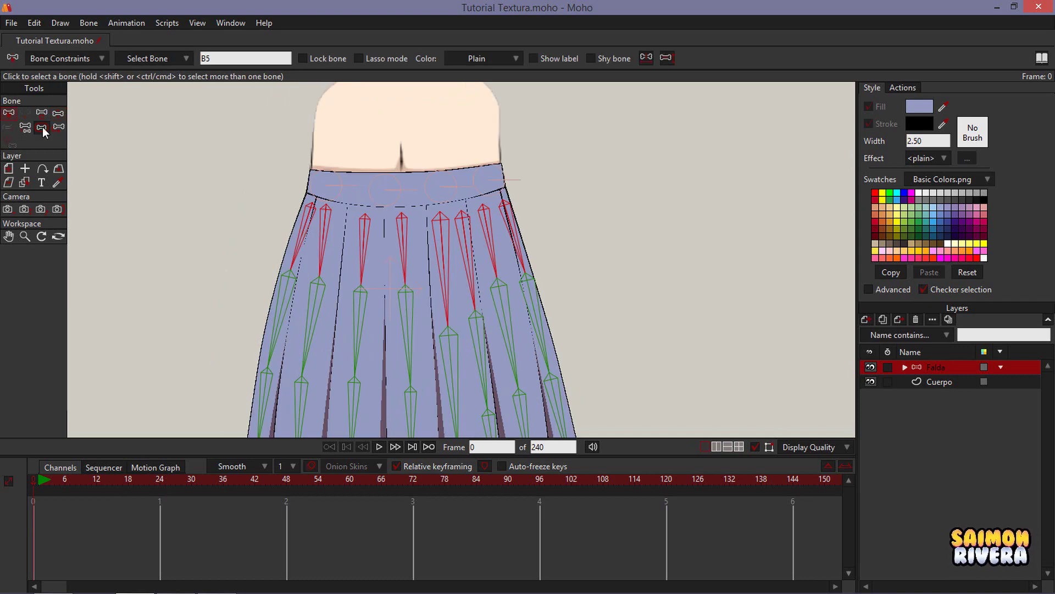
{"action": "left_click", "coordinate": [41, 127]}
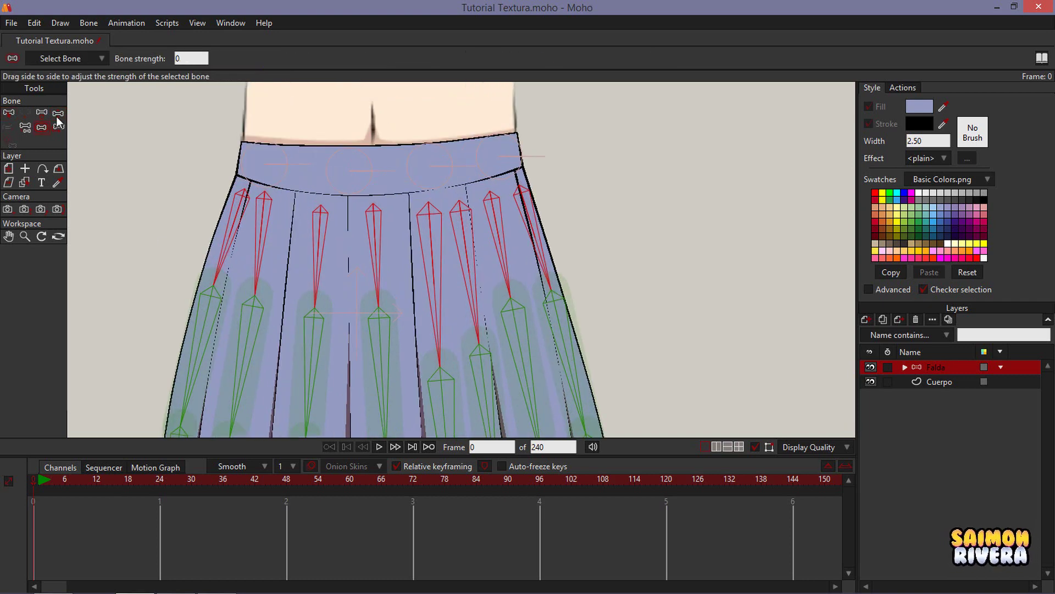
{"action": "left_click", "coordinate": [21, 114]}
{"action": "left_click", "coordinate": [57, 115]}
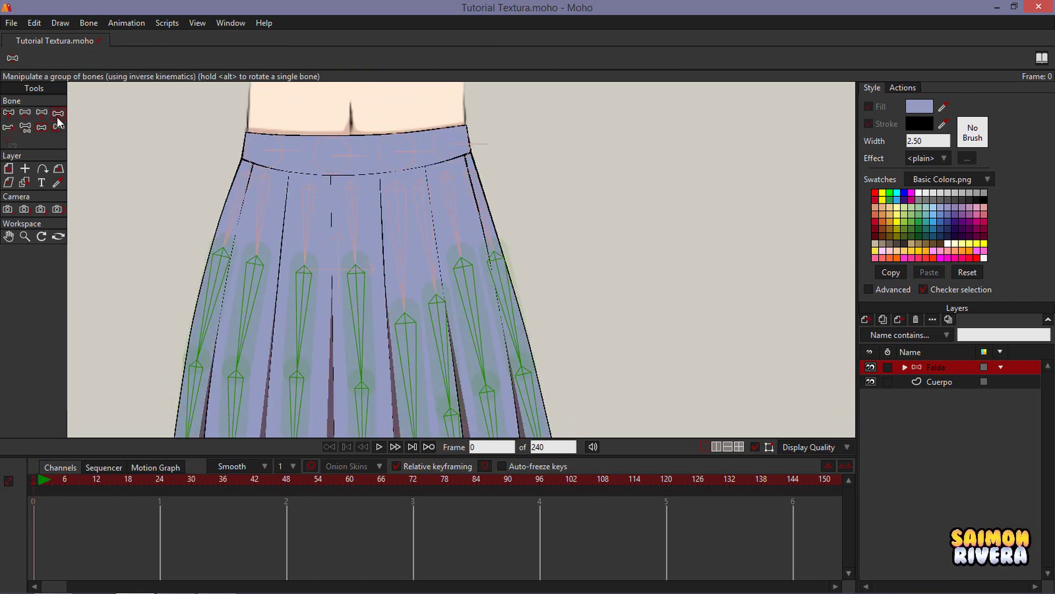
{"action": "left_click_drag", "start_coordinate": [501, 292], "coordinate": [416, 257]}
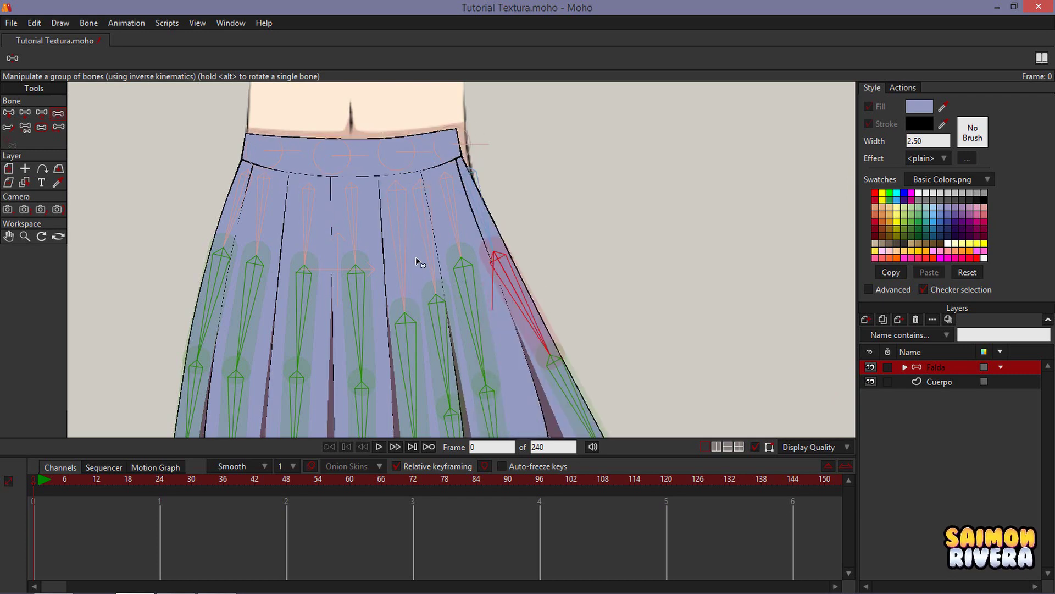
Raise the bone strength of every top pleat bone to about 0.33 and test manipulating the skirt's right edge.
{"action": "left_click", "coordinate": [8, 114]}
{"action": "scroll", "coordinate": [545, 196], "scroll_direction": "up", "scroll_amount": 1}
{"action": "left_click_drag", "start_coordinate": [548, 230], "coordinate": [158, 192]}
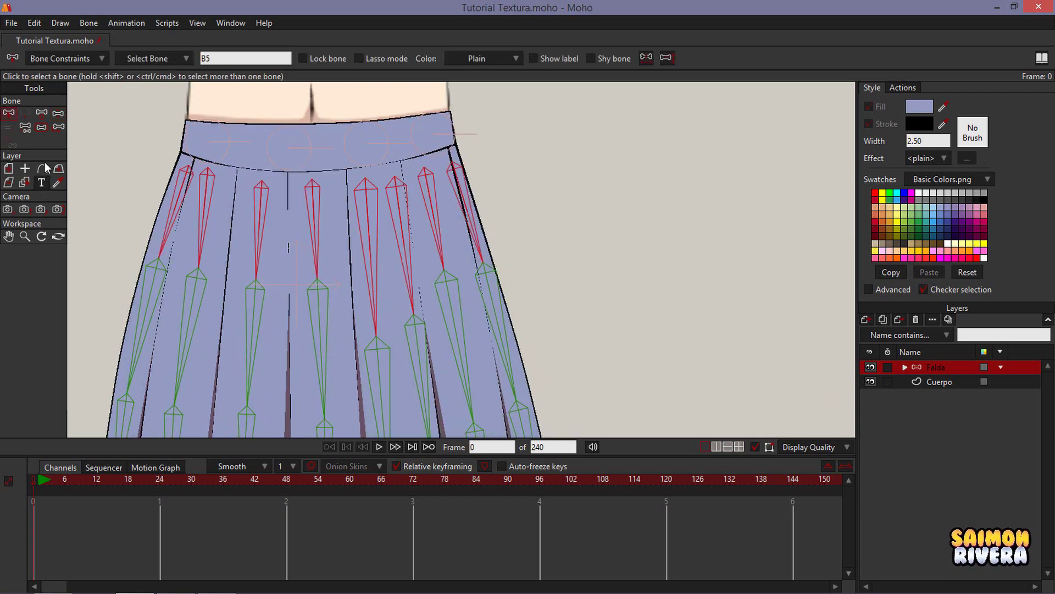
{"action": "left_click", "coordinate": [42, 127]}
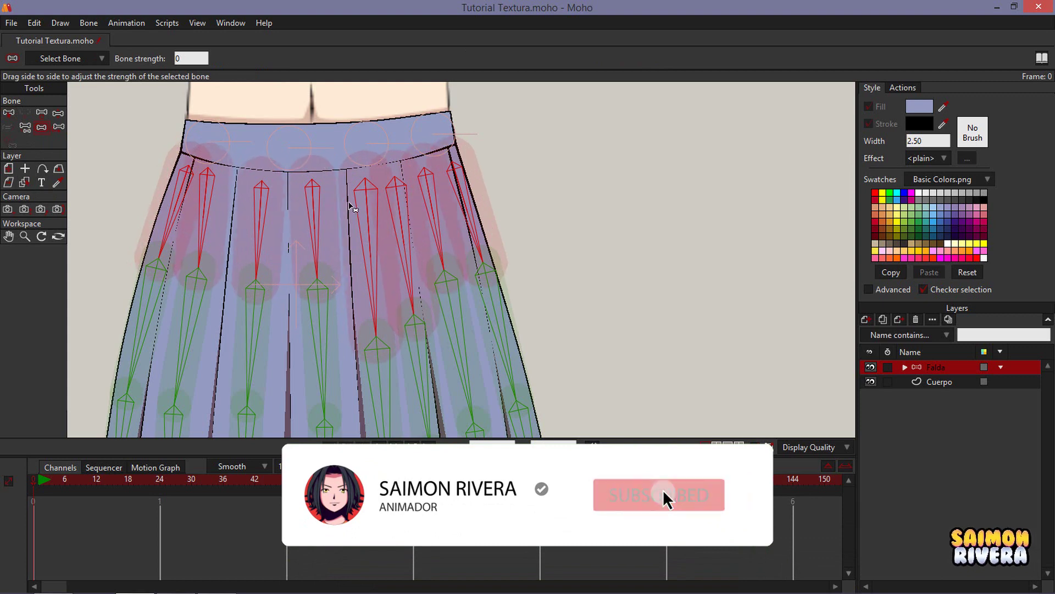
{"action": "left_click", "coordinate": [9, 113]}
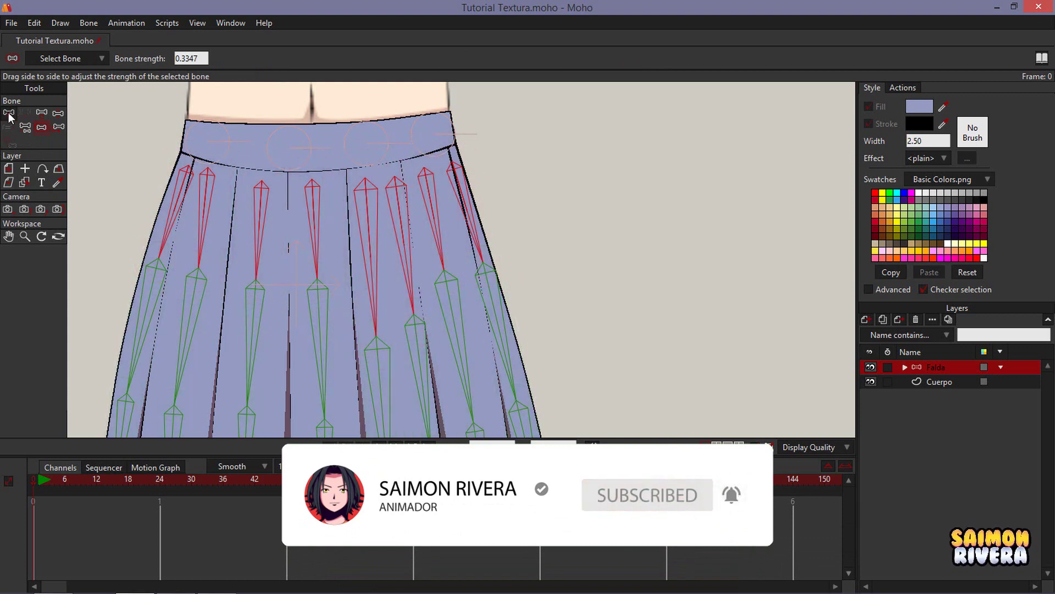
{"action": "key", "text": "Return"}
{"action": "left_click", "coordinate": [58, 114]}
{"action": "left_click_drag", "start_coordinate": [506, 325], "coordinate": [319, 274]}
Adjust the strength of the top pleat bones and waistband pins together, and set the four waistband pins to about 0.76.
{"action": "left_click", "coordinate": [8, 112]}
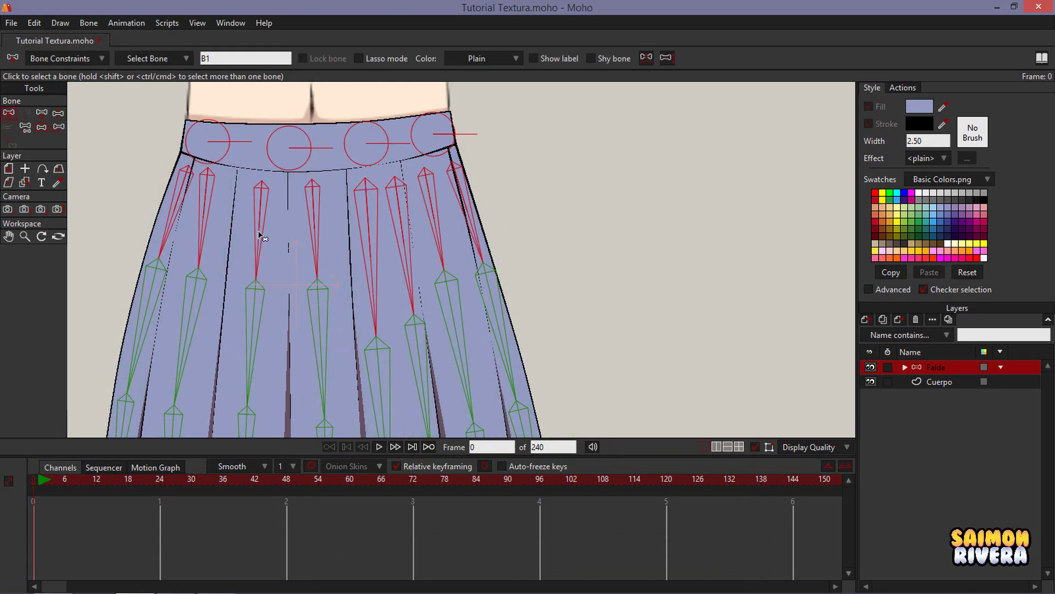
{"action": "left_click", "coordinate": [41, 127]}
{"action": "left_click_drag", "start_coordinate": [325, 212], "coordinate": [356, 224]}
{"action": "left_click", "coordinate": [9, 113]}
{"action": "left_click_drag", "start_coordinate": [503, 146], "coordinate": [117, 96]}
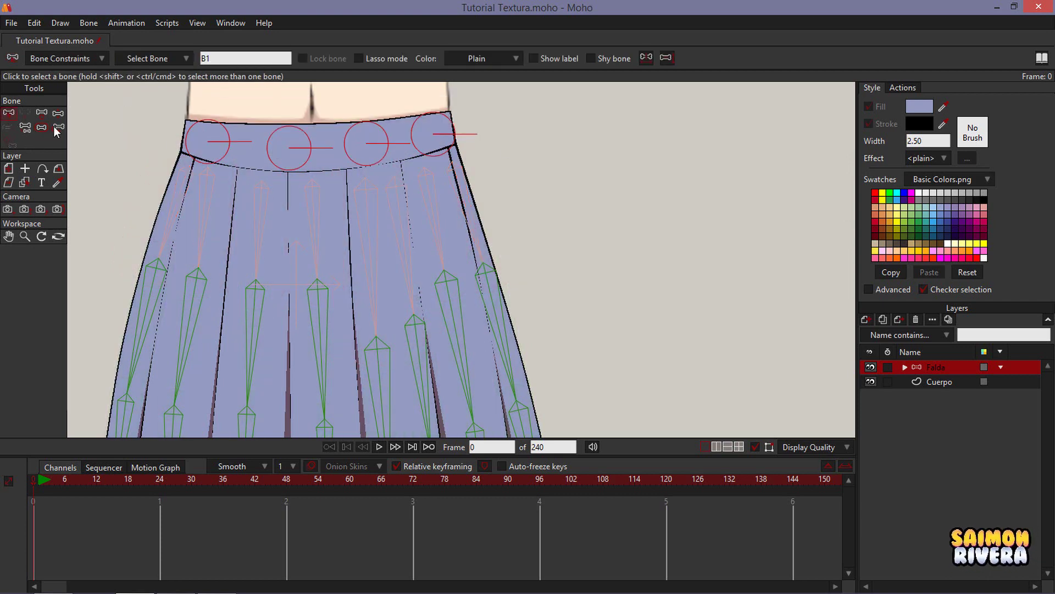
{"action": "left_click", "coordinate": [42, 127]}
{"action": "left_click_drag", "start_coordinate": [297, 149], "coordinate": [242, 144]}
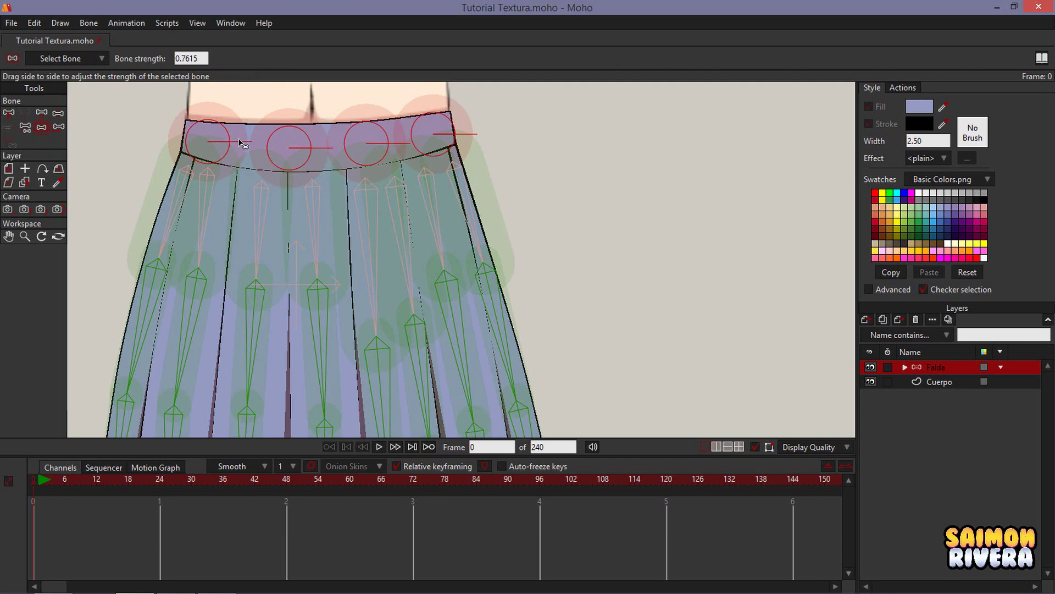
Test the new bone strengths by swinging the right edge chain, and undo the pose.
{"action": "left_click", "coordinate": [11, 114]}
{"action": "left_click", "coordinate": [92, 118]}
{"action": "left_click", "coordinate": [58, 114]}
{"action": "left_click_drag", "start_coordinate": [522, 314], "coordinate": [546, 347]}
{"action": "scroll", "coordinate": [546, 346], "scroll_direction": "down", "scroll_amount": 2}
{"action": "left_click_drag", "start_coordinate": [545, 343], "coordinate": [522, 276]}
{"action": "key", "text": "ctrl+z"}
{"action": "left_click_drag", "start_coordinate": [582, 313], "coordinate": [551, 320]}
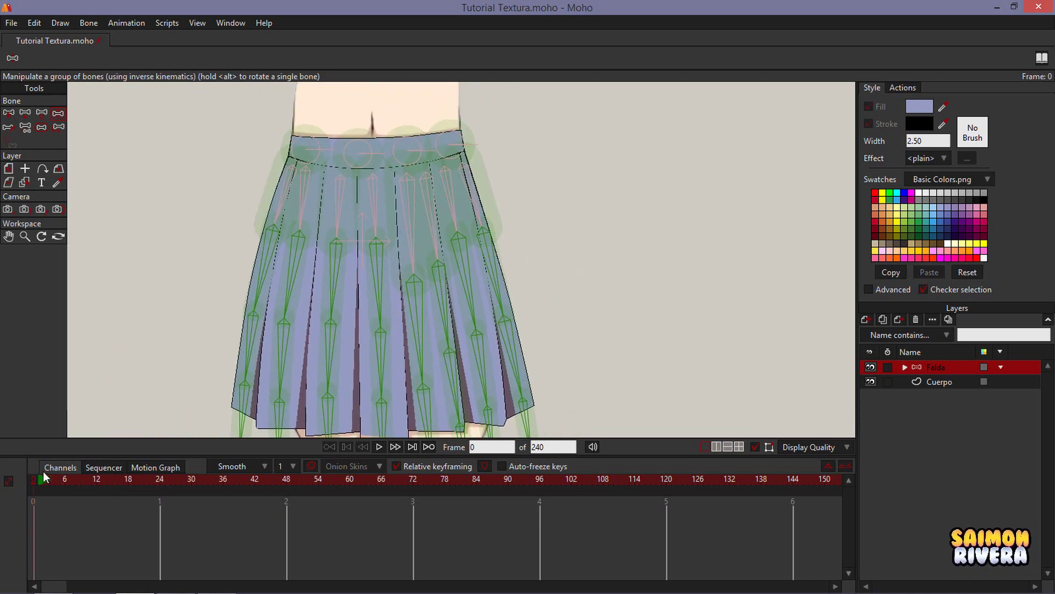
Apply the Image Texture effect with the Textura Tela image to the skirt's body and waistband shapes on the Falda vector layer.
{"action": "left_click", "coordinate": [905, 366]}
{"action": "left_click", "coordinate": [946, 383]}
{"action": "scroll", "coordinate": [491, 255], "scroll_direction": "up", "scroll_amount": 2}
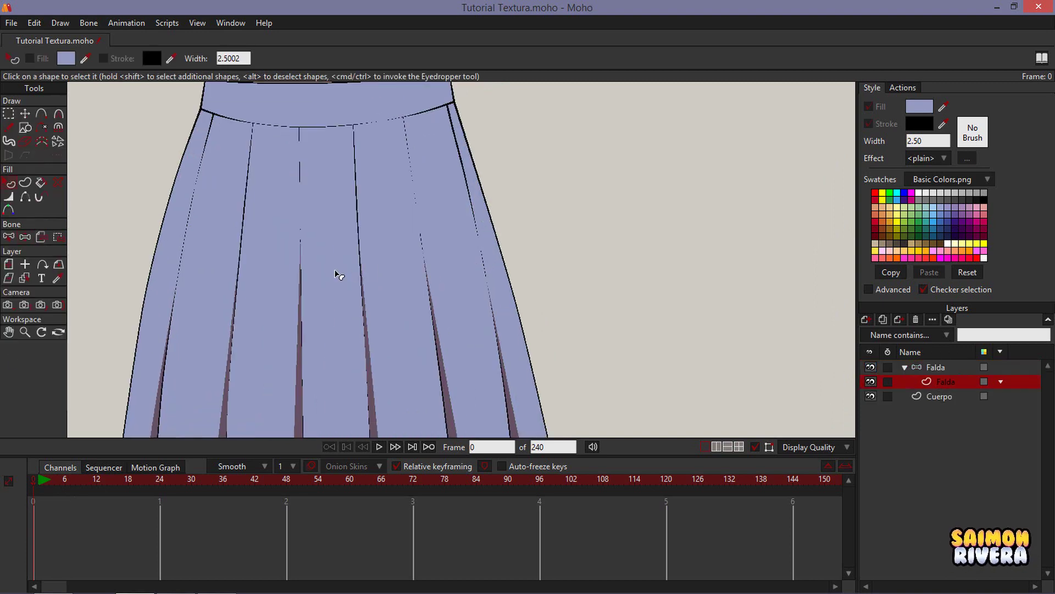
{"action": "left_click", "coordinate": [336, 270]}
{"action": "left_click_drag", "start_coordinate": [342, 158], "coordinate": [355, 237]}
{"action": "left_click", "coordinate": [360, 184], "text": "shift"}
{"action": "left_click", "coordinate": [938, 159]}
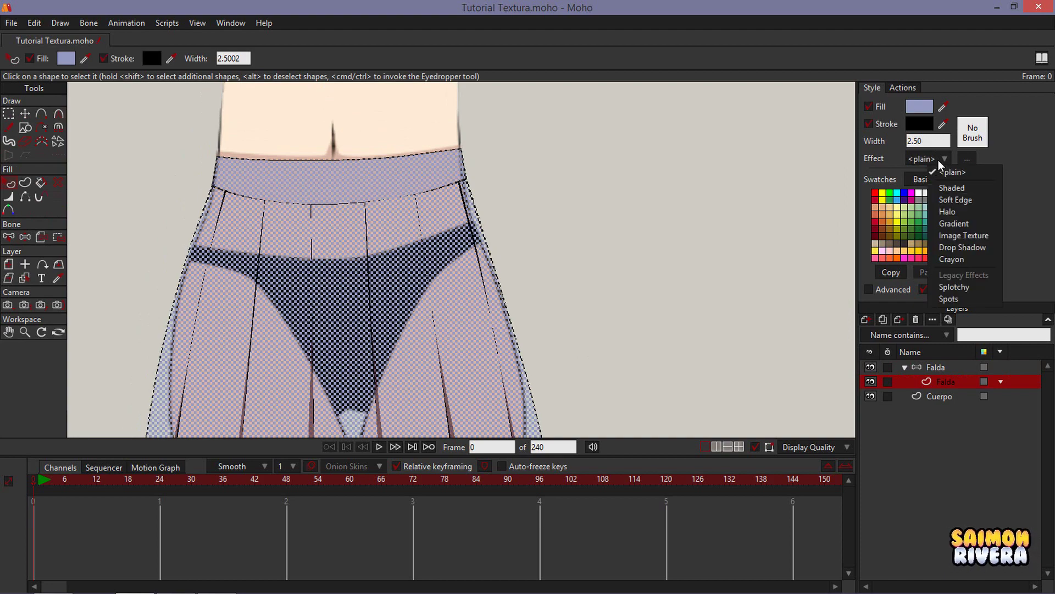
{"action": "left_click", "coordinate": [962, 233]}
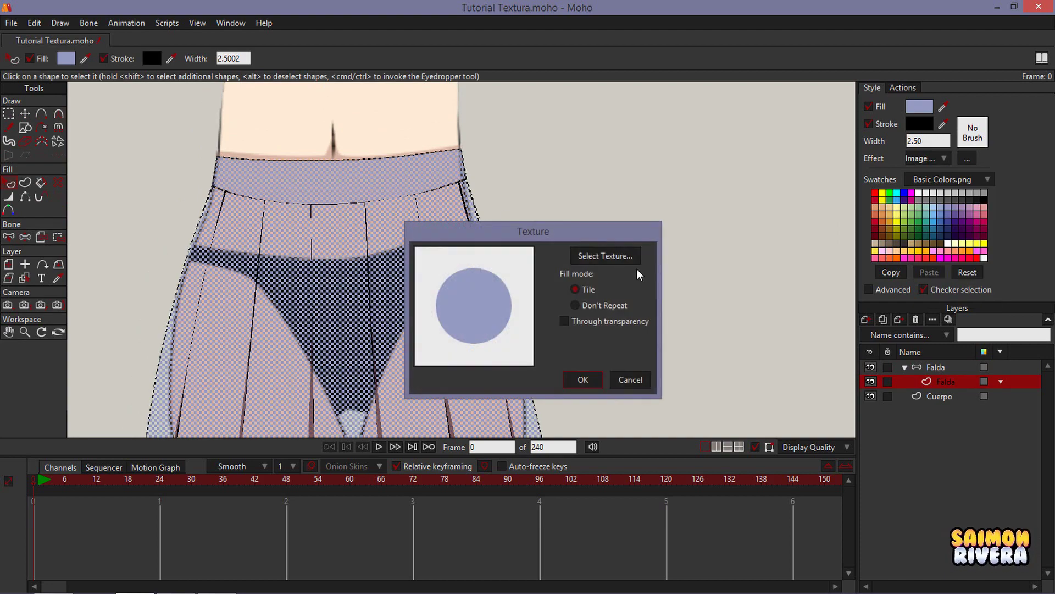
{"action": "left_click", "coordinate": [593, 258]}
{"action": "left_click", "coordinate": [727, 147]}
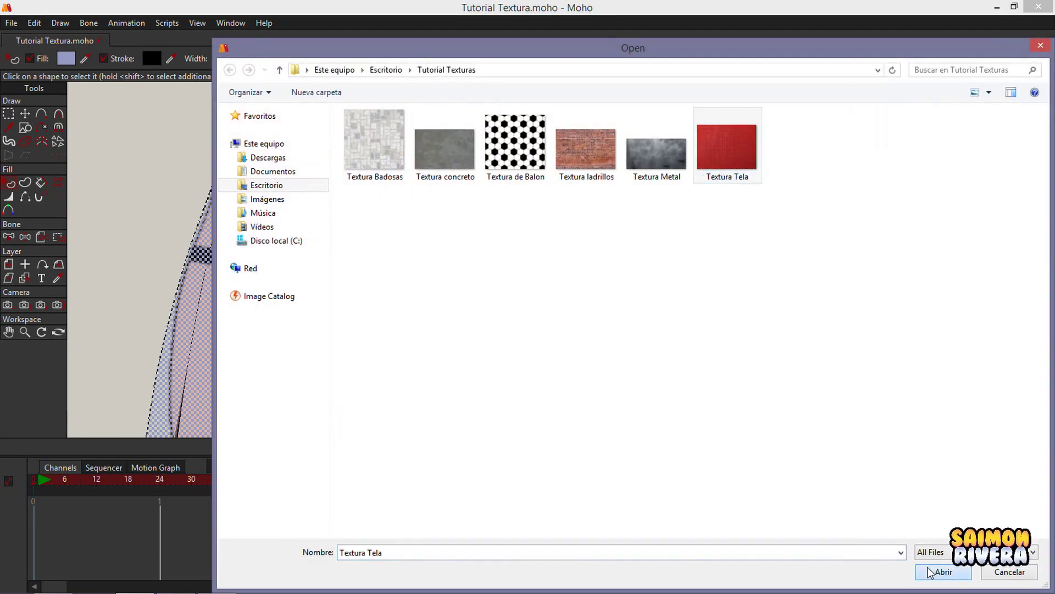
{"action": "left_click", "coordinate": [943, 572]}
{"action": "left_click", "coordinate": [578, 377]}
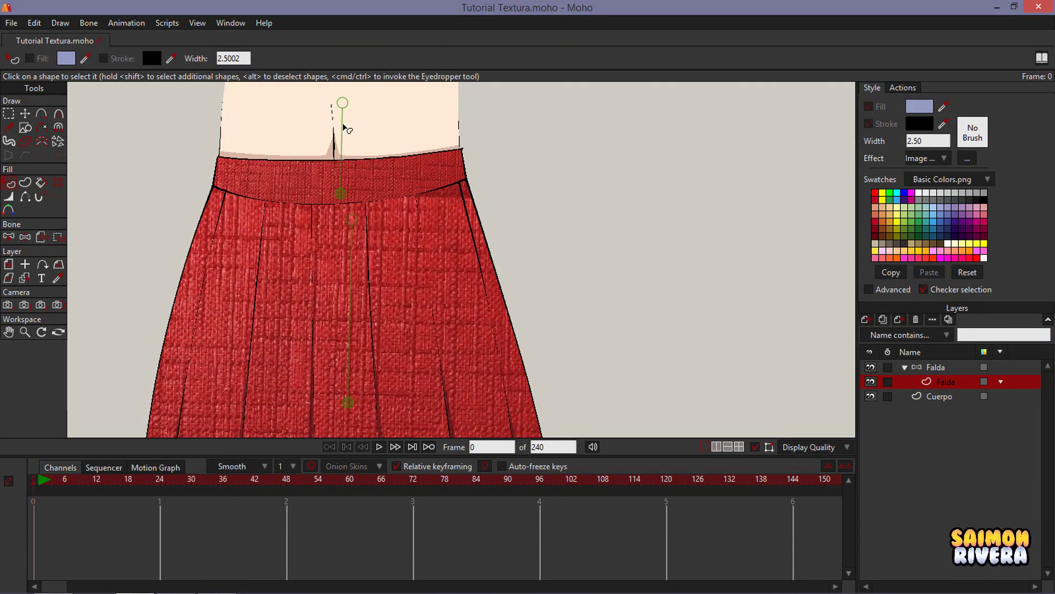
Make the Falda bone layer active at frame 1 and select all skirt bones for use with Manipulate Bones.
{"action": "left_click_drag", "start_coordinate": [342, 102], "coordinate": [341, 91]}
{"action": "scroll", "coordinate": [406, 128], "scroll_direction": "down", "scroll_amount": 2}
{"action": "left_click_drag", "start_coordinate": [787, 381], "coordinate": [807, 318]}
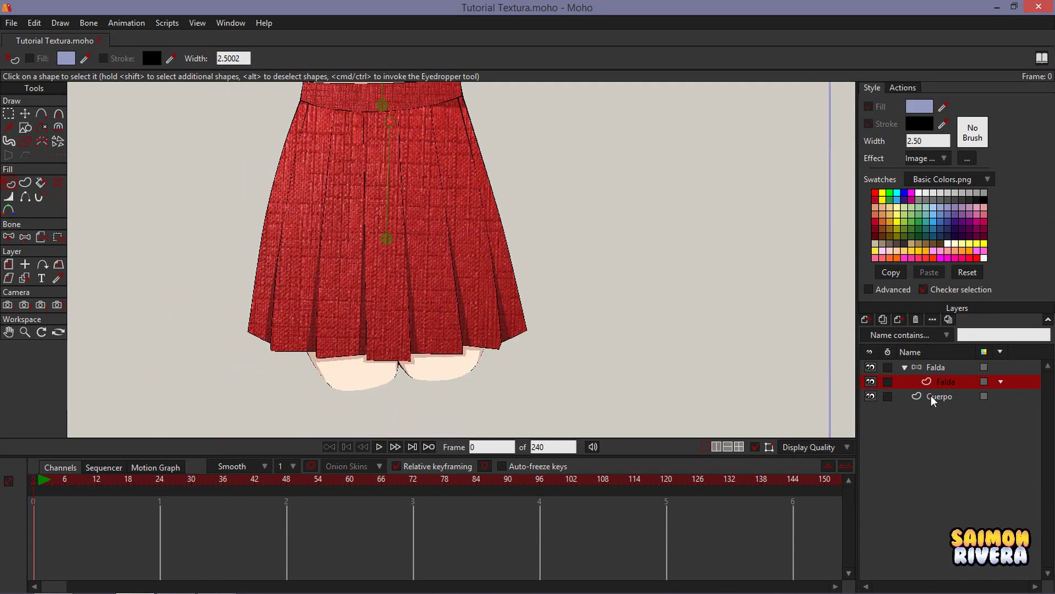
{"action": "left_click", "coordinate": [905, 368]}
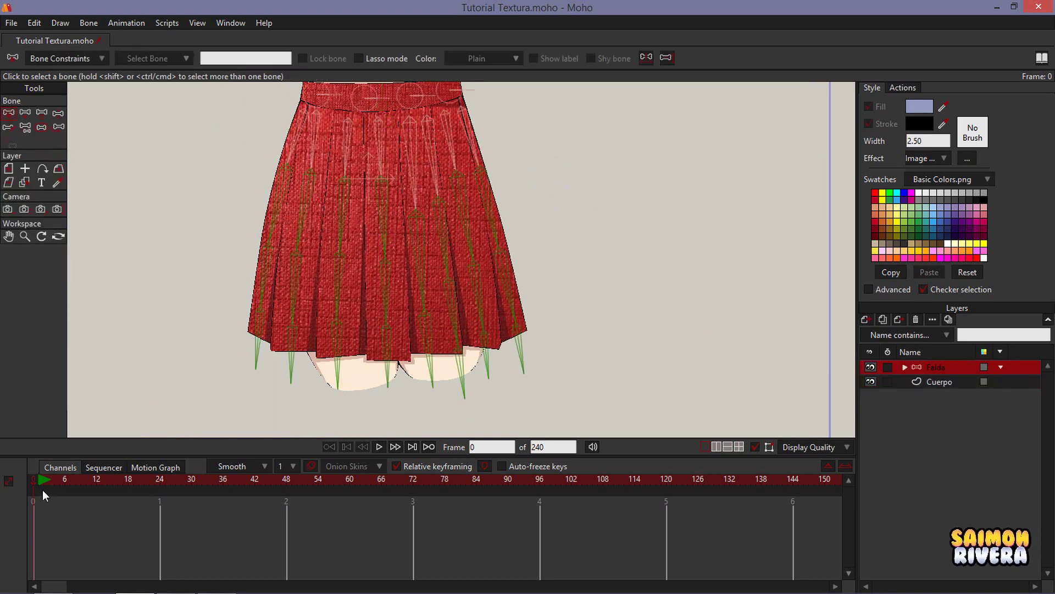
{"action": "left_click", "coordinate": [42, 490]}
{"action": "scroll", "coordinate": [94, 144], "scroll_direction": "down", "scroll_amount": 1}
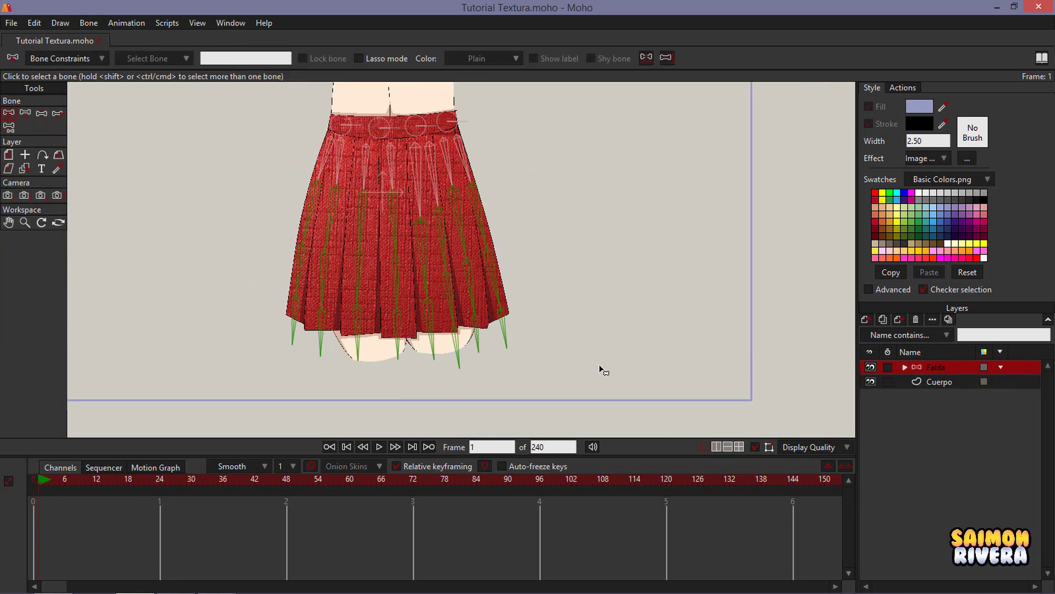
{"action": "left_click_drag", "start_coordinate": [601, 370], "coordinate": [271, 154]}
{"action": "left_click", "coordinate": [43, 115]}
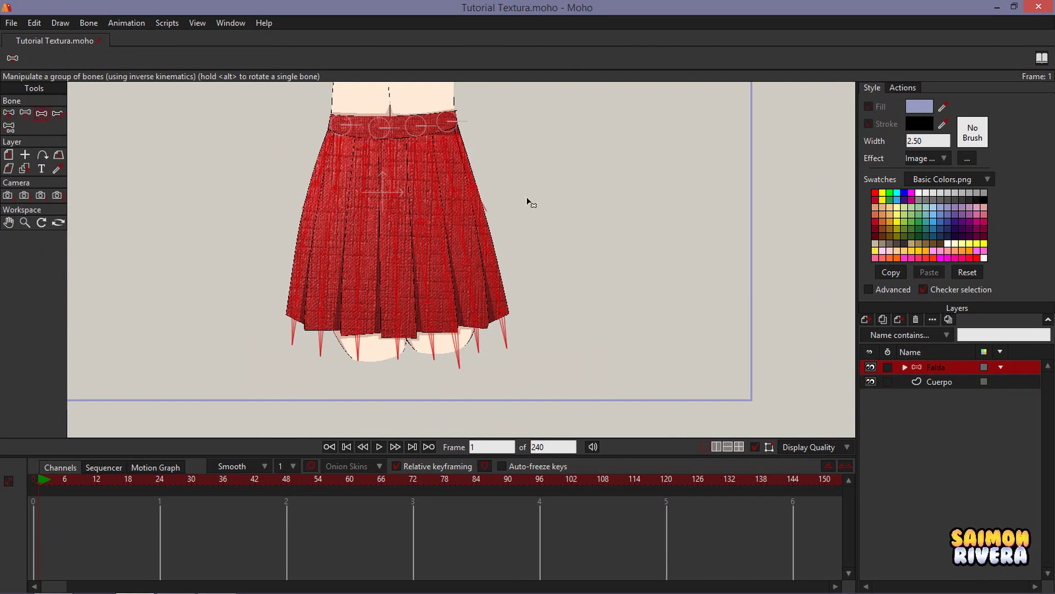
Key the rest pose of the pleat chains at frame 1 by touching their bones from the skirt's right edge to its left edge.
{"action": "left_click", "coordinate": [531, 206]}
{"action": "scroll", "coordinate": [539, 192], "scroll_direction": "up", "scroll_amount": 1}
{"action": "scroll", "coordinate": [511, 210], "scroll_direction": "up", "scroll_amount": 1}
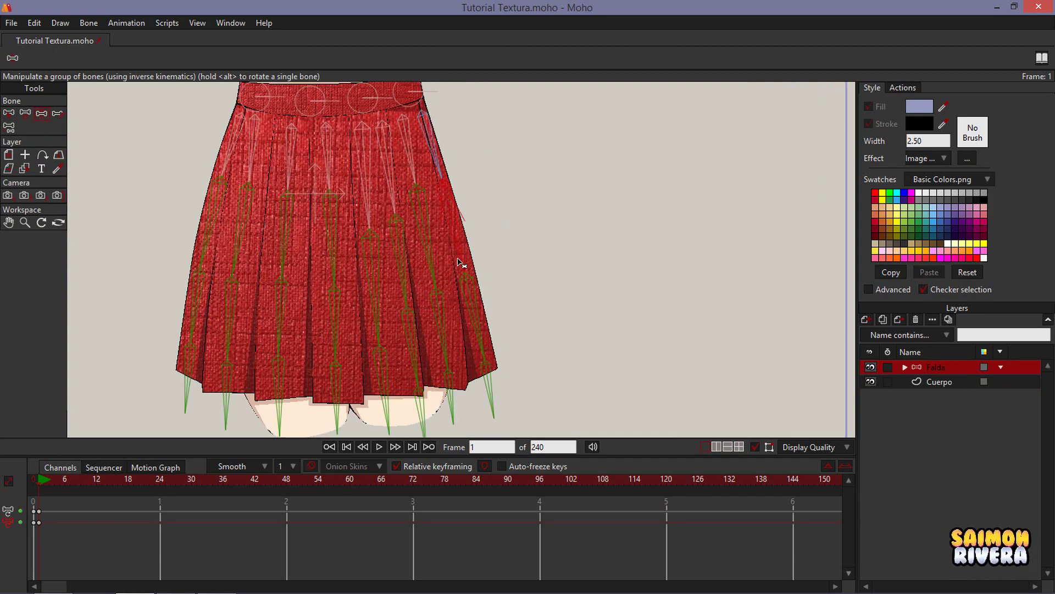
{"action": "left_click", "coordinate": [400, 249]}
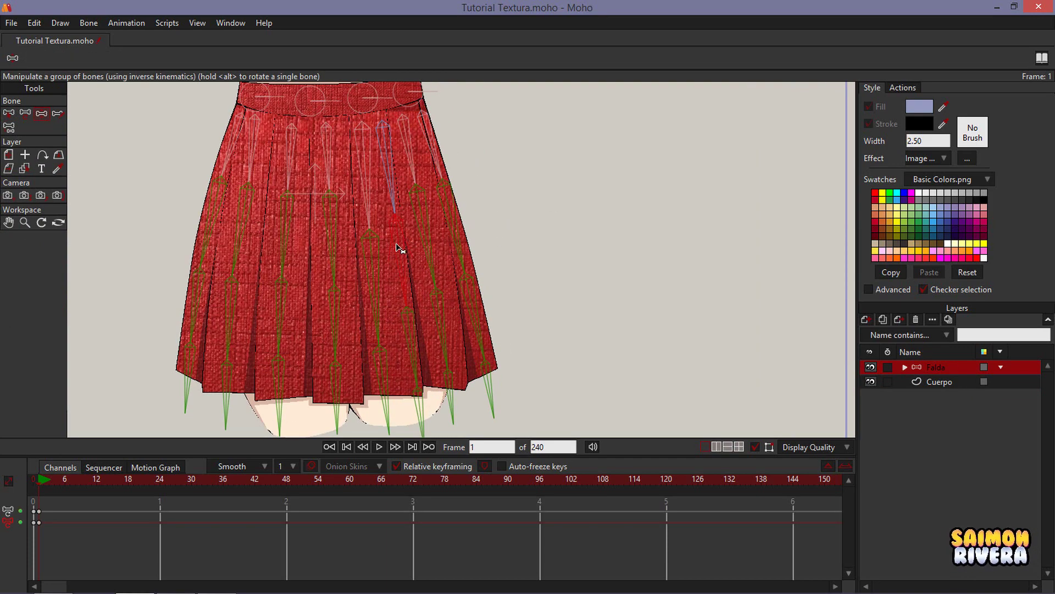
{"action": "left_click", "coordinate": [380, 386]}
{"action": "left_click", "coordinate": [339, 388]}
{"action": "left_click", "coordinate": [336, 333]}
{"action": "left_click", "coordinate": [333, 251]}
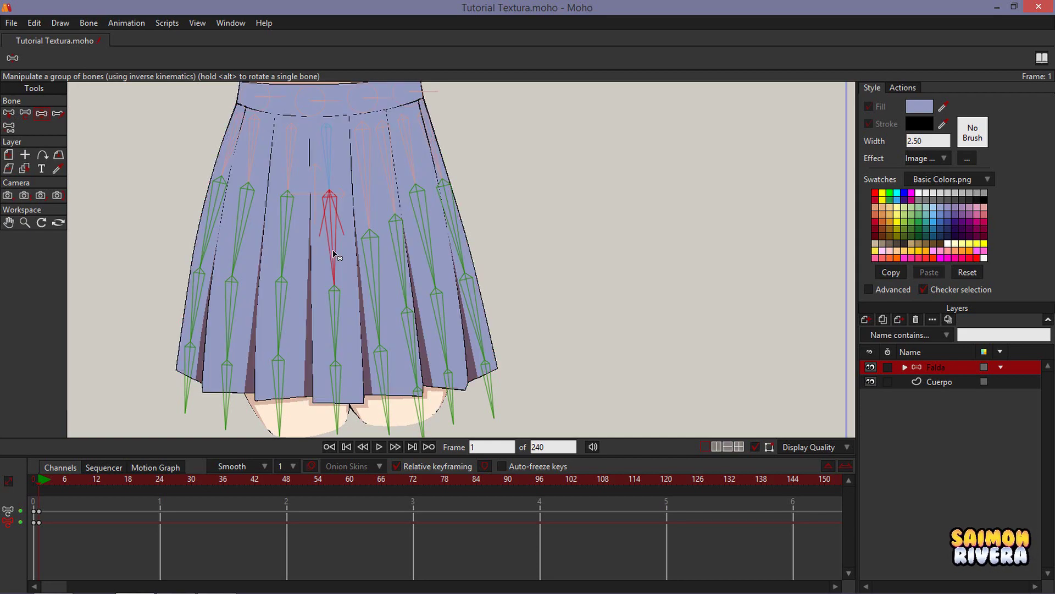
{"action": "left_click", "coordinate": [291, 249]}
{"action": "left_click", "coordinate": [283, 294]}
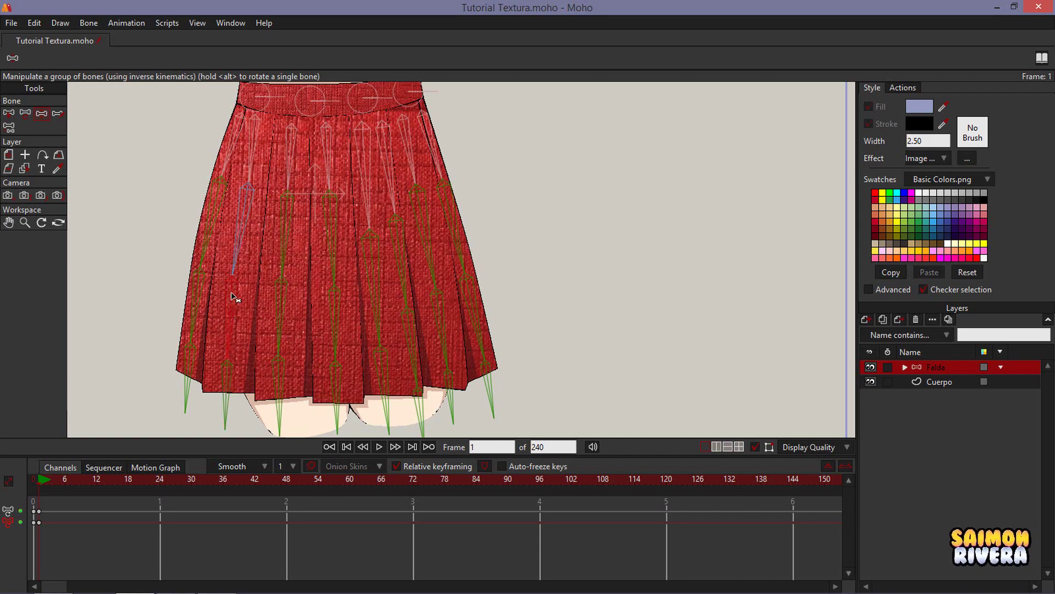
{"action": "left_click", "coordinate": [219, 224]}
{"action": "left_click_drag", "start_coordinate": [221, 387], "coordinate": [223, 331]}
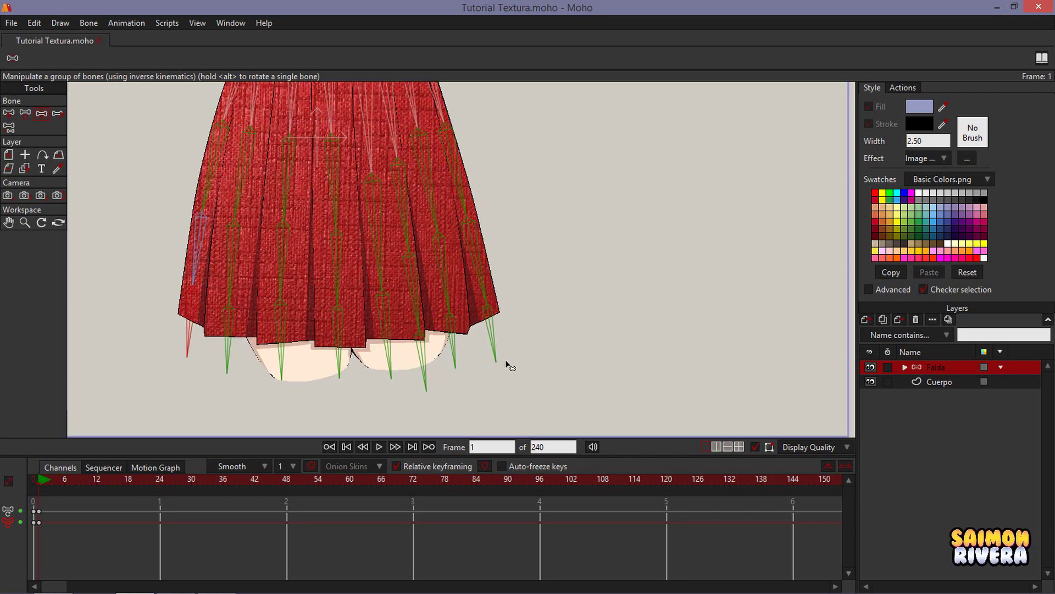
Key the hem bones of the pleat chains at frame 1, working from the skirt's right side to its left.
{"action": "left_click", "coordinate": [494, 356]}
{"action": "left_click", "coordinate": [455, 363]}
{"action": "left_click", "coordinate": [422, 371]}
{"action": "left_click", "coordinate": [393, 363]}
{"action": "left_click", "coordinate": [333, 359]}
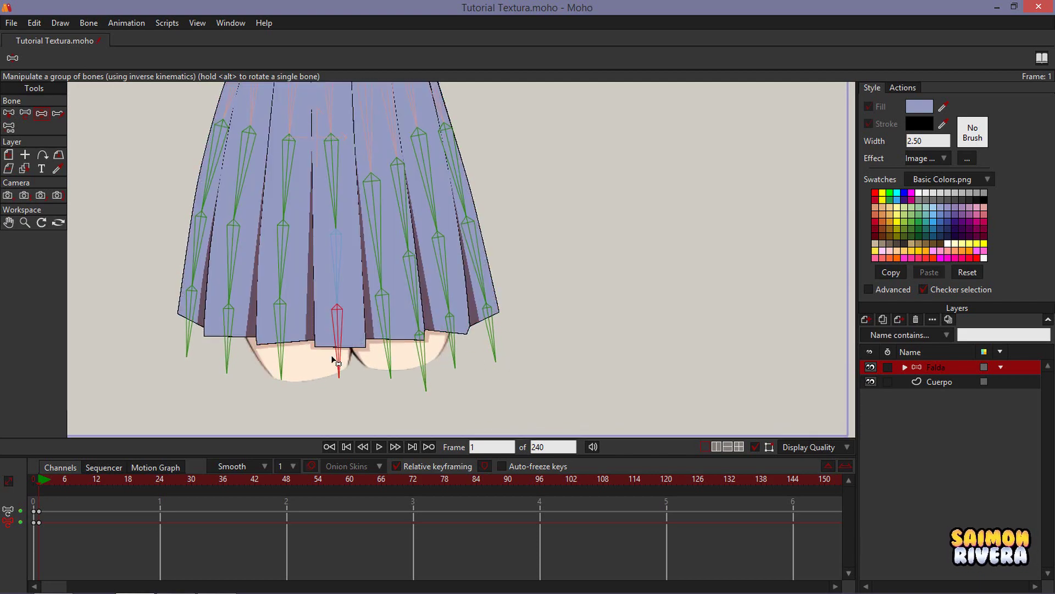
{"action": "left_click", "coordinate": [283, 356]}
{"action": "left_click_drag", "start_coordinate": [288, 284], "coordinate": [313, 392]}
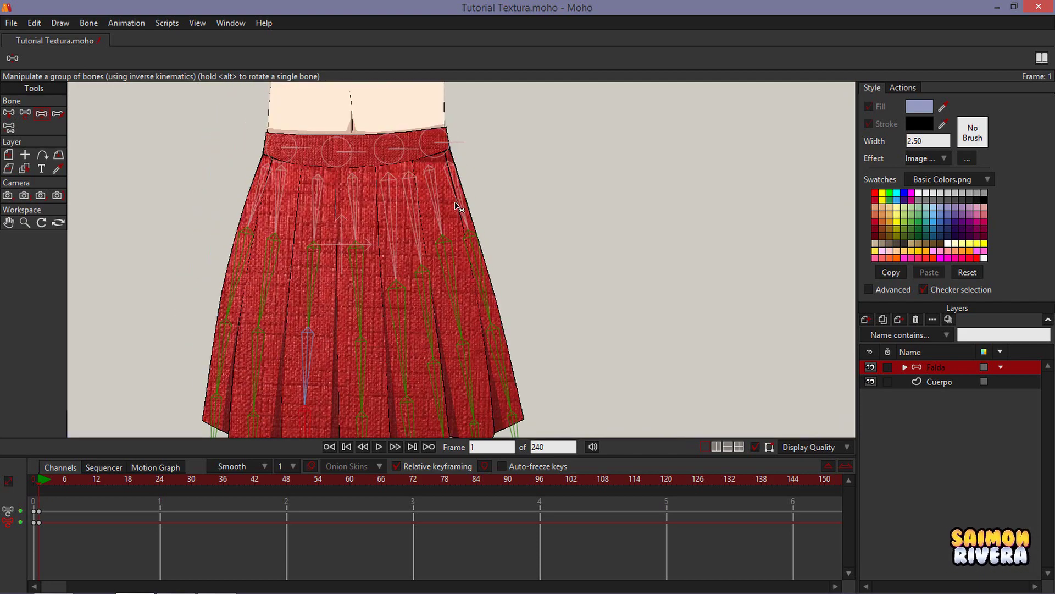
Key the top pleat bones just below the waistband in their rest pose at frame 1.
{"action": "left_click", "coordinate": [455, 204]}
{"action": "left_click", "coordinate": [433, 214]}
{"action": "left_click", "coordinate": [413, 217]}
{"action": "left_click", "coordinate": [391, 218]}
{"action": "left_click", "coordinate": [360, 215]}
{"action": "left_click", "coordinate": [319, 213]}
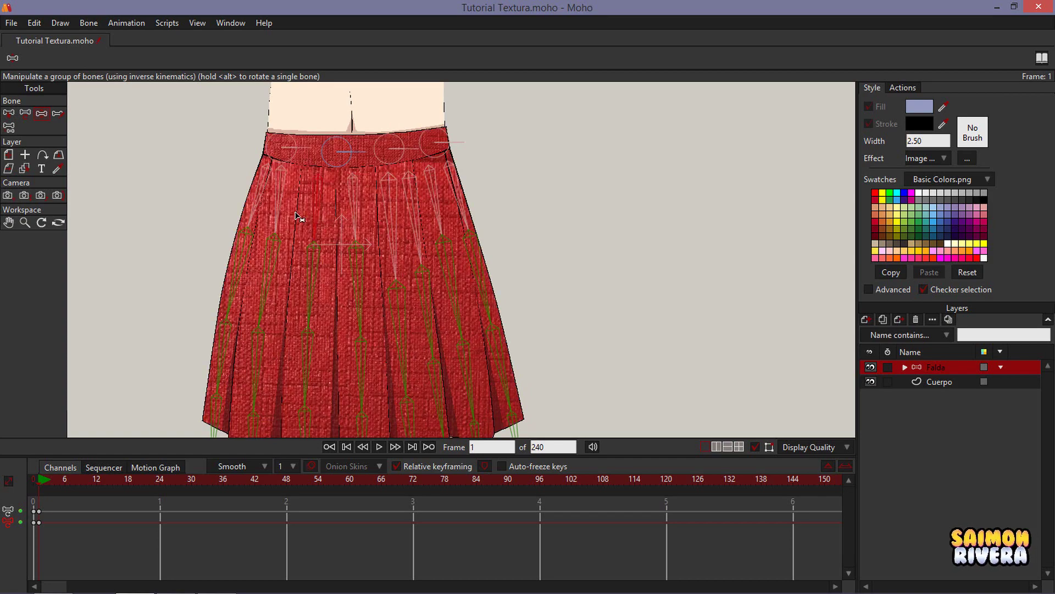
Test swinging the right edge chain outward with the Transform Bone tool at frame 1, and undo the pose.
{"action": "left_click", "coordinate": [24, 113]}
{"action": "scroll", "coordinate": [433, 201], "scroll_direction": "up", "scroll_amount": 2}
{"action": "left_click", "coordinate": [458, 187]}
{"action": "left_click", "coordinate": [482, 271]}
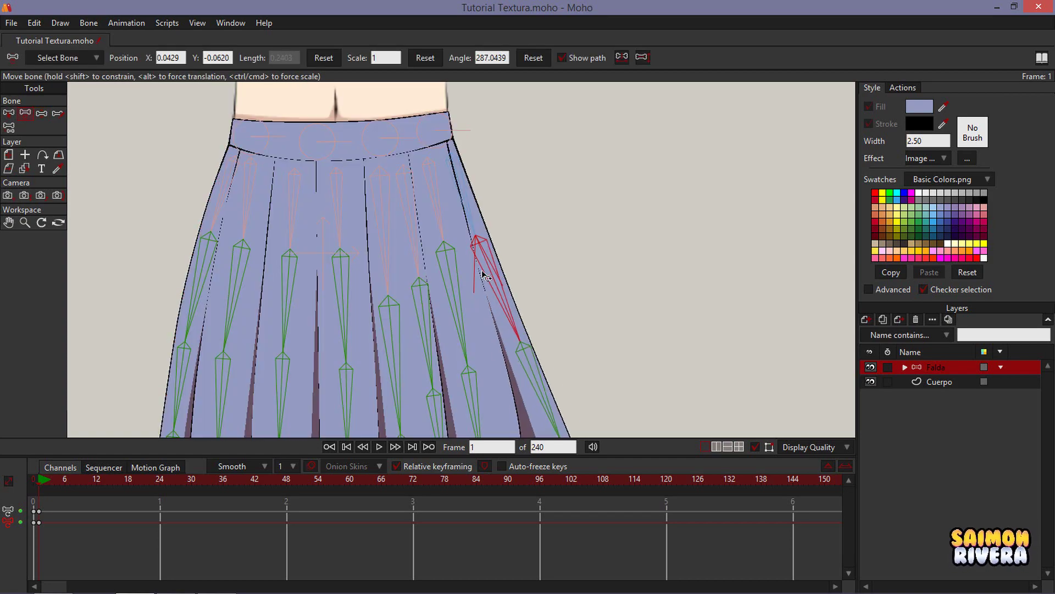
{"action": "left_click_drag", "start_coordinate": [482, 271], "coordinate": [467, 180]}
{"action": "key", "text": "ctrl+z"}
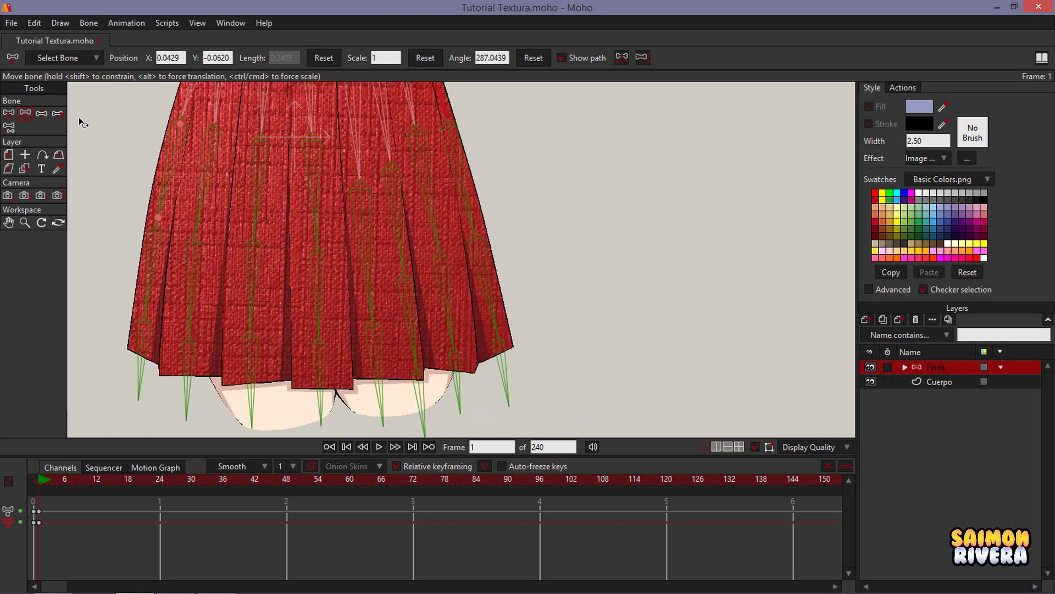
Swing the skirt's right edge chain outward to the right at frame 12 with Manipulate Bones.
{"action": "left_click", "coordinate": [38, 114]}
{"action": "left_click", "coordinate": [96, 477]}
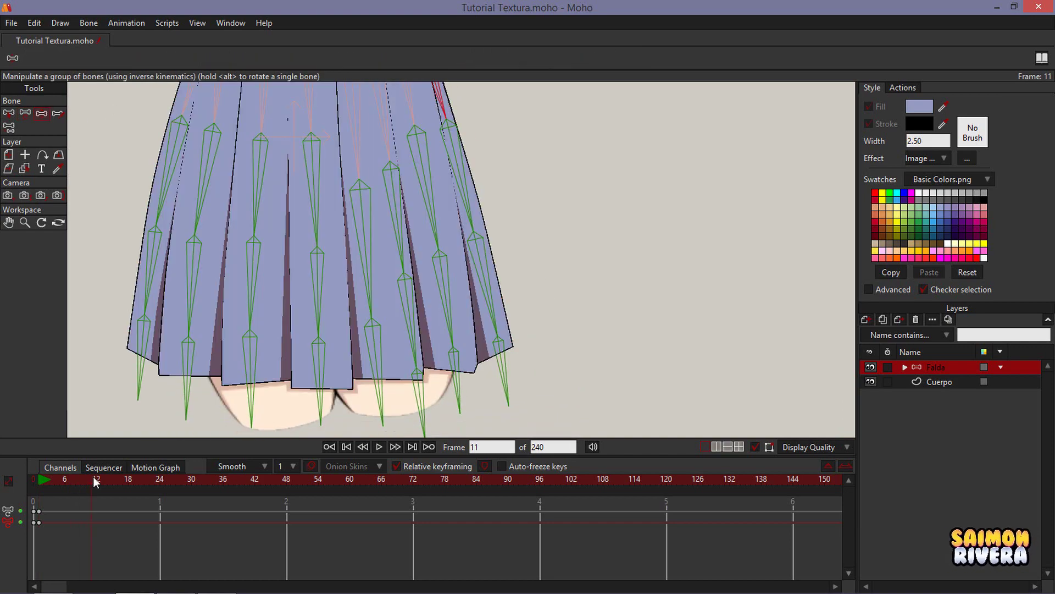
{"action": "left_click_drag", "start_coordinate": [468, 202], "coordinate": [477, 212]}
{"action": "left_click_drag", "start_coordinate": [510, 339], "coordinate": [529, 295]}
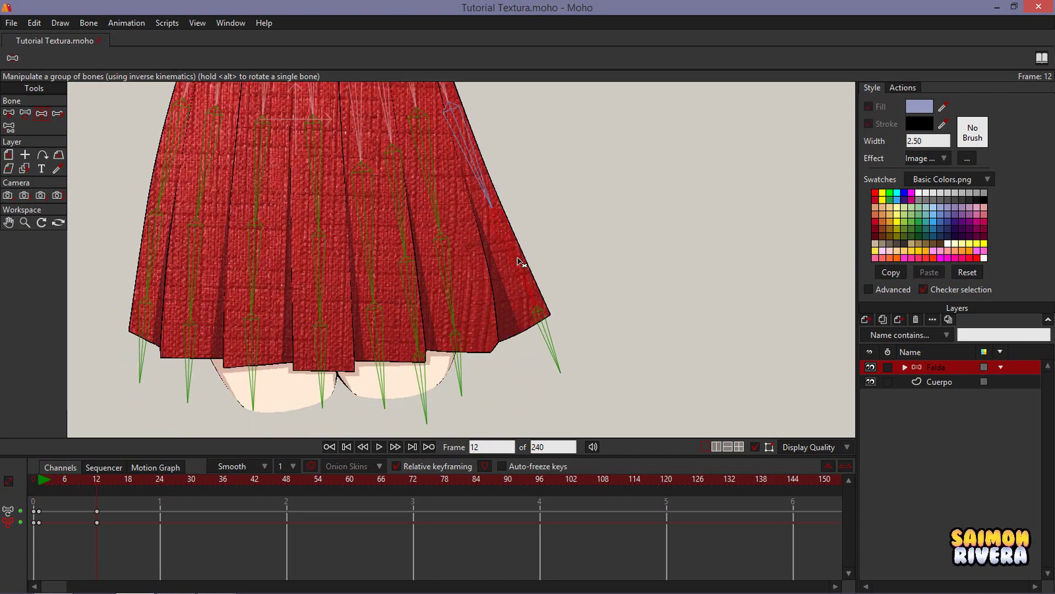
Bend the second and third pleat chains from the right edge toward the right at frame 12.
{"action": "left_click_drag", "start_coordinate": [521, 254], "coordinate": [519, 294]}
{"action": "left_click_drag", "start_coordinate": [430, 258], "coordinate": [455, 252]}
{"action": "left_click_drag", "start_coordinate": [491, 336], "coordinate": [499, 341]}
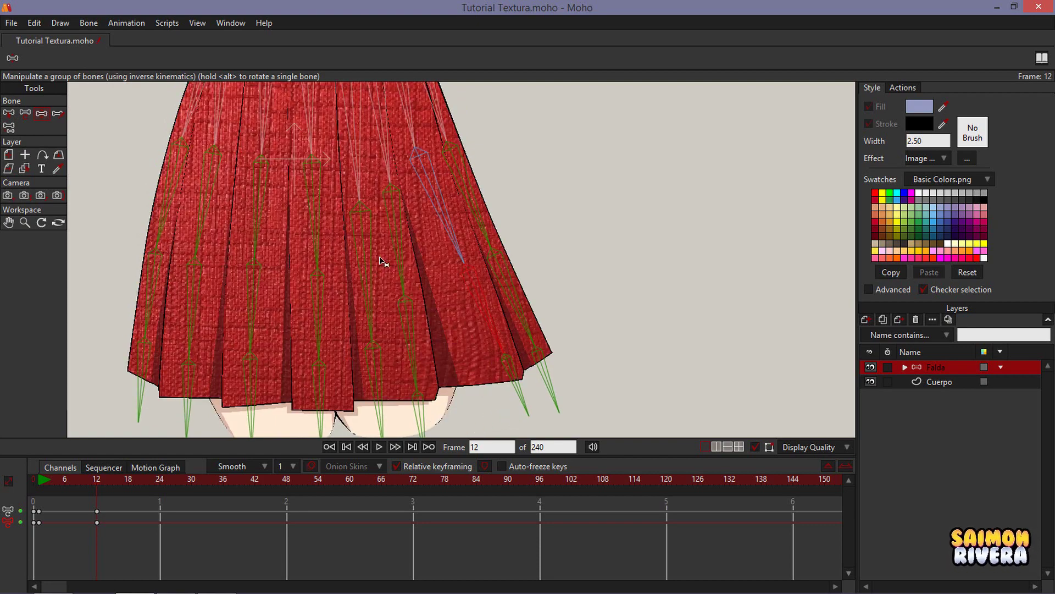
{"action": "mouse_move", "coordinate": [402, 254]}
{"action": "left_mouse_down"}
{"action": "mouse_move", "coordinate": [416, 251]}
{"action": "mouse_move", "coordinate": [413, 265]}
{"action": "left_mouse_up"}
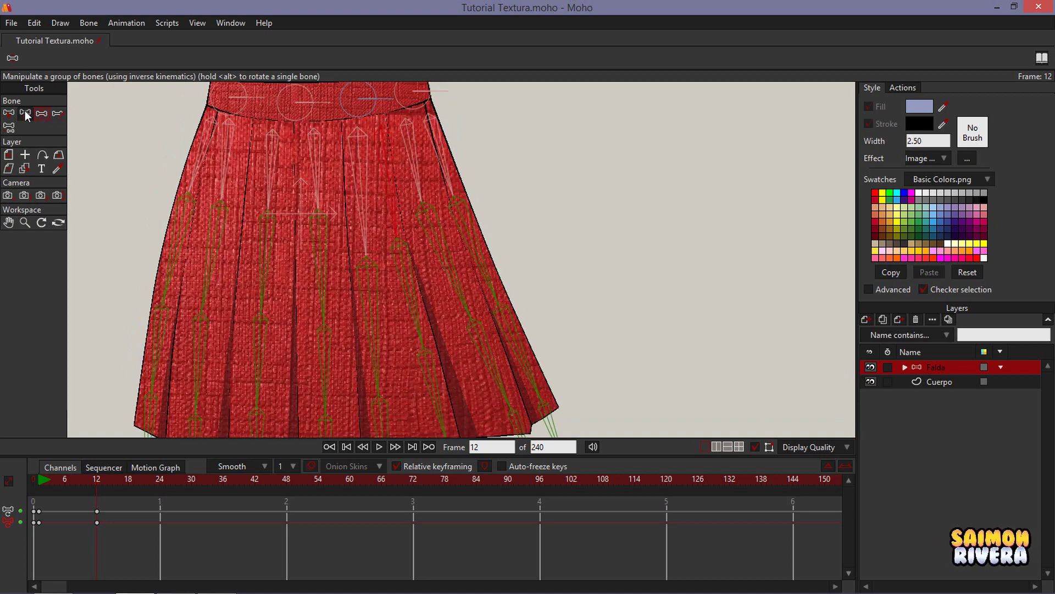
Bend the central and left pleat chains, including the left edge, toward the right at frame 12.
{"action": "left_click", "coordinate": [25, 112]}
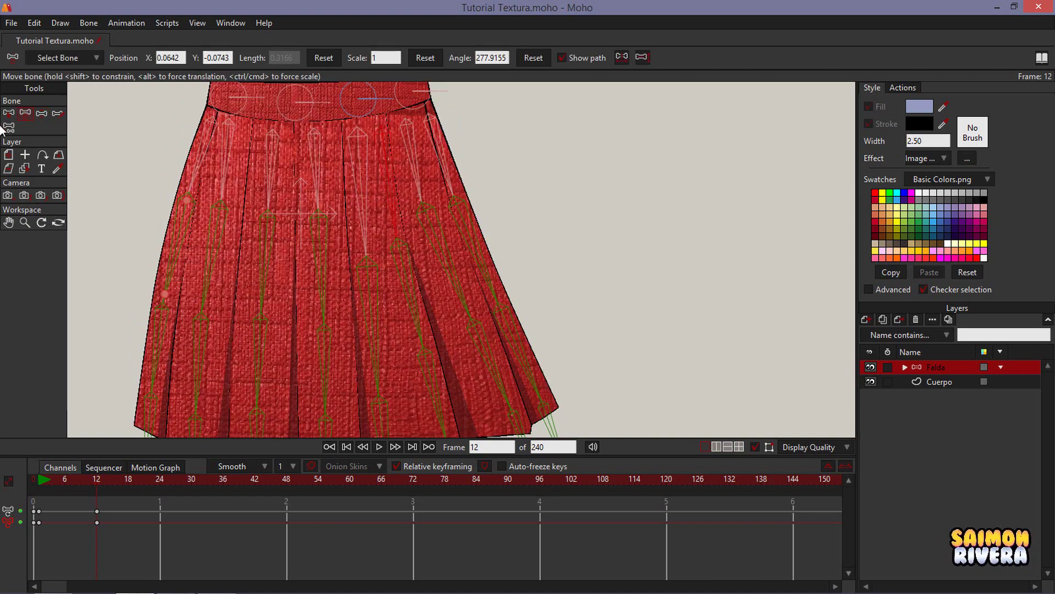
{"action": "left_click", "coordinate": [41, 113]}
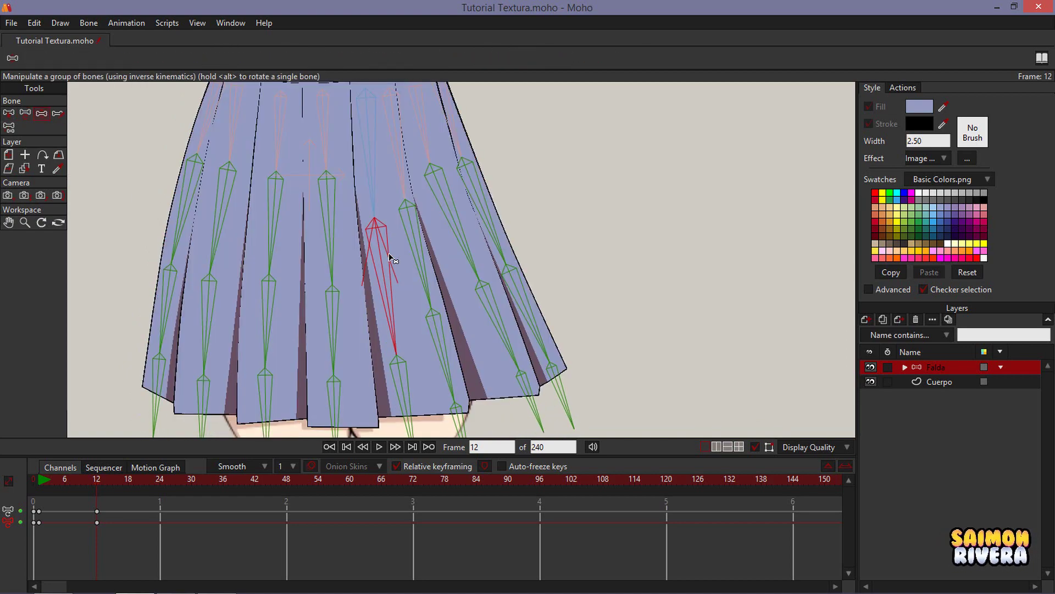
{"action": "left_click_drag", "start_coordinate": [406, 258], "coordinate": [393, 263]}
{"action": "left_click_drag", "start_coordinate": [378, 228], "coordinate": [391, 245]}
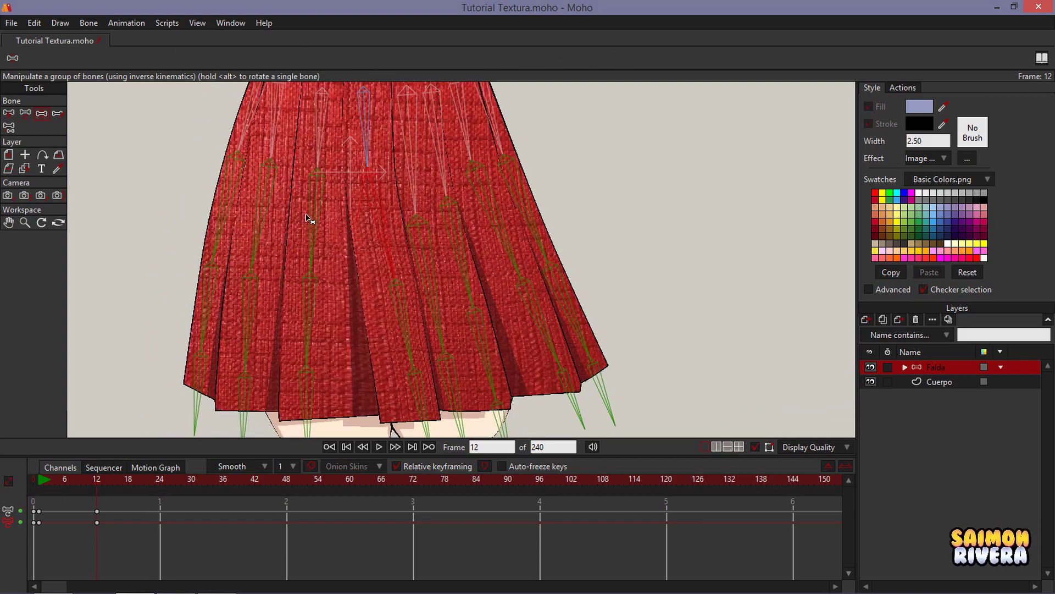
{"action": "mouse_move", "coordinate": [309, 219]}
{"action": "left_mouse_down"}
{"action": "mouse_move", "coordinate": [341, 219]}
{"action": "mouse_move", "coordinate": [330, 220]}
{"action": "left_mouse_up"}
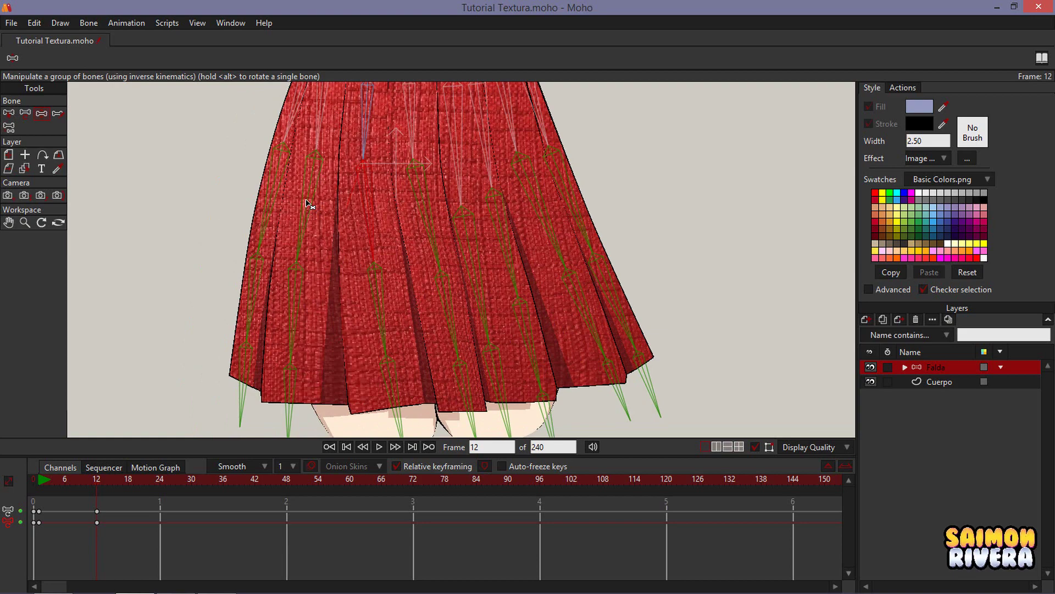
{"action": "left_click_drag", "start_coordinate": [306, 205], "coordinate": [279, 183]}
{"action": "scroll", "coordinate": [423, 203], "scroll_direction": "down", "scroll_amount": 2}
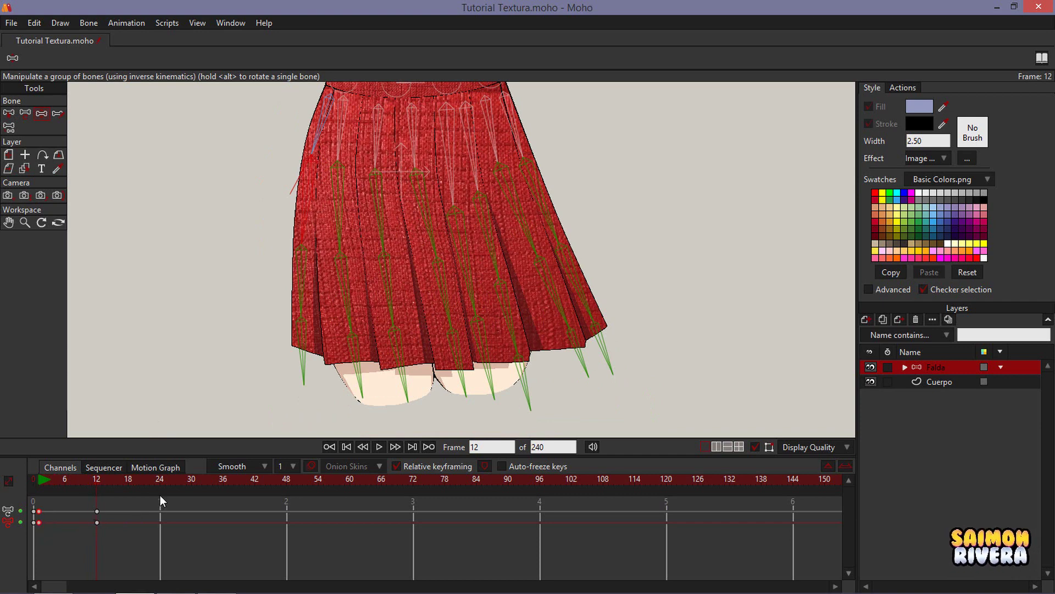
Copy the rest-pose keyframes from frame 1 to frame 24 and set the frame 24 keyframes to Cycle interpolation.
{"action": "left_click", "coordinate": [162, 479]}
{"action": "left_click_drag", "start_coordinate": [363, 380], "coordinate": [363, 379]}
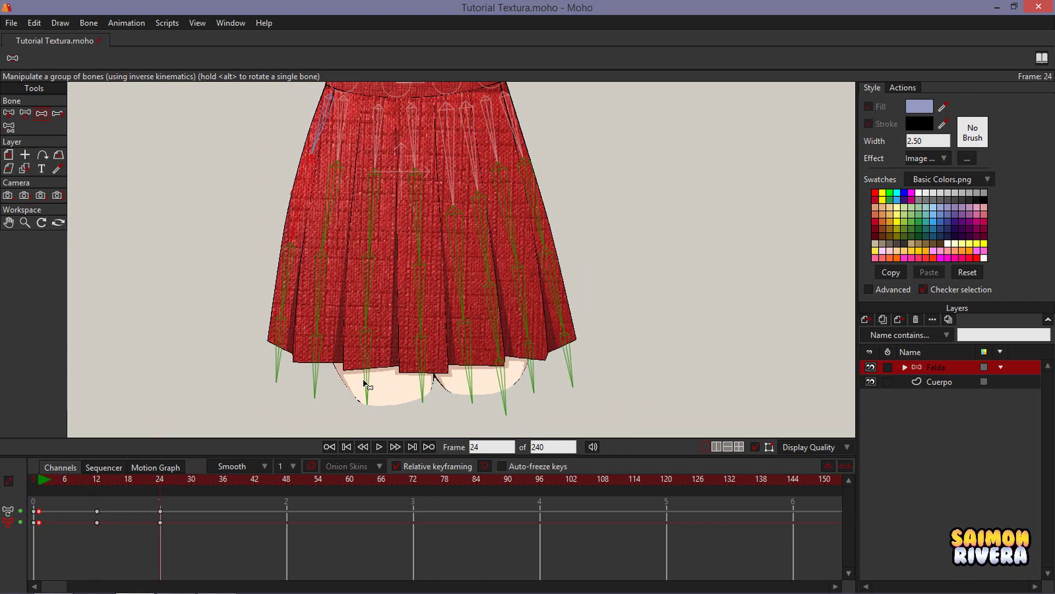
{"action": "mouse_move", "coordinate": [43, 483]}
{"action": "left_mouse_down"}
{"action": "mouse_move", "coordinate": [111, 477]}
{"action": "mouse_move", "coordinate": [60, 484]}
{"action": "left_mouse_up"}
{"action": "right_click", "coordinate": [158, 510]}
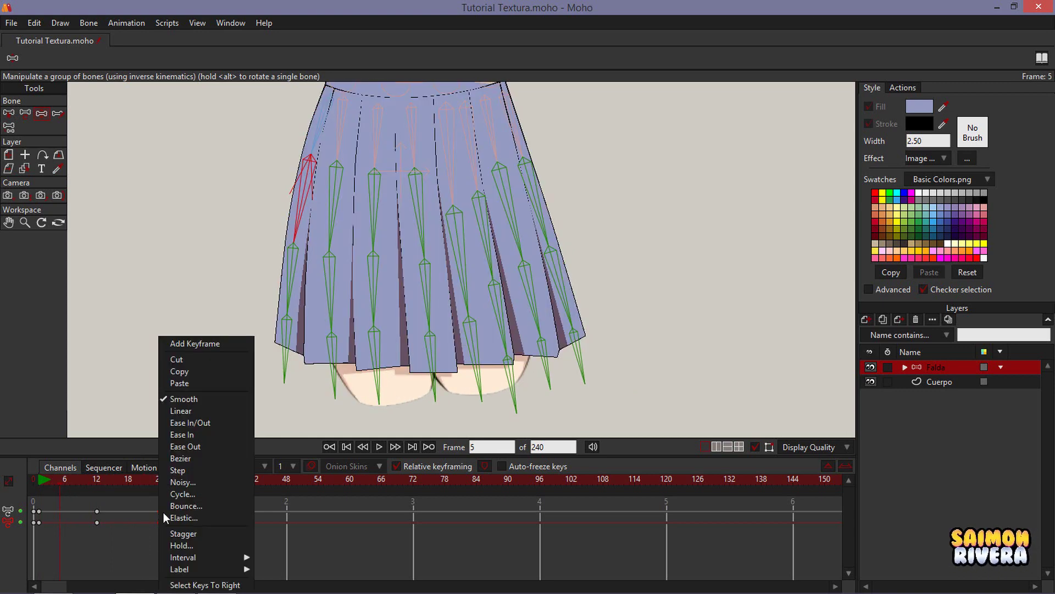
{"action": "left_click", "coordinate": [187, 494]}
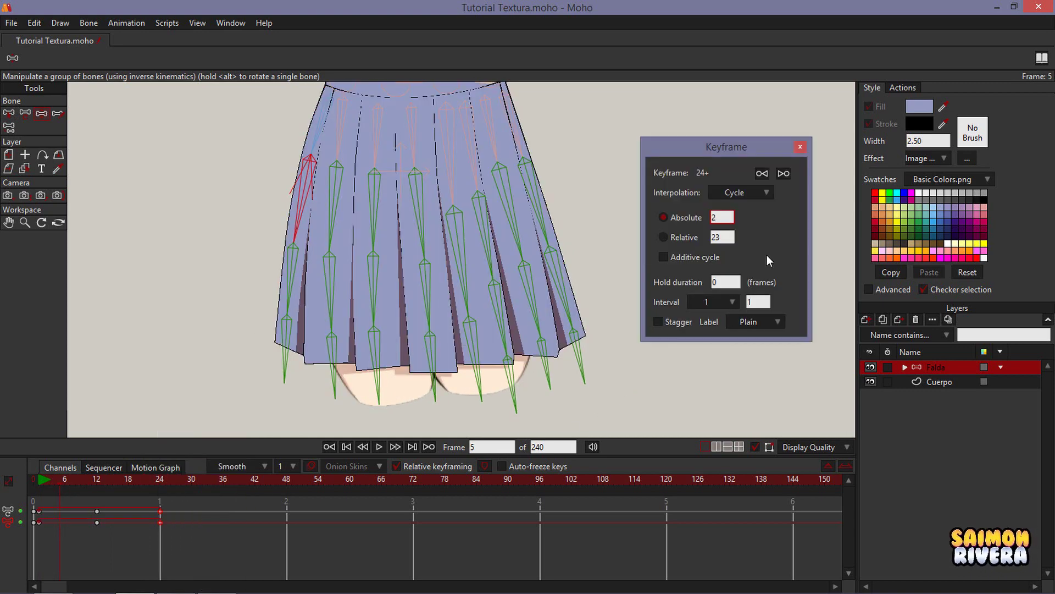
{"action": "left_click", "coordinate": [800, 146]}
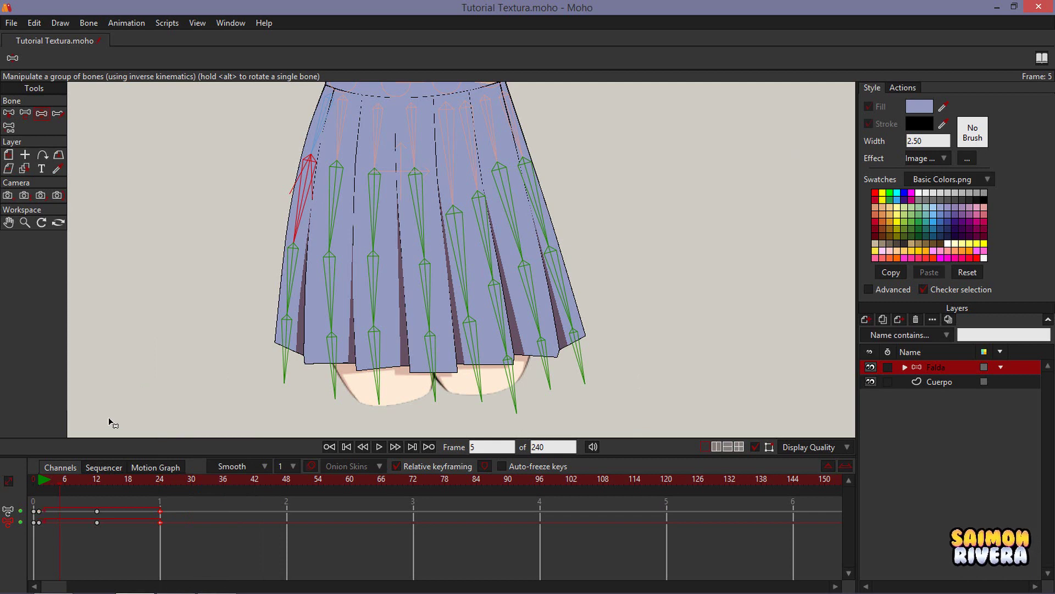
Swing the two rightmost pleat chains farther outward to the right at frame 6.
{"action": "left_click", "coordinate": [65, 481]}
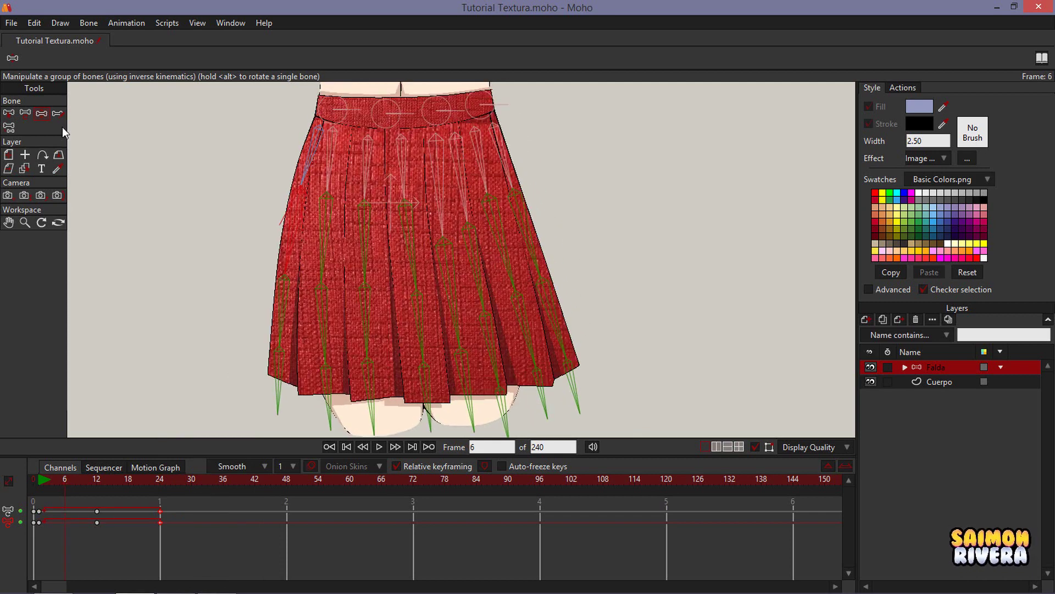
{"action": "left_click_drag", "start_coordinate": [500, 187], "coordinate": [541, 195]}
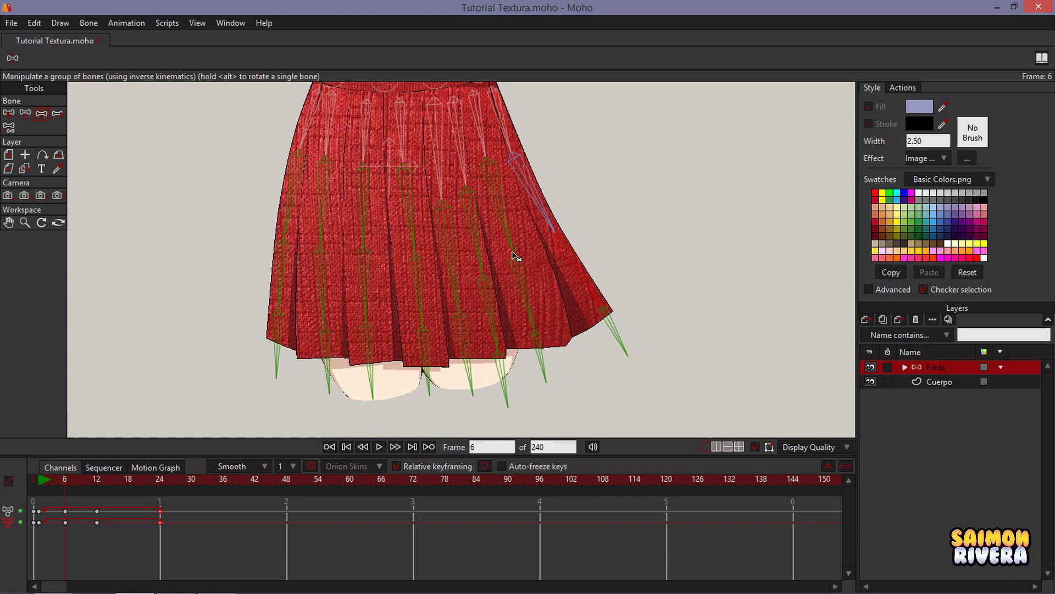
{"action": "left_click_drag", "start_coordinate": [513, 256], "coordinate": [551, 285]}
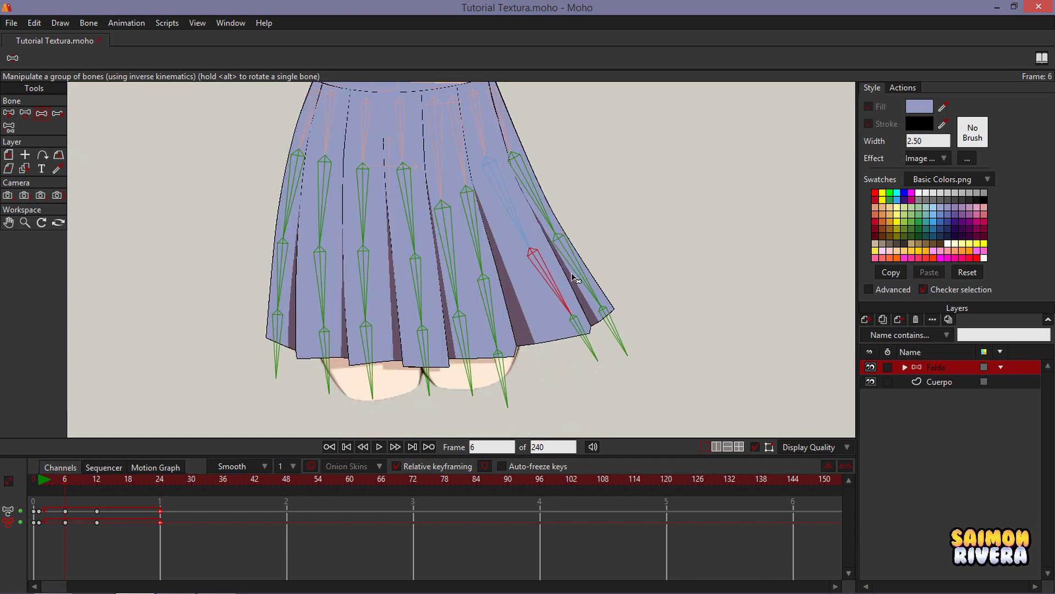
Bend the central and left pleat chains toward the right at frame 6, curving the left edge's lower bones inward.
{"action": "left_click_drag", "start_coordinate": [479, 252], "coordinate": [425, 224]}
{"action": "left_click_drag", "start_coordinate": [367, 213], "coordinate": [390, 212]}
{"action": "left_click_drag", "start_coordinate": [327, 199], "coordinate": [342, 199]}
{"action": "left_click_drag", "start_coordinate": [294, 193], "coordinate": [301, 195]}
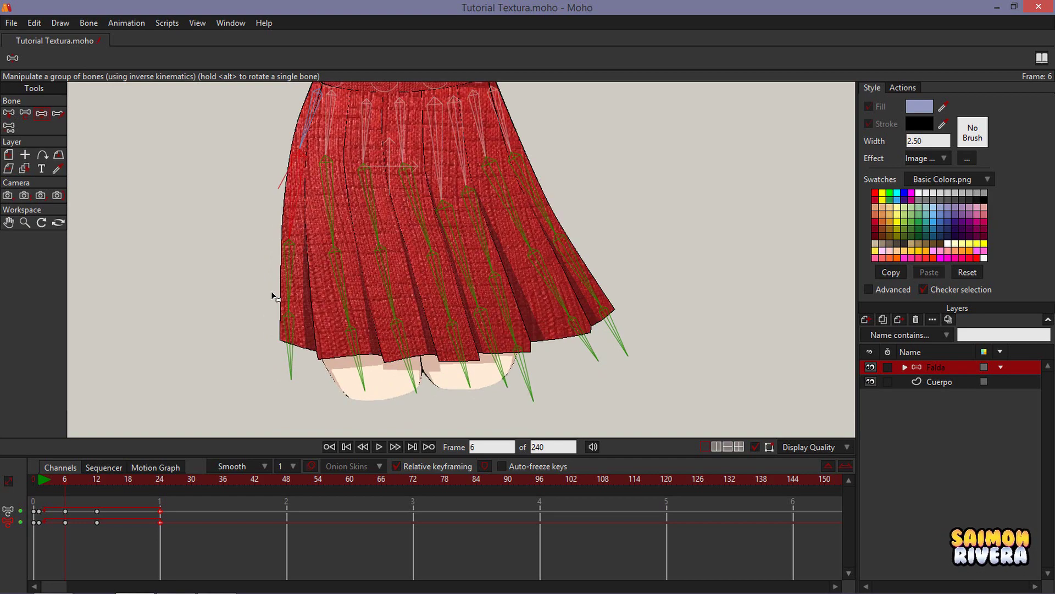
{"action": "left_click_drag", "start_coordinate": [272, 296], "coordinate": [283, 289]}
{"action": "left_click_drag", "start_coordinate": [298, 352], "coordinate": [303, 352]}
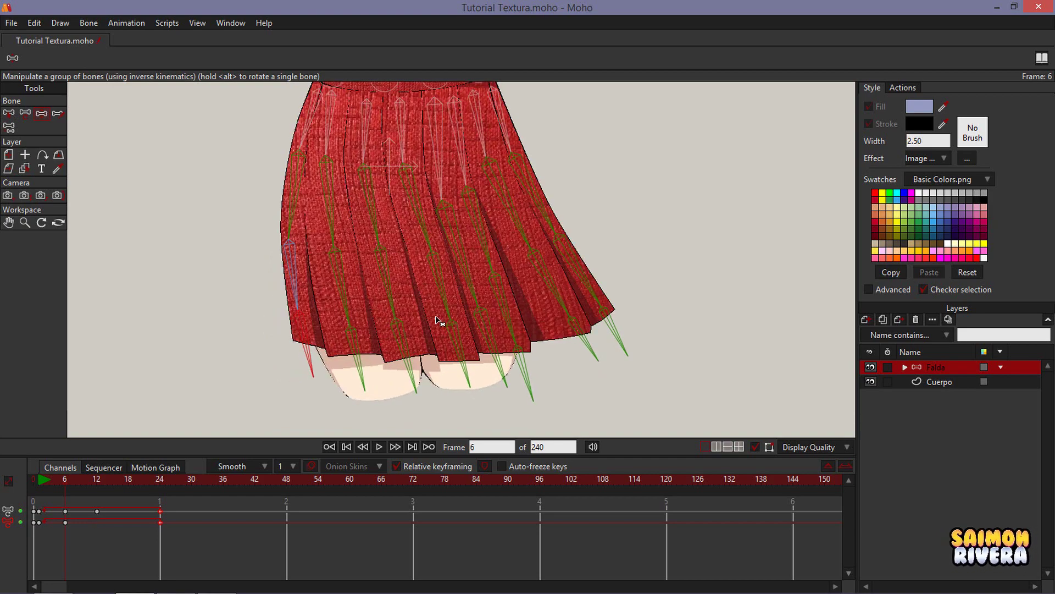
Swing the skirt's left edge chain outward to the left at frame 18, down to its hem bone.
{"action": "left_click_drag", "start_coordinate": [40, 480], "coordinate": [128, 483]}
{"action": "left_click_drag", "start_coordinate": [292, 205], "coordinate": [289, 208]}
{"action": "left_click_drag", "start_coordinate": [286, 279], "coordinate": [271, 288]}
{"action": "left_click_drag", "start_coordinate": [258, 333], "coordinate": [254, 333]}
Bend the second and third pleat chains from the left edge toward the left at frame 18.
{"action": "left_click_drag", "start_coordinate": [320, 214], "coordinate": [314, 216]}
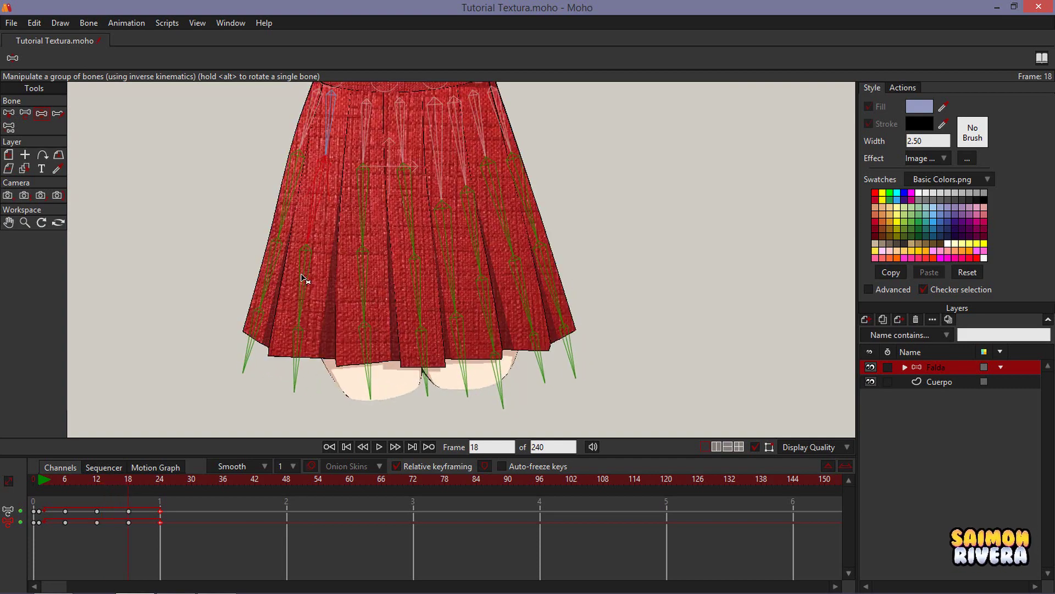
{"action": "left_click_drag", "start_coordinate": [306, 293], "coordinate": [296, 298]}
{"action": "left_click_drag", "start_coordinate": [365, 237], "coordinate": [355, 236]}
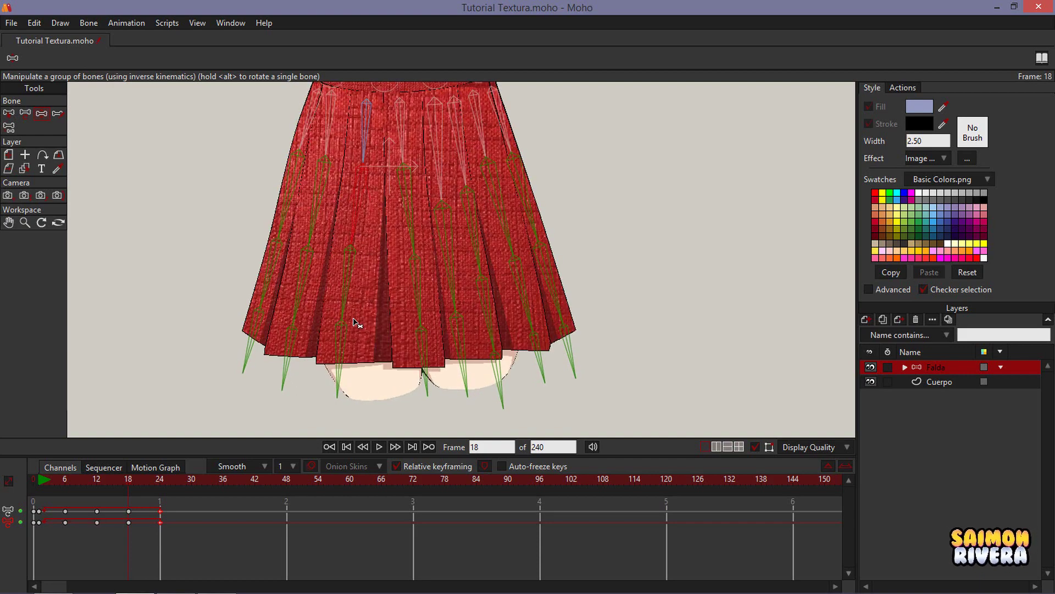
{"action": "left_click_drag", "start_coordinate": [354, 323], "coordinate": [340, 322]}
Bend the central and right pleat chains toward the left at frame 18, curving the right edge's lower bones inward.
{"action": "left_click_drag", "start_coordinate": [413, 222], "coordinate": [467, 217]}
{"action": "left_click_drag", "start_coordinate": [496, 207], "coordinate": [521, 199]}
{"action": "scroll", "coordinate": [536, 276], "scroll_direction": "up", "scroll_amount": 2}
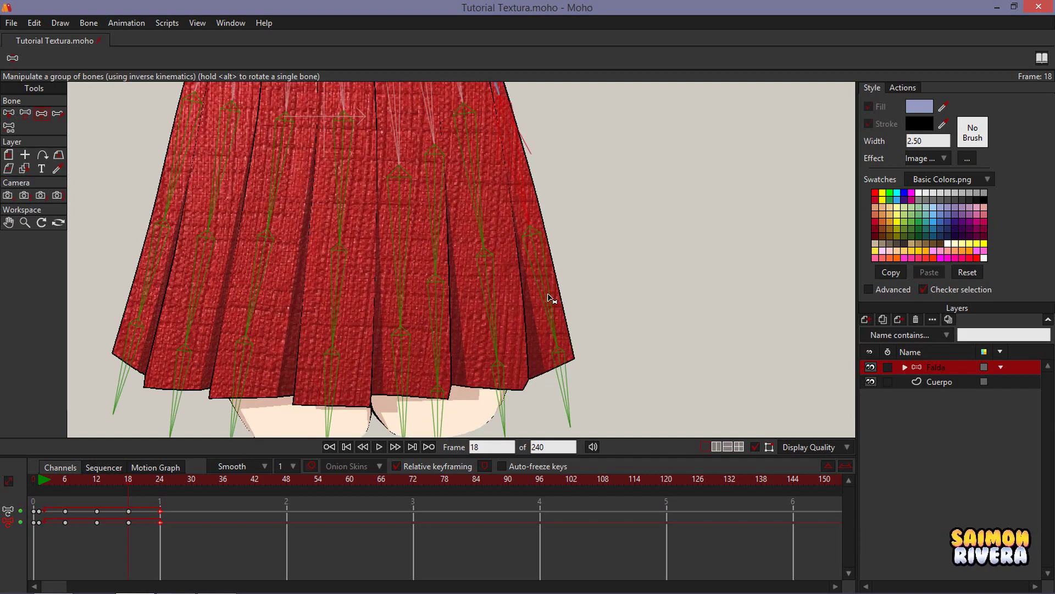
{"action": "left_click_drag", "start_coordinate": [549, 295], "coordinate": [541, 298]}
{"action": "left_click_drag", "start_coordinate": [562, 349], "coordinate": [562, 373]}
Refine the lower bones of the central and left pleat chains at frame 18, swinging the second and fourth pleats farther left.
{"action": "scroll", "coordinate": [562, 374], "scroll_direction": "down", "scroll_amount": 3}
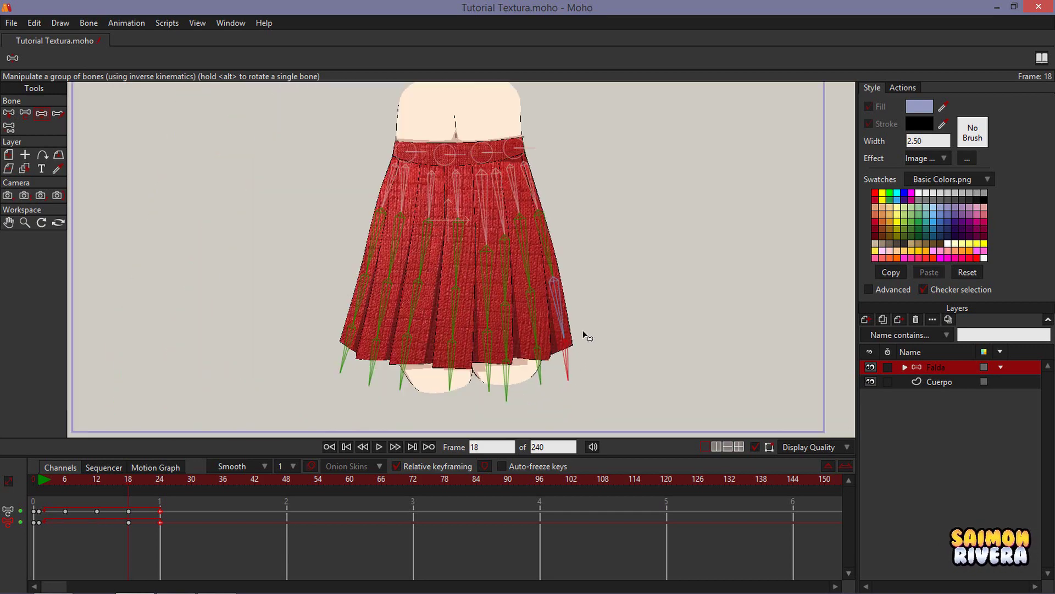
{"action": "left_click_drag", "start_coordinate": [555, 330], "coordinate": [553, 318]}
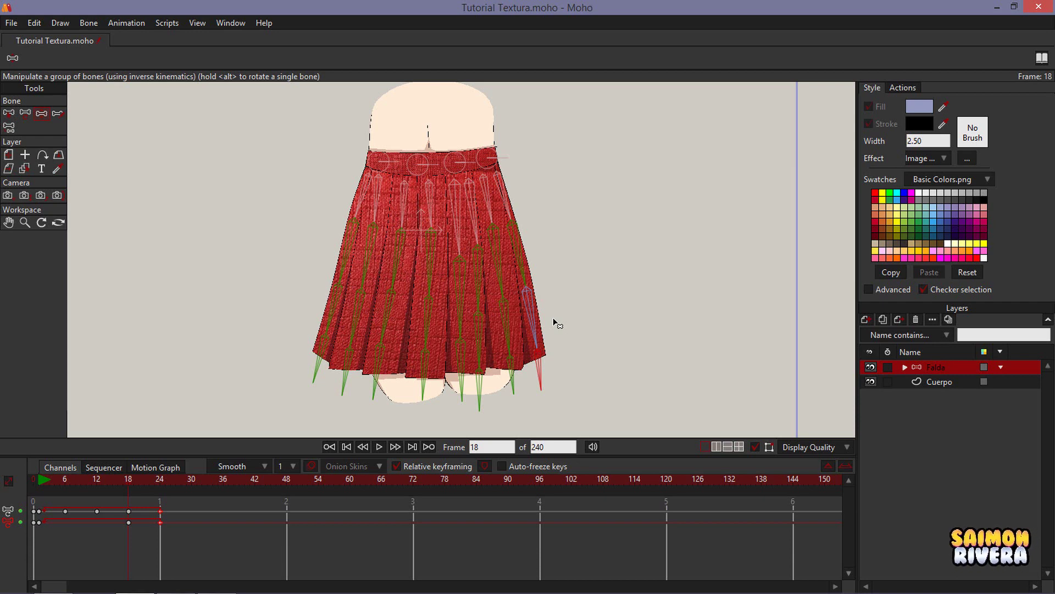
{"action": "scroll", "coordinate": [575, 292], "scroll_direction": "up", "scroll_amount": 1}
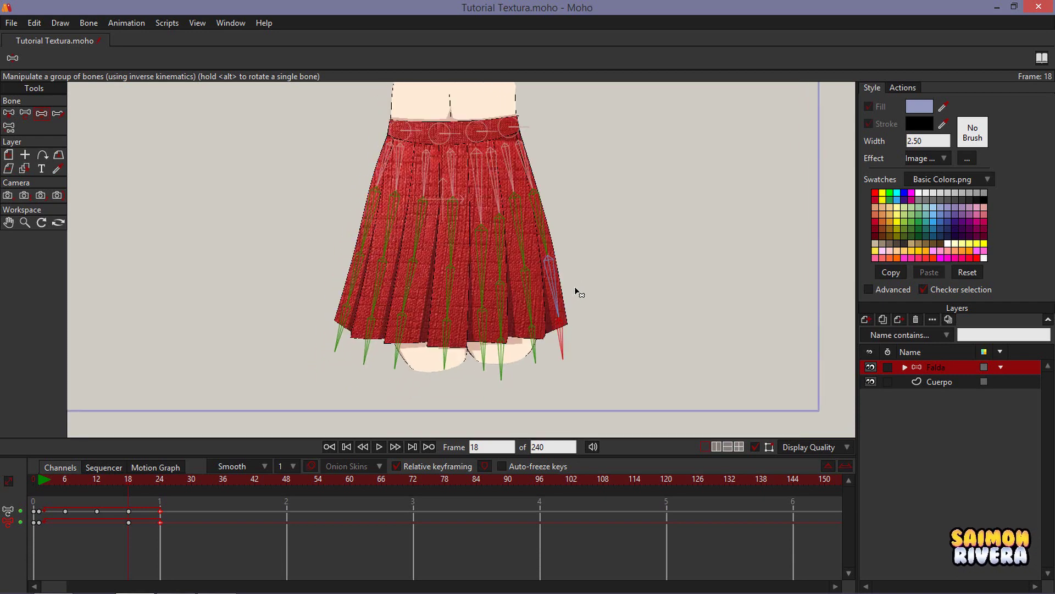
{"action": "left_click_drag", "start_coordinate": [578, 297], "coordinate": [582, 311]}
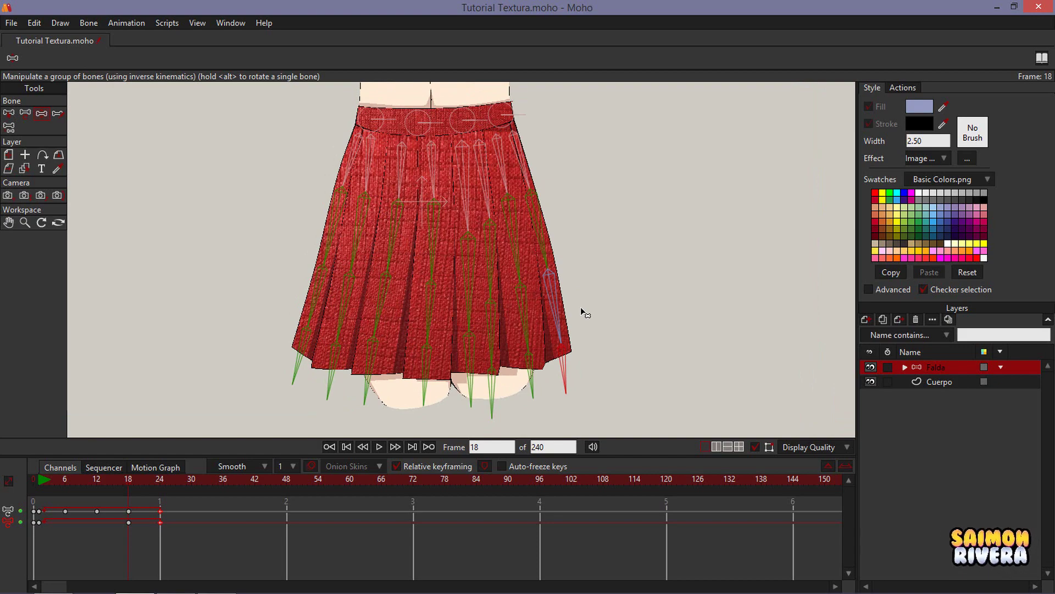
{"action": "scroll", "coordinate": [474, 266], "scroll_direction": "up", "scroll_amount": 5}
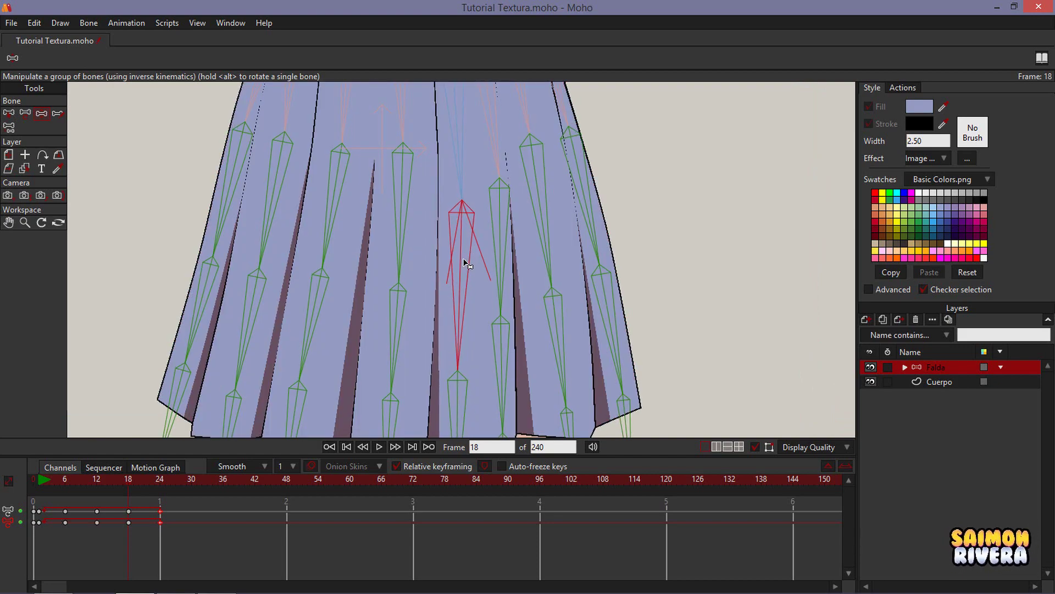
{"action": "mouse_move", "coordinate": [468, 310]}
{"action": "left_mouse_down"}
{"action": "mouse_move", "coordinate": [458, 220]}
{"action": "mouse_move", "coordinate": [450, 311]}
{"action": "left_mouse_up"}
{"action": "left_click", "coordinate": [389, 172]}
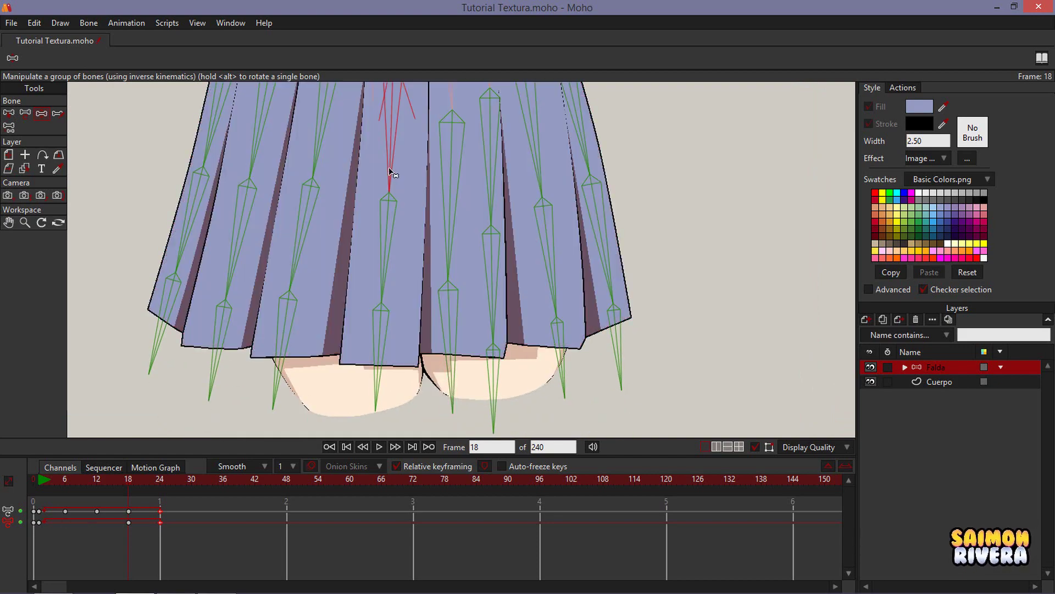
{"action": "left_click_drag", "start_coordinate": [389, 171], "coordinate": [393, 173]}
{"action": "left_click_drag", "start_coordinate": [394, 251], "coordinate": [383, 252]}
{"action": "left_click_drag", "start_coordinate": [310, 240], "coordinate": [315, 240]}
{"action": "left_click_drag", "start_coordinate": [296, 336], "coordinate": [292, 336]}
{"action": "left_click_drag", "start_coordinate": [247, 238], "coordinate": [242, 240]}
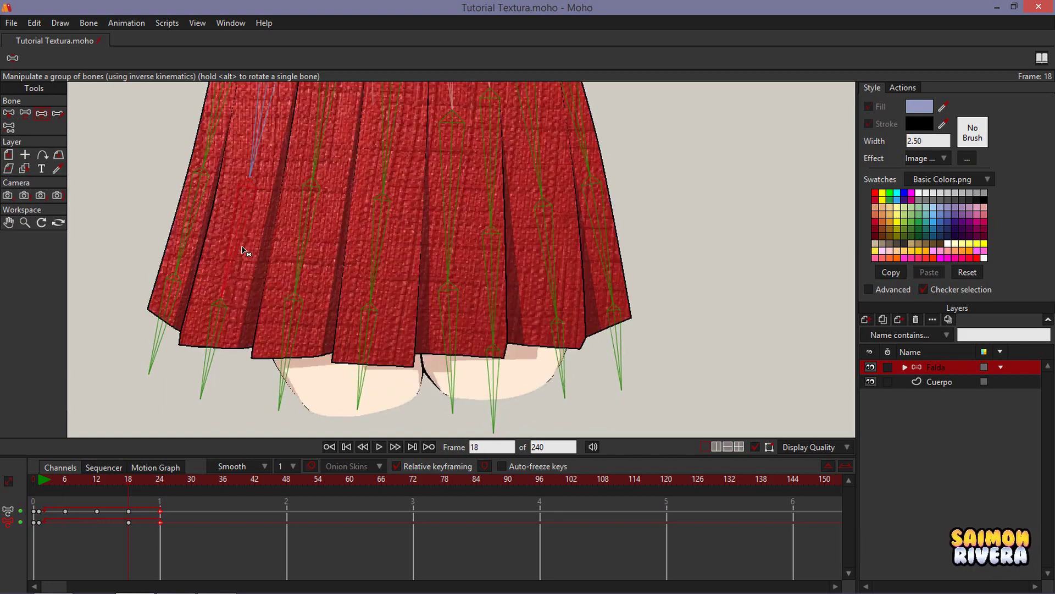
{"action": "left_click_drag", "start_coordinate": [233, 337], "coordinate": [232, 338]}
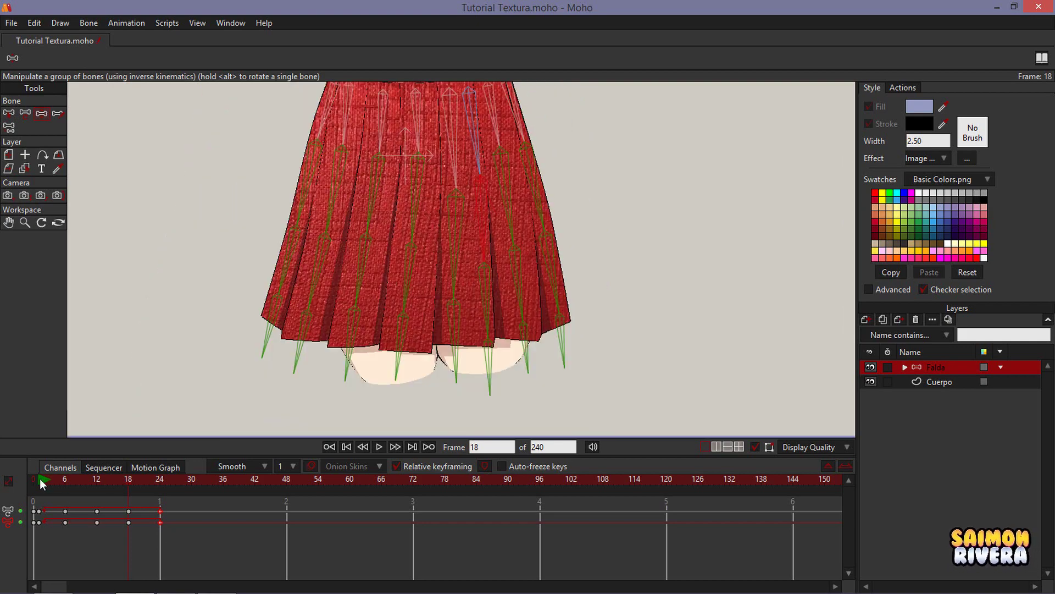
Play the skirt animation from the start to check how the pleats sway across the loop.
{"action": "left_click", "coordinate": [35, 479]}
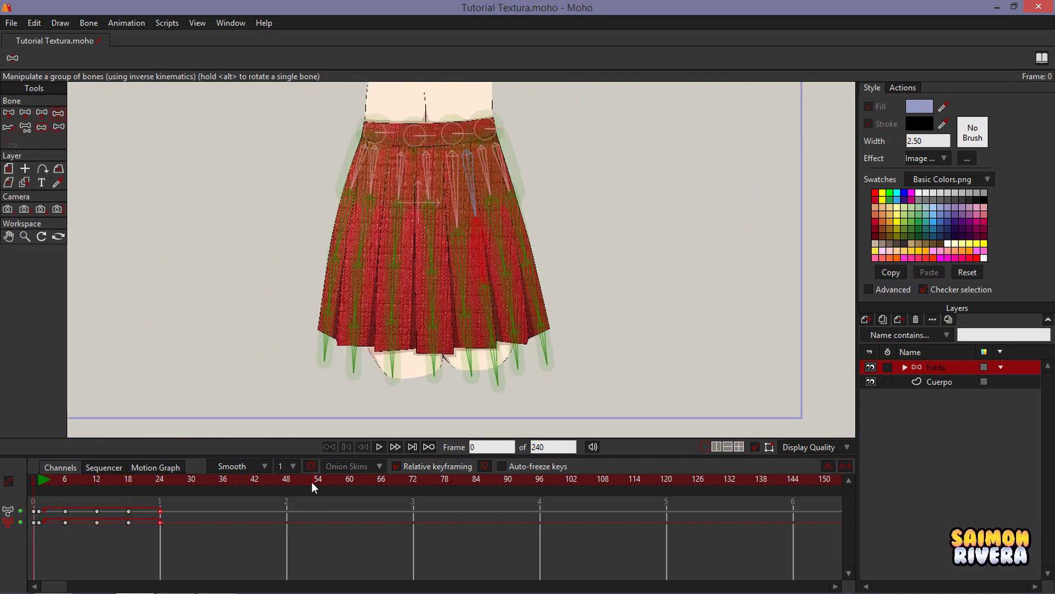
{"action": "left_click", "coordinate": [380, 447]}
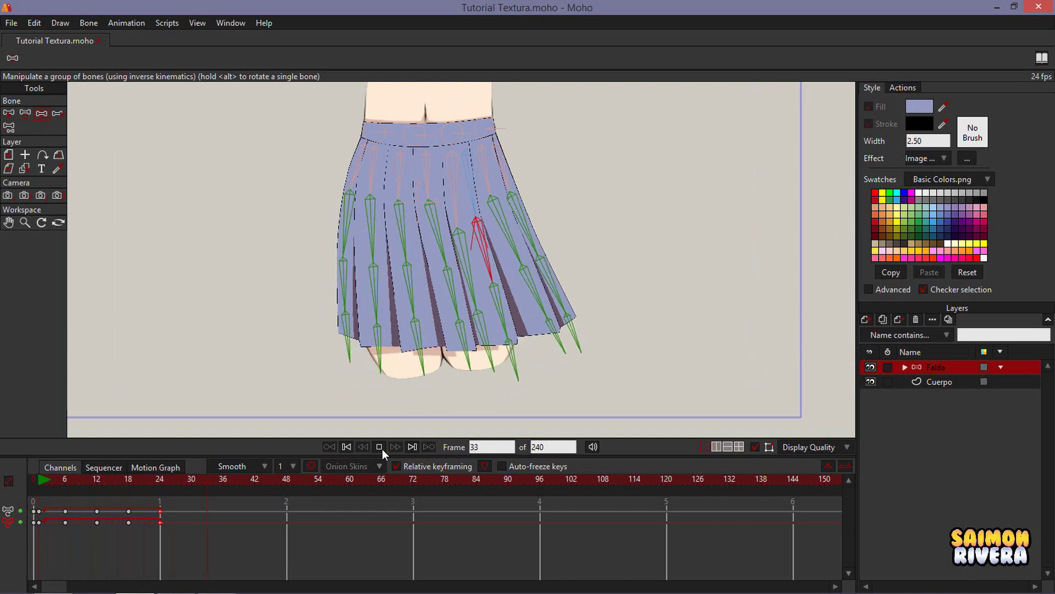
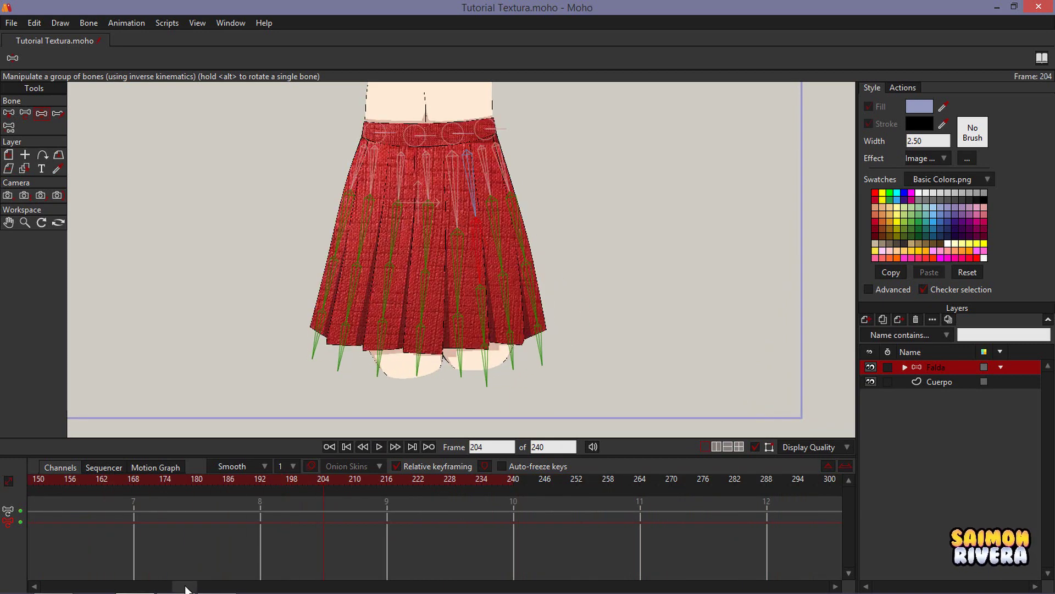
{"action": "left_click_drag", "start_coordinate": [184, 588], "coordinate": [35, 575]}
{"action": "left_click", "coordinate": [38, 479]}
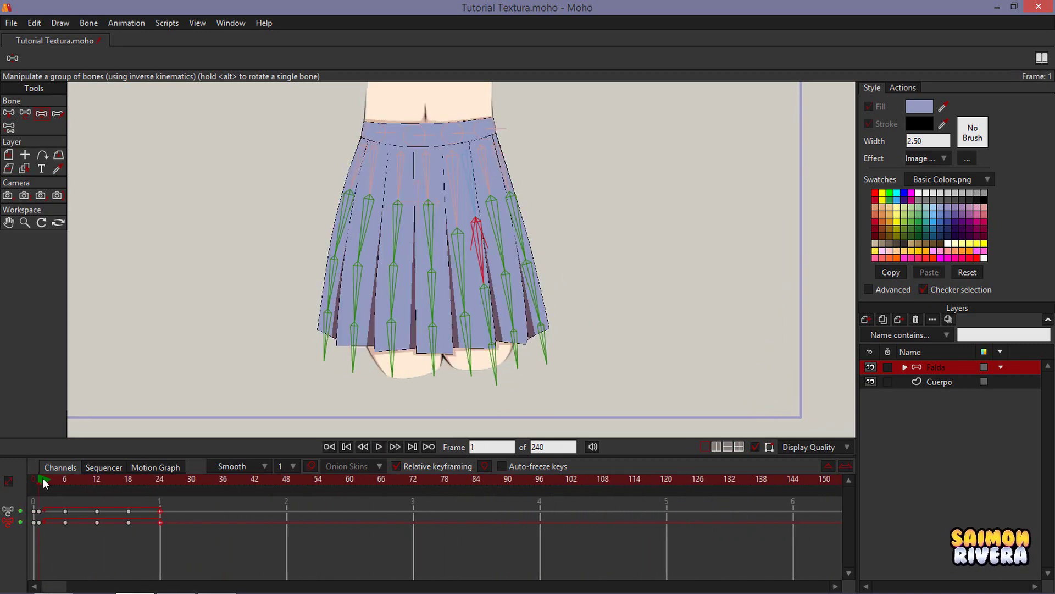
{"action": "mouse_move", "coordinate": [42, 477]}
{"action": "left_mouse_down"}
{"action": "mouse_move", "coordinate": [151, 476]}
{"action": "mouse_move", "coordinate": [38, 480]}
{"action": "left_mouse_up"}
{"action": "left_click", "coordinate": [378, 448]}
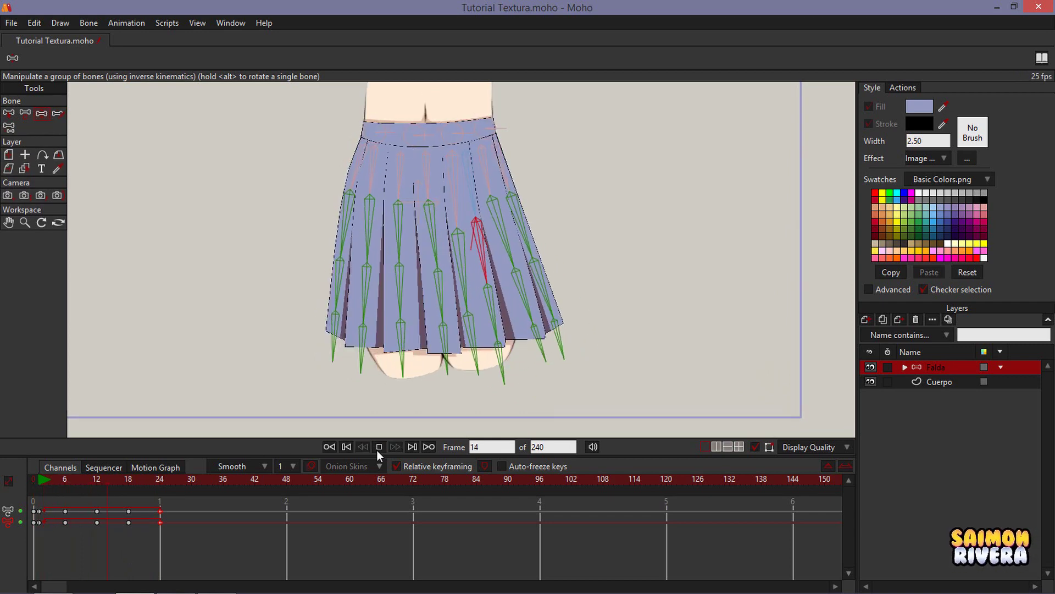
{"action": "left_click", "coordinate": [377, 450]}
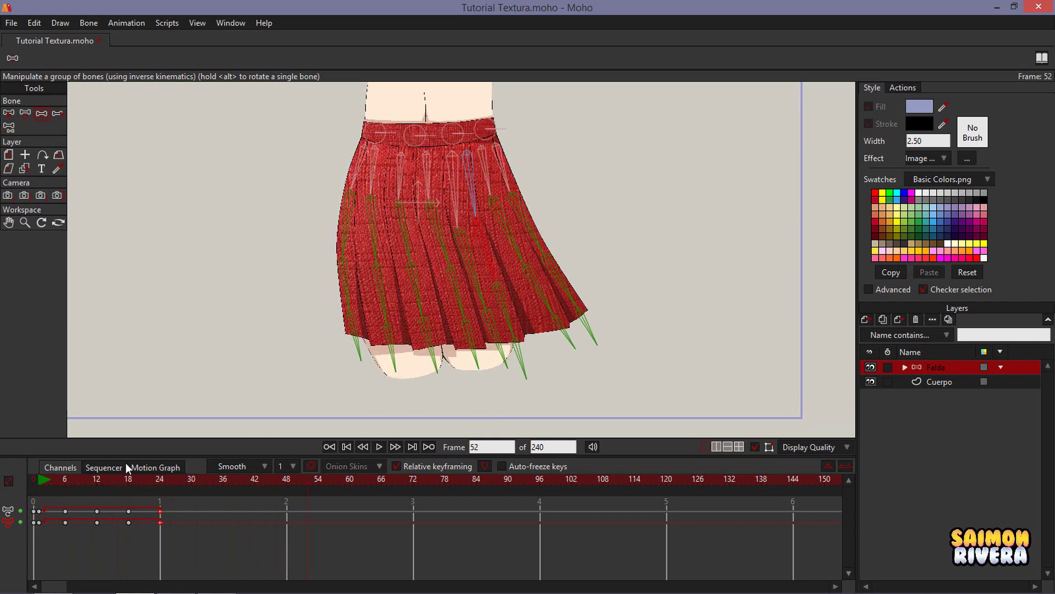
{"action": "left_click", "coordinate": [38, 478]}
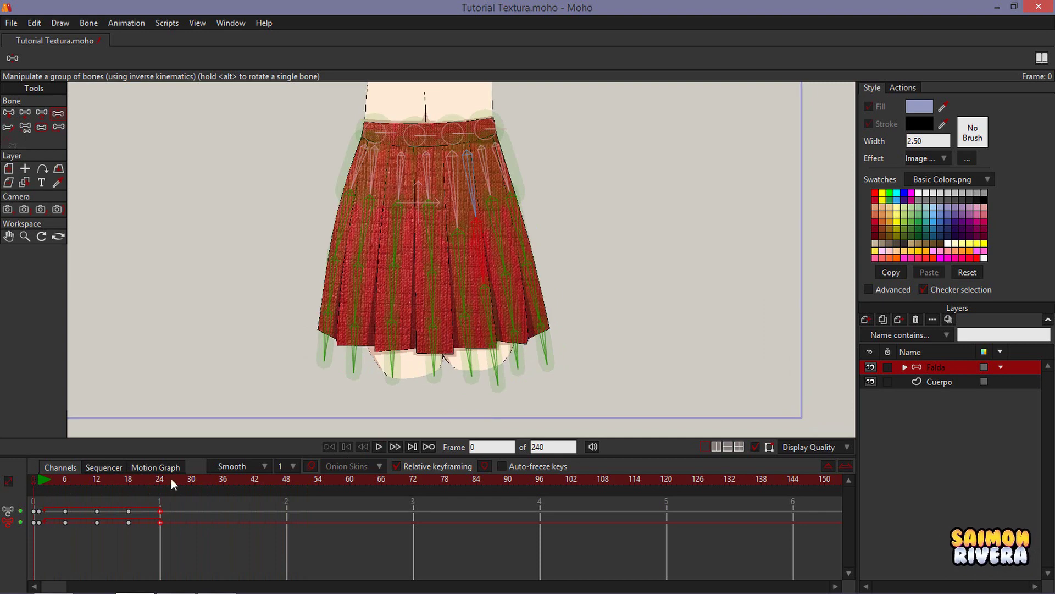
Set the animation's end frame to 72 and play the shortened skirt loop from the start.
{"action": "left_click", "coordinate": [414, 480]}
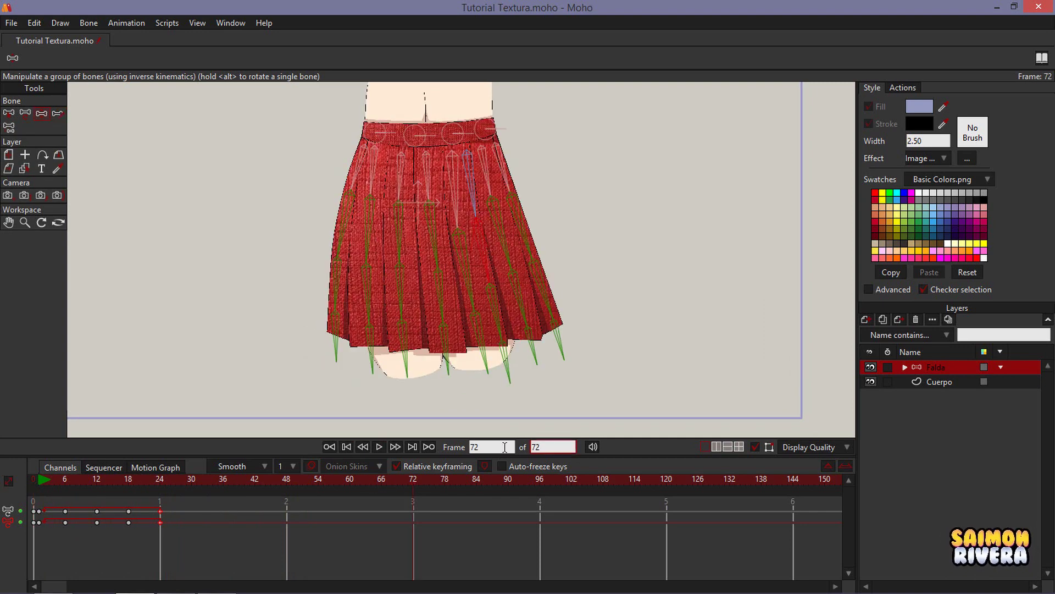
{"action": "left_click", "coordinate": [39, 482]}
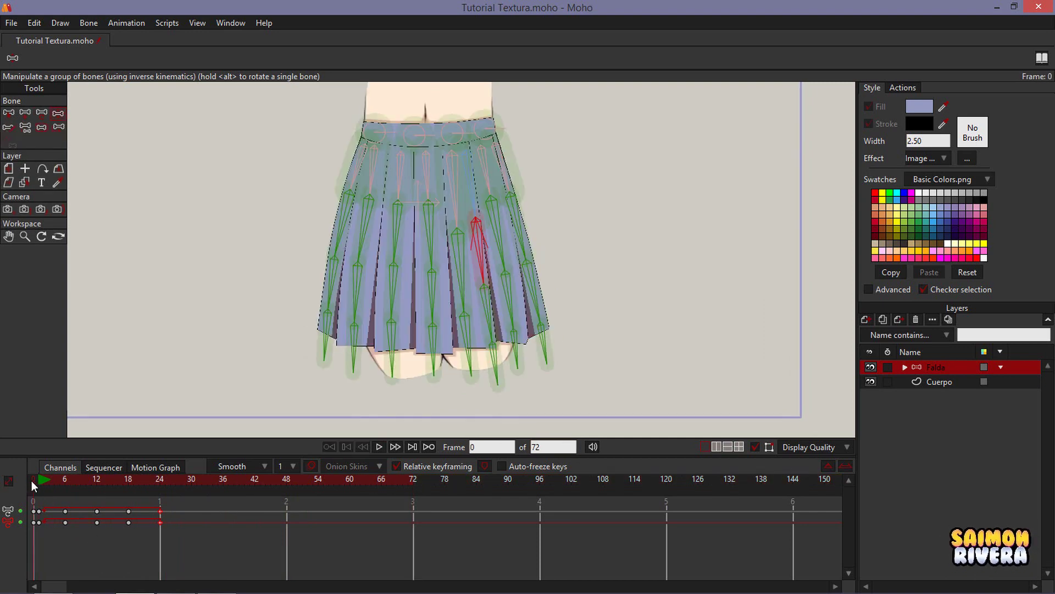
{"action": "left_click_drag", "start_coordinate": [479, 209], "coordinate": [481, 257]}
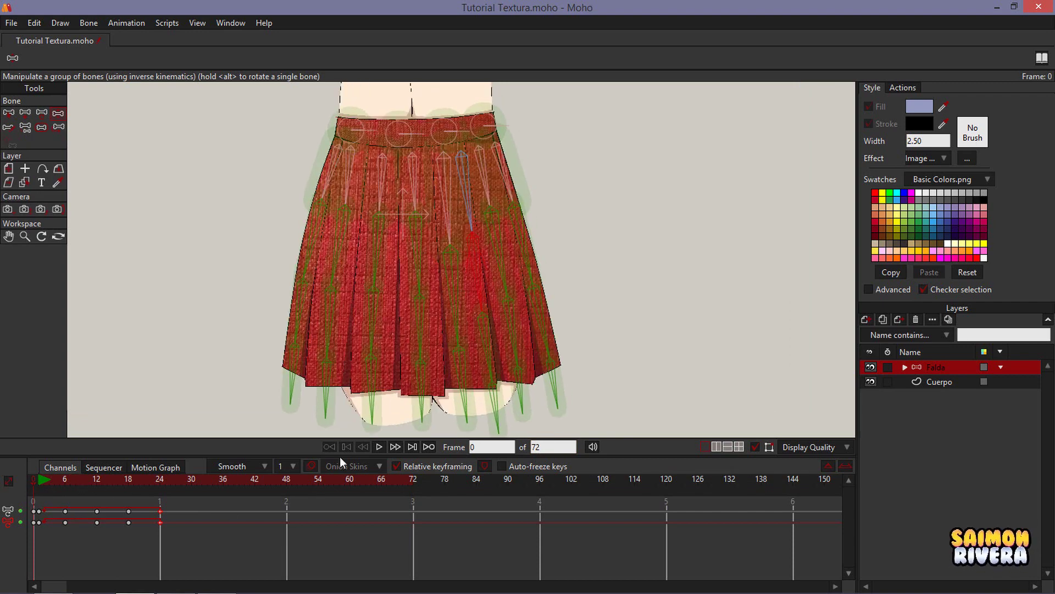
{"action": "left_click", "coordinate": [377, 448]}
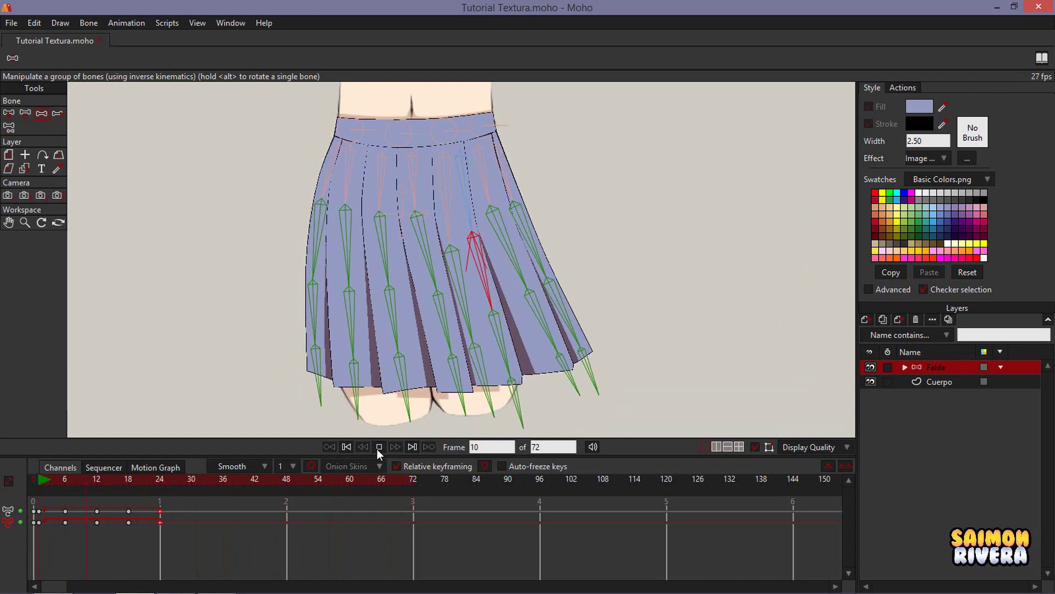
{"action": "left_click", "coordinate": [379, 447]}
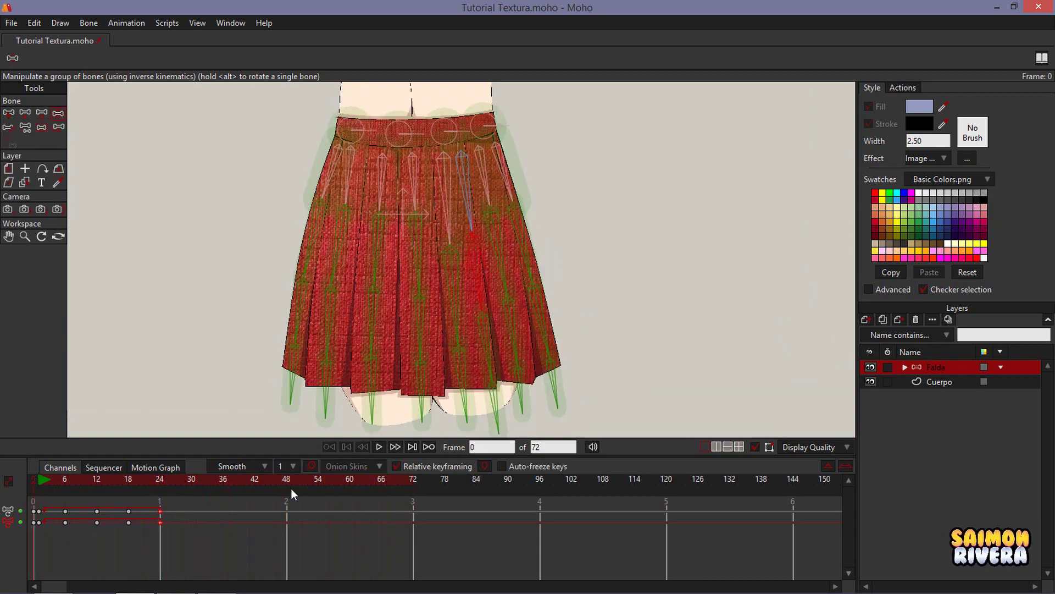
Look at the display quality options and replay the skirt's sway from the first frame.
{"action": "left_click", "coordinate": [800, 450]}
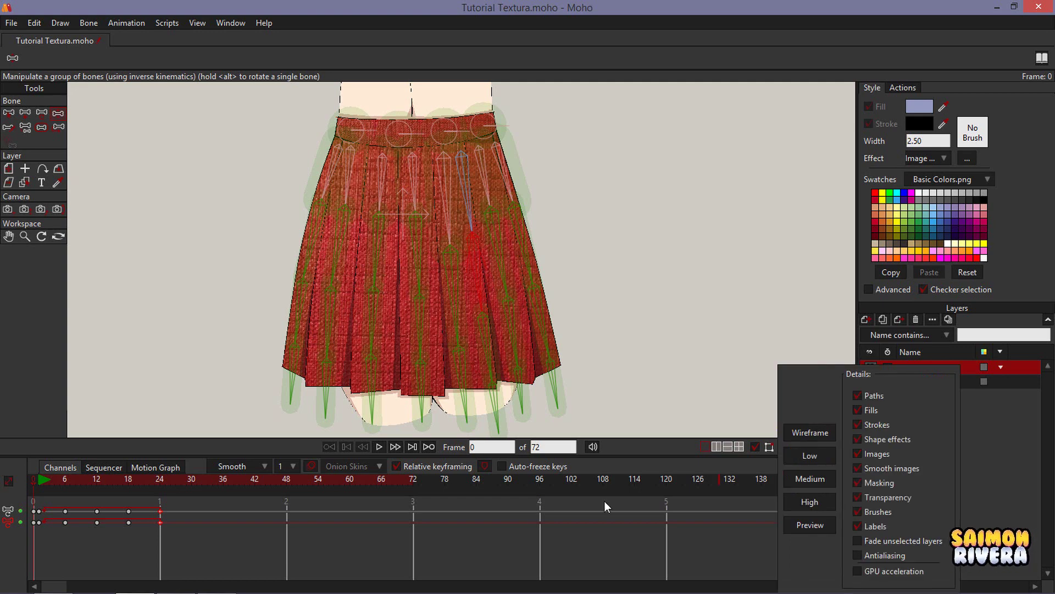
{"action": "left_click", "coordinate": [380, 447]}
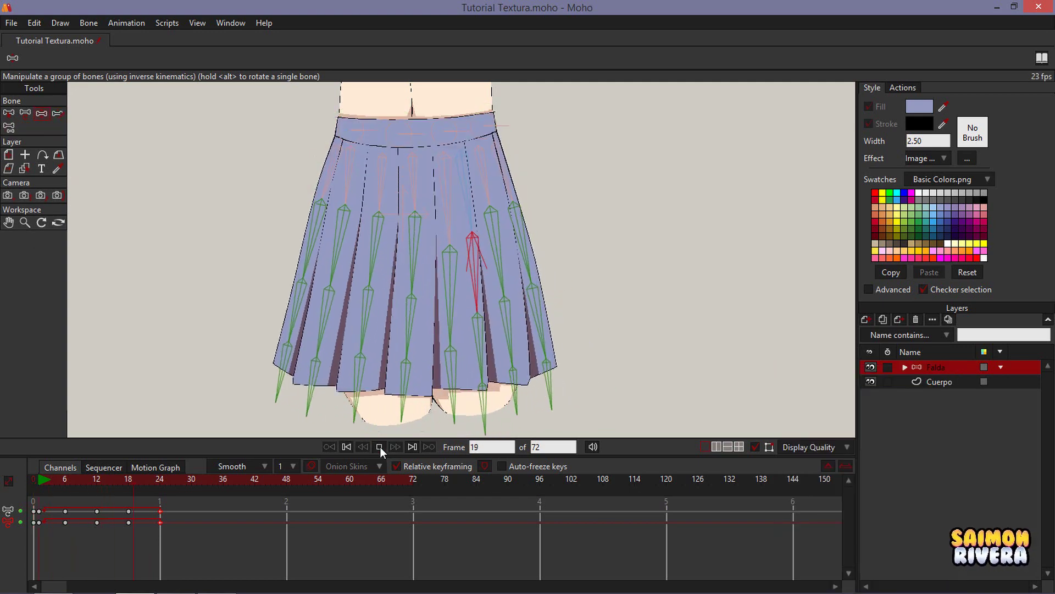
{"action": "left_click", "coordinate": [380, 446]}
{"action": "left_click", "coordinate": [35, 482]}
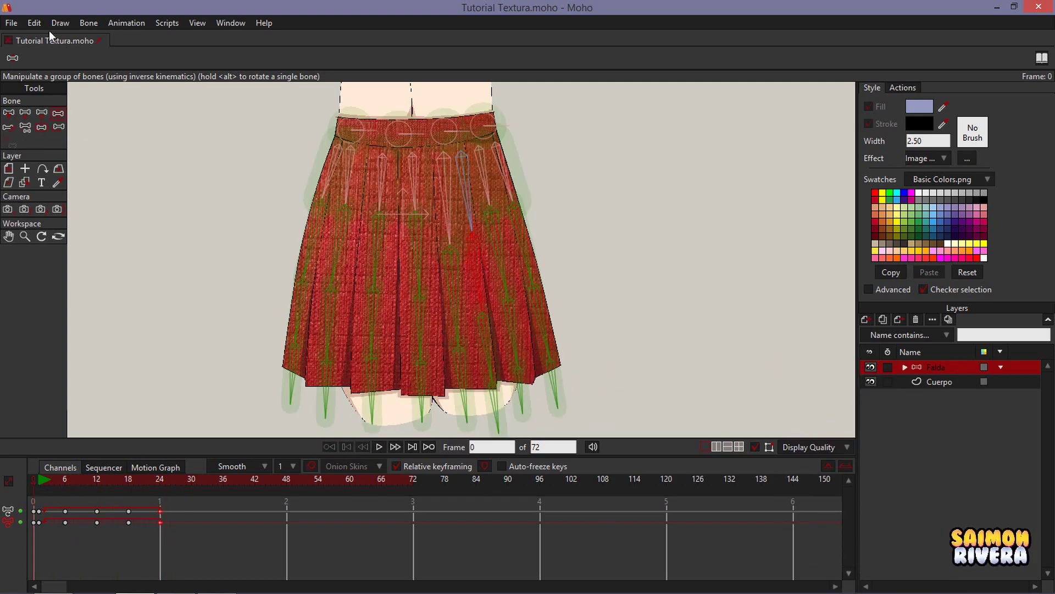
Export frames 1 to 72 to the desktop folder as the MP4 video Tutorial Textura.mp4.
{"action": "left_click", "coordinate": [16, 22]}
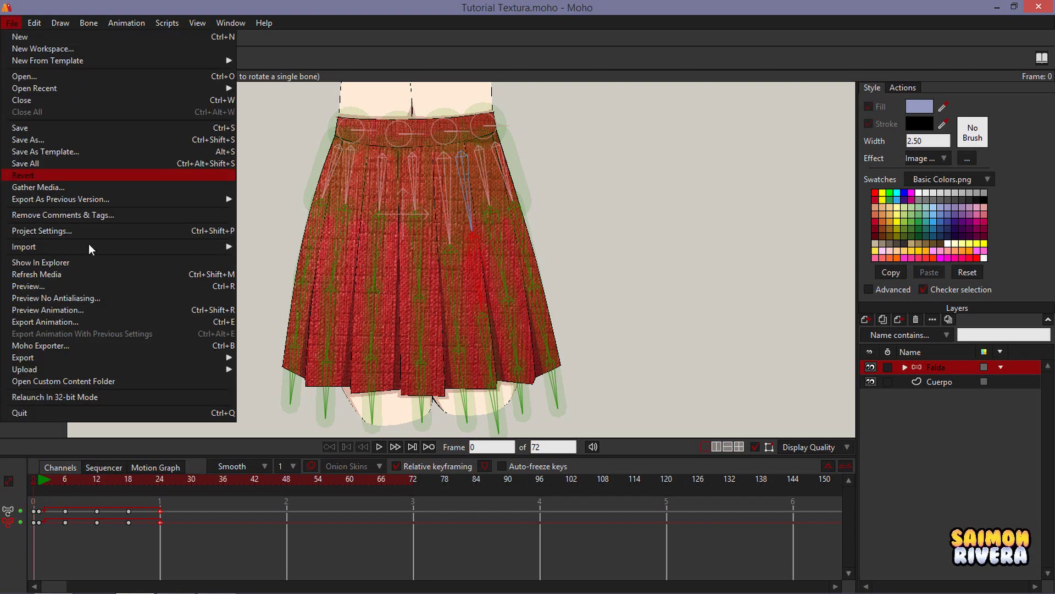
{"action": "left_click", "coordinate": [99, 318]}
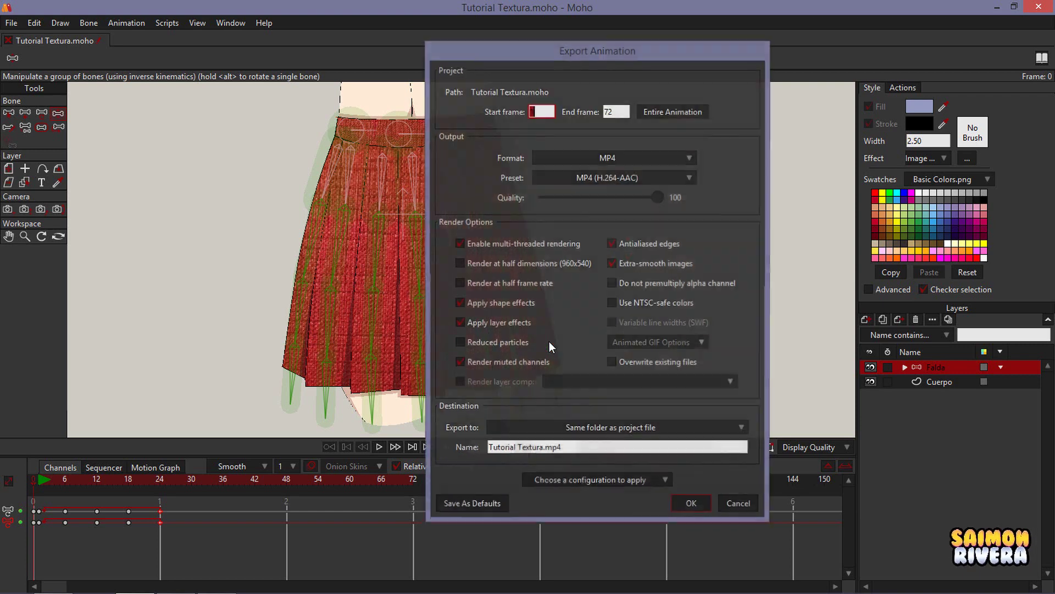
{"action": "left_click", "coordinate": [632, 428]}
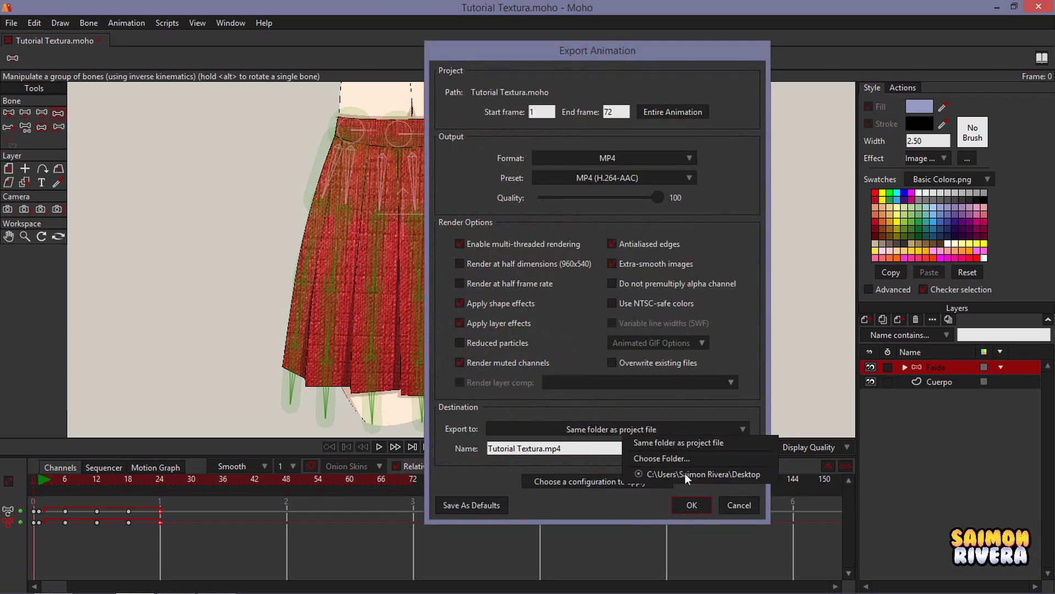
{"action": "left_click", "coordinate": [688, 475]}
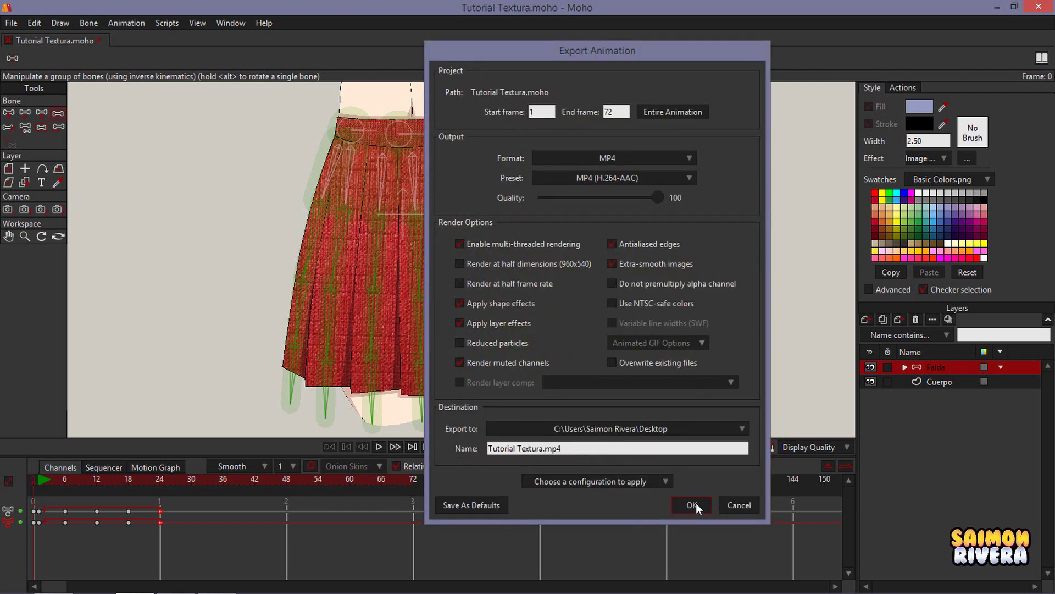
{"action": "left_click", "coordinate": [695, 505]}
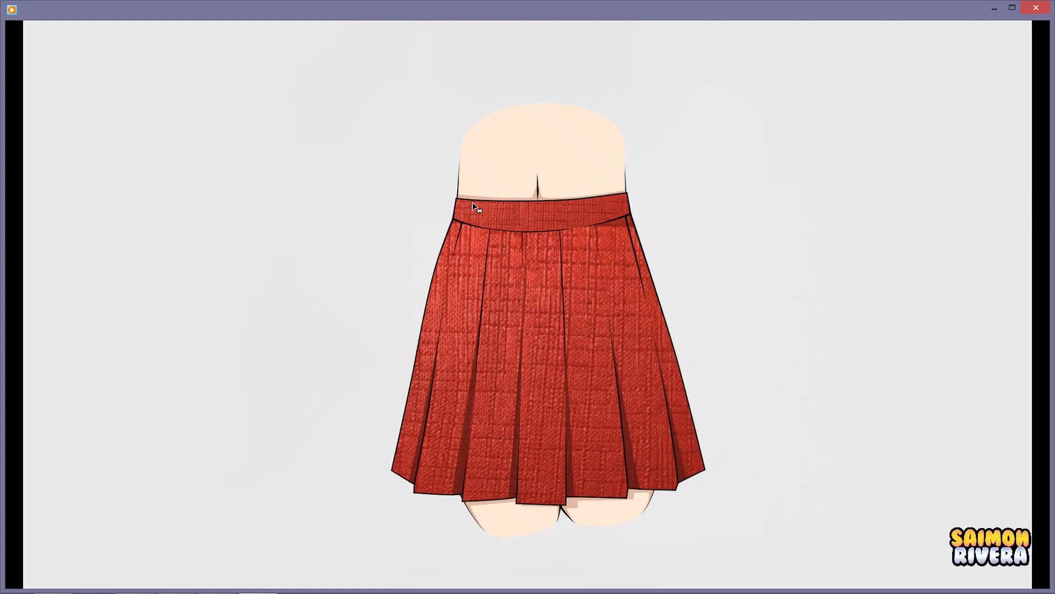
{"action": "mouse_move", "coordinate": [443, 222]}
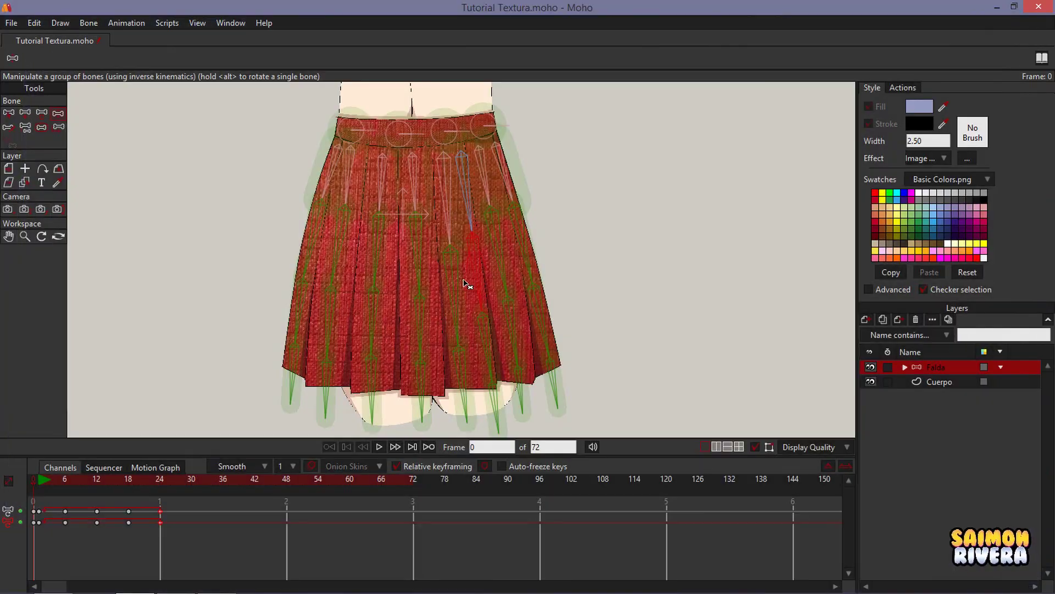
{"action": "scroll", "coordinate": [421, 210], "scroll_direction": "up", "scroll_amount": 3}
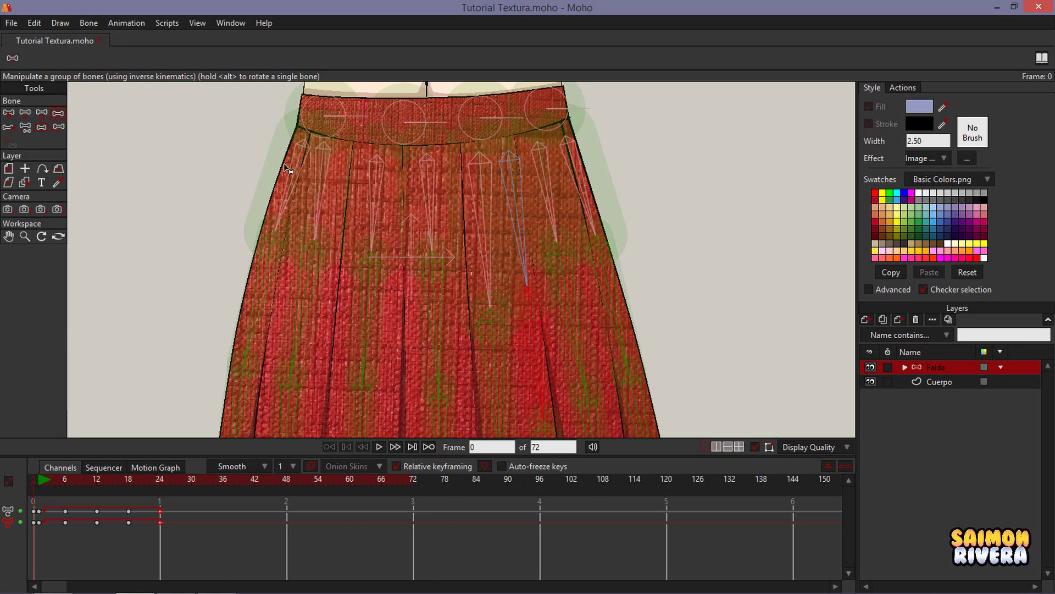
{"action": "scroll", "coordinate": [435, 193], "scroll_direction": "down", "scroll_amount": 3}
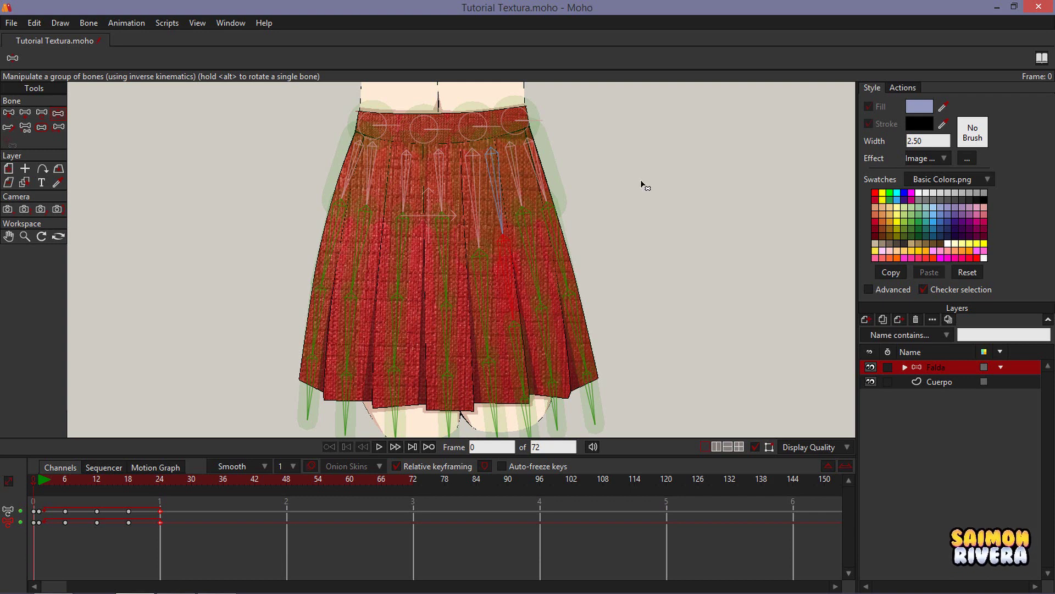
{"action": "scroll", "coordinate": [641, 179], "scroll_direction": "down", "scroll_amount": 3}
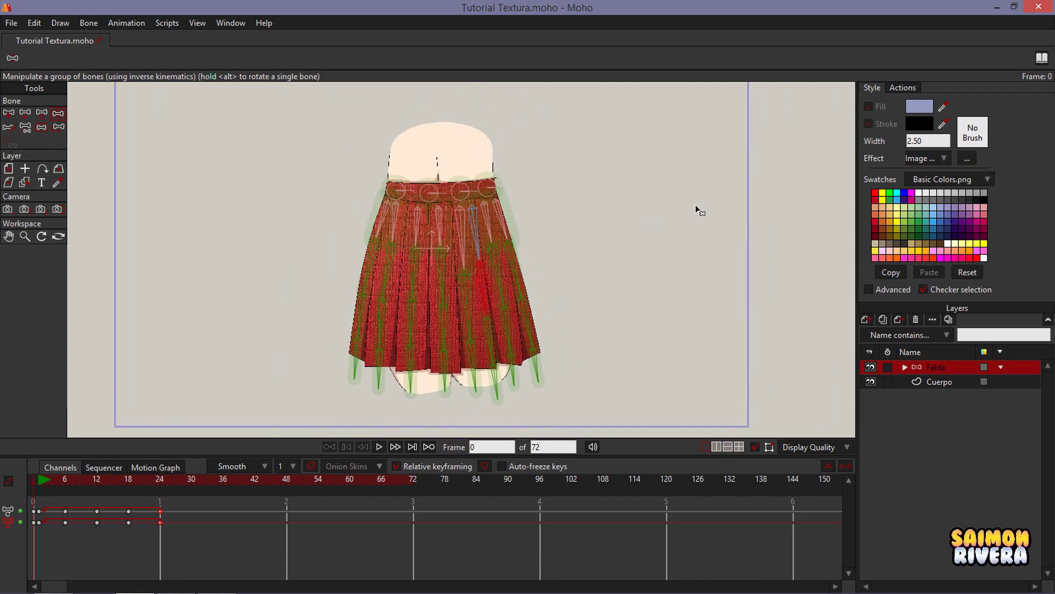
Look through the available texture image files in the skirt's Texture settings and leave without choosing a new one.
{"action": "left_click", "coordinate": [969, 158]}
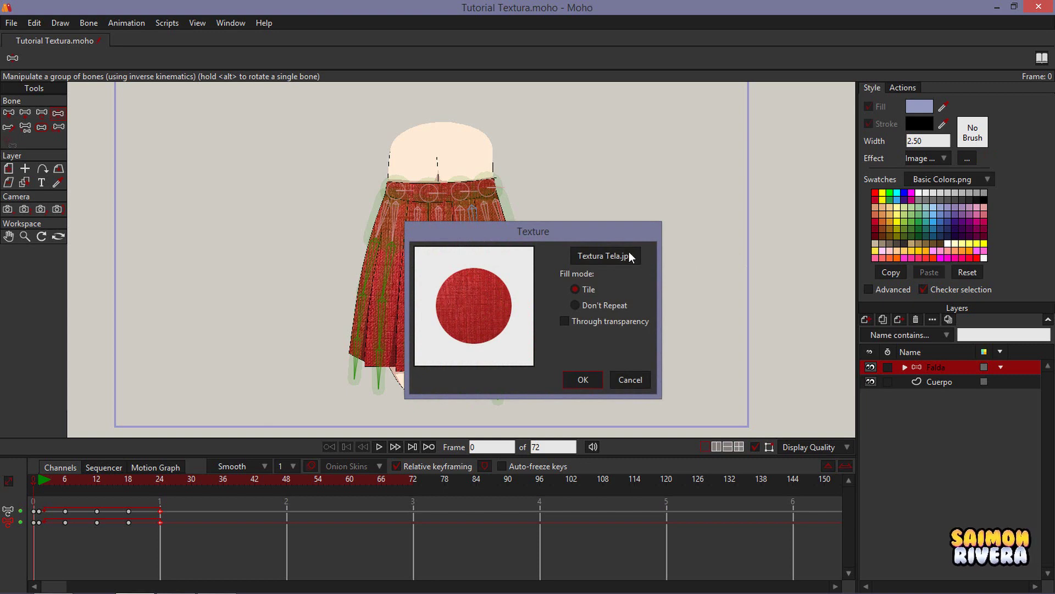
{"action": "left_click", "coordinate": [629, 255]}
{"action": "left_click", "coordinate": [446, 154]}
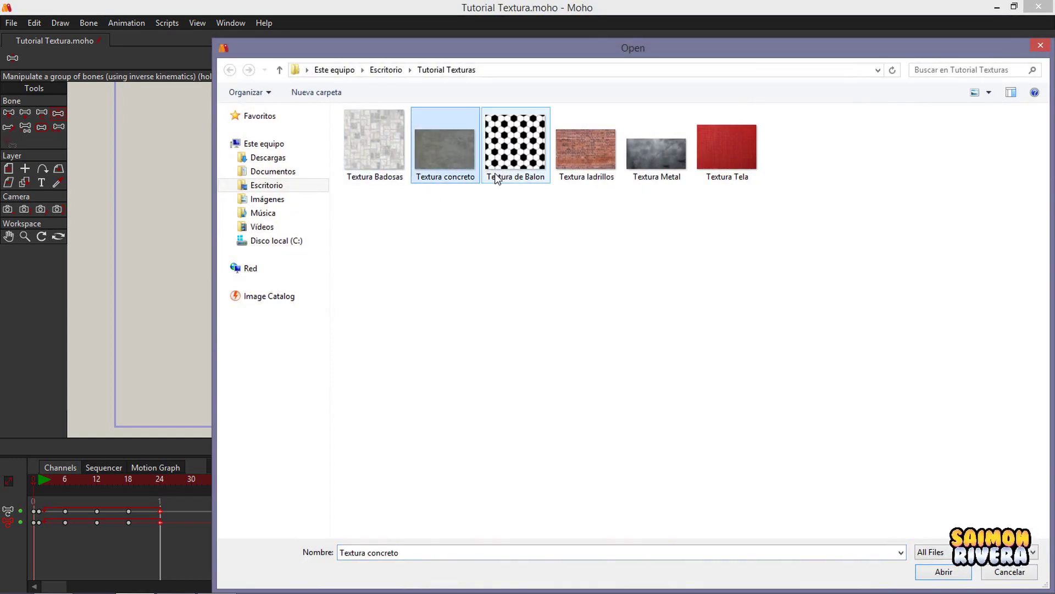
{"action": "left_click", "coordinate": [671, 157]}
{"action": "left_click", "coordinate": [726, 149]}
{"action": "left_click", "coordinate": [474, 147]}
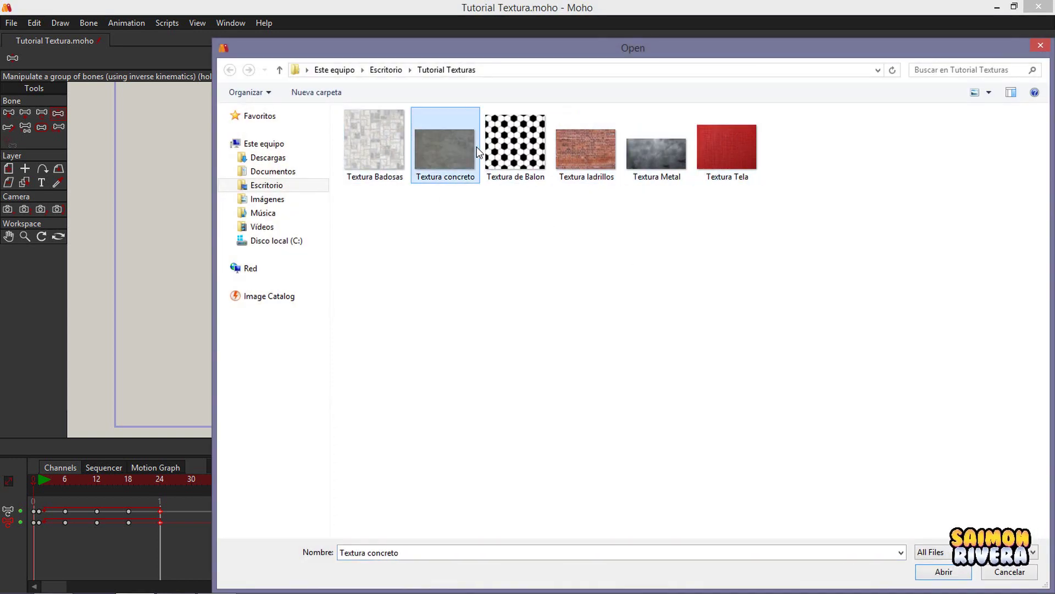
{"action": "left_click", "coordinate": [374, 144]}
{"action": "left_click", "coordinate": [995, 573]}
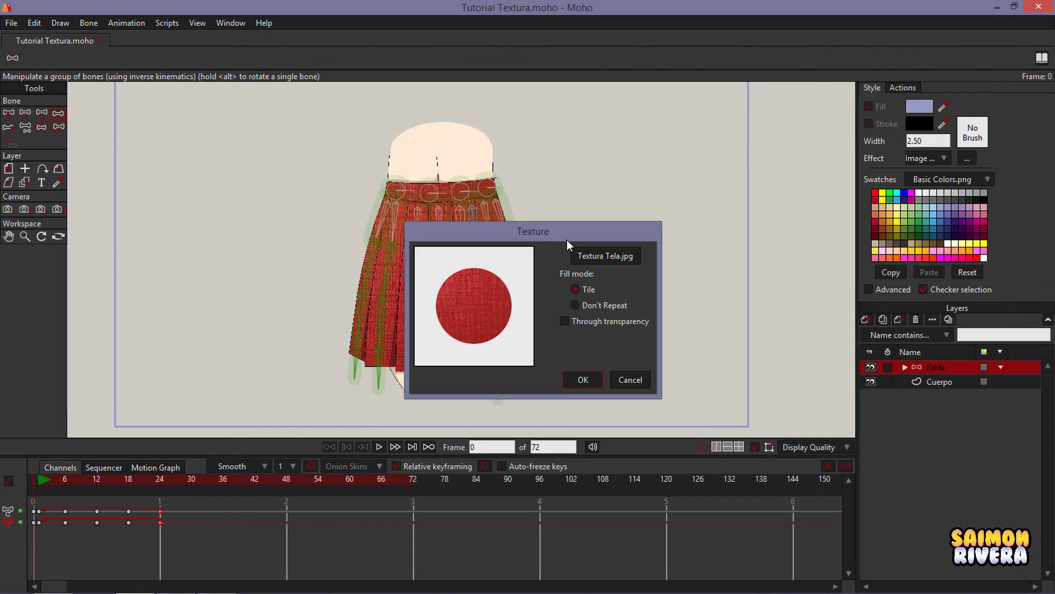
{"action": "left_click", "coordinate": [628, 385]}
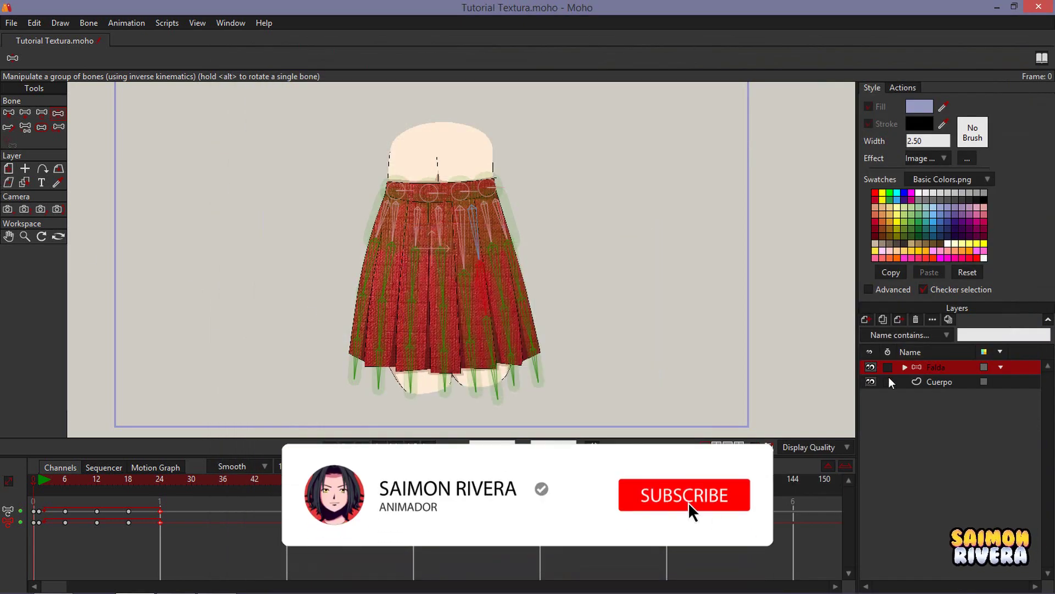
Select the pleated skirt shape on the nested Falda layer and lower its fill colour's alpha to about 159.
{"action": "left_click", "coordinate": [904, 367]}
{"action": "left_click", "coordinate": [942, 381]}
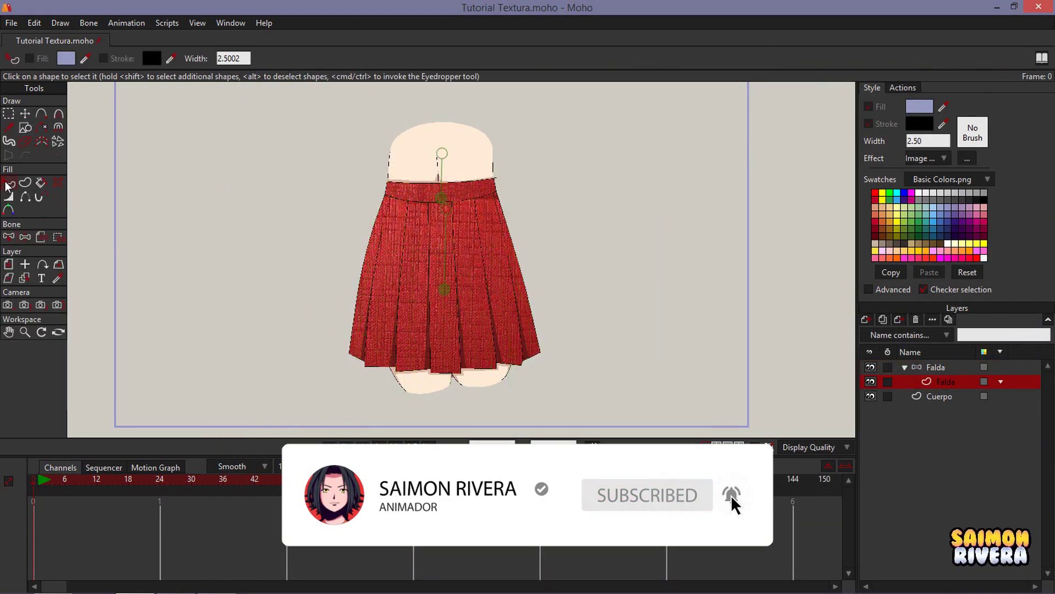
{"action": "scroll", "coordinate": [472, 285], "scroll_direction": "up", "scroll_amount": 5}
{"action": "left_click", "coordinate": [455, 285]}
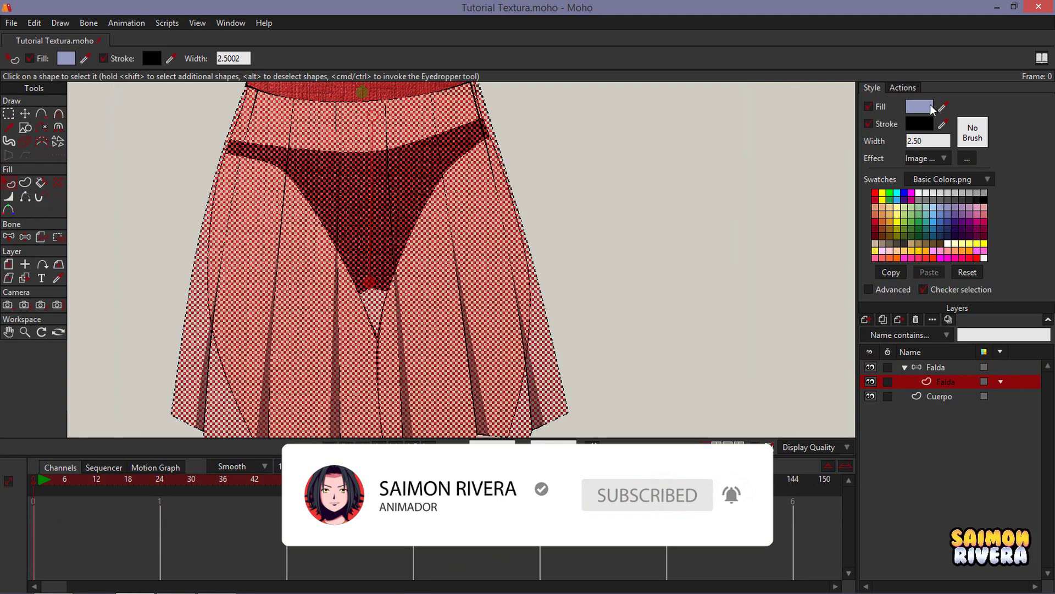
{"action": "left_click", "coordinate": [919, 107]}
{"action": "left_click_drag", "start_coordinate": [842, 130], "coordinate": [769, 117]}
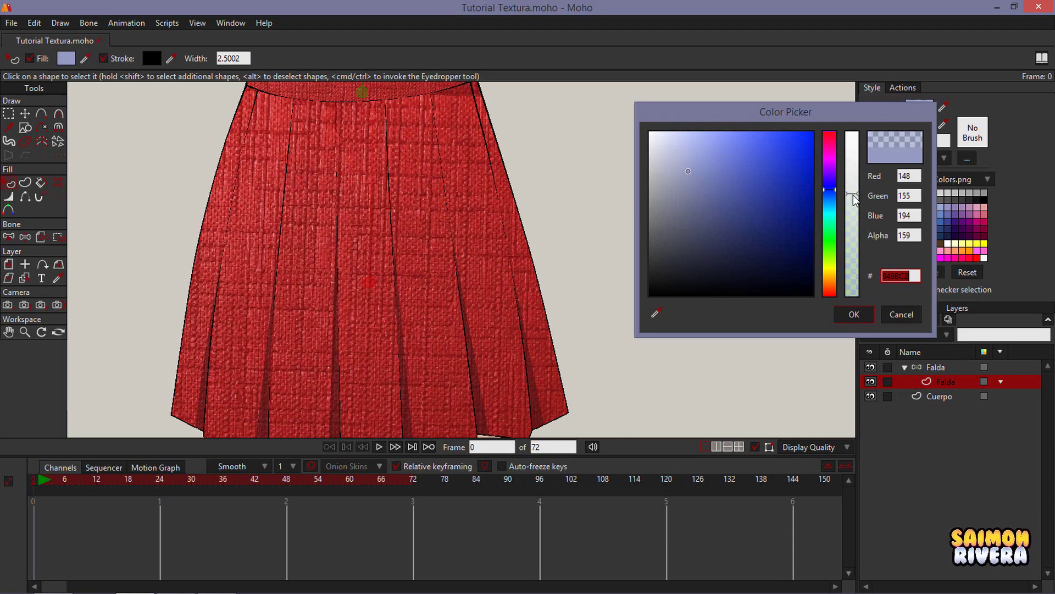
{"action": "left_click", "coordinate": [854, 315]}
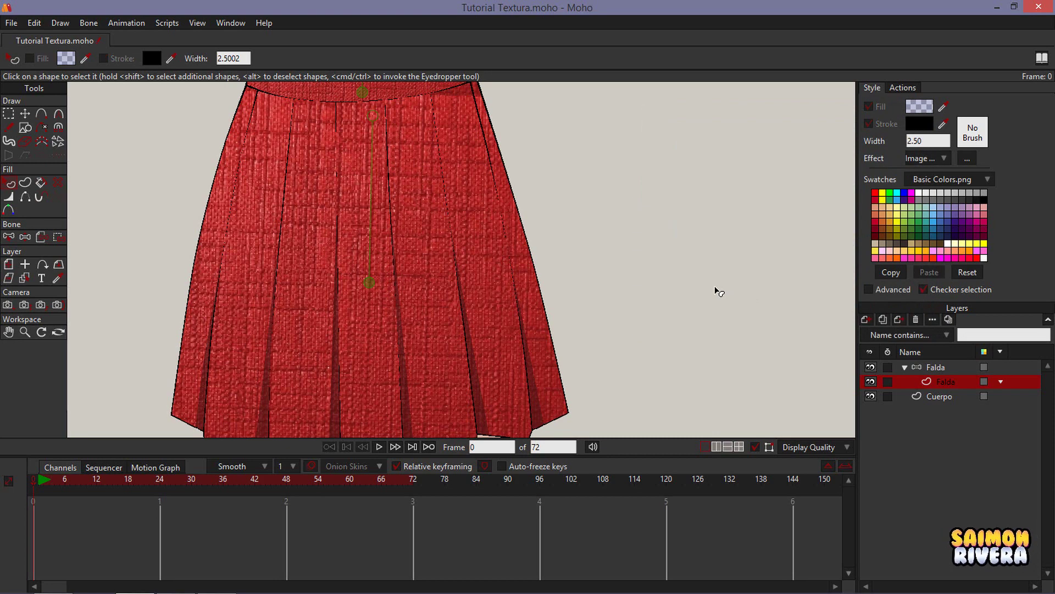
Render the current frame to check the semi-transparent skirt fabric, and close the render.
{"action": "key", "text": "ctrl+r"}
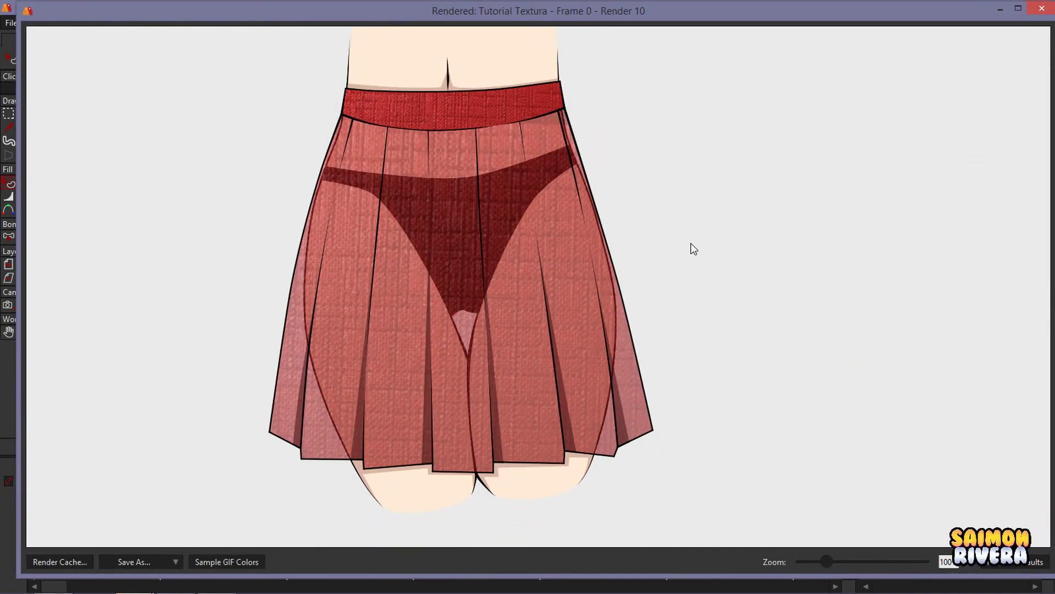
{"action": "left_click_drag", "start_coordinate": [691, 243], "coordinate": [648, 287]}
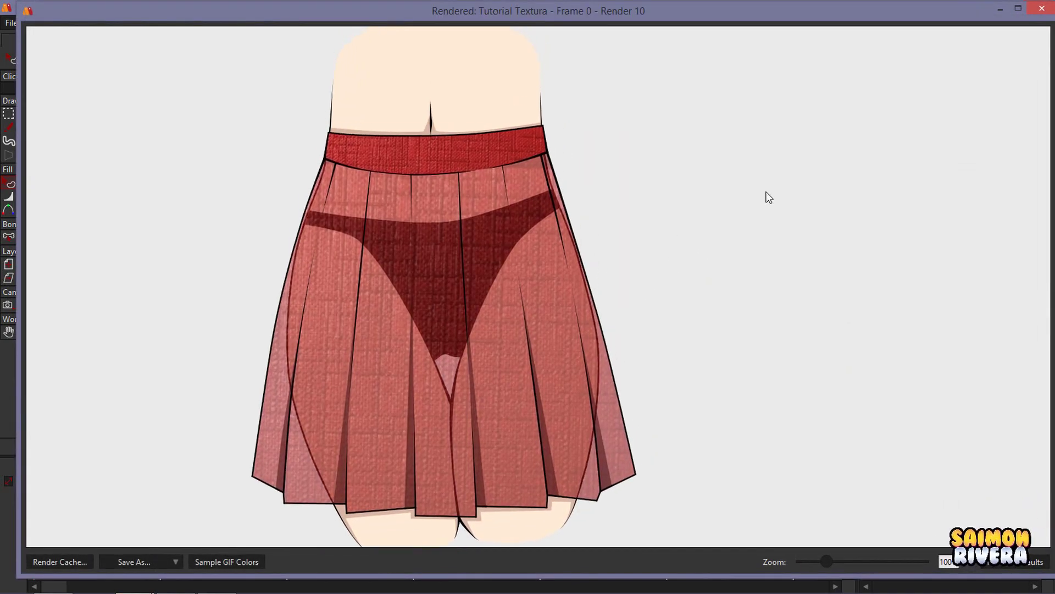
{"action": "left_click", "coordinate": [1018, 9]}
{"action": "left_click", "coordinate": [1038, 7]}
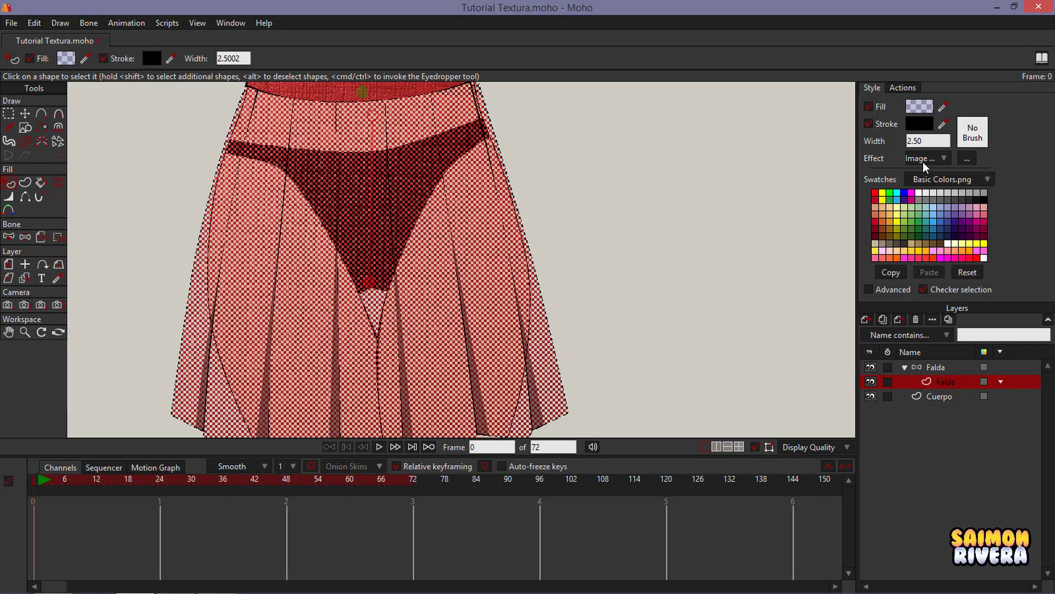
Restore the skirt shape's fill to full opacity and check it in a render of the frame.
{"action": "left_click", "coordinate": [927, 106]}
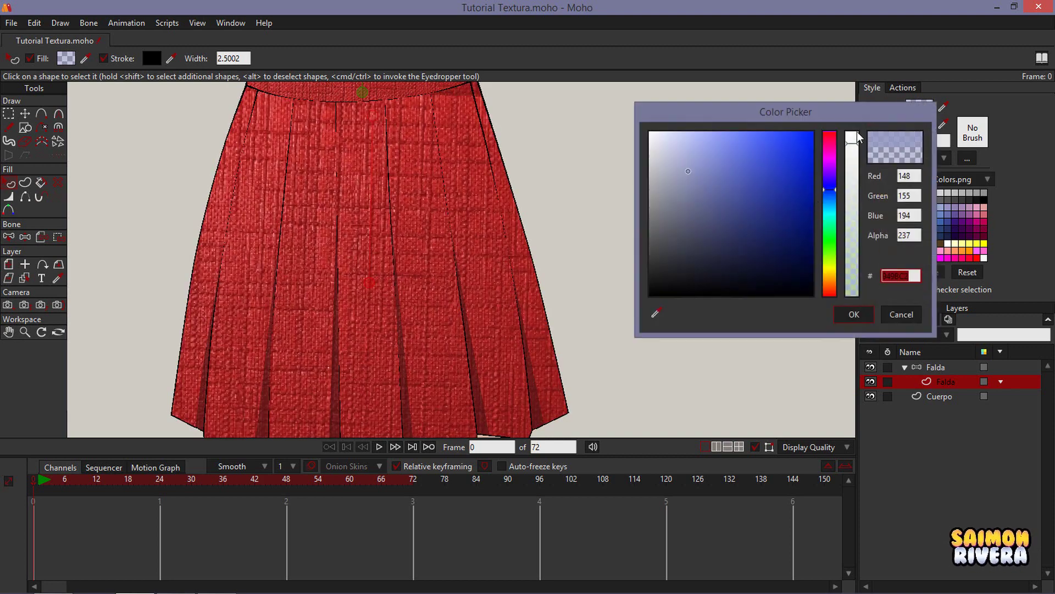
{"action": "left_click", "coordinate": [852, 314]}
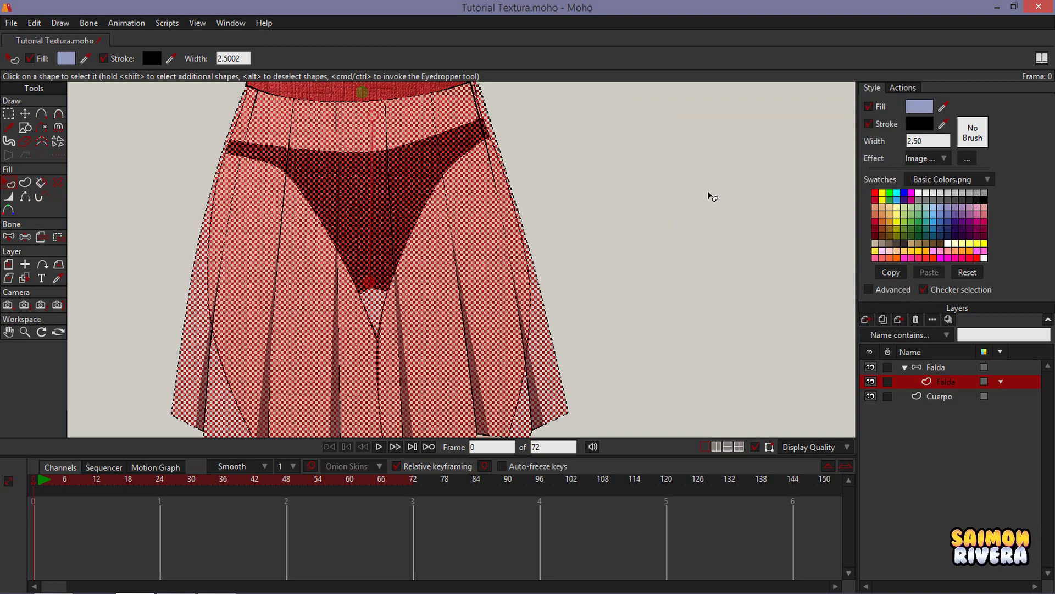
{"action": "key", "text": "ctrl+r"}
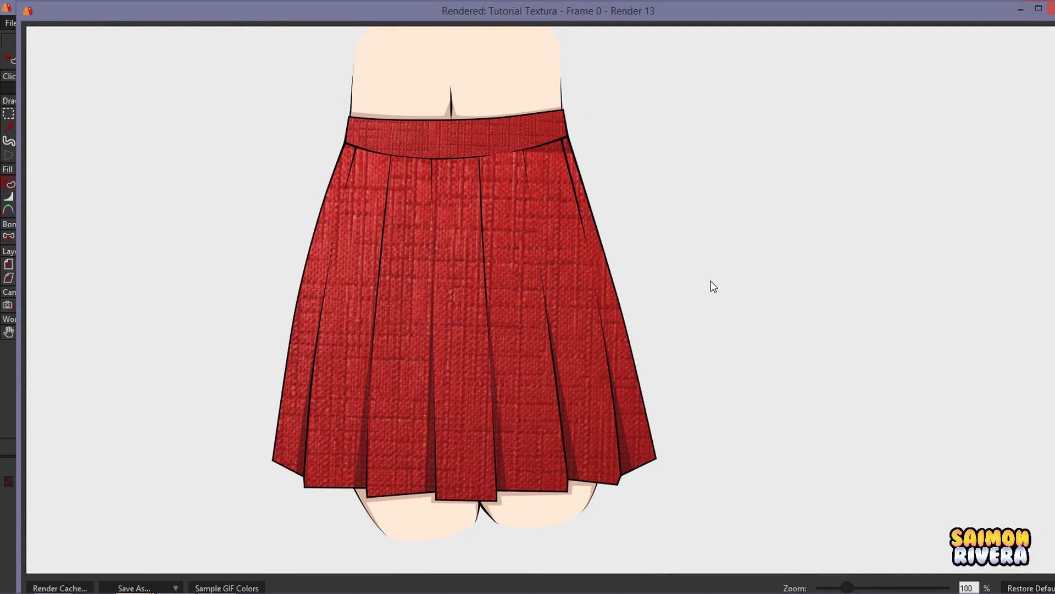
{"action": "left_click", "coordinate": [1050, 9]}
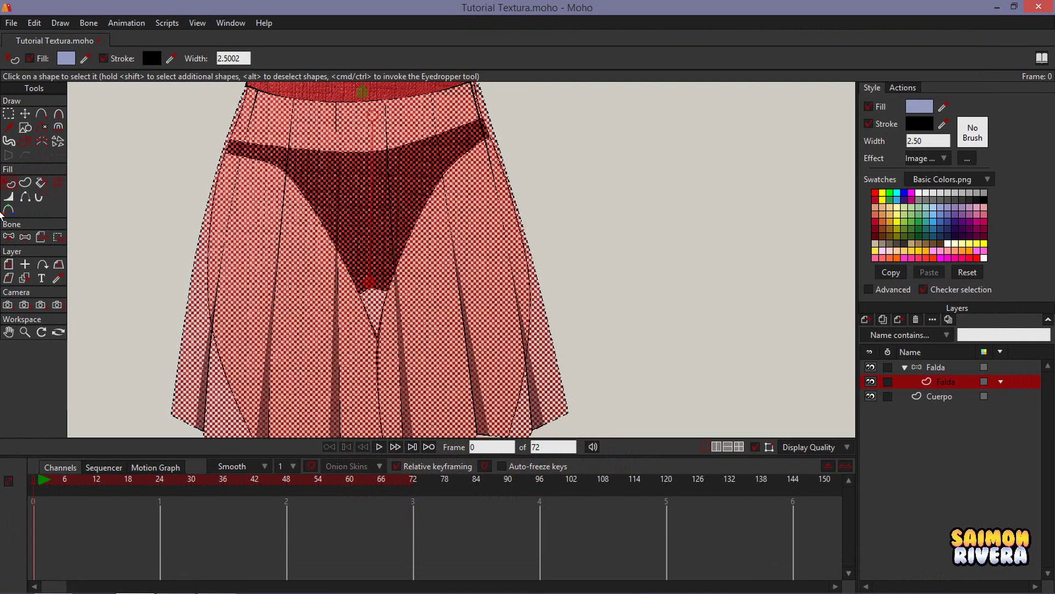
Draw a wide rectangle beside the skirt on the Falda vector layer and select its shape.
{"action": "scroll", "coordinate": [585, 265], "scroll_direction": "down", "scroll_amount": 4}
{"action": "left_click_drag", "start_coordinate": [611, 248], "coordinate": [595, 268]}
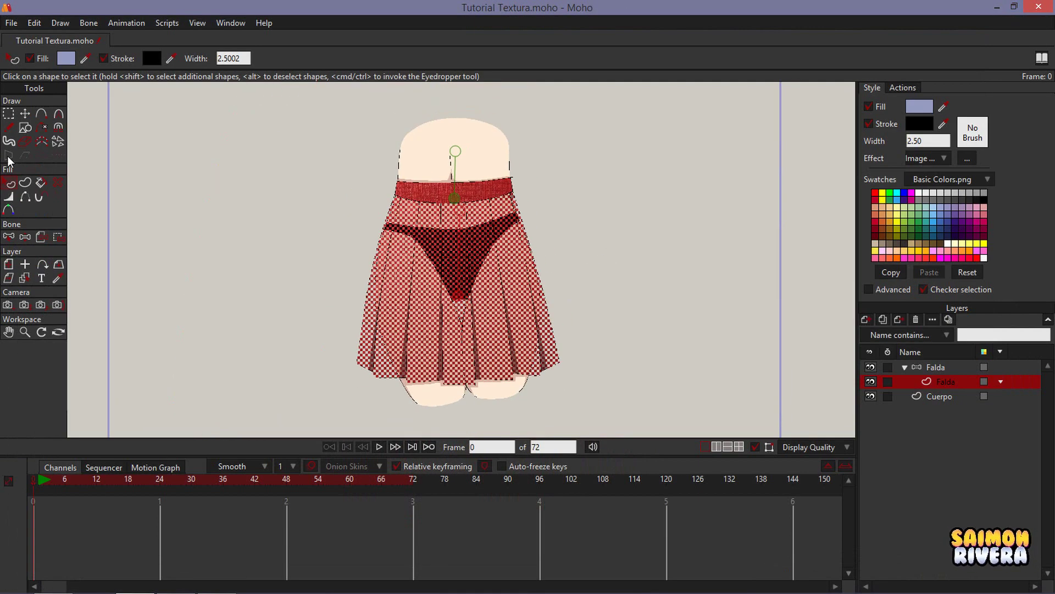
{"action": "left_click", "coordinate": [25, 128]}
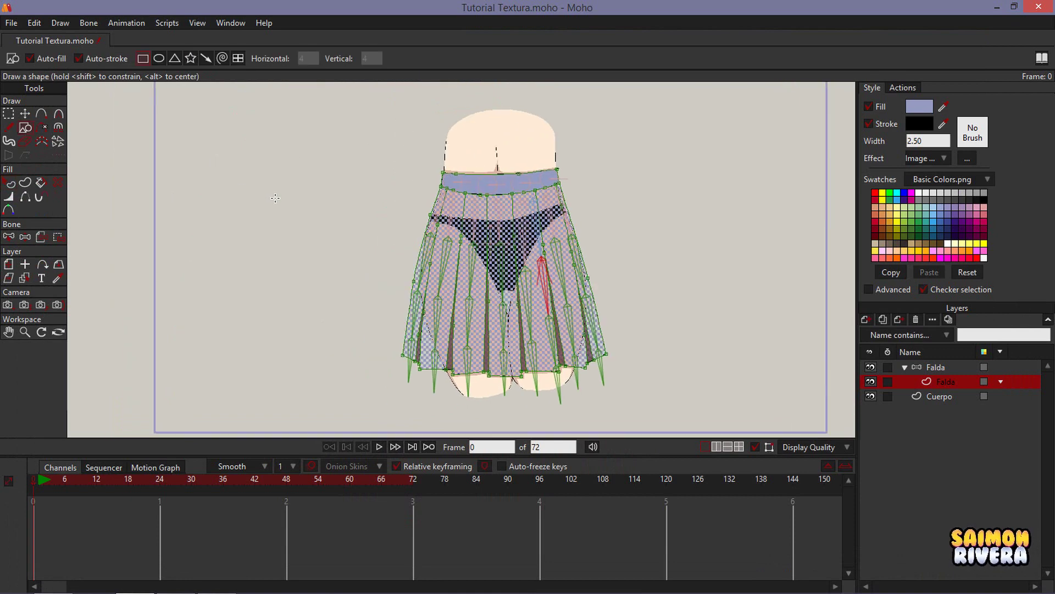
{"action": "mouse_move", "coordinate": [194, 154]}
{"action": "left_mouse_down"}
{"action": "mouse_move", "coordinate": [367, 252]}
{"action": "mouse_move", "coordinate": [394, 306]}
{"action": "mouse_move", "coordinate": [394, 293]}
{"action": "left_mouse_up"}
{"action": "left_click", "coordinate": [9, 187]}
{"action": "left_click", "coordinate": [248, 220]}
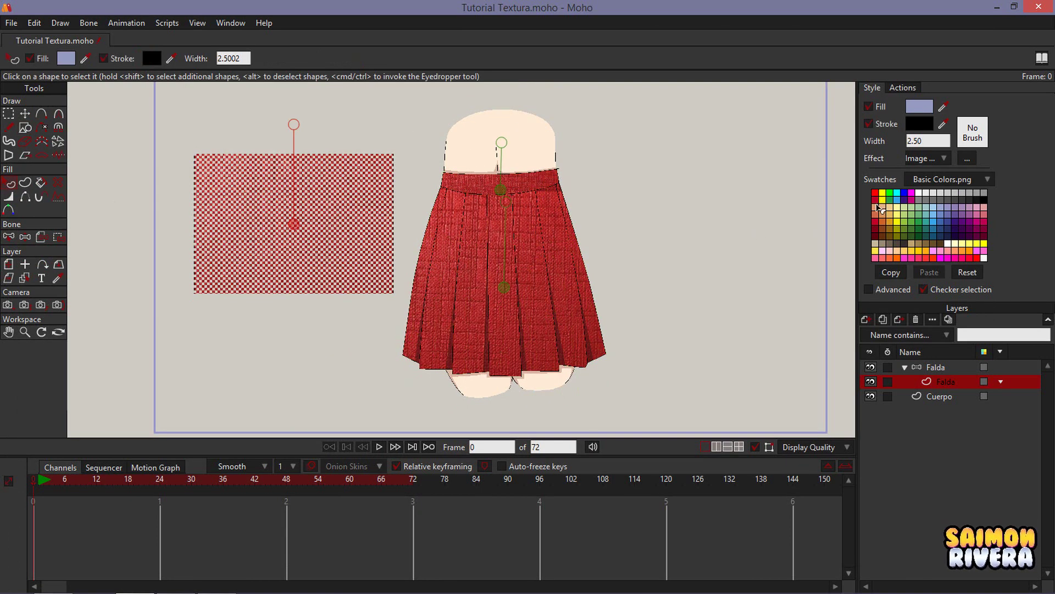
Replace the rectangle's fabric texture with the Textura concreto image.
{"action": "left_click", "coordinate": [967, 158]}
{"action": "left_click", "coordinate": [599, 257]}
{"action": "left_click", "coordinate": [445, 149]}
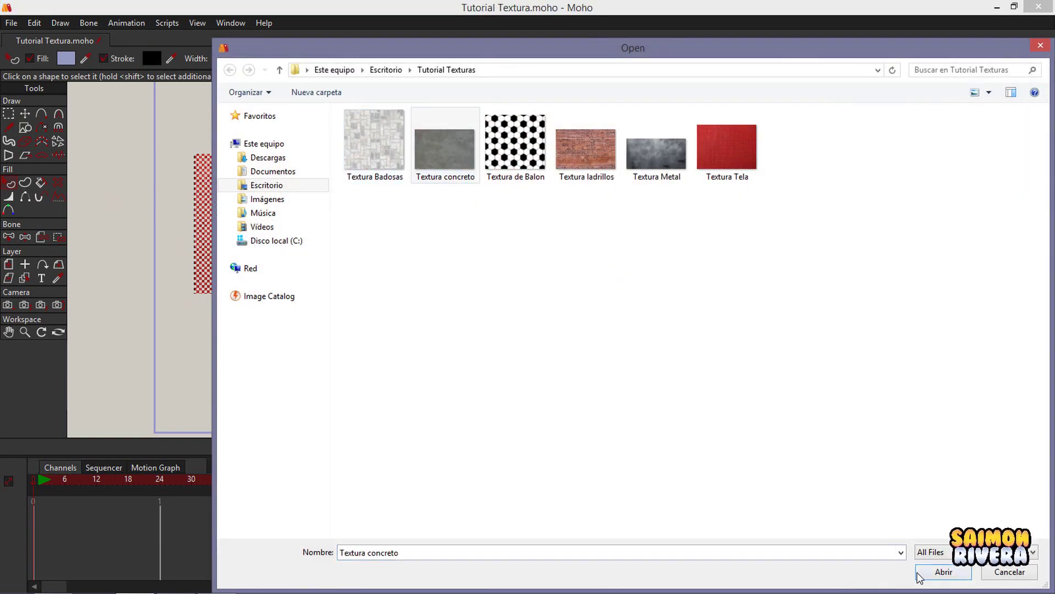
{"action": "left_click", "coordinate": [941, 572]}
{"action": "left_click", "coordinate": [580, 378]}
Shorten the concrete texture's control handle so its upper end sits near the rectangle's upper edge.
{"action": "left_click_drag", "start_coordinate": [366, 286], "coordinate": [442, 290]}
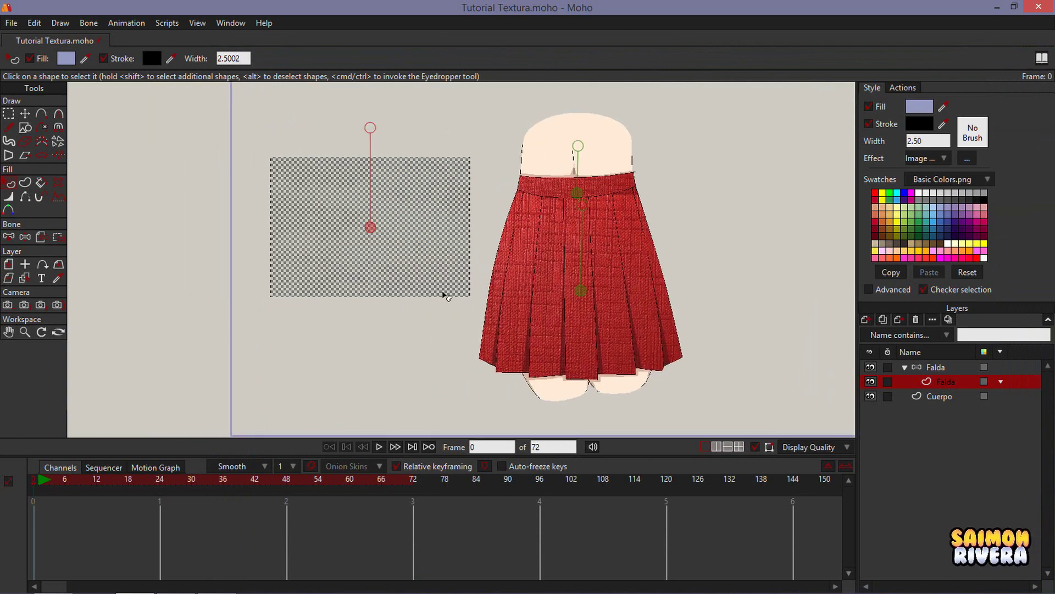
{"action": "left_click", "coordinate": [423, 301]}
{"action": "scroll", "coordinate": [349, 166], "scroll_direction": "up", "scroll_amount": 3}
{"action": "left_click_drag", "start_coordinate": [384, 102], "coordinate": [395, 163]}
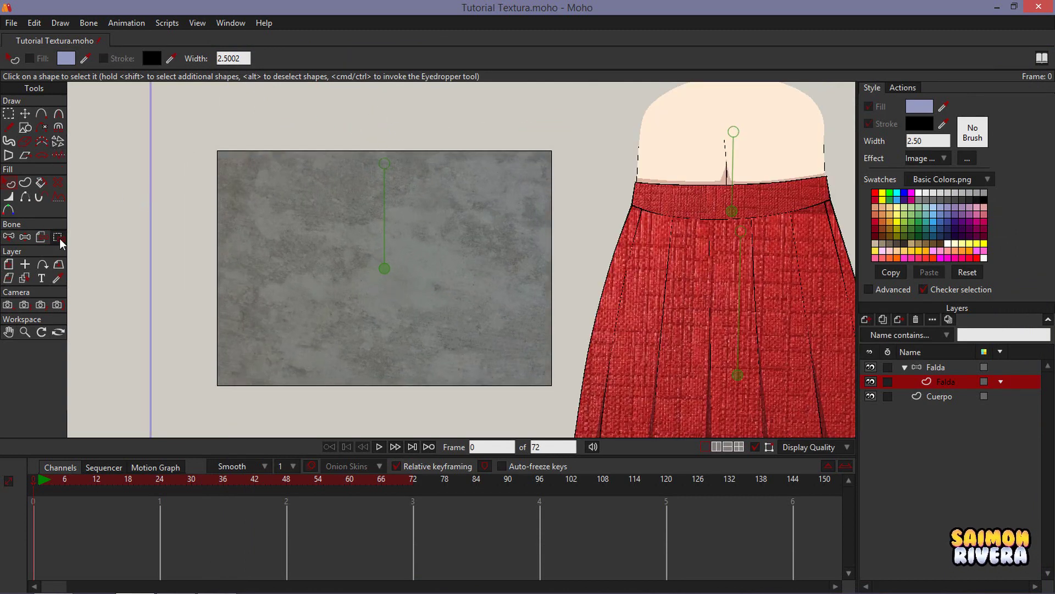
Cut the concrete rectangle's points out of the Falda vector layer.
{"action": "left_click", "coordinate": [25, 114]}
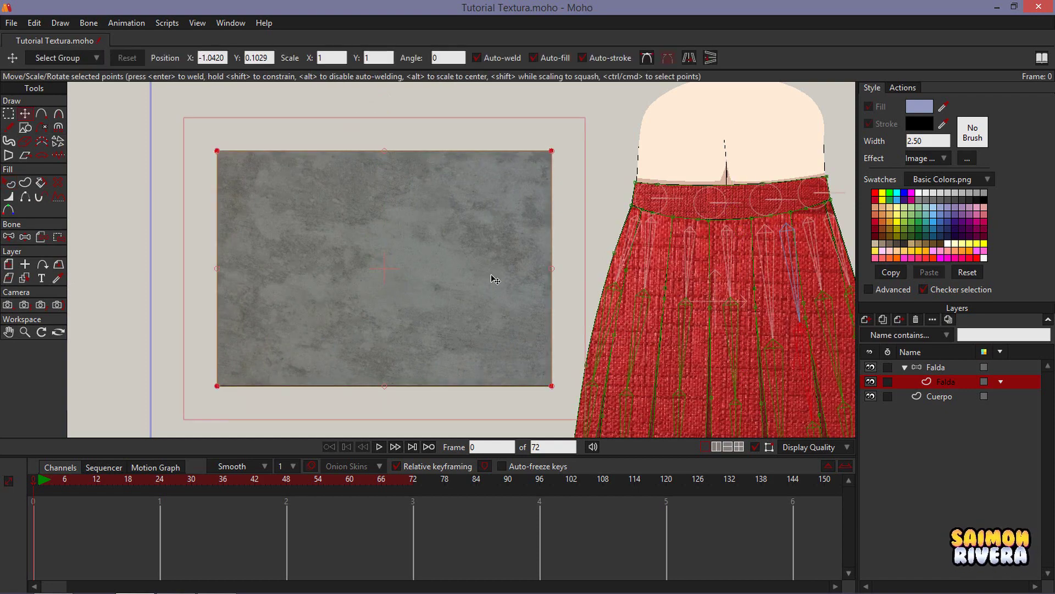
{"action": "key", "text": "Delete"}
{"action": "scroll", "coordinate": [489, 274], "scroll_direction": "down", "scroll_amount": 3}
Create a new vector layer, place it below Cuerpo and paste the concrete rectangle into it.
{"action": "left_click", "coordinate": [944, 397]}
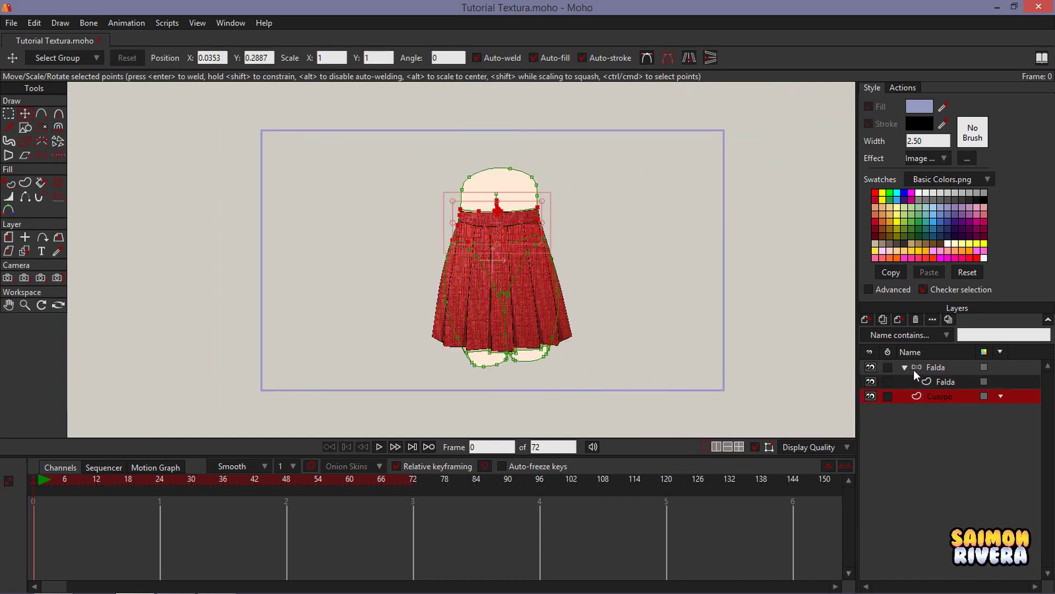
{"action": "left_click", "coordinate": [905, 367]}
{"action": "left_click", "coordinate": [866, 320]}
{"action": "left_click", "coordinate": [873, 332]}
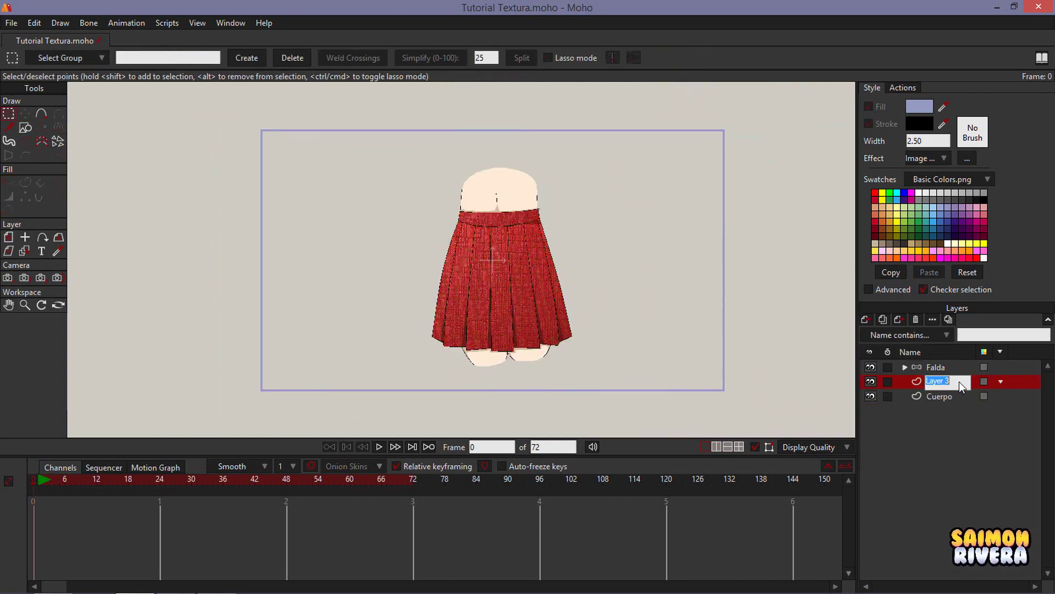
{"action": "left_click_drag", "start_coordinate": [958, 381], "coordinate": [938, 419]}
{"action": "key", "text": "ctrl+v"}
Try tilting the concrete rectangle's layer about the X axis to about -84 degrees.
{"action": "left_click", "coordinate": [25, 114]}
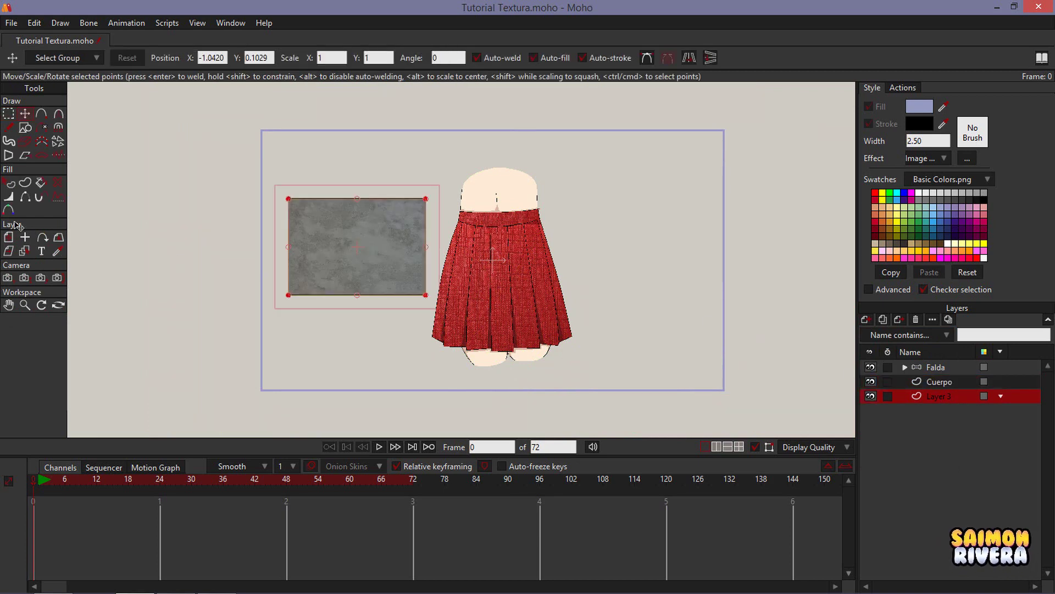
{"action": "left_click", "coordinate": [58, 237]}
{"action": "left_click_drag", "start_coordinate": [329, 259], "coordinate": [422, 99]}
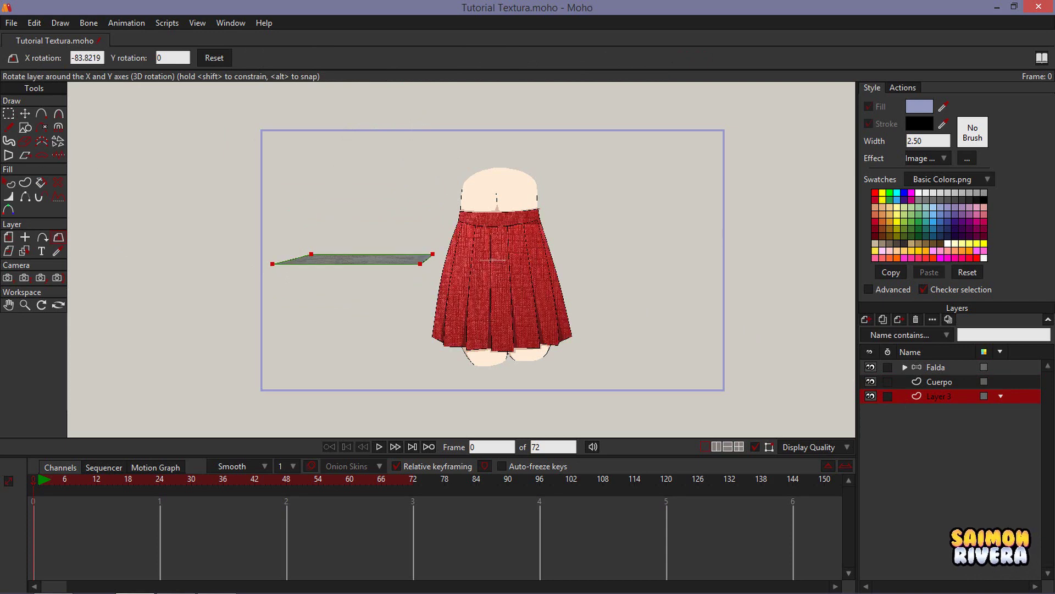
{"action": "left_click", "coordinate": [9, 238]}
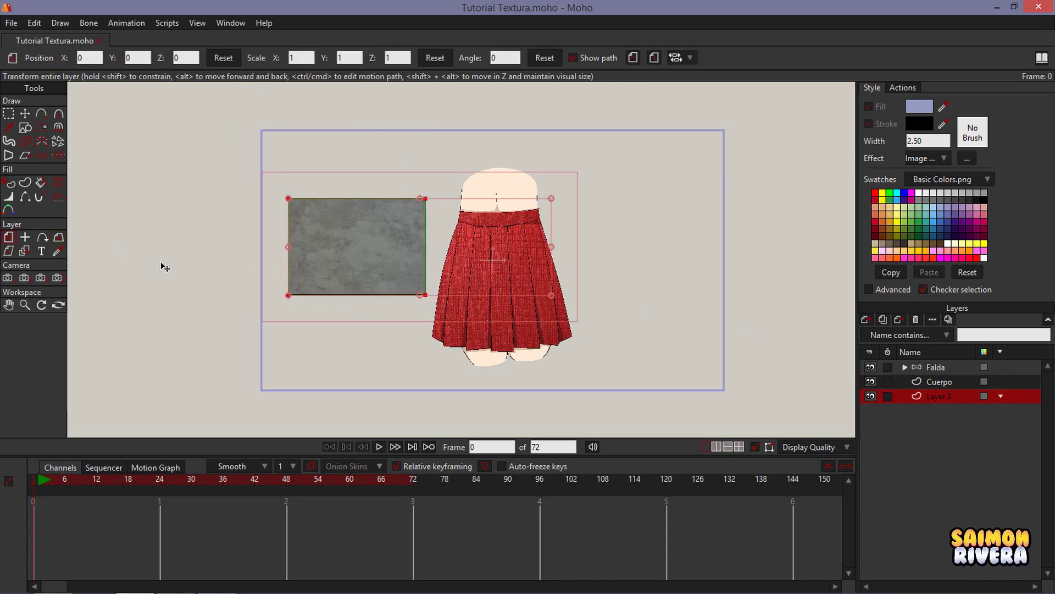
Set the layer's origin at the concrete rectangle's centre and rotate the layer about -79.5 degrees around X.
{"action": "left_click", "coordinate": [26, 238]}
{"action": "left_click", "coordinate": [355, 247]}
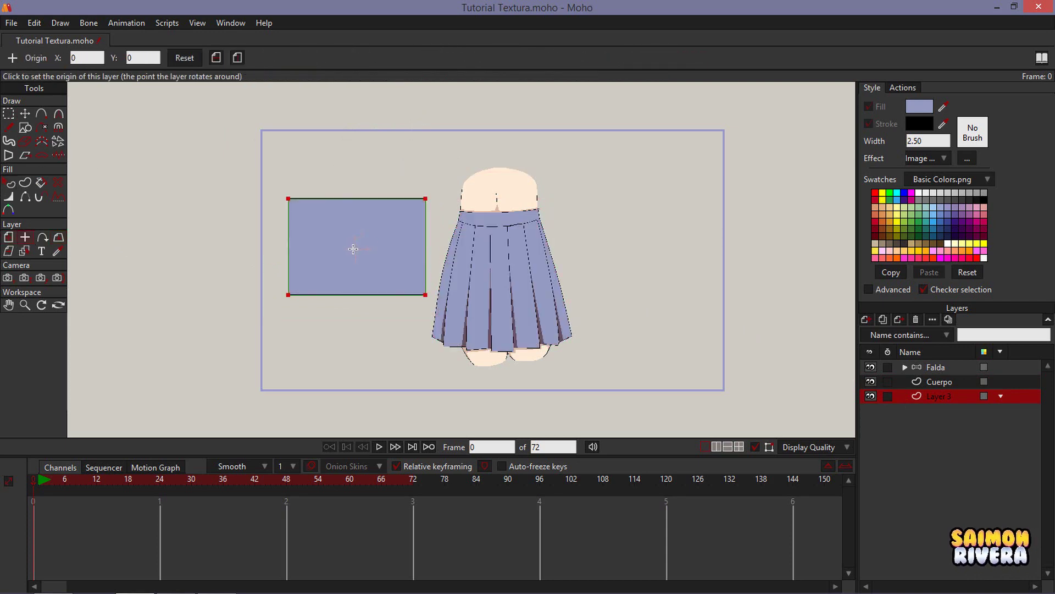
{"action": "left_click", "coordinate": [59, 239]}
{"action": "left_click_drag", "start_coordinate": [358, 287], "coordinate": [390, 120]}
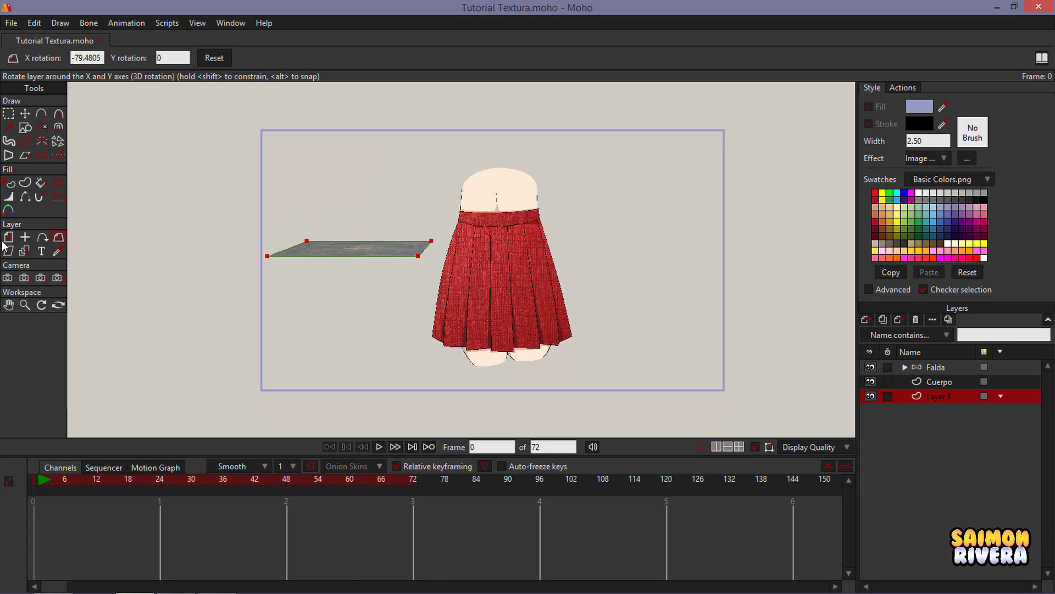
Move the tilted concrete layer beneath the legs as a floor, at about X 1.13, Y -0.92.
{"action": "left_click", "coordinate": [9, 237]}
{"action": "left_click_drag", "start_coordinate": [370, 258], "coordinate": [523, 376]}
{"action": "left_click_drag", "start_coordinate": [522, 386], "coordinate": [575, 347]}
Turn off the concrete floor shape's stroke and render the frame to inspect the floor under the skirt.
{"action": "scroll", "coordinate": [526, 364], "scroll_direction": "up", "scroll_amount": 4}
{"action": "scroll", "coordinate": [552, 353], "scroll_direction": "up", "scroll_amount": 3}
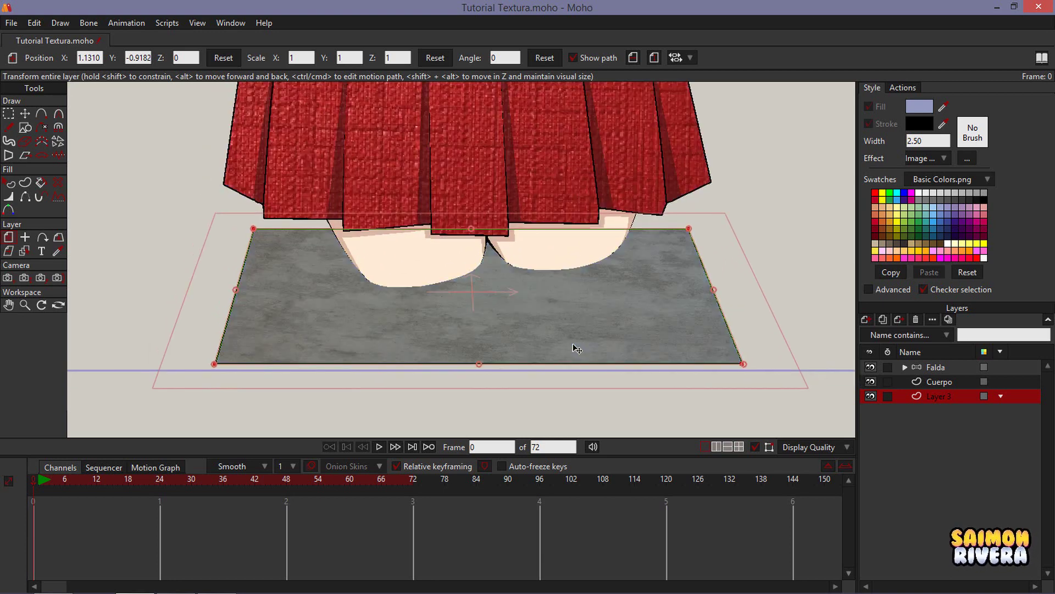
{"action": "scroll", "coordinate": [248, 350], "scroll_direction": "up", "scroll_amount": 2}
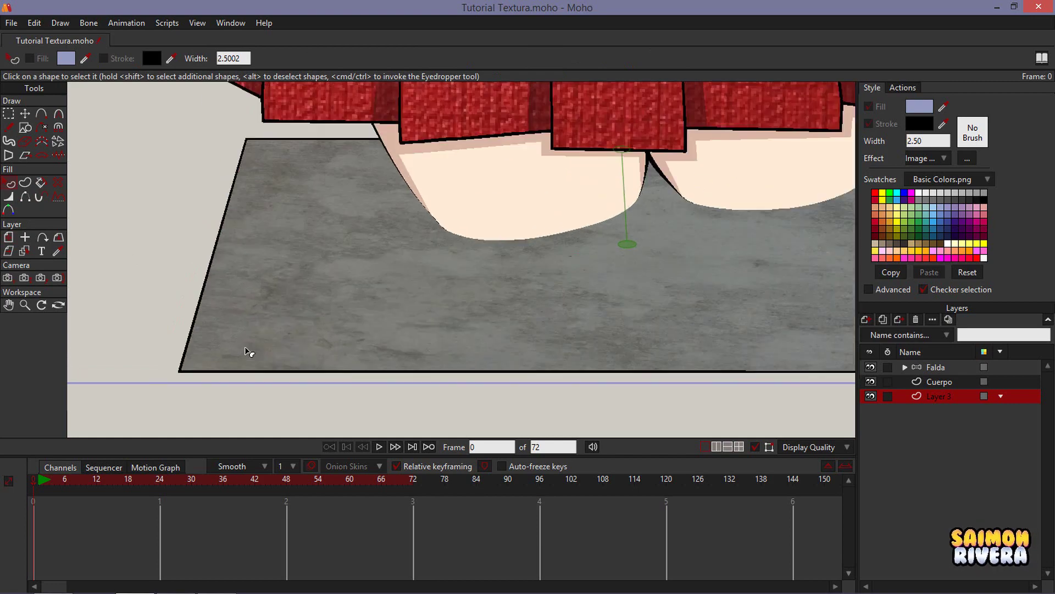
{"action": "left_click", "coordinate": [245, 352]}
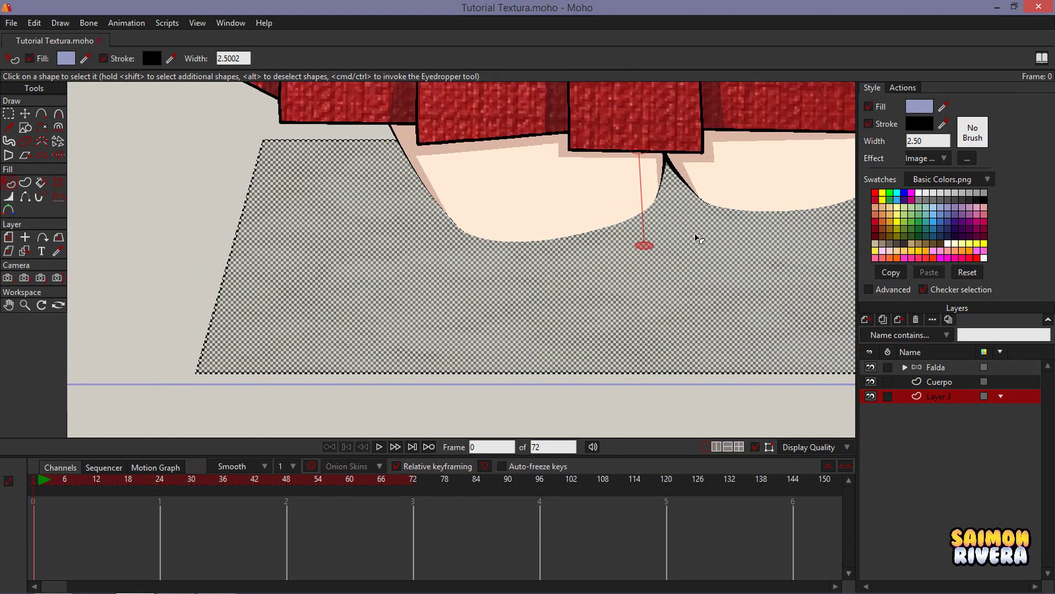
{"action": "left_click", "coordinate": [869, 124]}
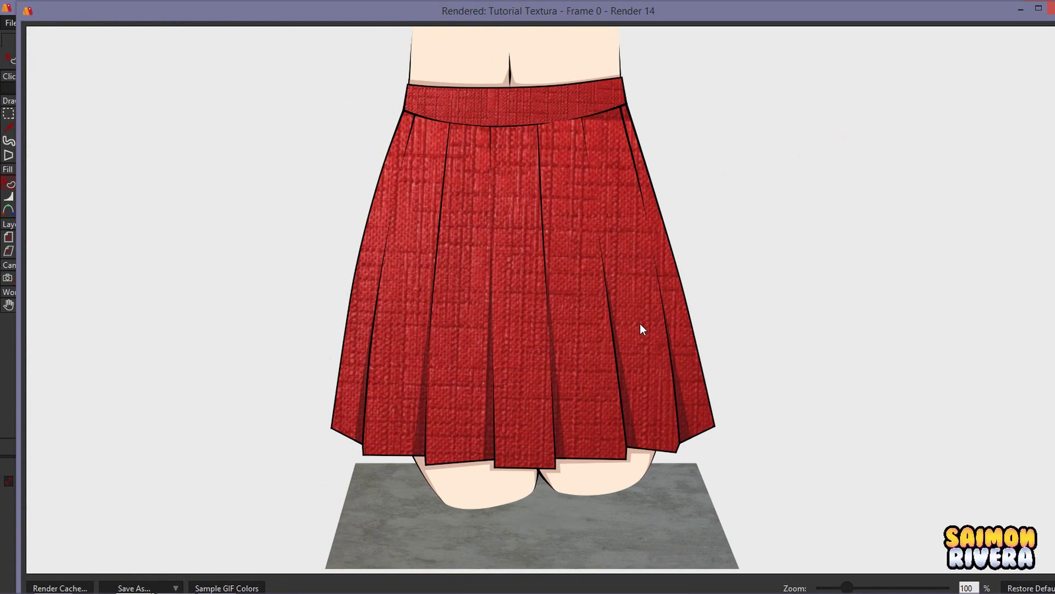
{"action": "left_click_drag", "start_coordinate": [639, 329], "coordinate": [556, 311]}
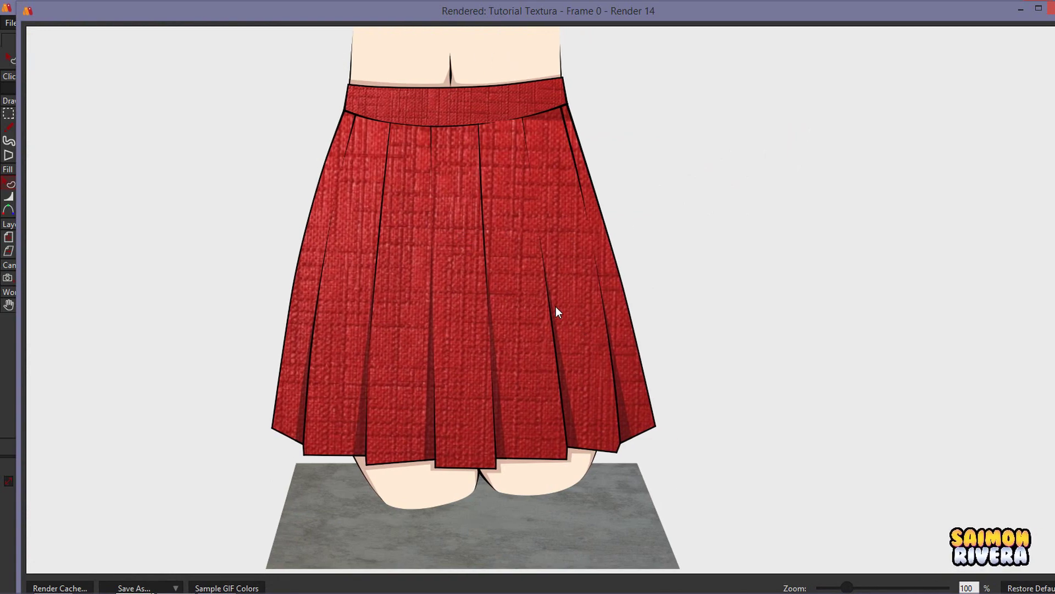
Turn the concrete floor shape's stroke back on at width 1.01 and render the frame to check it.
{"action": "left_click", "coordinate": [1051, 9]}
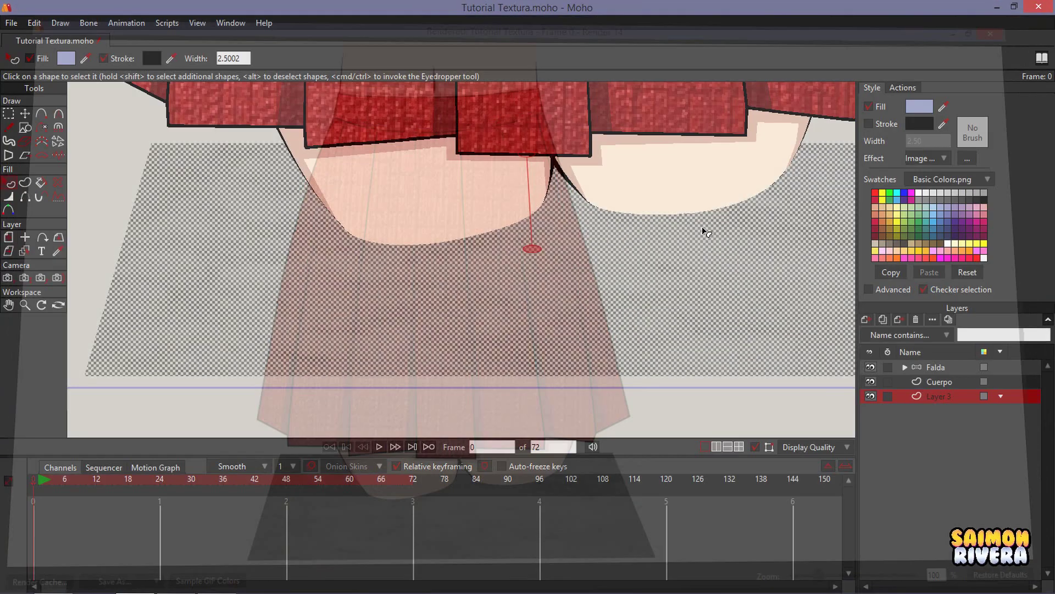
{"action": "left_click", "coordinate": [886, 124]}
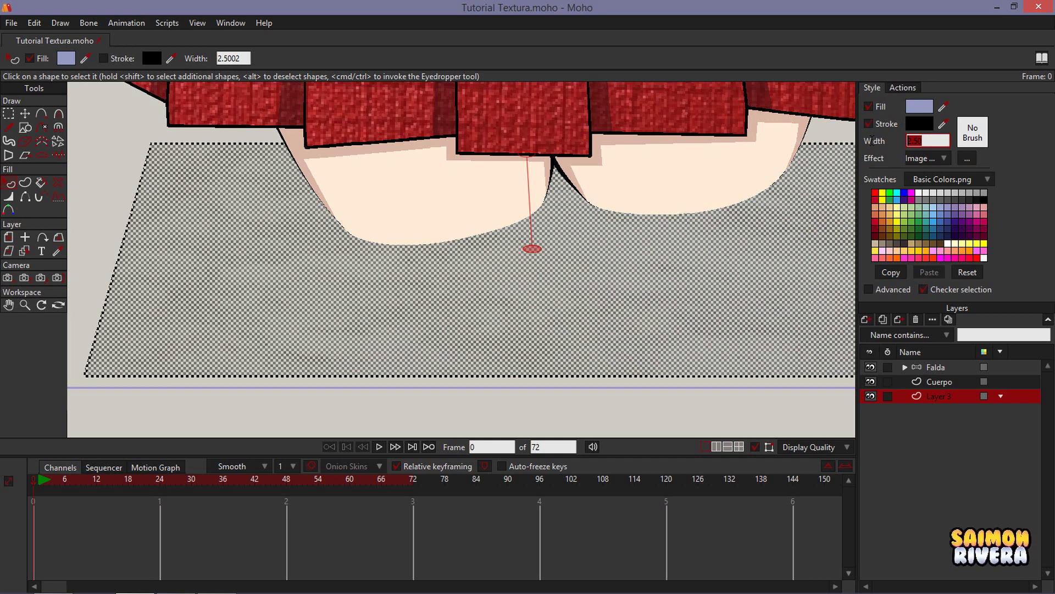
{"action": "type", "text": "1.11"}
{"action": "key", "text": "Return"}
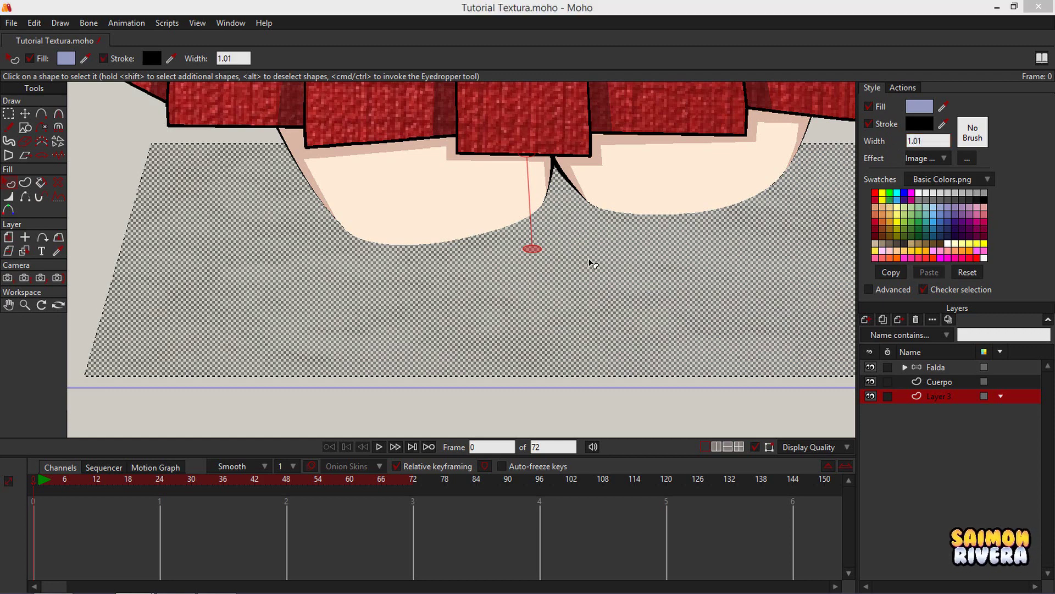
{"action": "key", "text": "ctrl+r"}
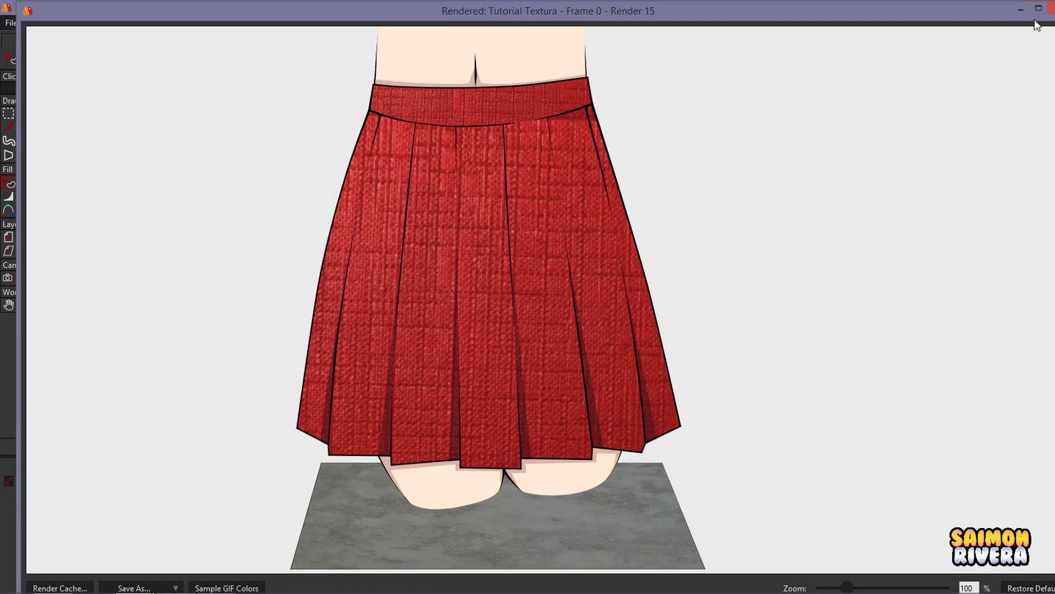
Set the floor shape's stroke width to 1.20 and render the frame to check the outline.
{"action": "left_click", "coordinate": [1049, 8]}
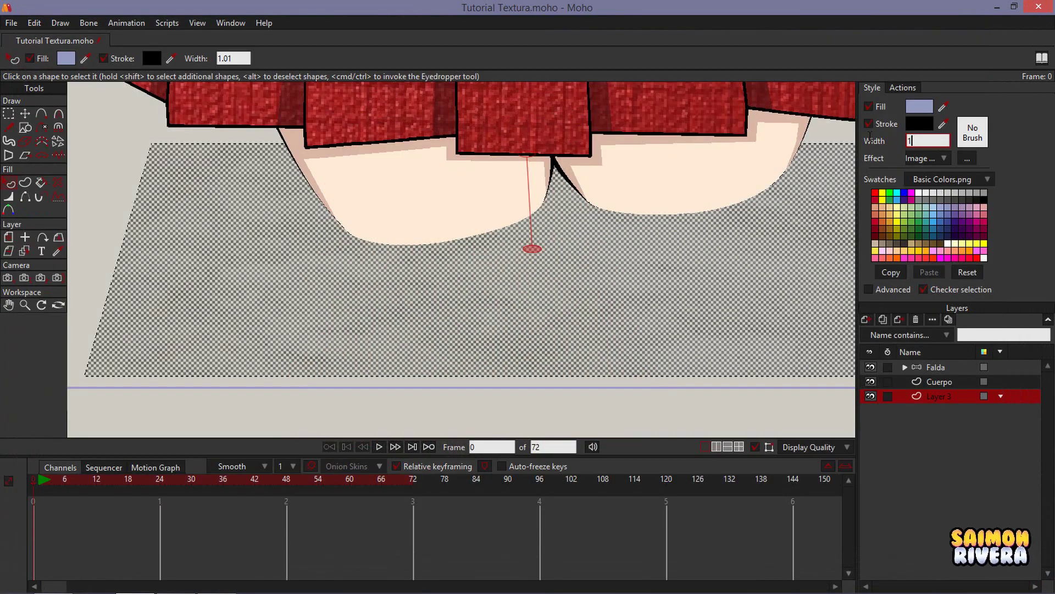
{"action": "key", "text": "ctrl+r"}
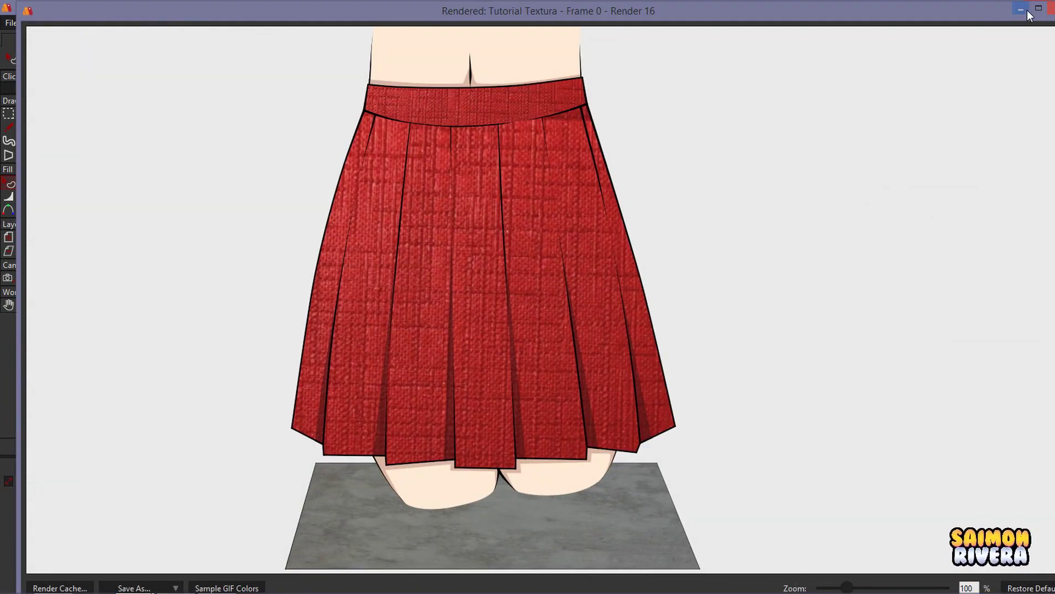
{"action": "left_click", "coordinate": [1038, 8]}
{"action": "left_click", "coordinate": [1047, 8]}
Hide the Falda and Cuerpo layers to isolate the concrete floor, and deselect the floor shape.
{"action": "left_click", "coordinate": [872, 368]}
{"action": "left_click", "coordinate": [873, 382]}
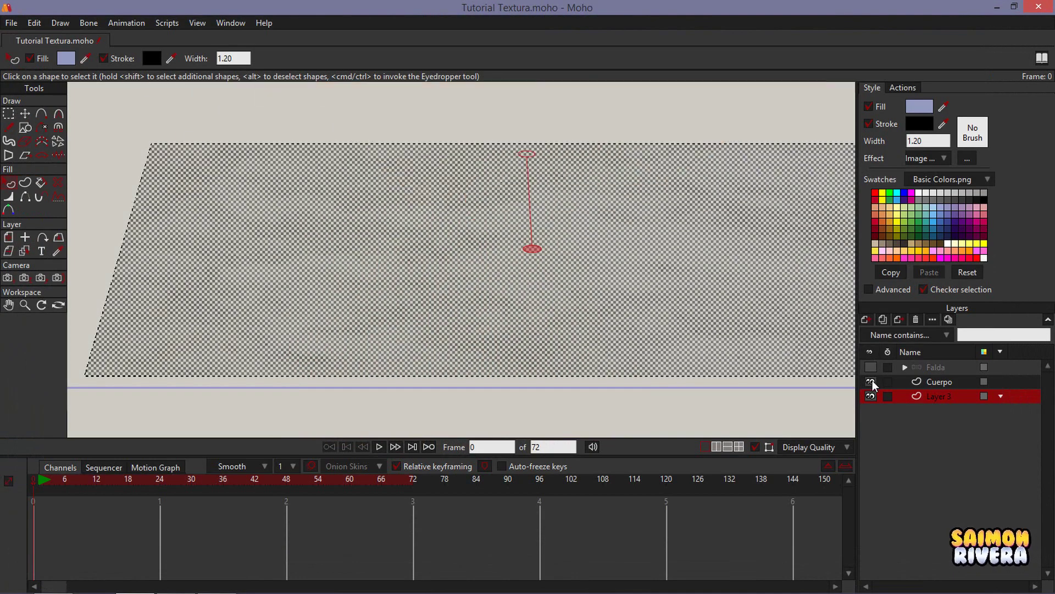
{"action": "scroll", "coordinate": [660, 230], "scroll_direction": "down", "scroll_amount": 5}
{"action": "left_click_drag", "start_coordinate": [553, 295], "coordinate": [550, 327]}
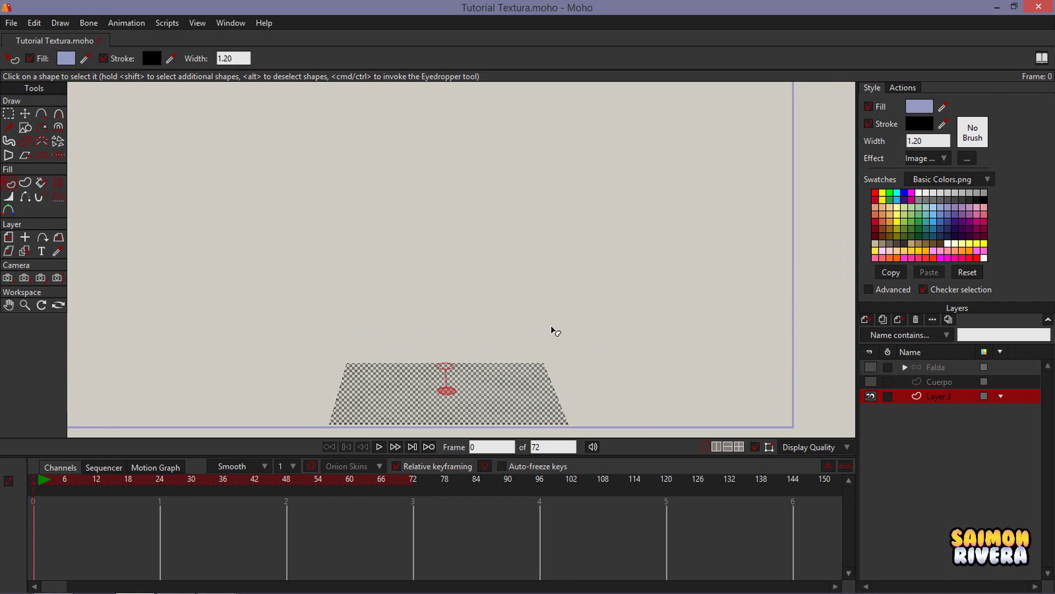
{"action": "left_click_drag", "start_coordinate": [554, 328], "coordinate": [593, 338]}
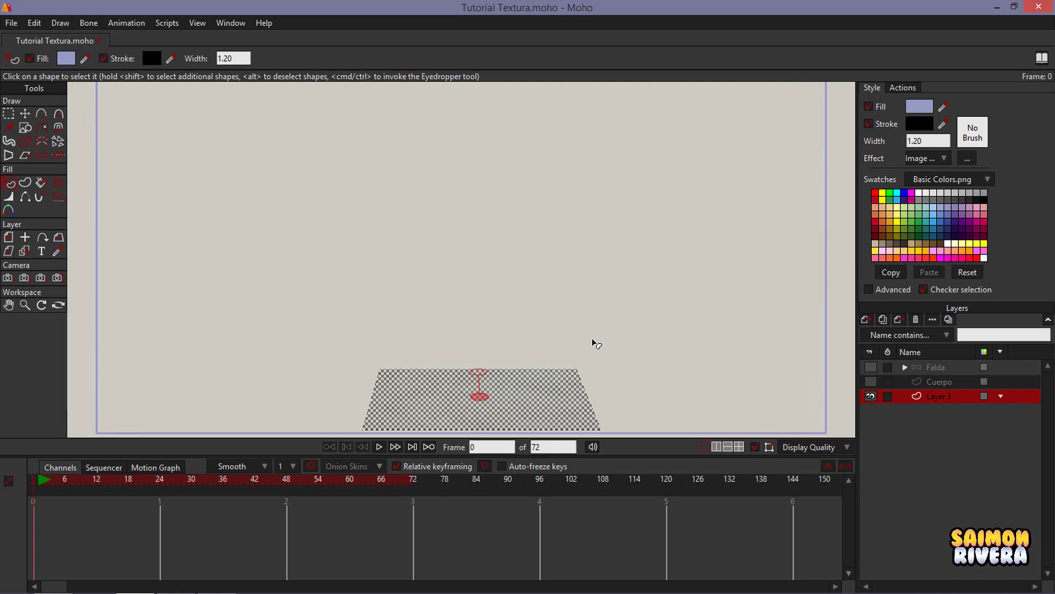
{"action": "left_click", "coordinate": [594, 344]}
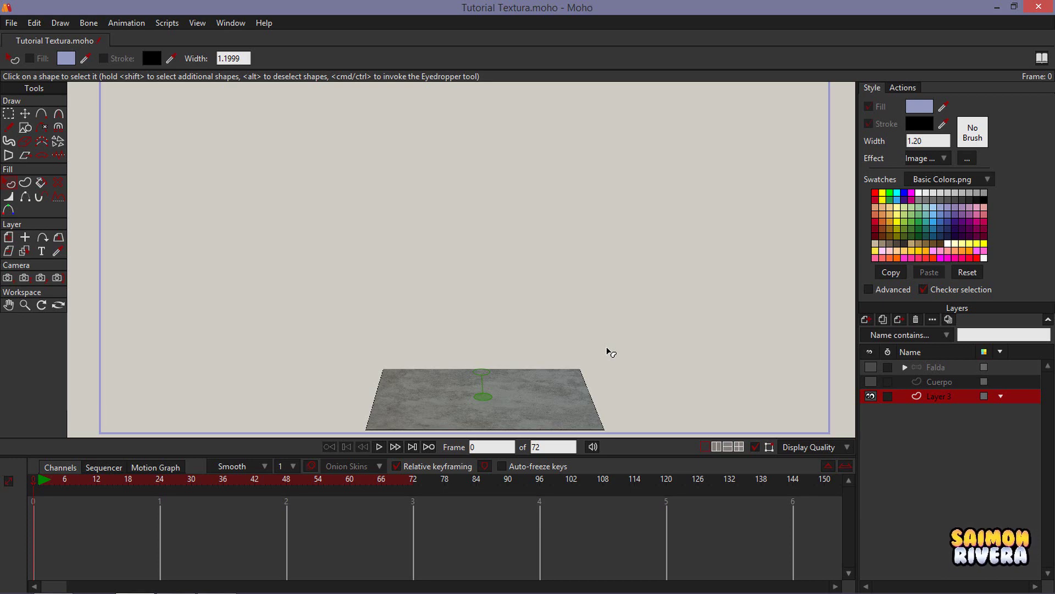
Delete the layer containing the tilted concrete floor.
{"action": "scroll", "coordinate": [596, 292], "scroll_direction": "down", "scroll_amount": 2}
{"action": "scroll", "coordinate": [586, 296], "scroll_direction": "up", "scroll_amount": 2}
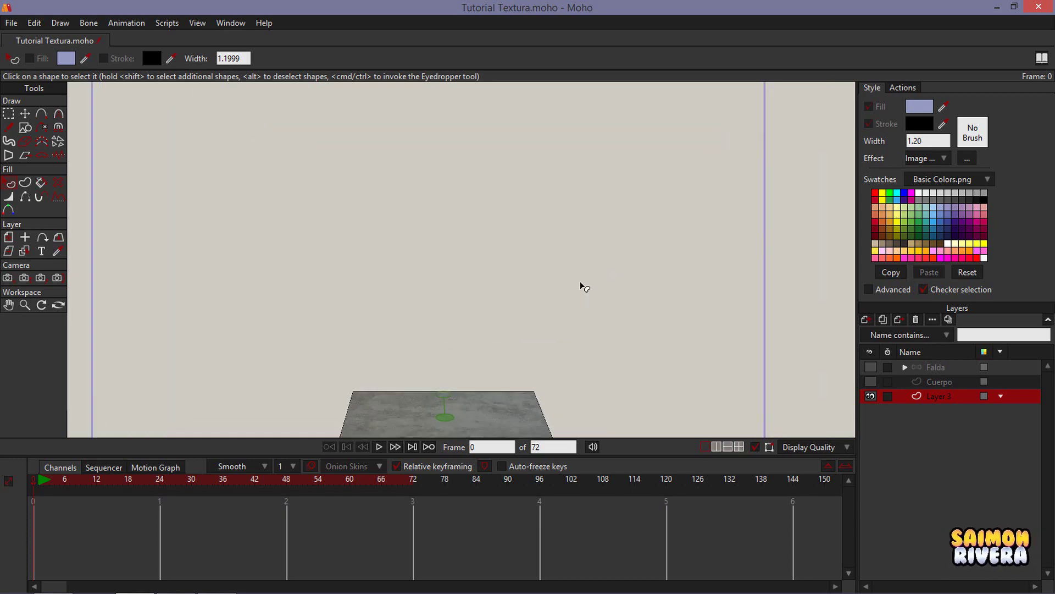
{"action": "left_click_drag", "start_coordinate": [580, 283], "coordinate": [596, 266]}
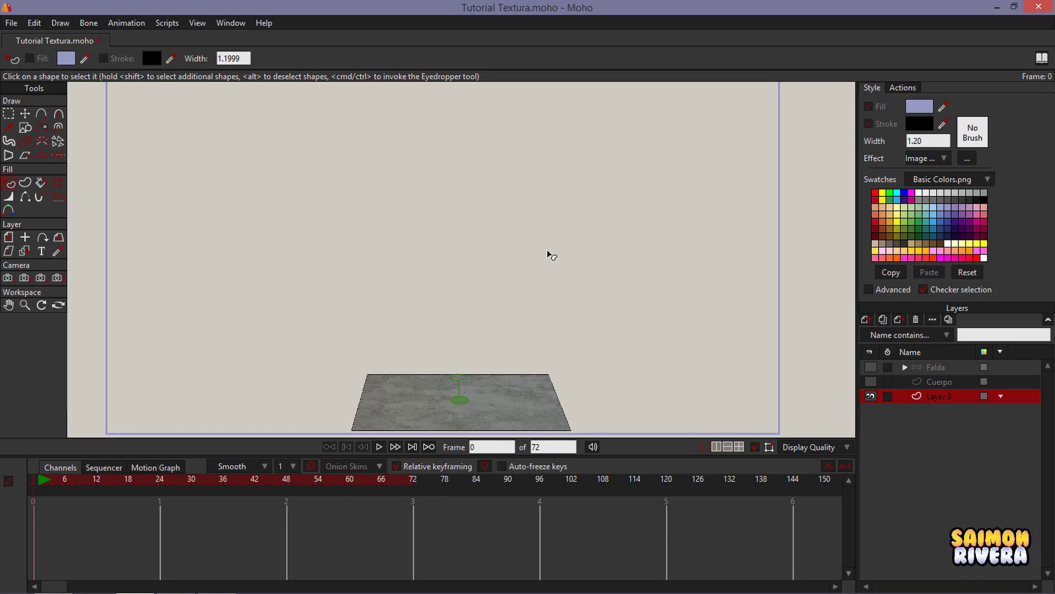
{"action": "left_click", "coordinate": [25, 115]}
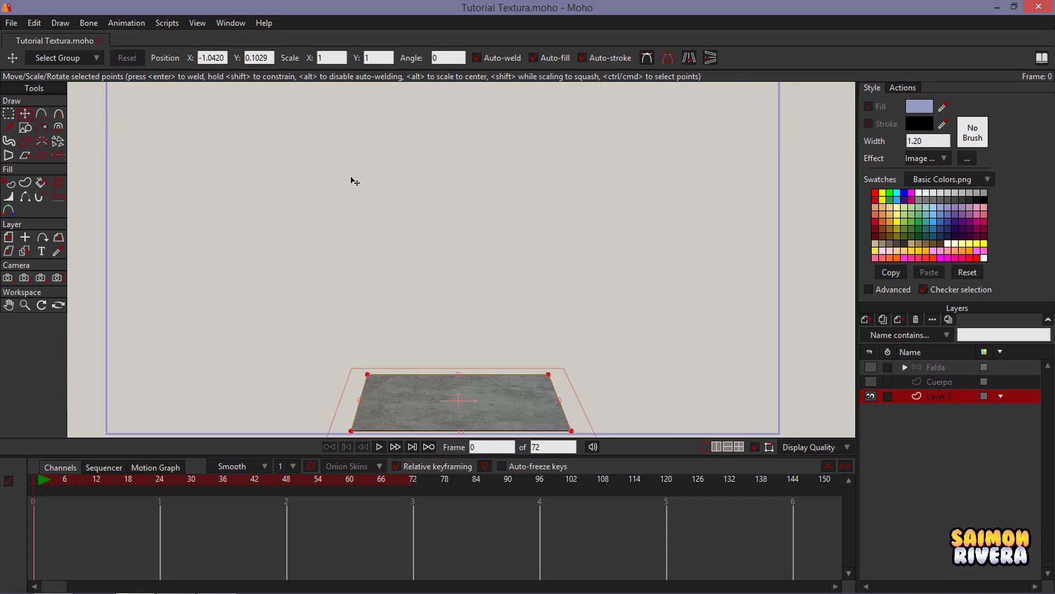
{"action": "left_click", "coordinate": [913, 319]}
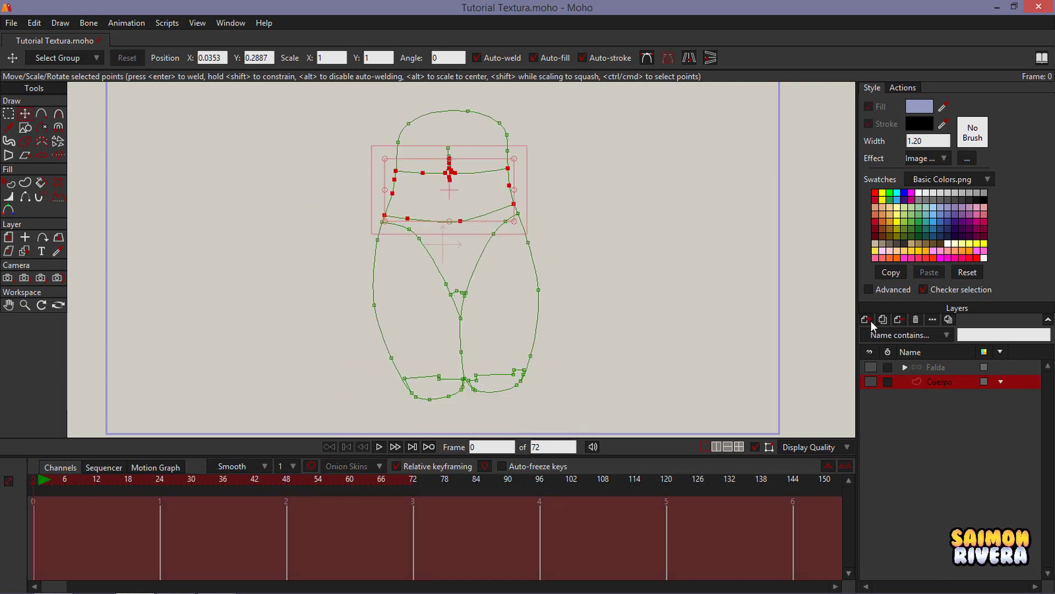
Add a new vector layer beneath Cuerpo and draw a concrete-textured square near the middle of the canvas.
{"action": "left_click", "coordinate": [871, 321]}
{"action": "left_click", "coordinate": [929, 332]}
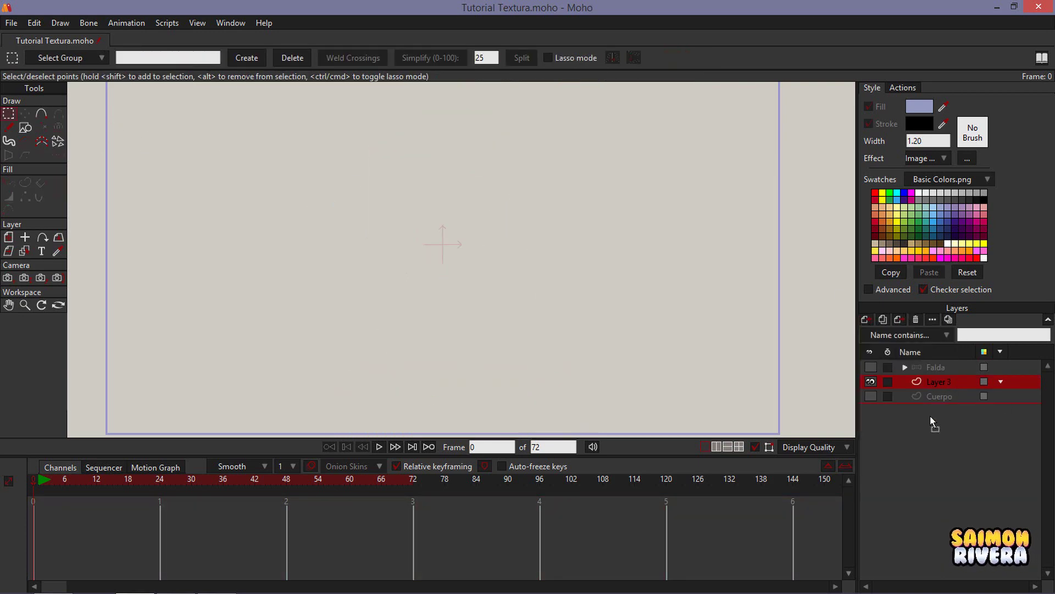
{"action": "left_click_drag", "start_coordinate": [931, 416], "coordinate": [931, 417]}
{"action": "left_click", "coordinate": [24, 128]}
{"action": "mouse_move", "coordinate": [326, 164]}
{"action": "left_mouse_down"}
{"action": "mouse_move", "coordinate": [444, 283]}
{"action": "mouse_move", "coordinate": [543, 351]}
{"action": "mouse_move", "coordinate": [491, 258]}
{"action": "left_mouse_up"}
{"action": "left_click", "coordinate": [9, 184]}
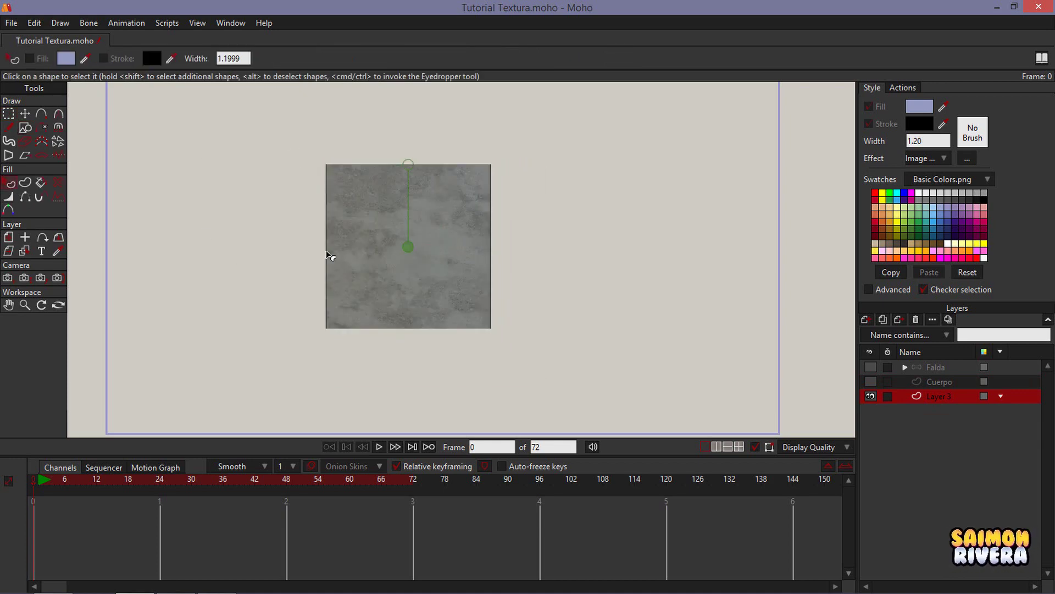
Set the square layer's 3D conversion to Extrude and turn off the Silhouettes, Materials and Creases edges.
{"action": "left_click", "coordinate": [932, 319]}
{"action": "left_click", "coordinate": [762, 120]}
{"action": "left_click", "coordinate": [761, 144]}
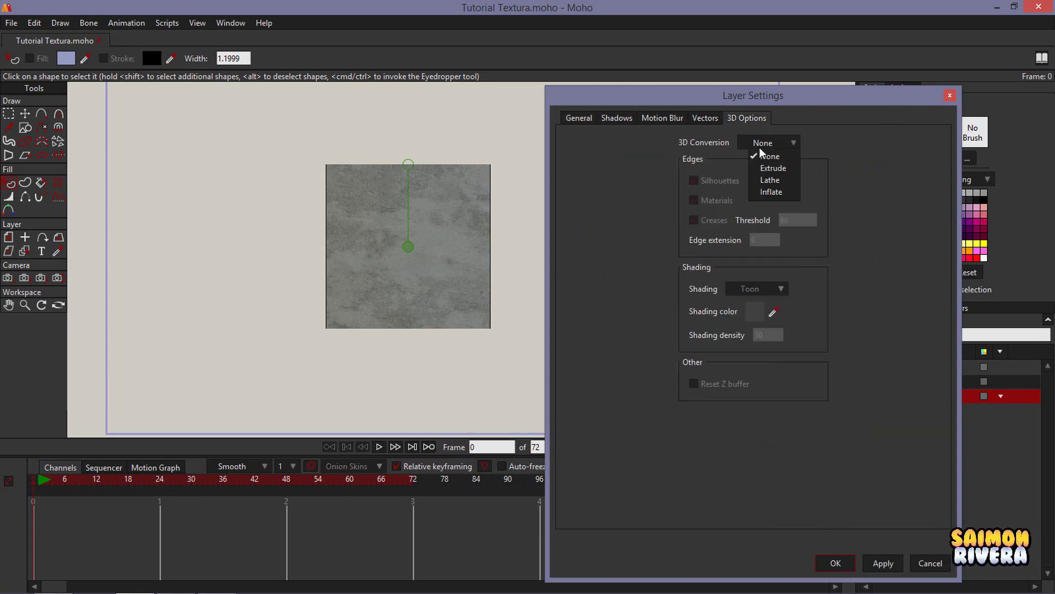
{"action": "left_click", "coordinate": [765, 168]}
{"action": "left_click", "coordinate": [711, 217]}
{"action": "left_click", "coordinate": [711, 200]}
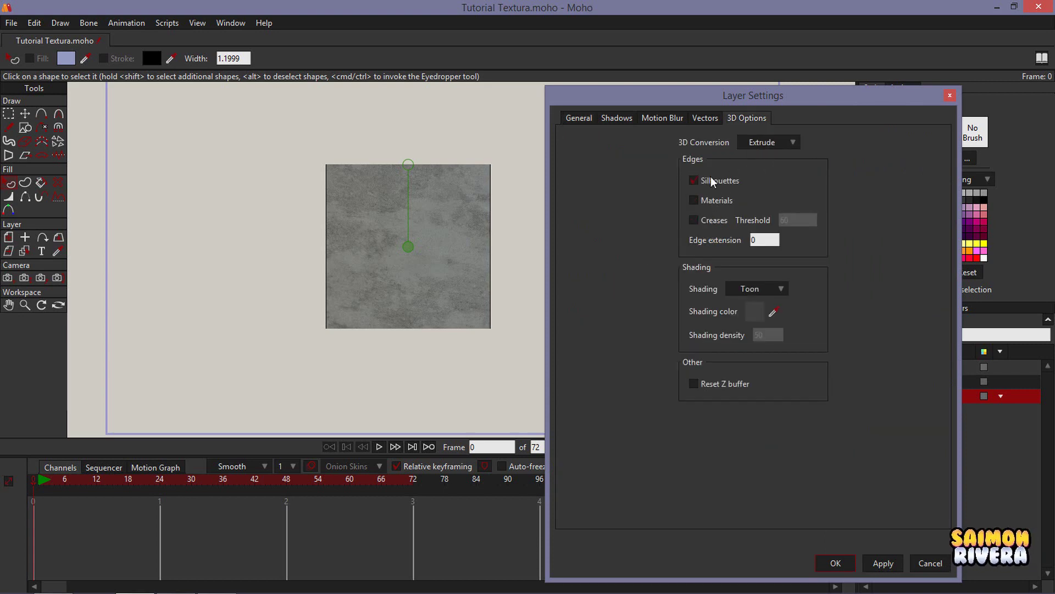
{"action": "left_click", "coordinate": [711, 178]}
Set the layer's 3D shading to Extruded Side Color with a dark bluish-grey shading color and apply the settings.
{"action": "left_click", "coordinate": [767, 288]}
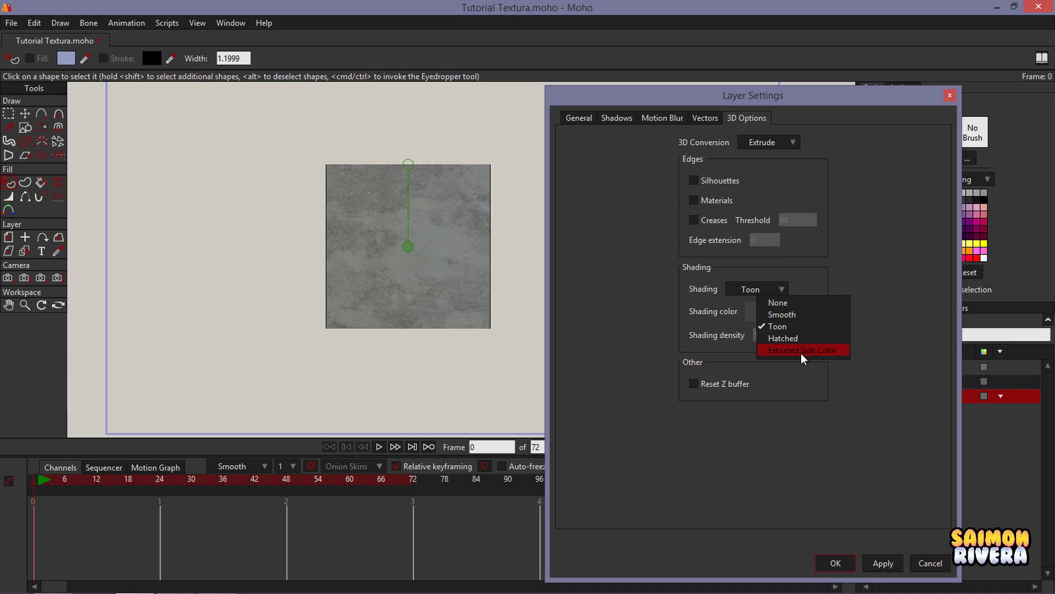
{"action": "left_click", "coordinate": [803, 352]}
{"action": "left_click", "coordinate": [765, 313]}
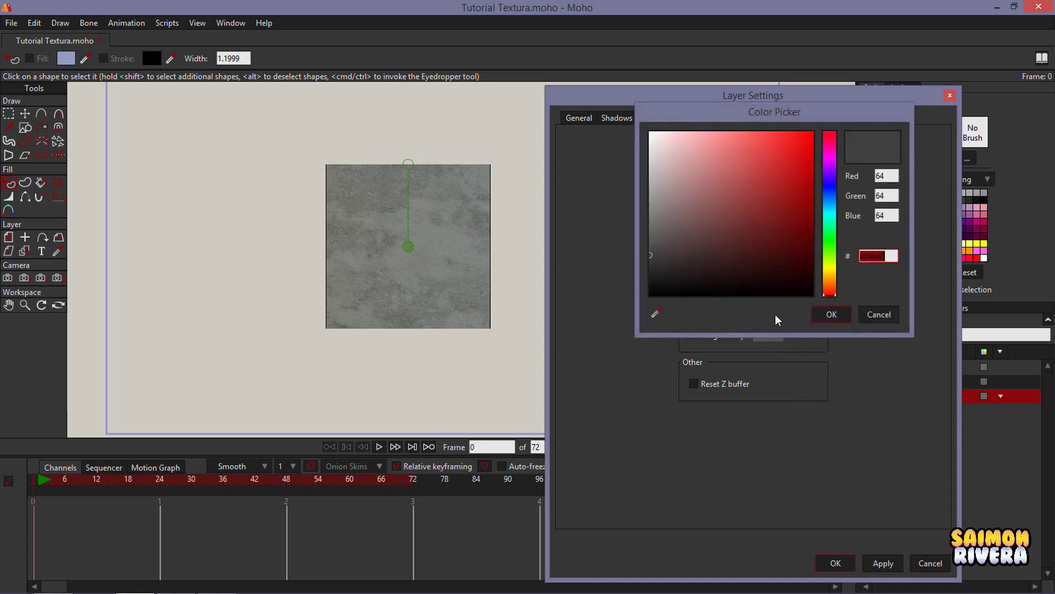
{"action": "left_click_drag", "start_coordinate": [834, 234], "coordinate": [837, 186]}
{"action": "left_click_drag", "start_coordinate": [691, 243], "coordinate": [669, 258]}
{"action": "left_click", "coordinate": [832, 316]}
{"action": "left_click", "coordinate": [837, 562]}
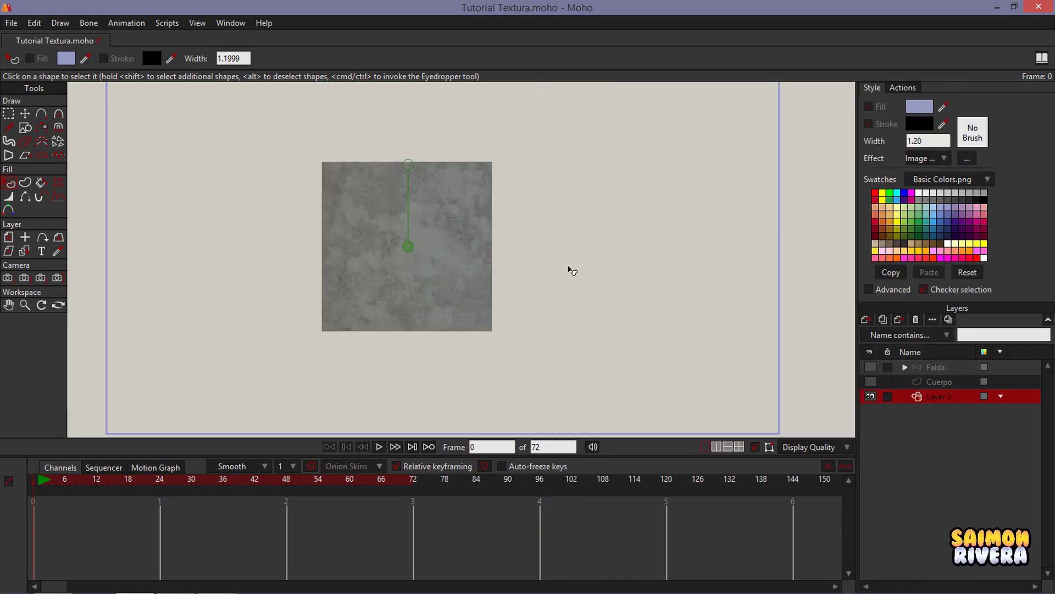
Rotate the extruded concrete square's layer in 3D around the X and Y axes to expose its textured sides.
{"action": "left_click", "coordinate": [59, 240]}
{"action": "left_click_drag", "start_coordinate": [411, 278], "coordinate": [531, 233]}
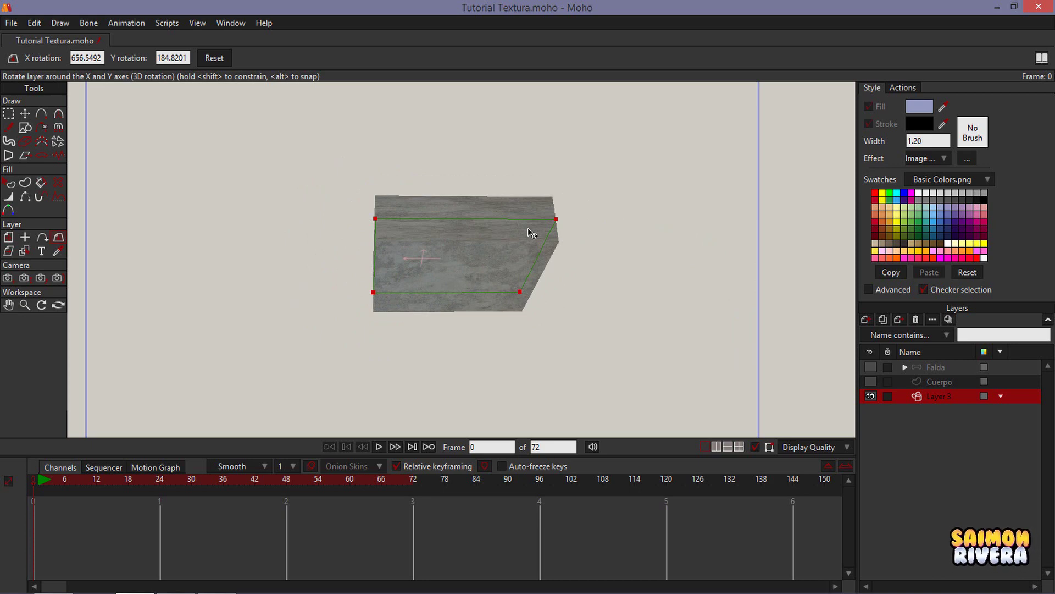